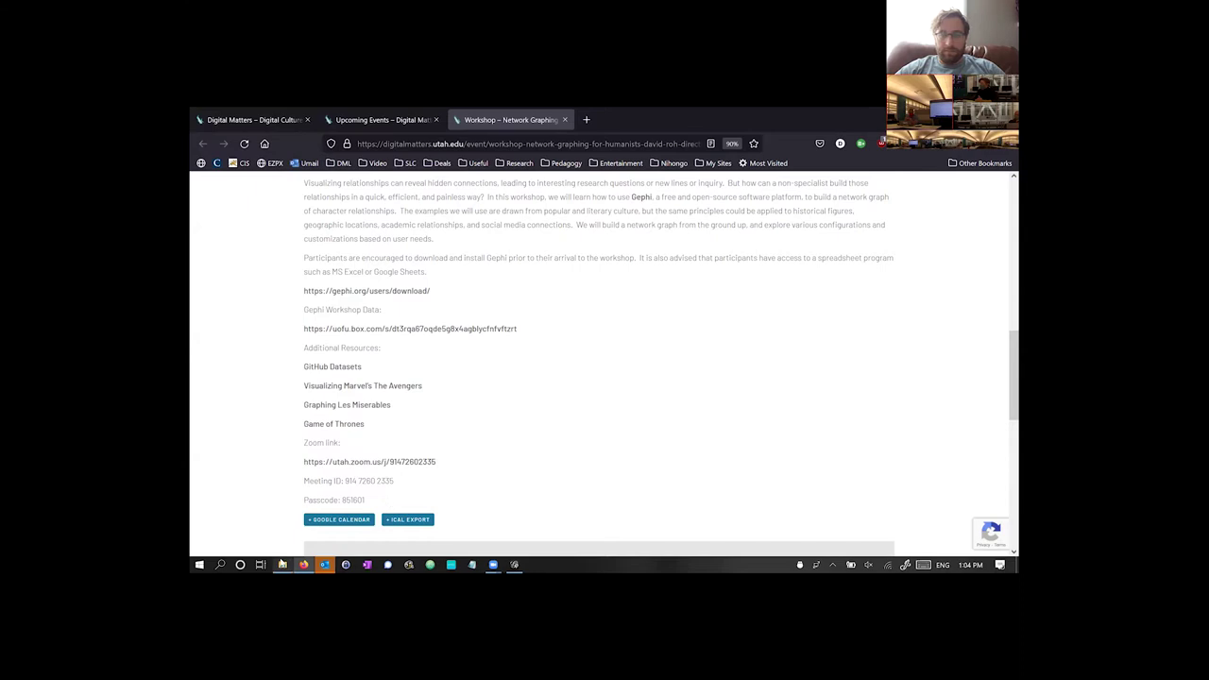
- Open the 2021 Gephi Workshop folder in File Explorer and look over the extracted workshop data files
{"action": "mouse_move", "coordinate": [283, 564]}
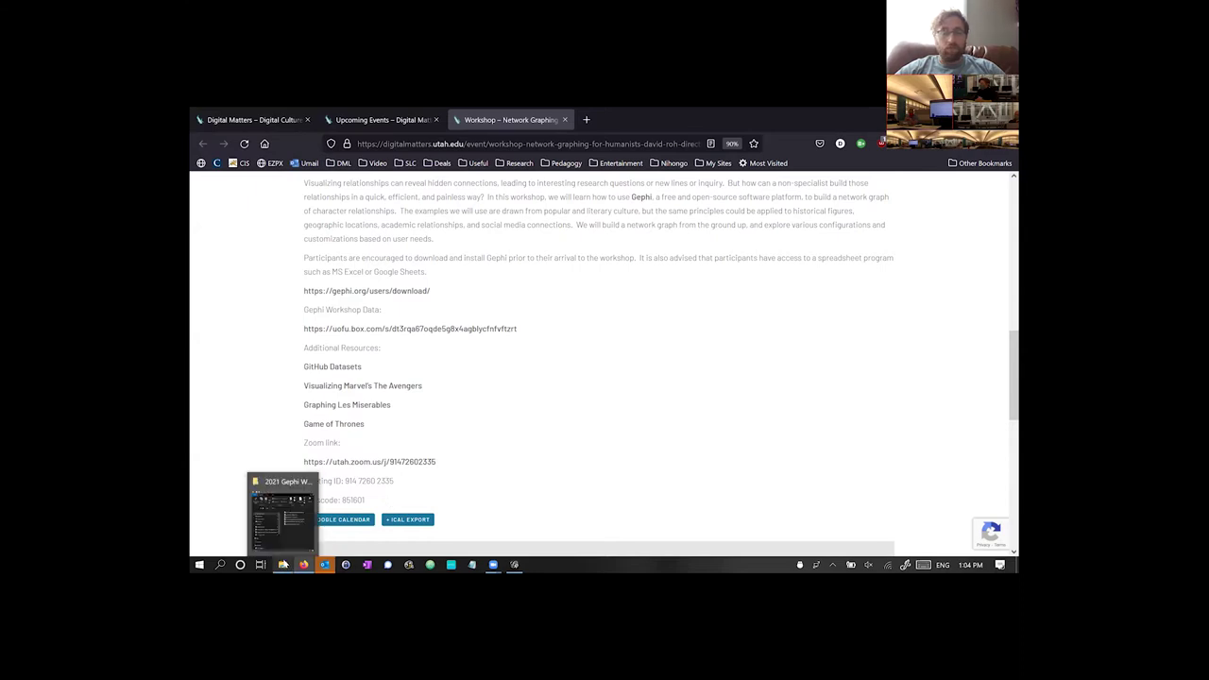
{"action": "left_click", "coordinate": [284, 564]}
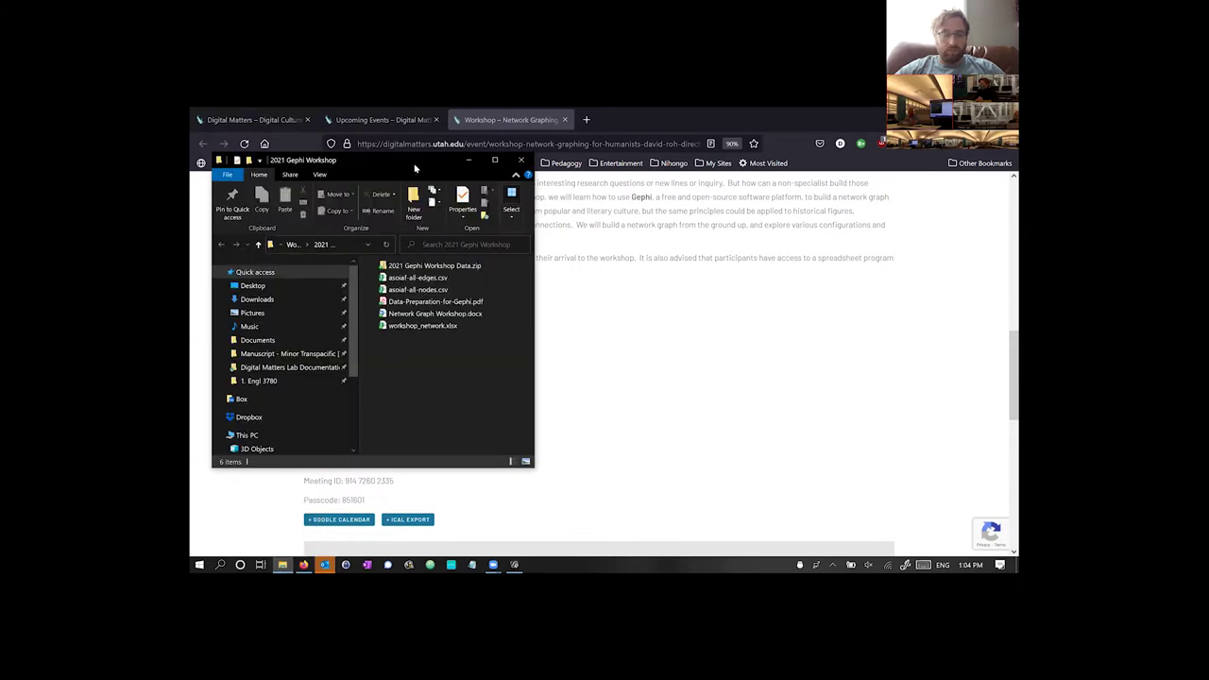
{"action": "left_click_drag", "start_coordinate": [414, 169], "coordinate": [583, 146]}
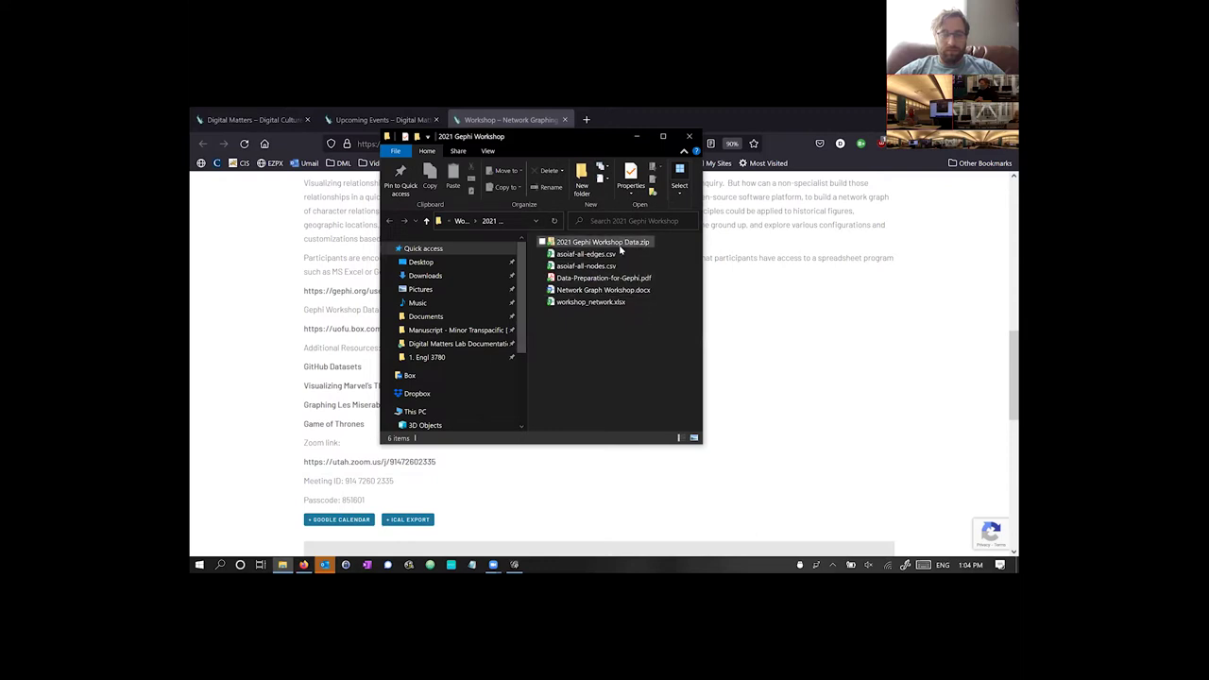
{"action": "left_click", "coordinate": [624, 301]}
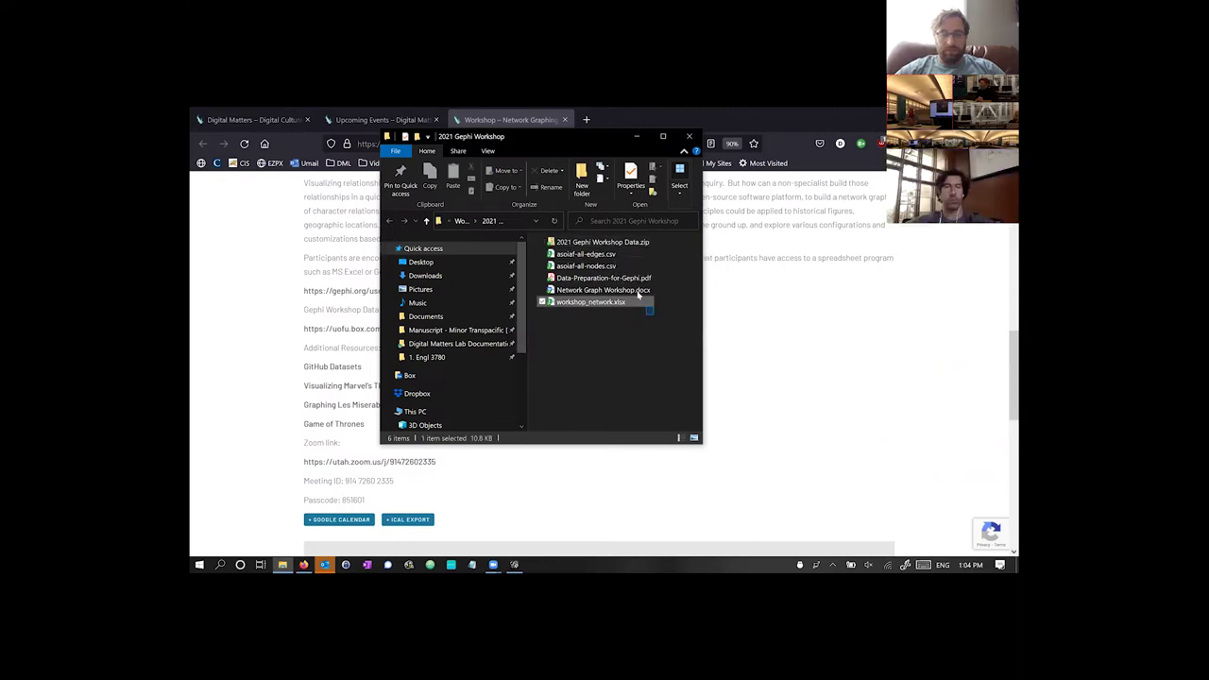
{"action": "key", "text": "shift+Up"}
{"action": "key", "text": "shift+Up"}
{"action": "key", "text": "shift+Up"}
{"action": "key", "text": "shift+Up"}
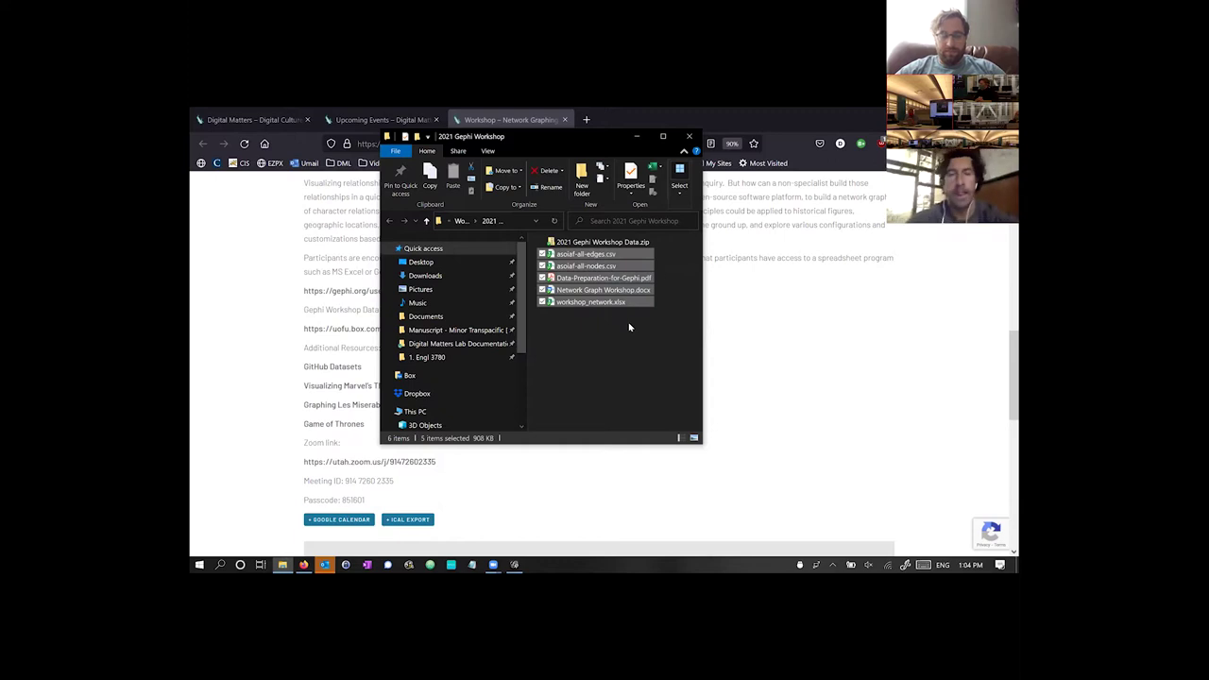
{"action": "left_click", "coordinate": [628, 321]}
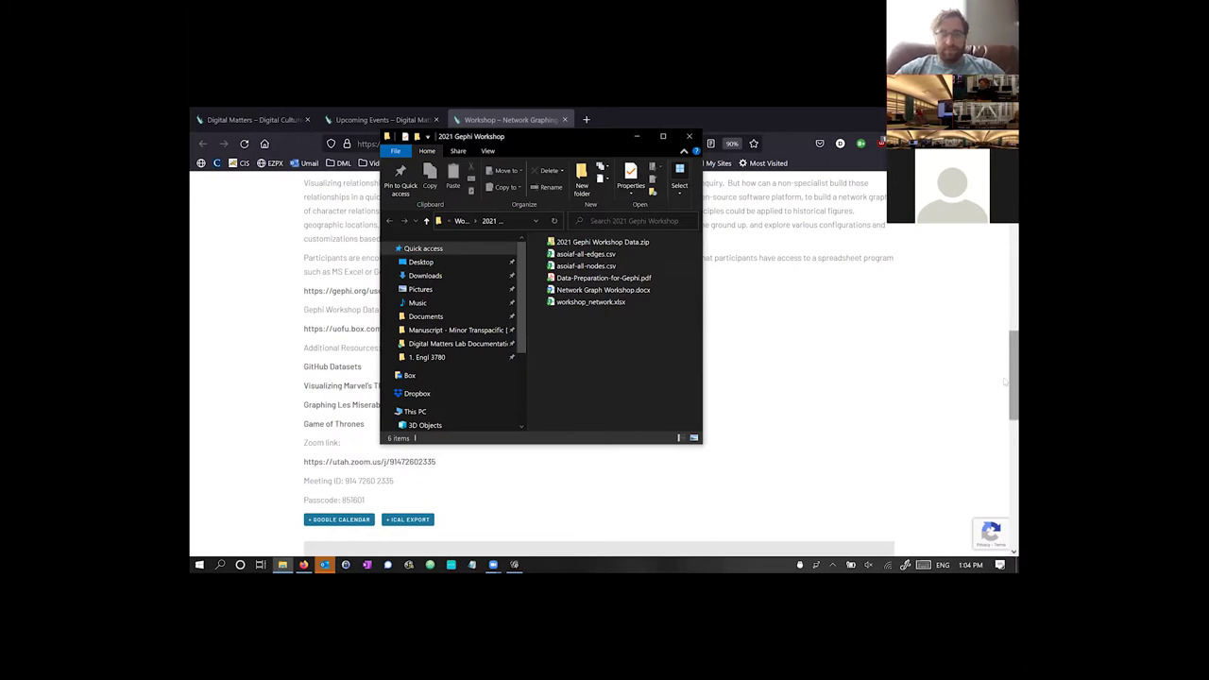
{"action": "left_click", "coordinate": [844, 400]}
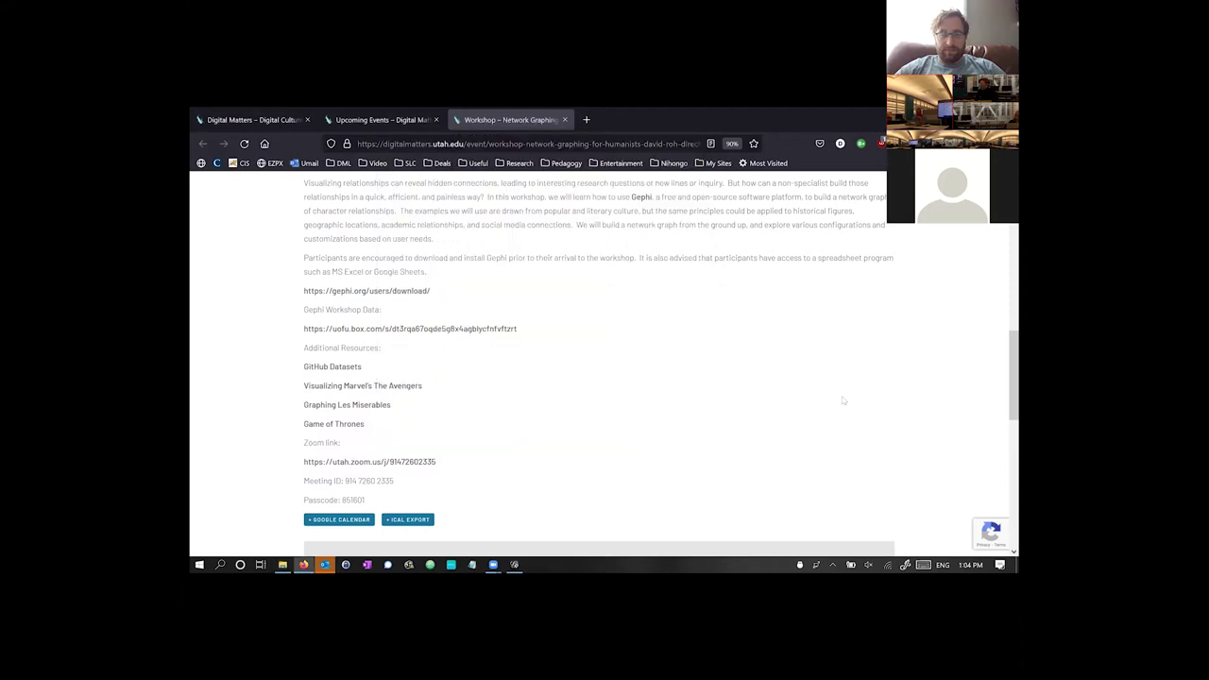
- Switch to Gephi and look over where the Overview, Data Laboratory and Preview views are found
{"action": "left_click", "coordinate": [512, 567]}
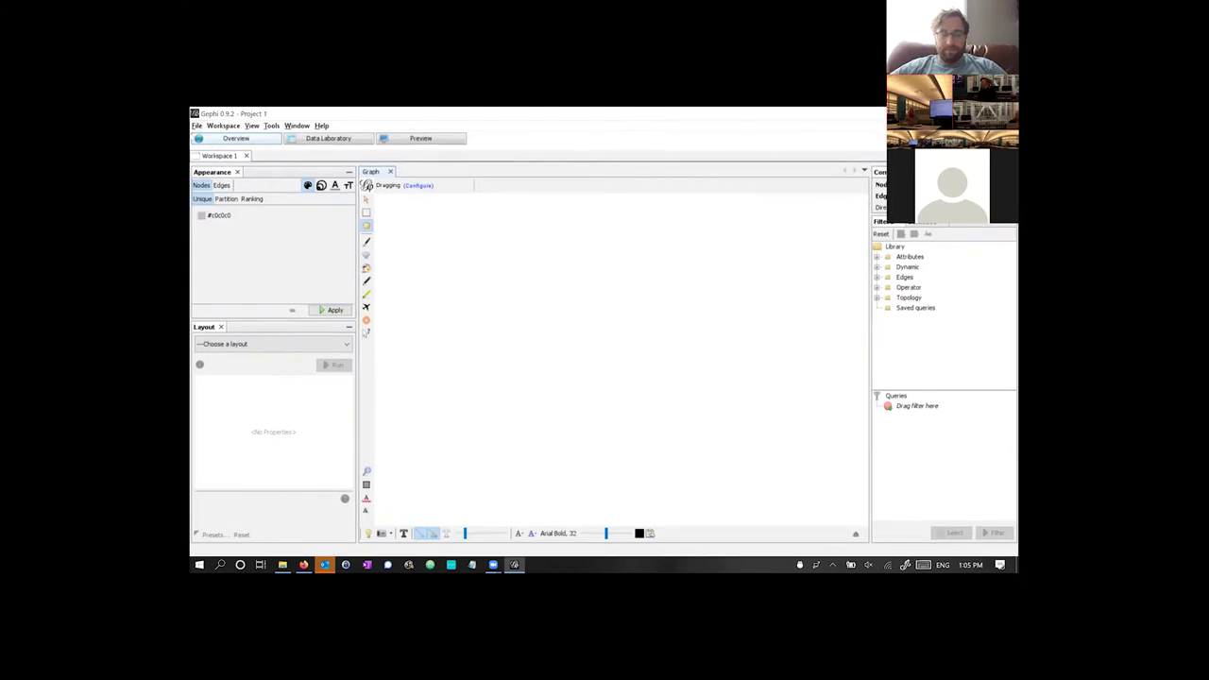
{"action": "left_click", "coordinate": [324, 139]}
{"action": "left_click", "coordinate": [324, 140]}
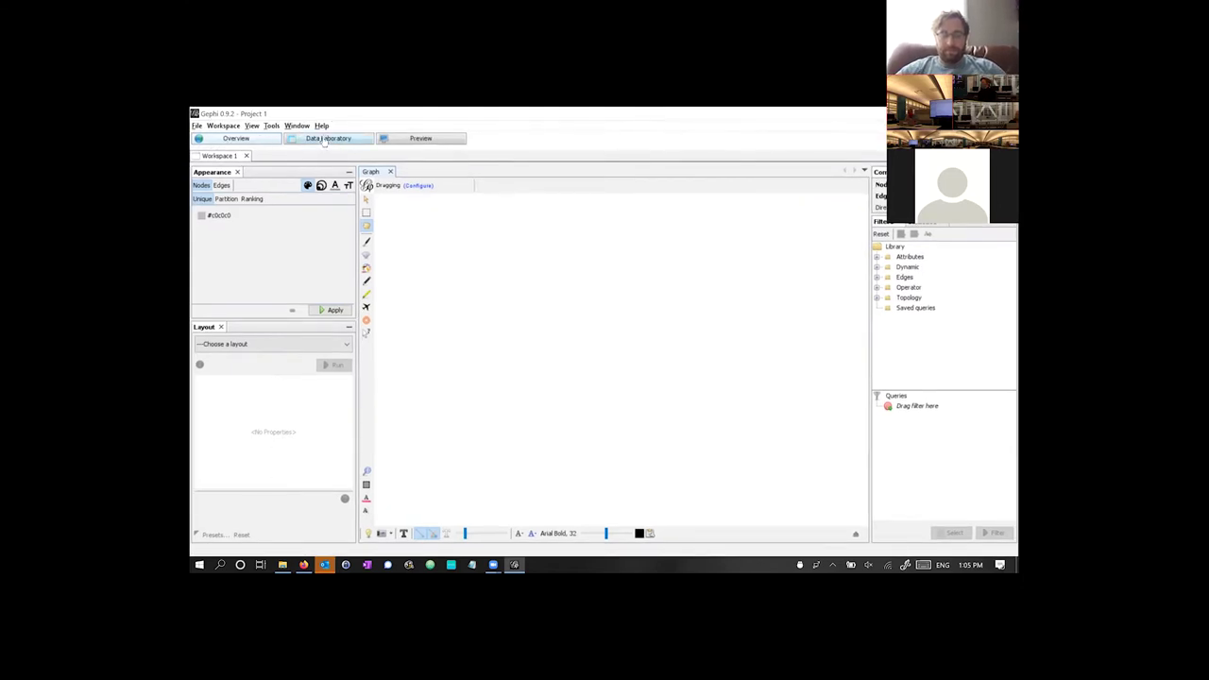
{"action": "left_click", "coordinate": [398, 140]}
{"action": "left_click", "coordinate": [210, 139]}
{"action": "left_click", "coordinate": [210, 140]}
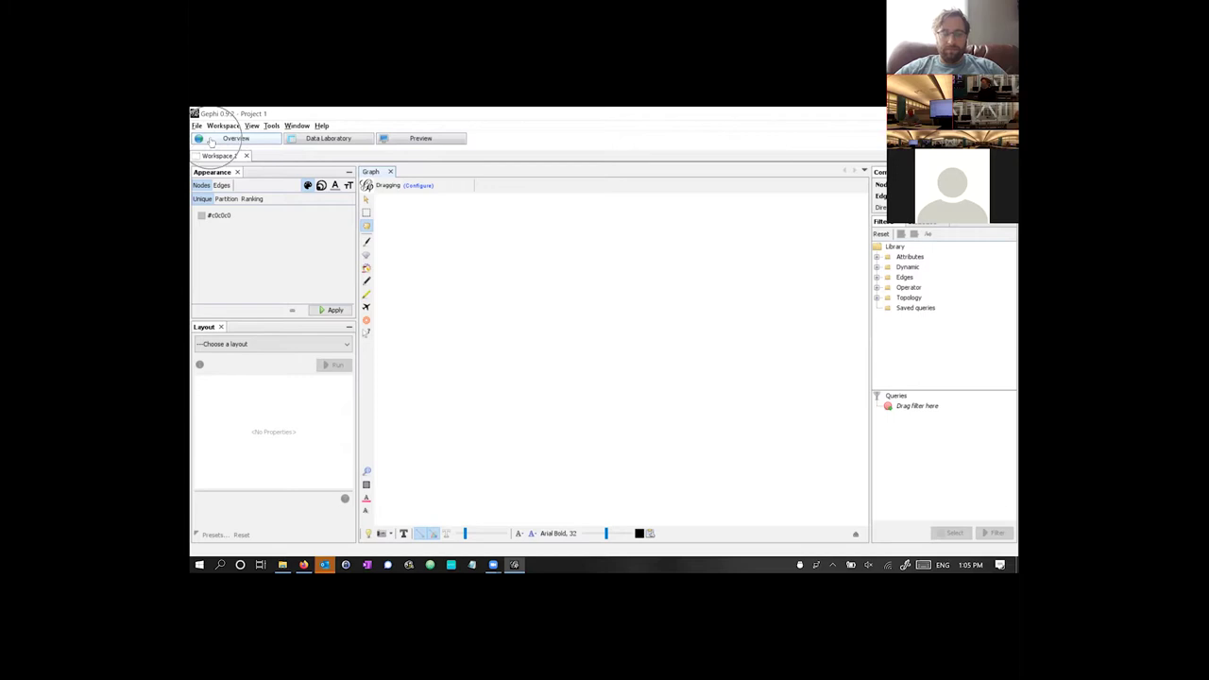
{"action": "left_click", "coordinate": [209, 140]}
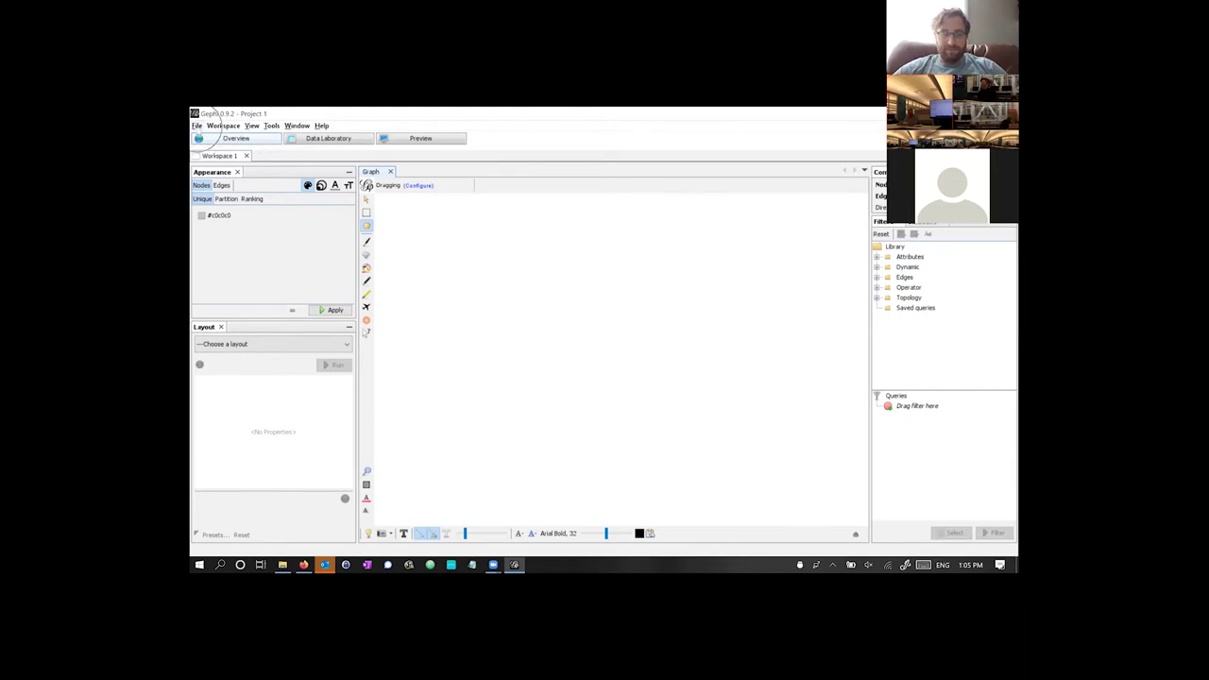
- Start a spreadsheet import of asoiaf-all-nodes.csv from the 2021 Gephi Workshop folder
{"action": "left_click", "coordinate": [196, 126]}
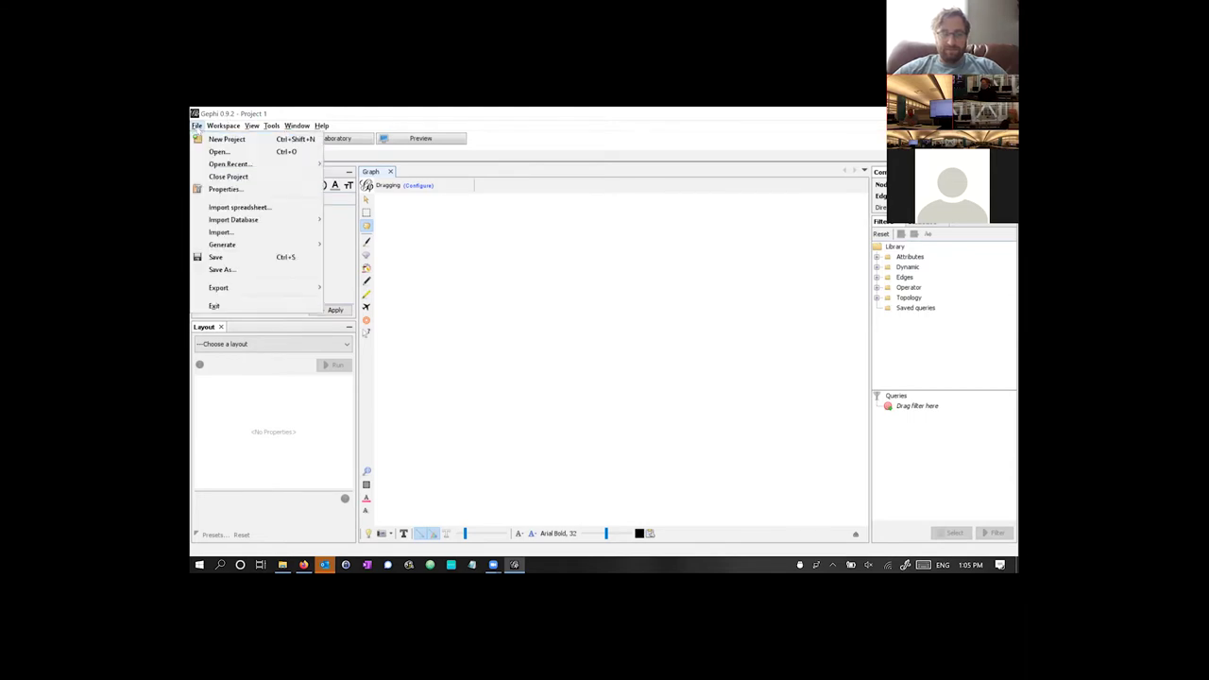
{"action": "left_click", "coordinate": [231, 207]}
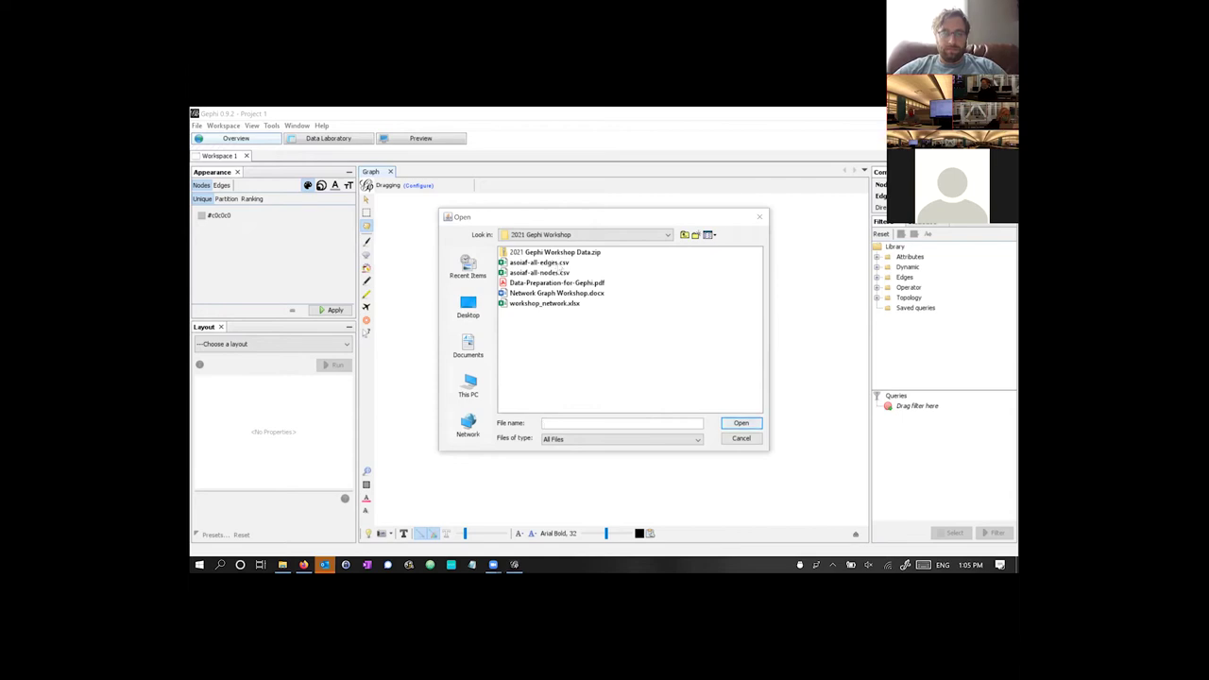
{"action": "left_click", "coordinate": [548, 273]}
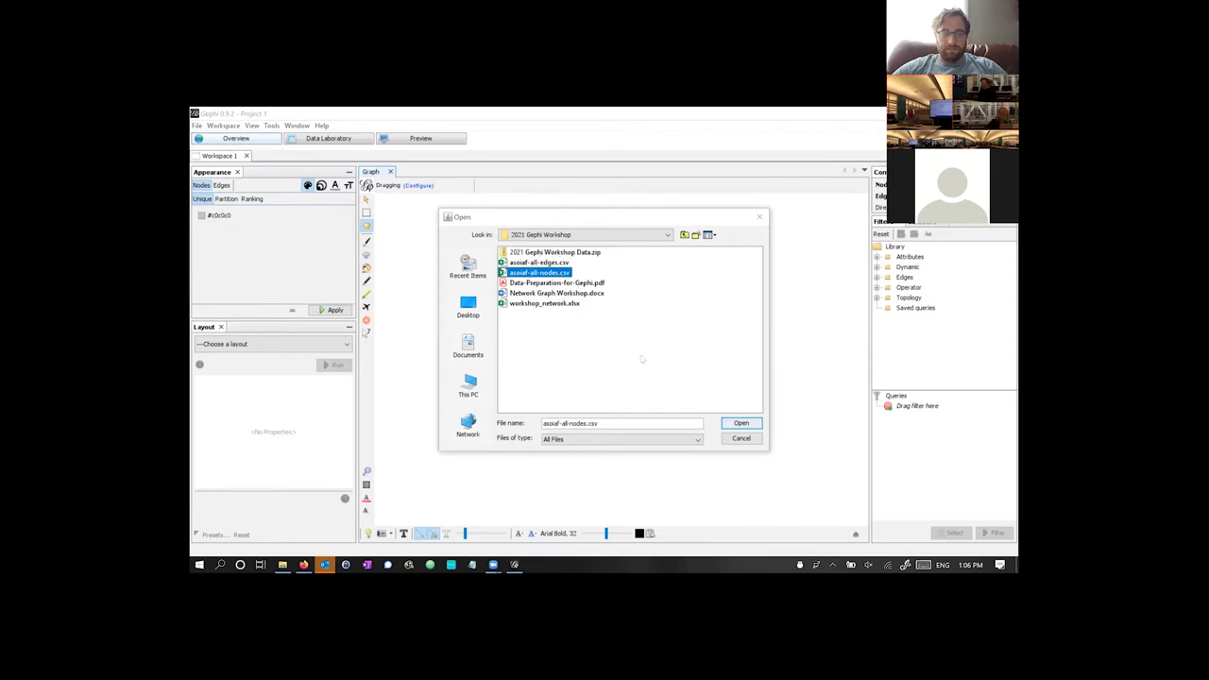
{"action": "left_click", "coordinate": [729, 421]}
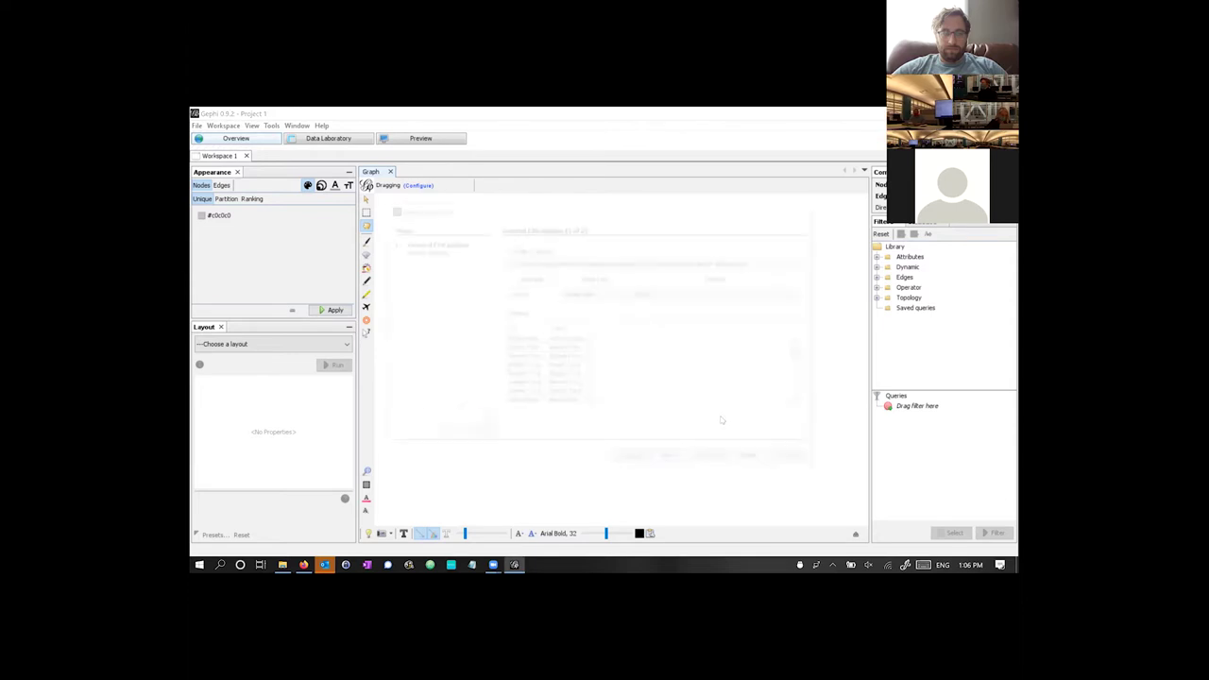
- Complete the CSV import options for the nodes table with comma separator and UTF-8, keeping the Id and Label columns
{"action": "left_click", "coordinate": [514, 218]}
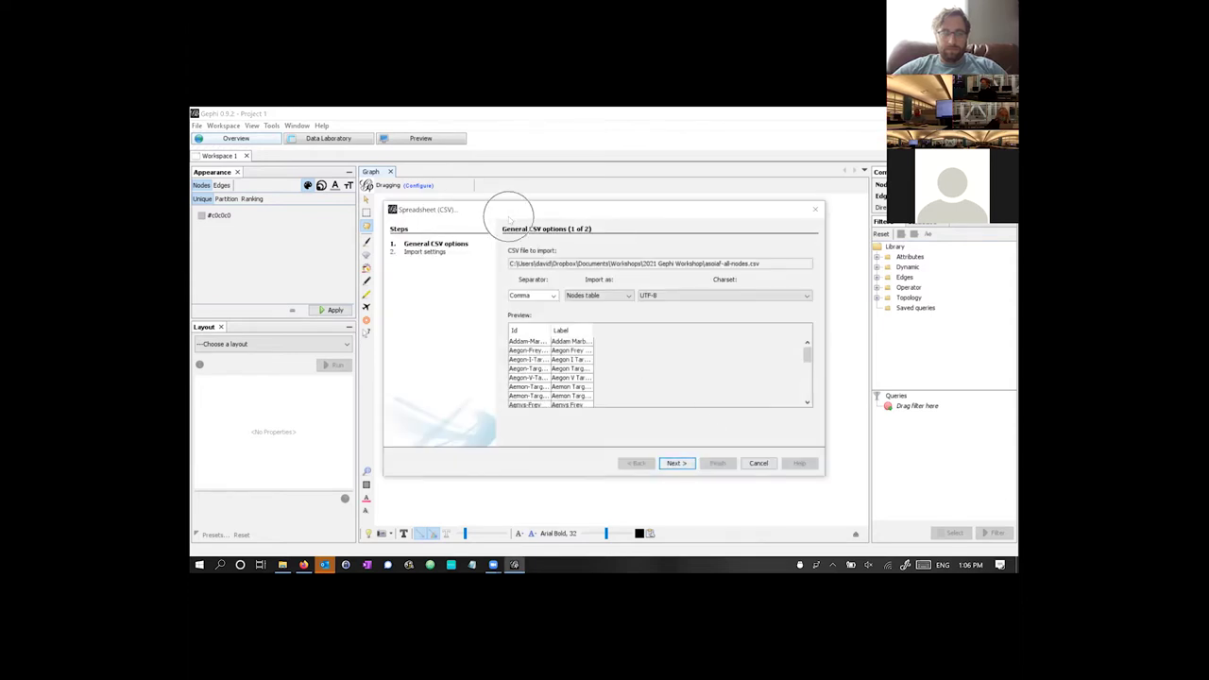
{"action": "left_click", "coordinate": [510, 219]}
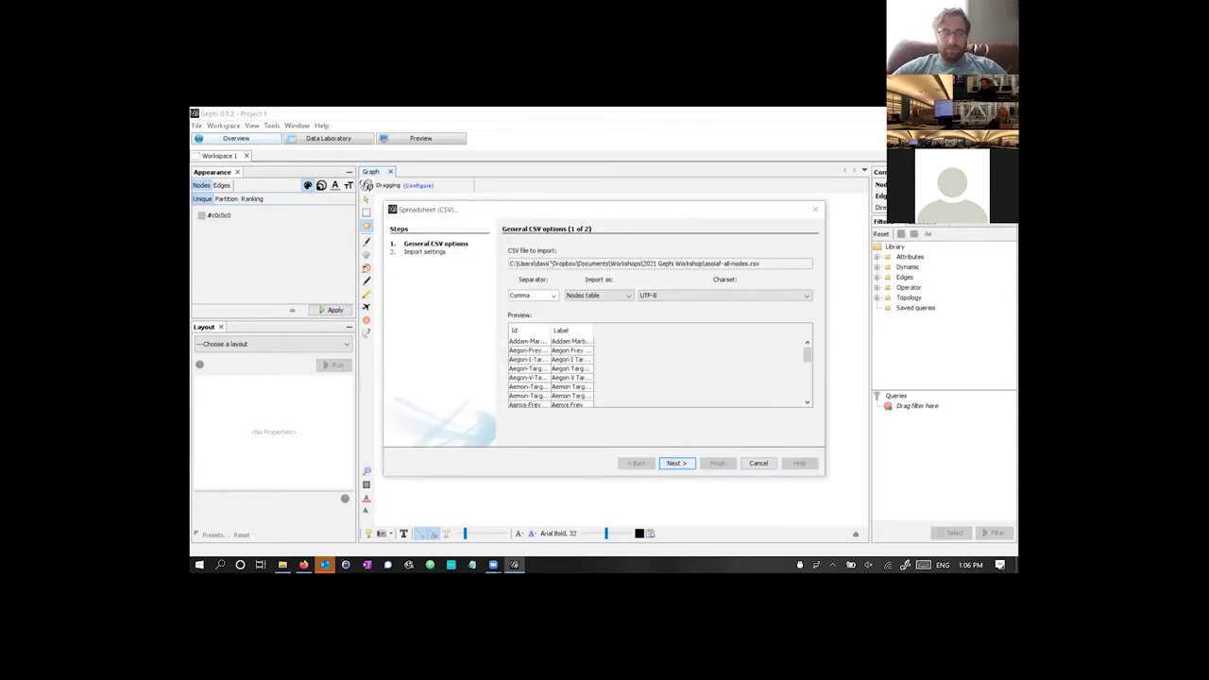
{"action": "left_click", "coordinate": [529, 331]}
{"action": "left_click", "coordinate": [547, 330]}
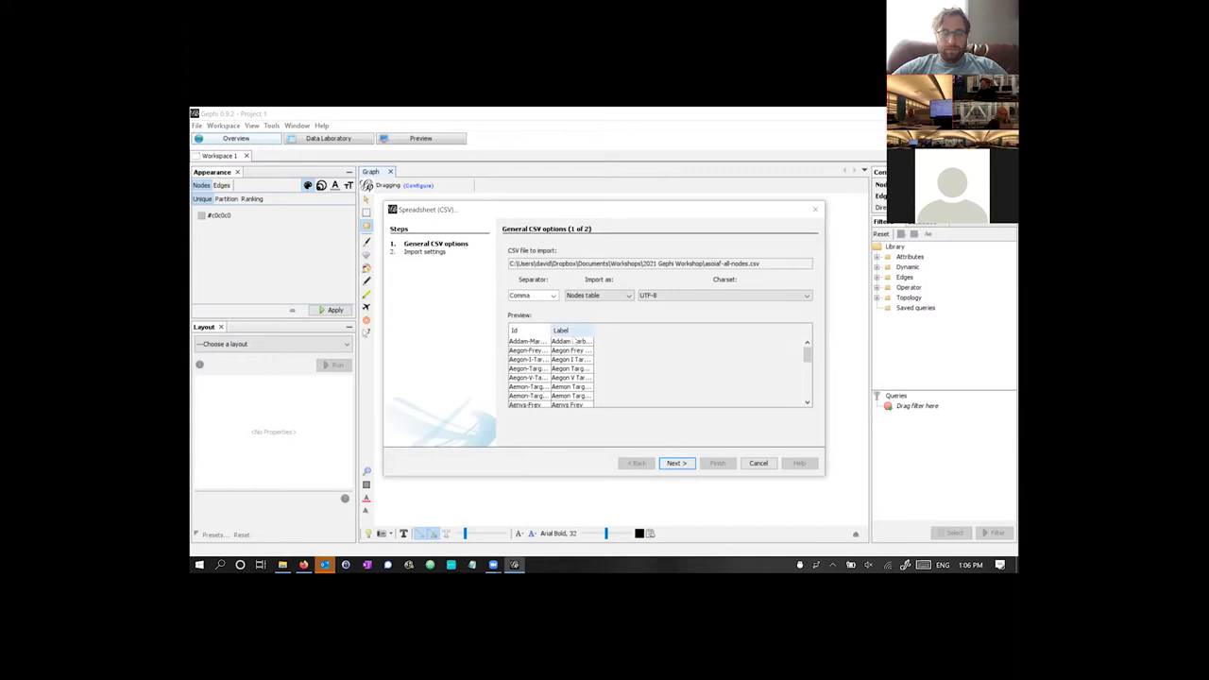
{"action": "left_click", "coordinate": [525, 288]}
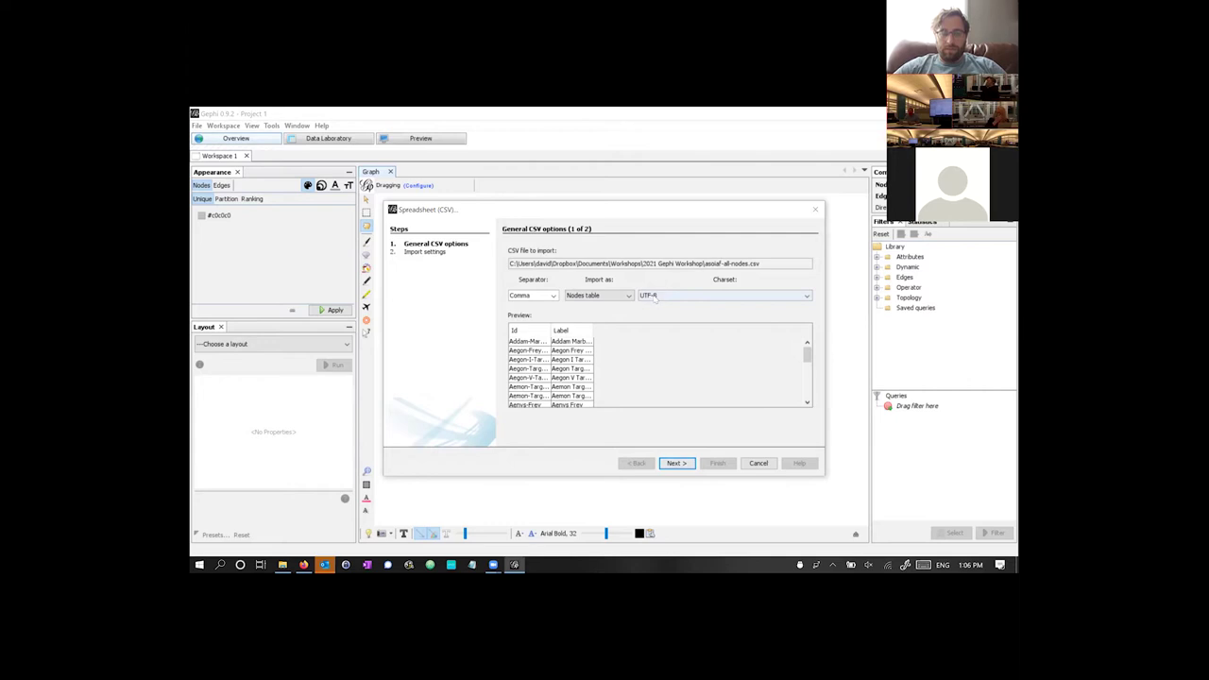
{"action": "left_click", "coordinate": [677, 463]}
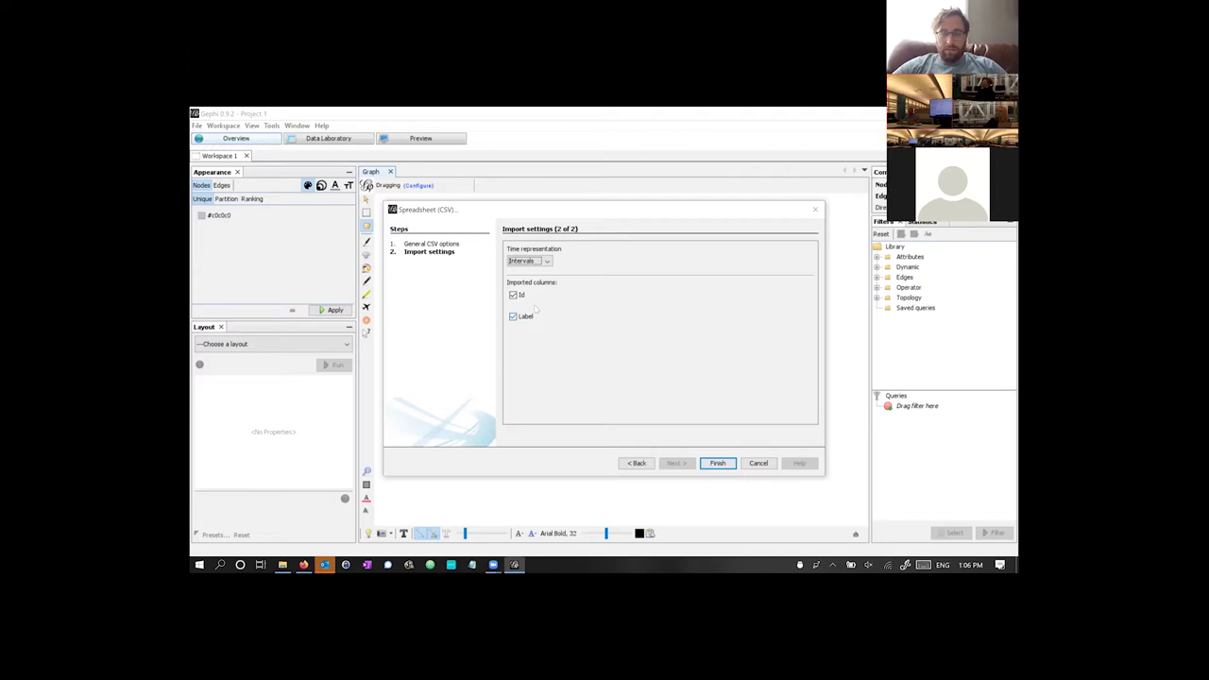
{"action": "left_click", "coordinate": [718, 463]}
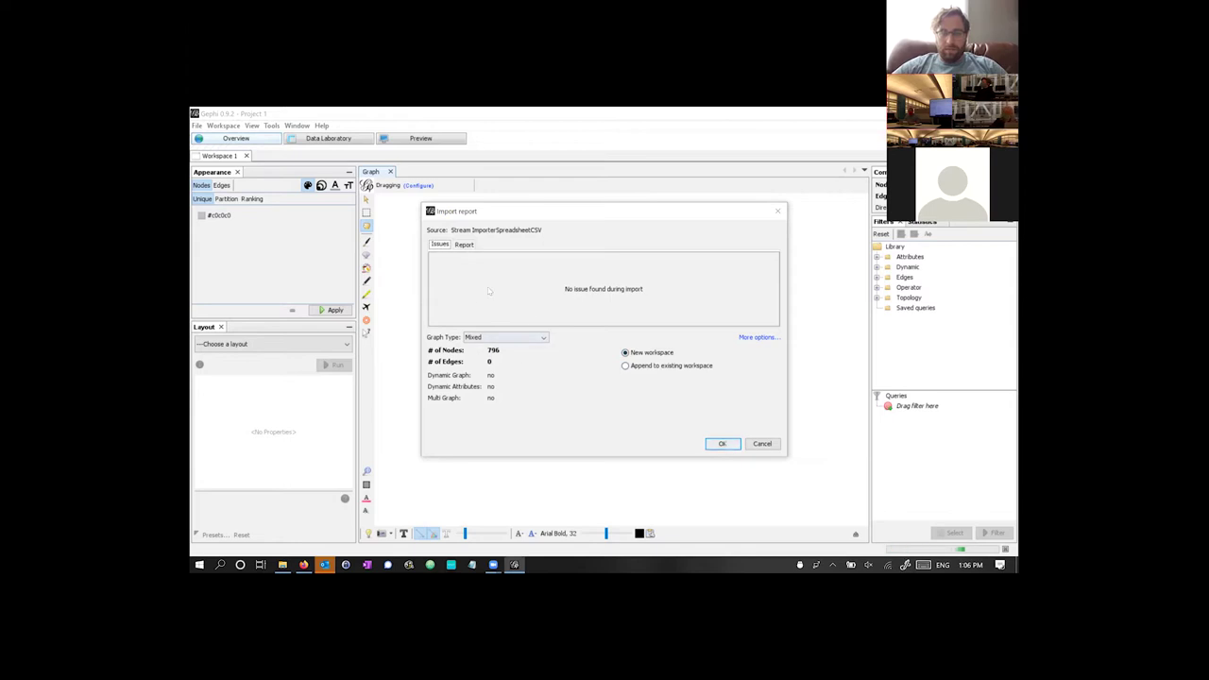
- Set the graph type to Undirected and import the nodes into a new workspace
{"action": "left_click", "coordinate": [494, 342]}
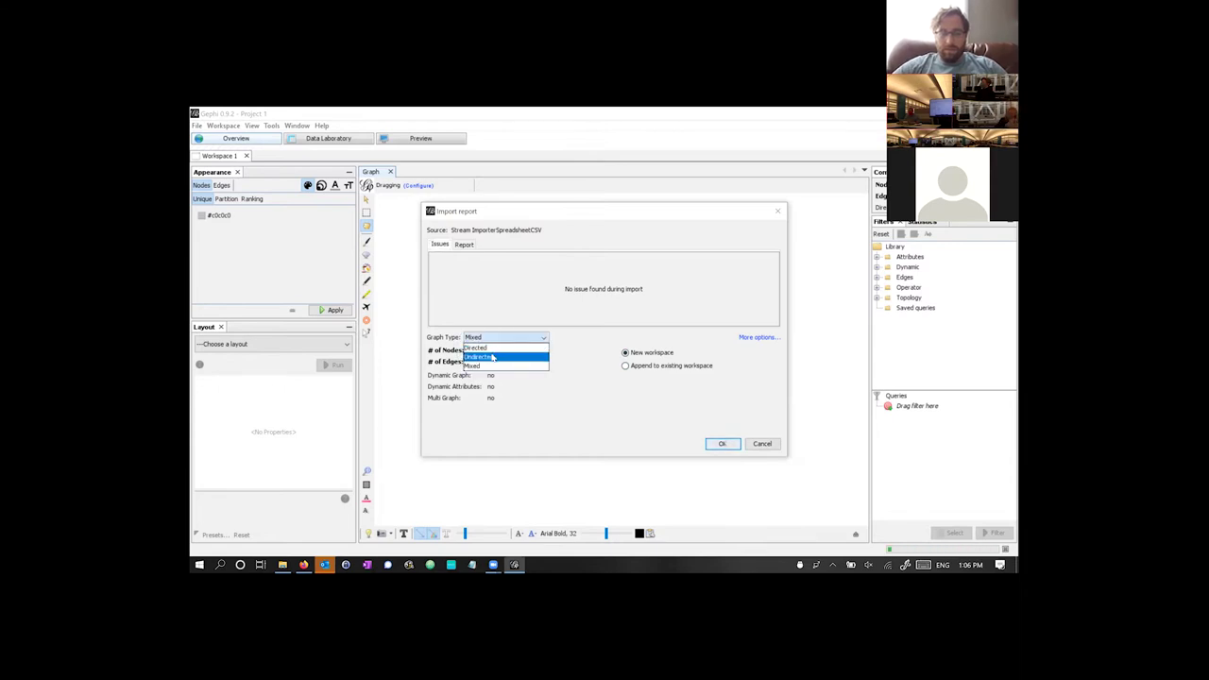
{"action": "left_click", "coordinate": [493, 357]}
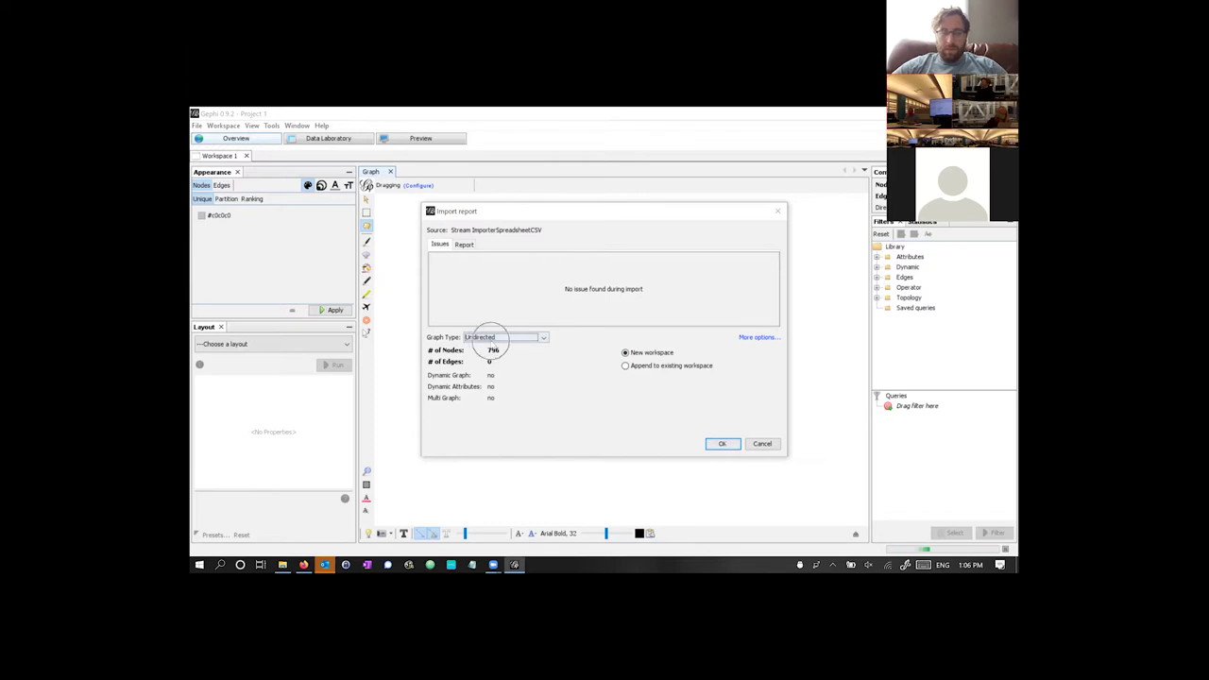
{"action": "left_click", "coordinate": [493, 340]}
{"action": "left_click", "coordinate": [493, 338]}
{"action": "left_click", "coordinate": [493, 338]}
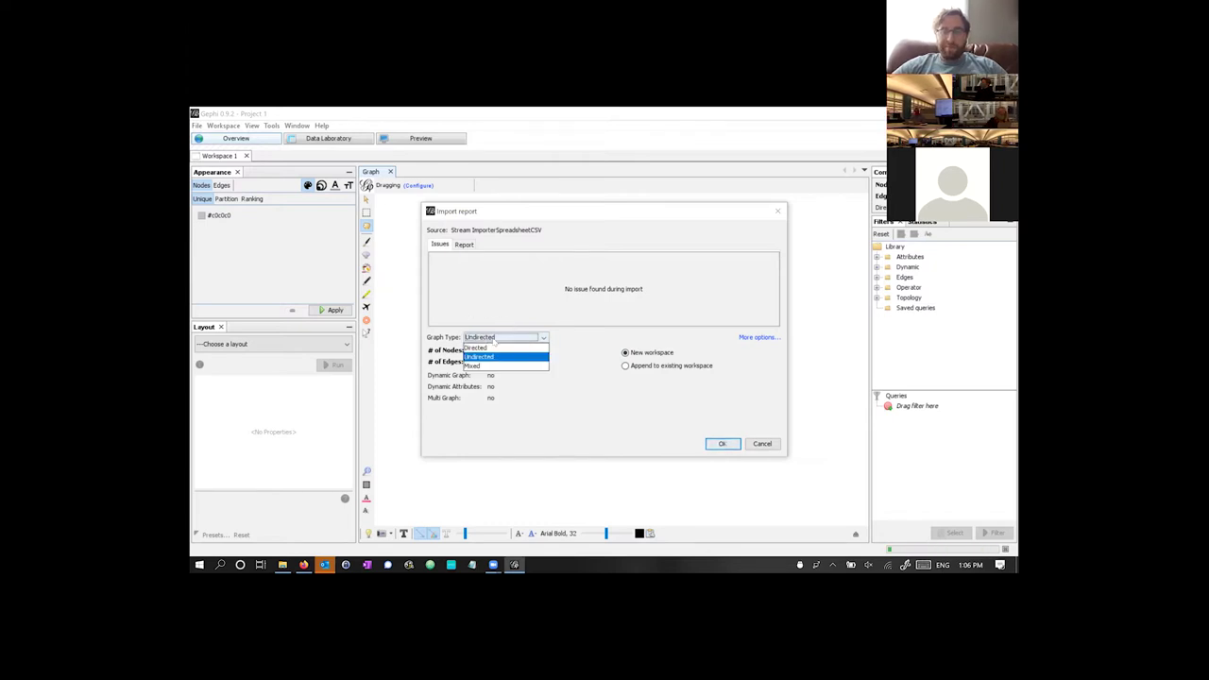
{"action": "left_click", "coordinate": [495, 339]}
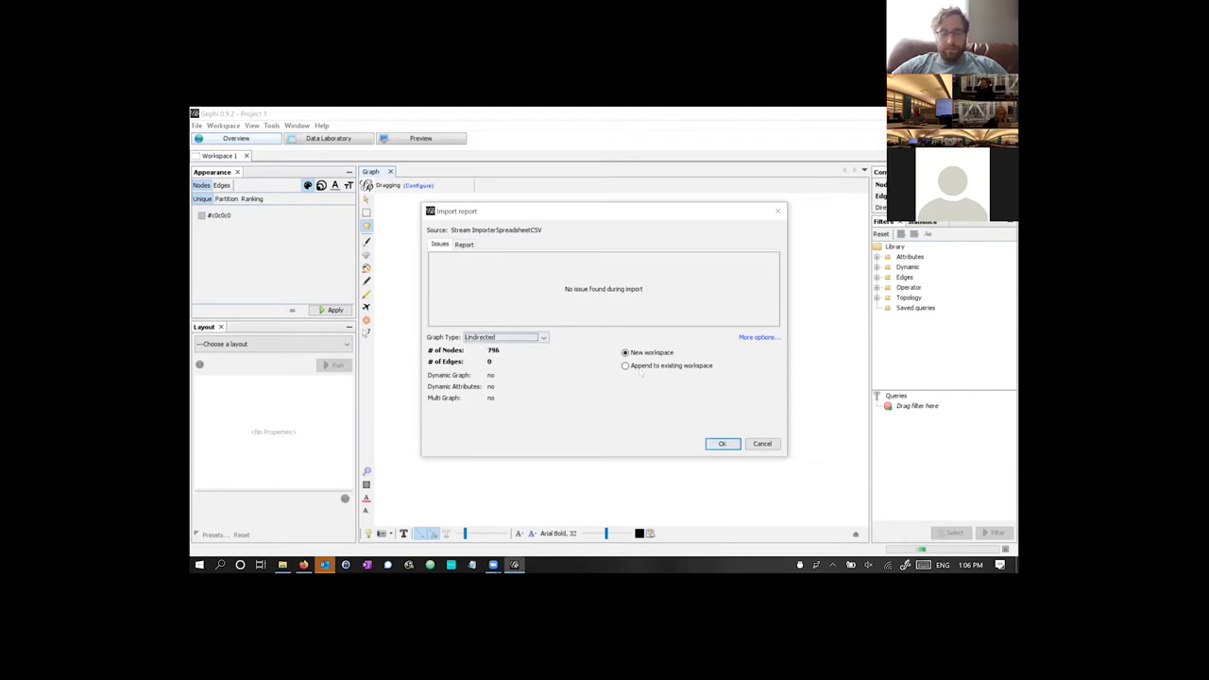
{"action": "left_click", "coordinate": [720, 445]}
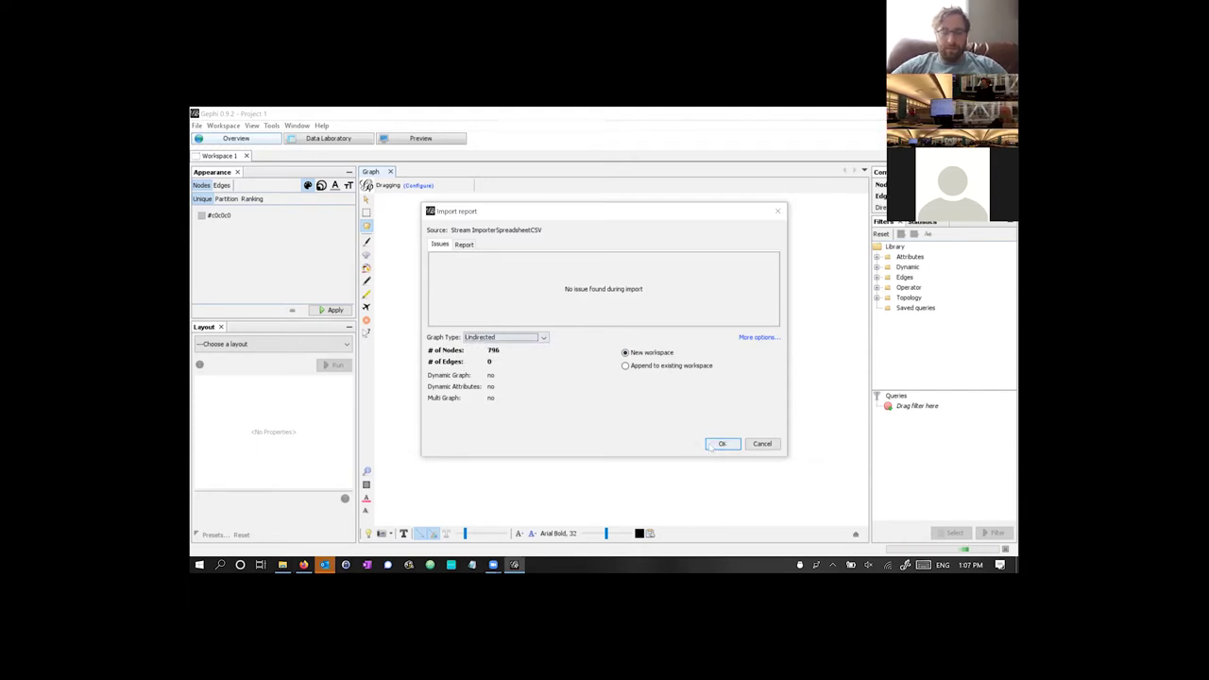
{"action": "left_click", "coordinate": [721, 444]}
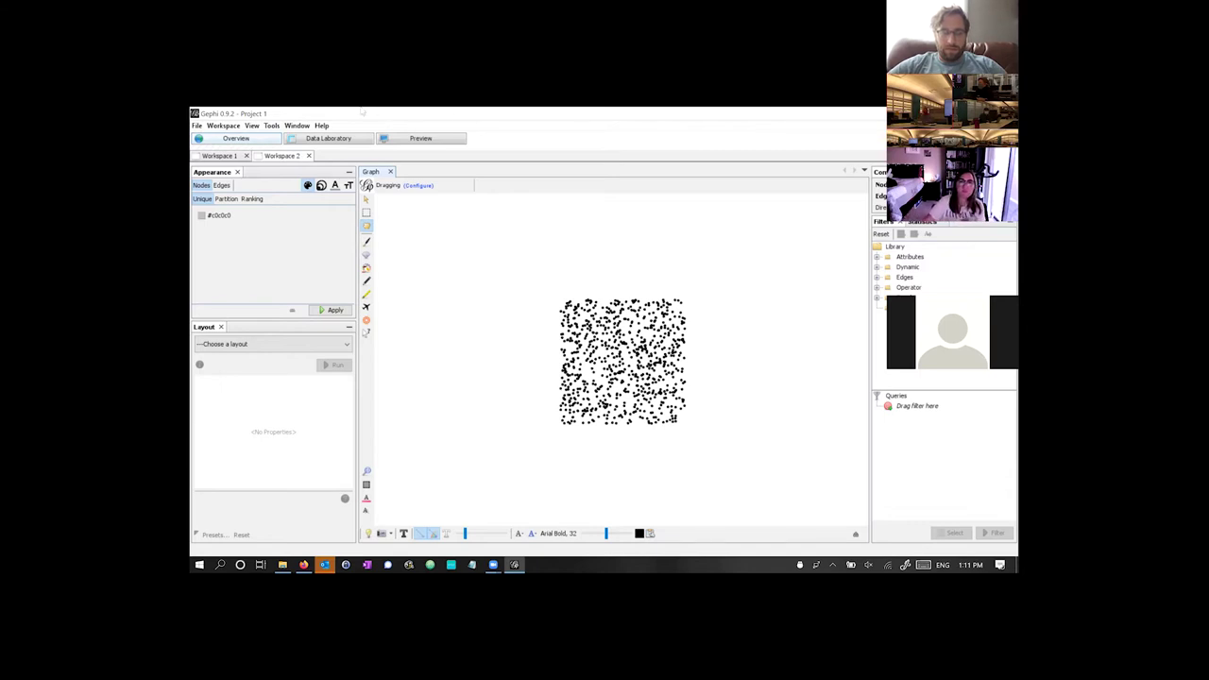
- Start a spreadsheet import of asoiaf-all-edges.csv from the 2021 Gephi Workshop folder
{"action": "left_click", "coordinate": [196, 126]}
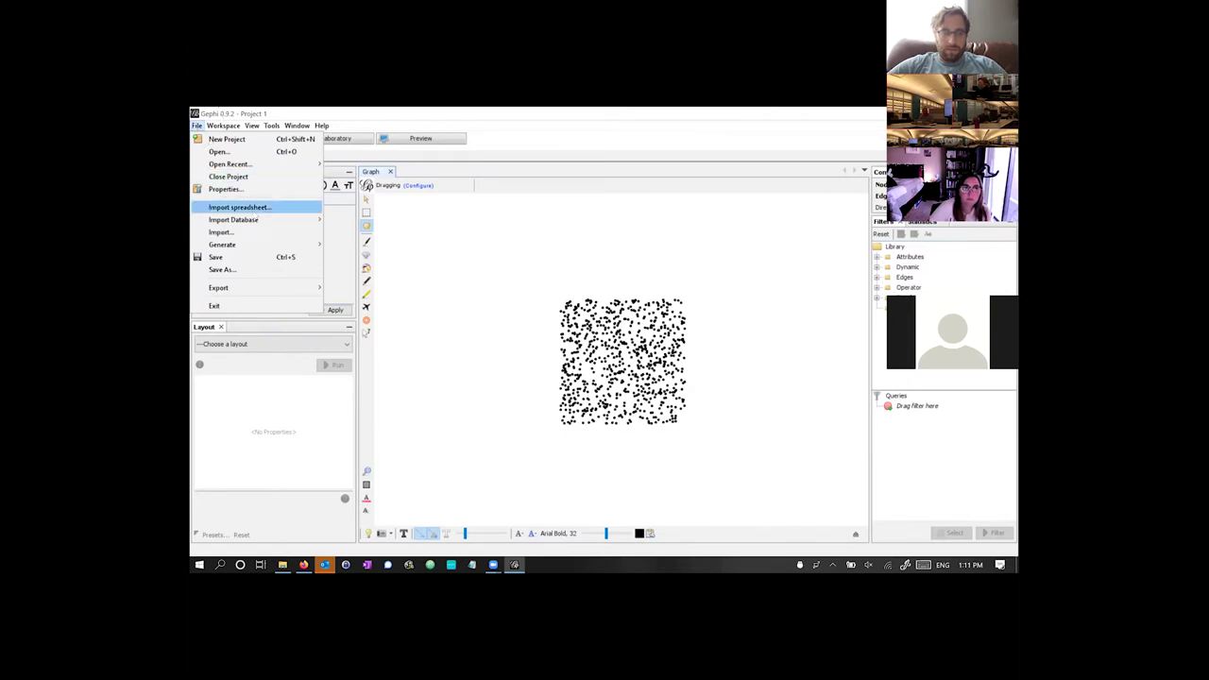
{"action": "left_click", "coordinate": [254, 214]}
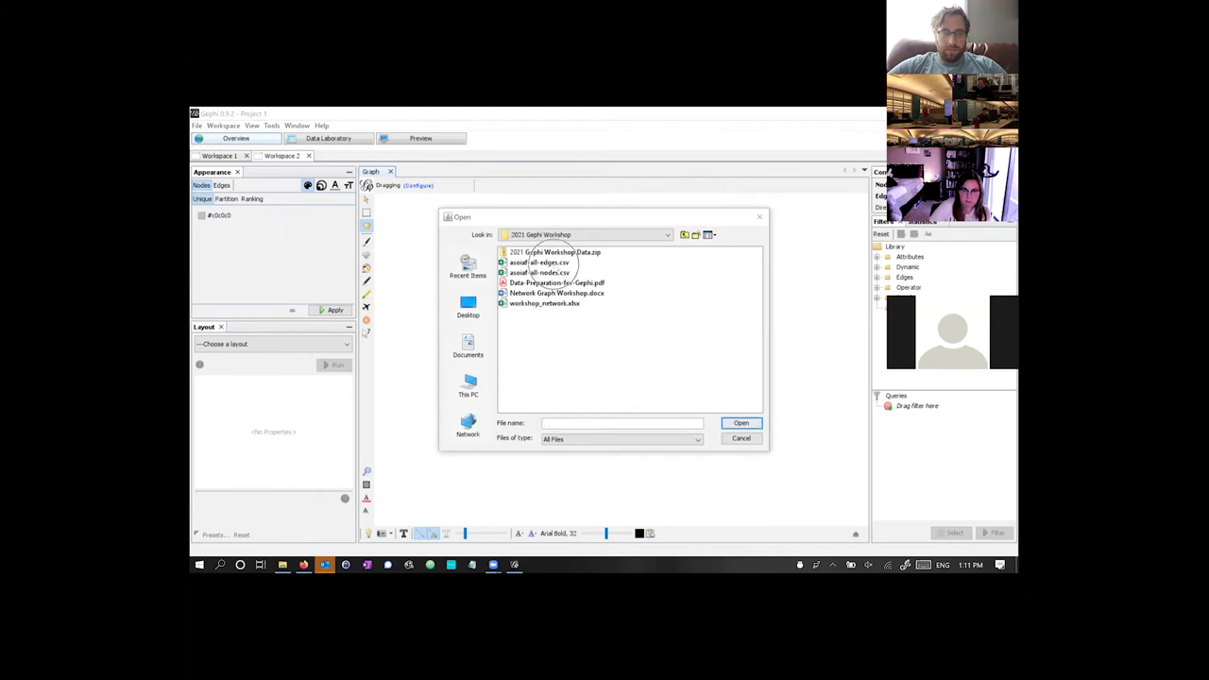
{"action": "left_click", "coordinate": [540, 263]}
{"action": "double_click", "coordinate": [540, 264]}
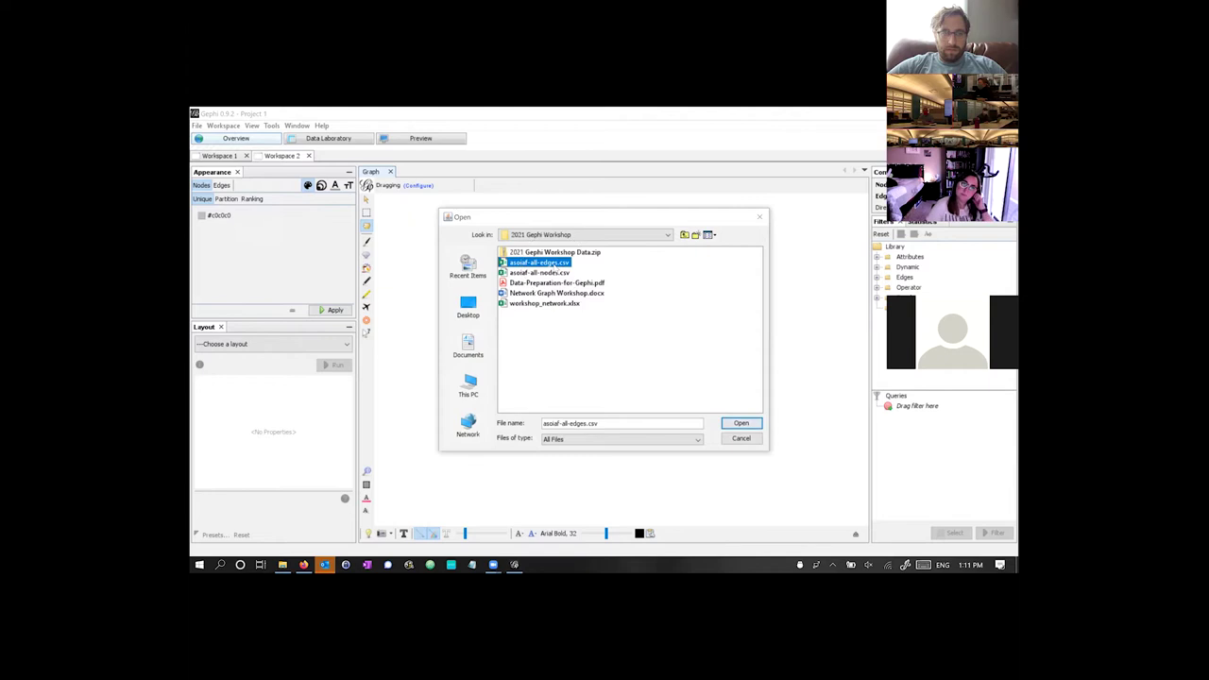
{"action": "left_click", "coordinate": [735, 422]}
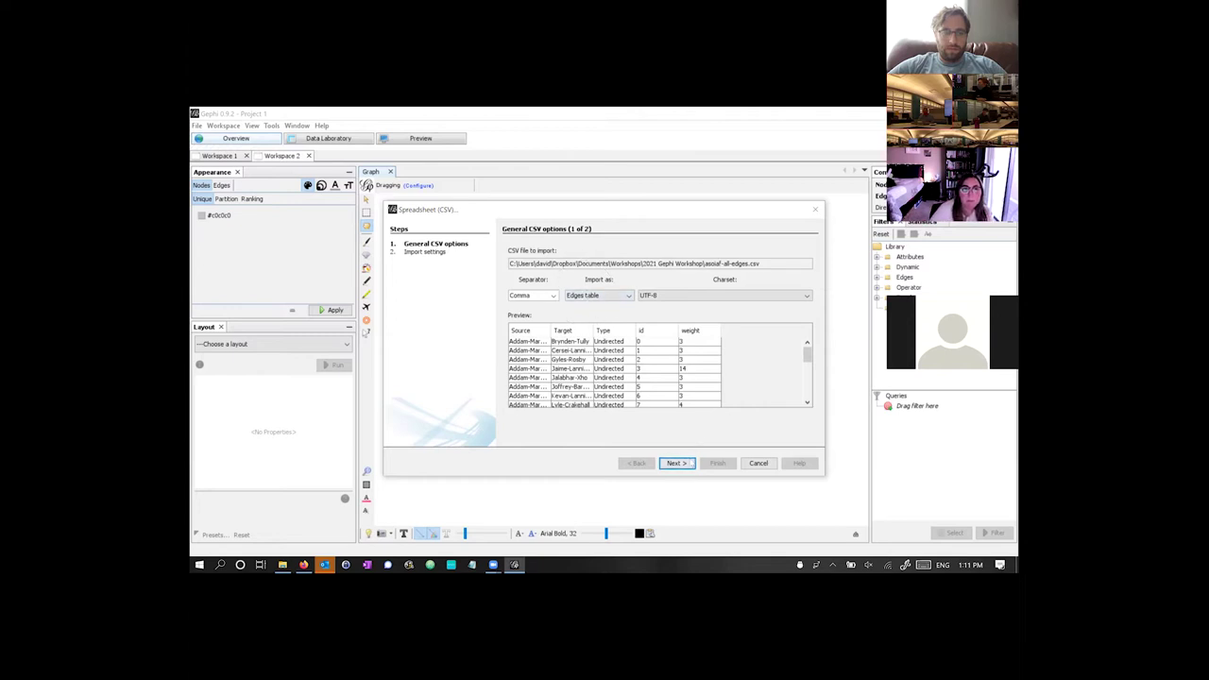
- Accept the edges table import settings and append the undirected edges to the existing workspace
{"action": "left_click", "coordinate": [677, 463]}
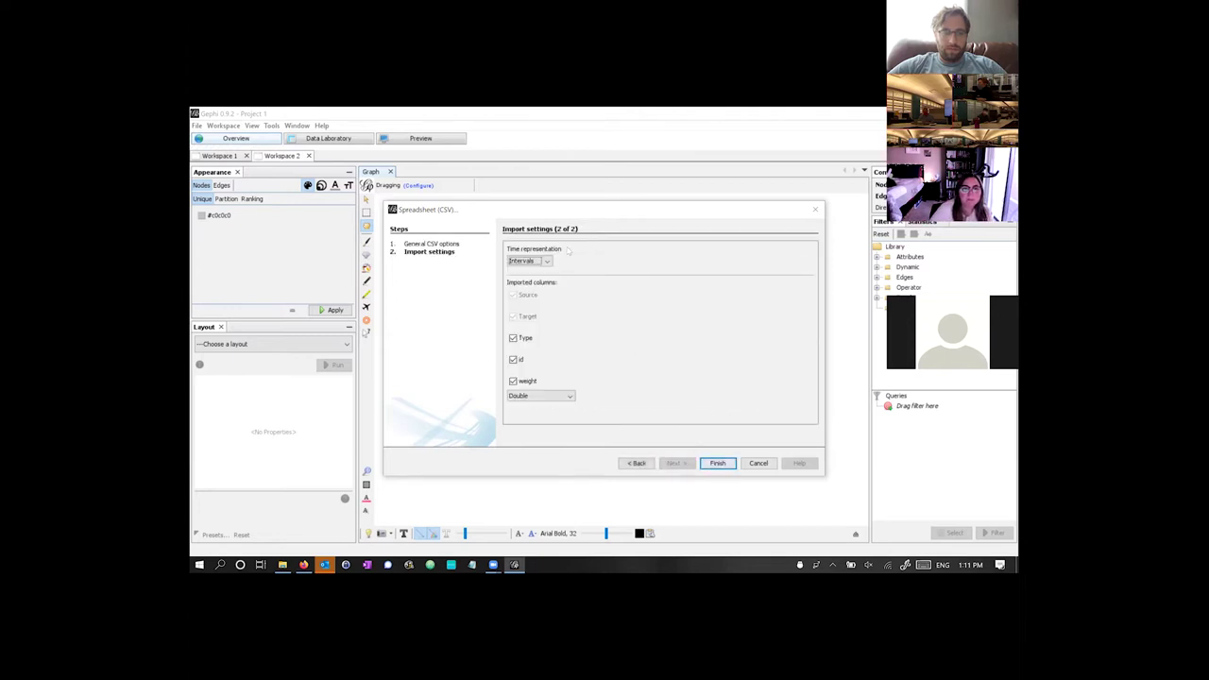
{"action": "left_click", "coordinate": [716, 463]}
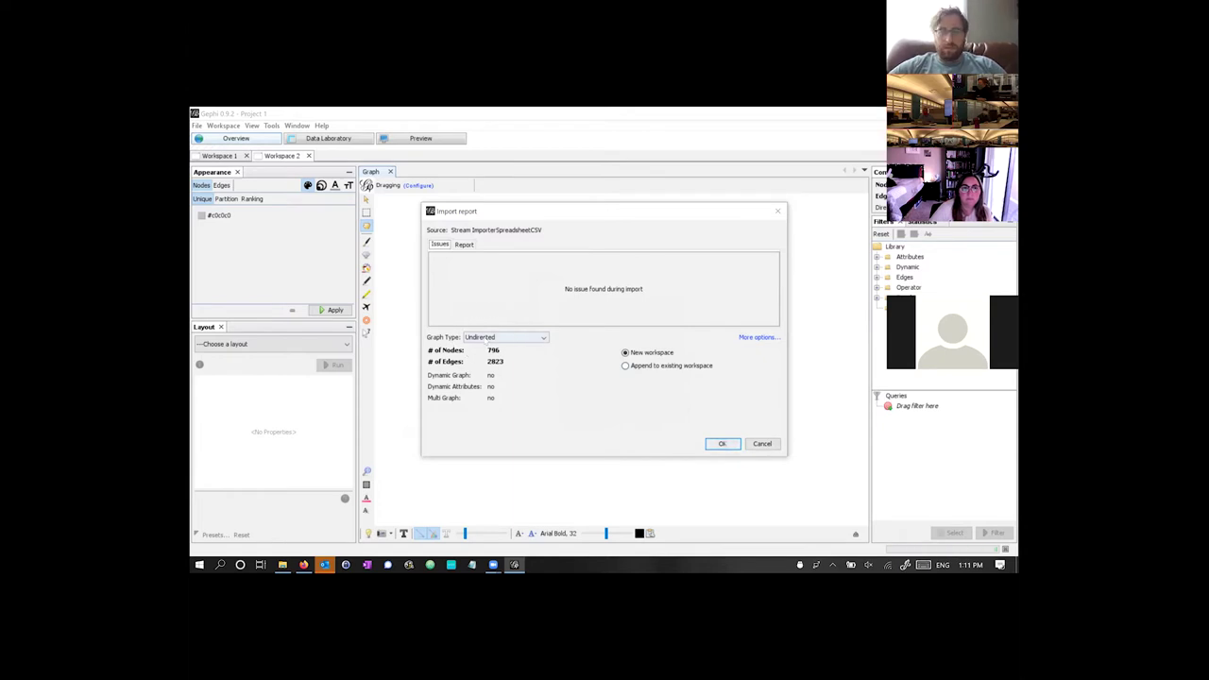
{"action": "left_click", "coordinate": [658, 369]}
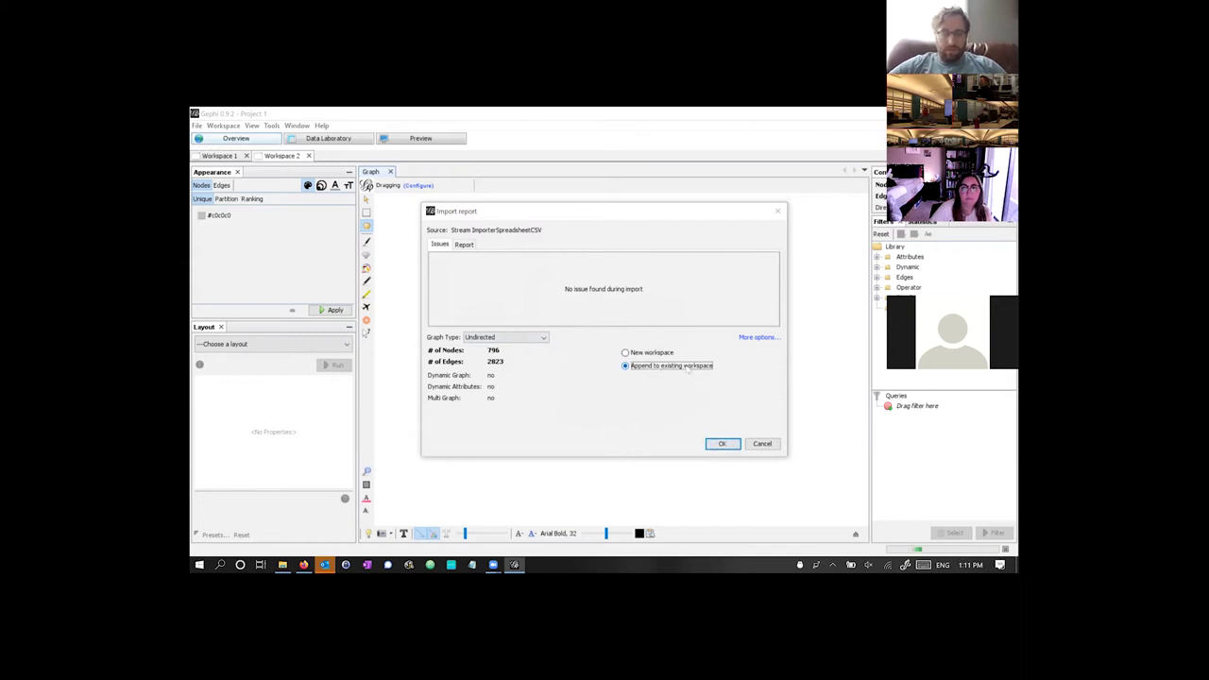
{"action": "left_click", "coordinate": [721, 443]}
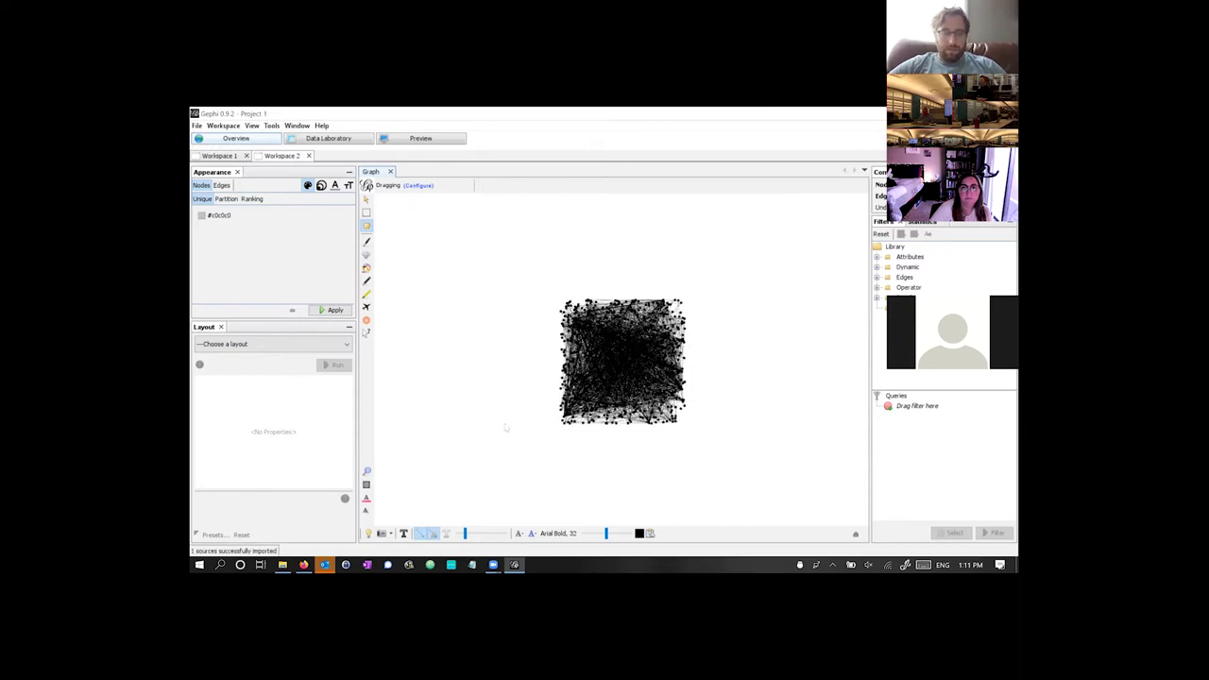
- Center the graph in the view and choose Force Atlas as the layout algorithm
{"action": "left_click", "coordinate": [368, 472]}
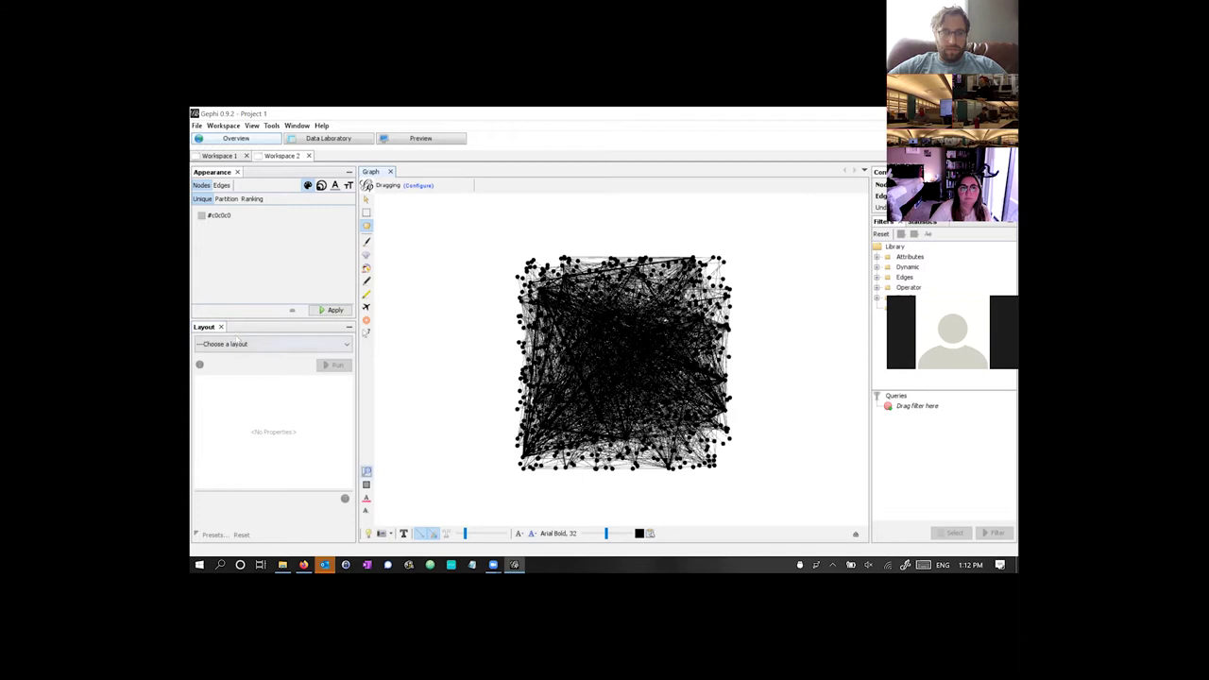
{"action": "left_click", "coordinate": [241, 344]}
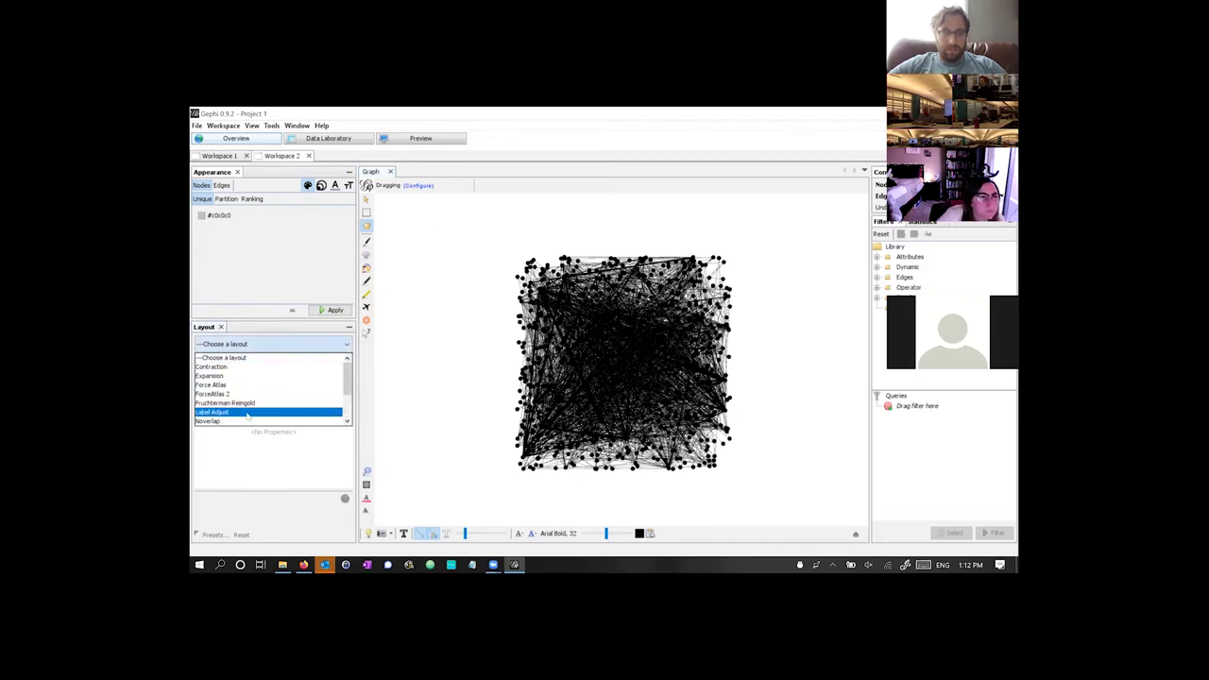
{"action": "scroll", "coordinate": [350, 394], "scroll_direction": "down", "scroll_amount": 1}
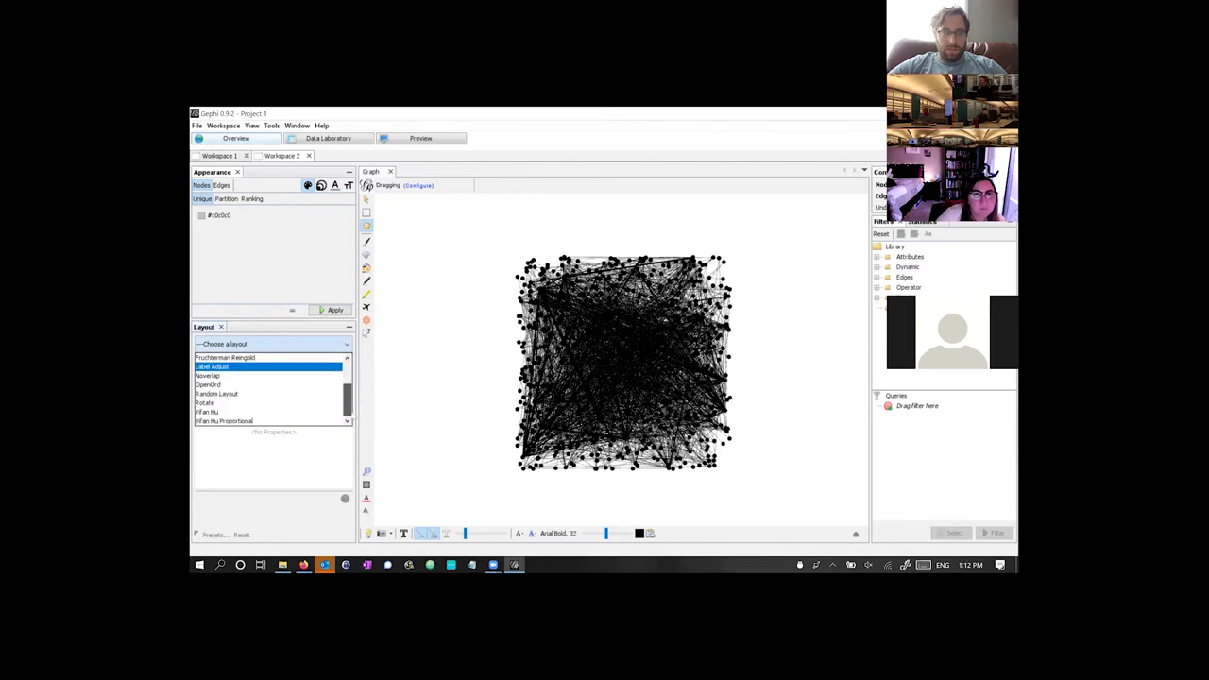
{"action": "scroll", "coordinate": [345, 382], "scroll_direction": "up", "scroll_amount": 1}
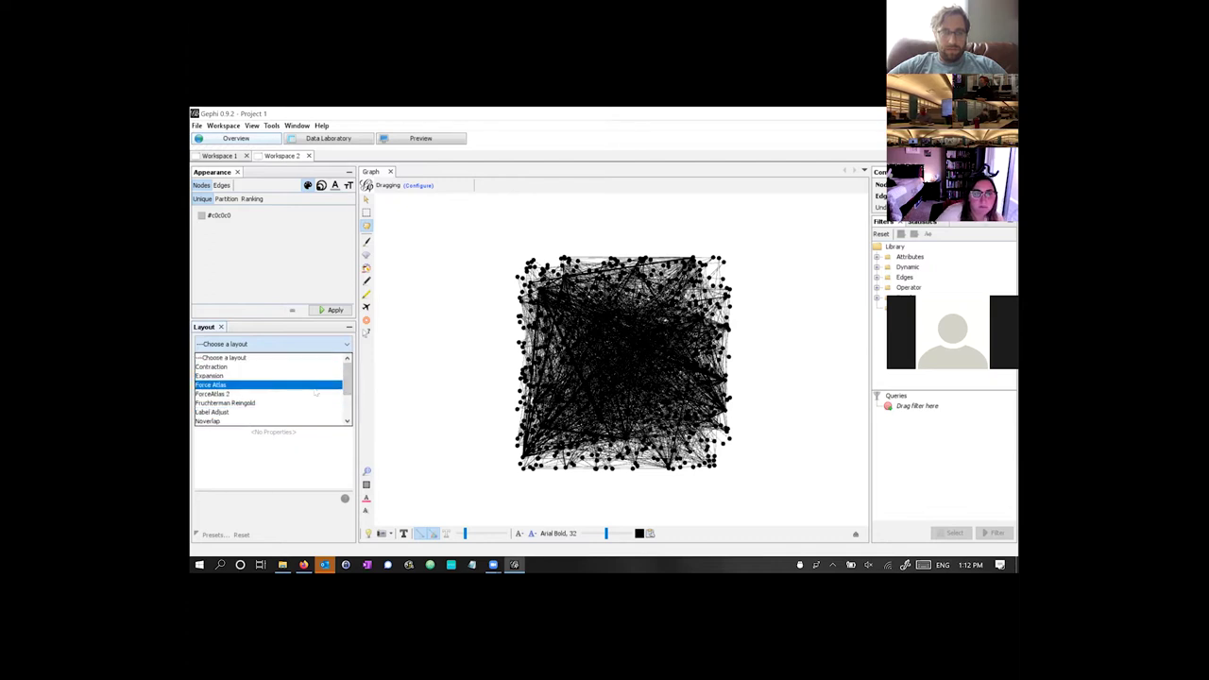
{"action": "left_click", "coordinate": [311, 385]}
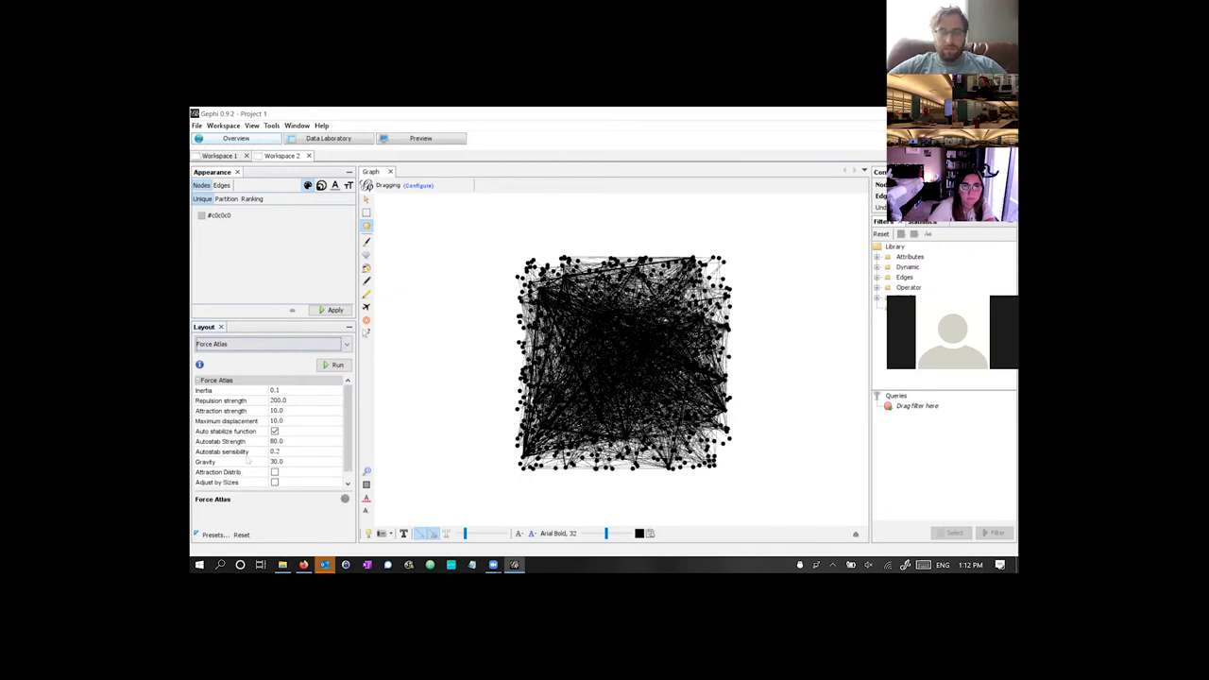
- Set the Force Atlas repulsion strength to 9000
{"action": "left_click", "coordinate": [261, 409]}
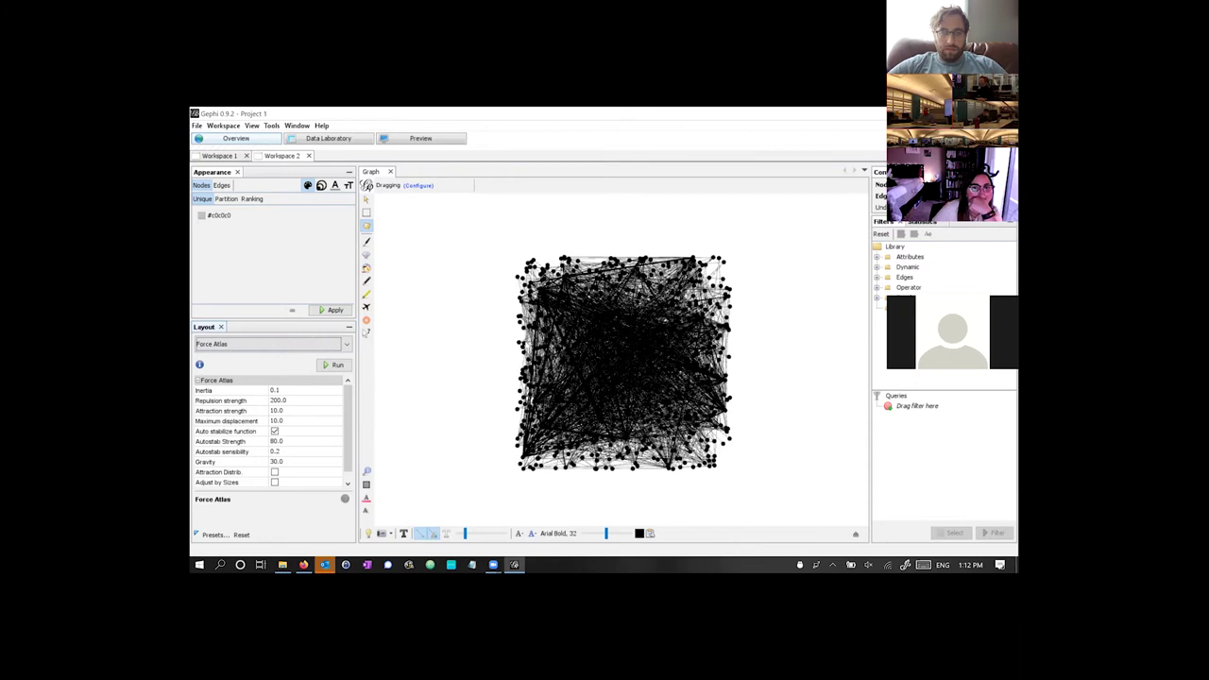
{"action": "left_click", "coordinate": [276, 400]}
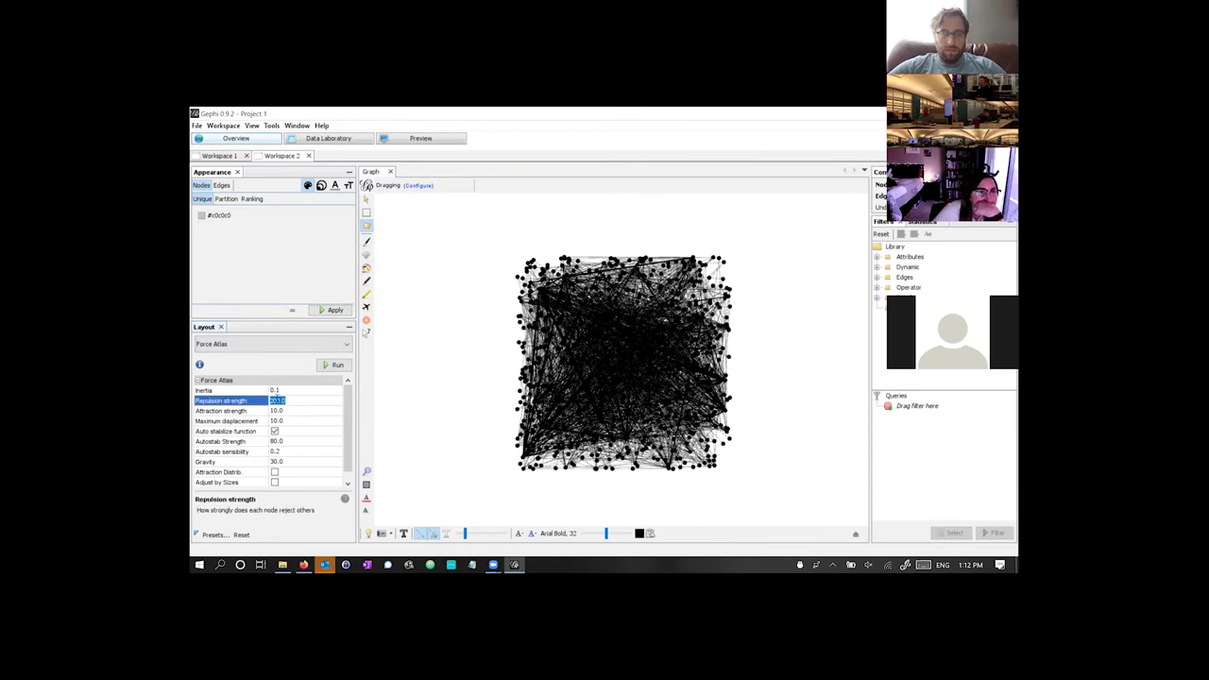
{"action": "type", "text": "5,"}
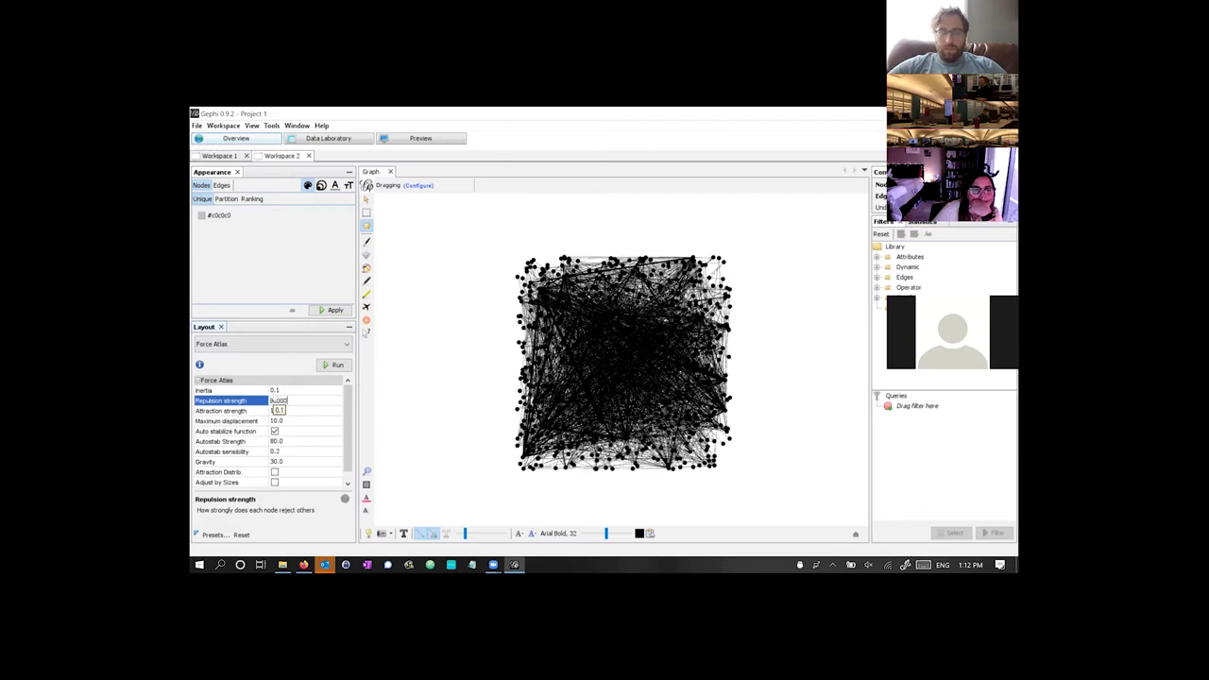
{"action": "key", "text": "Return"}
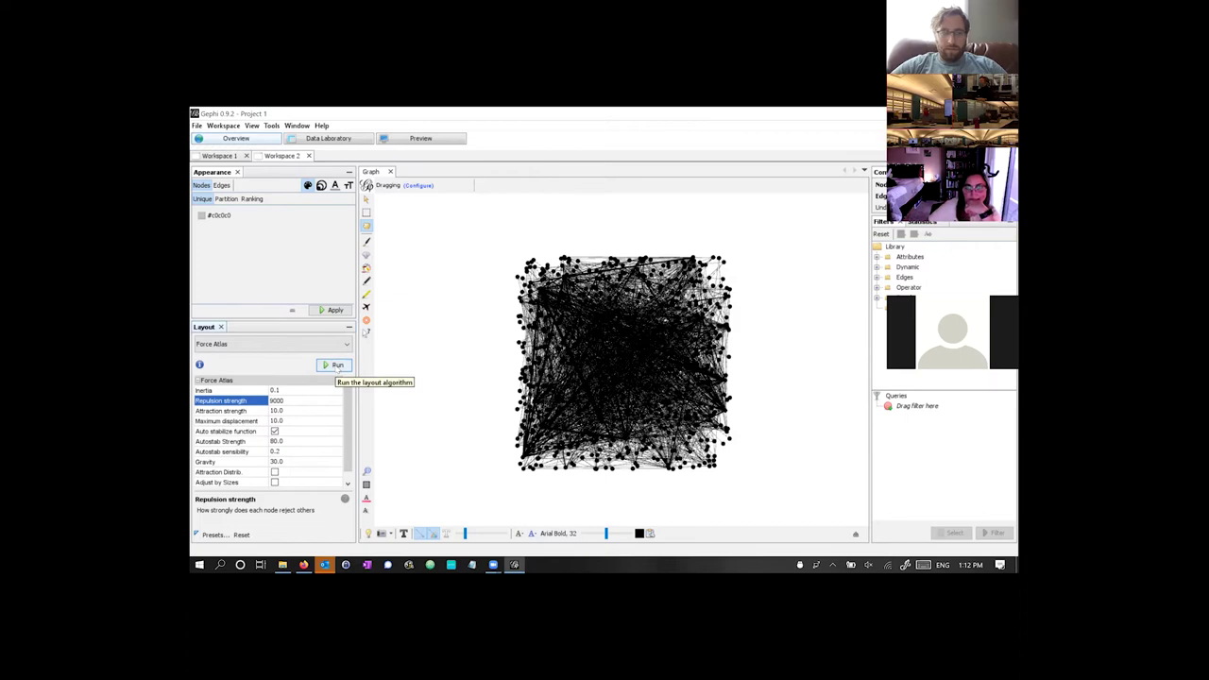
- Run the Force Atlas layout until the network spreads into distinct clusters, and stop it
{"action": "left_click", "coordinate": [334, 365]}
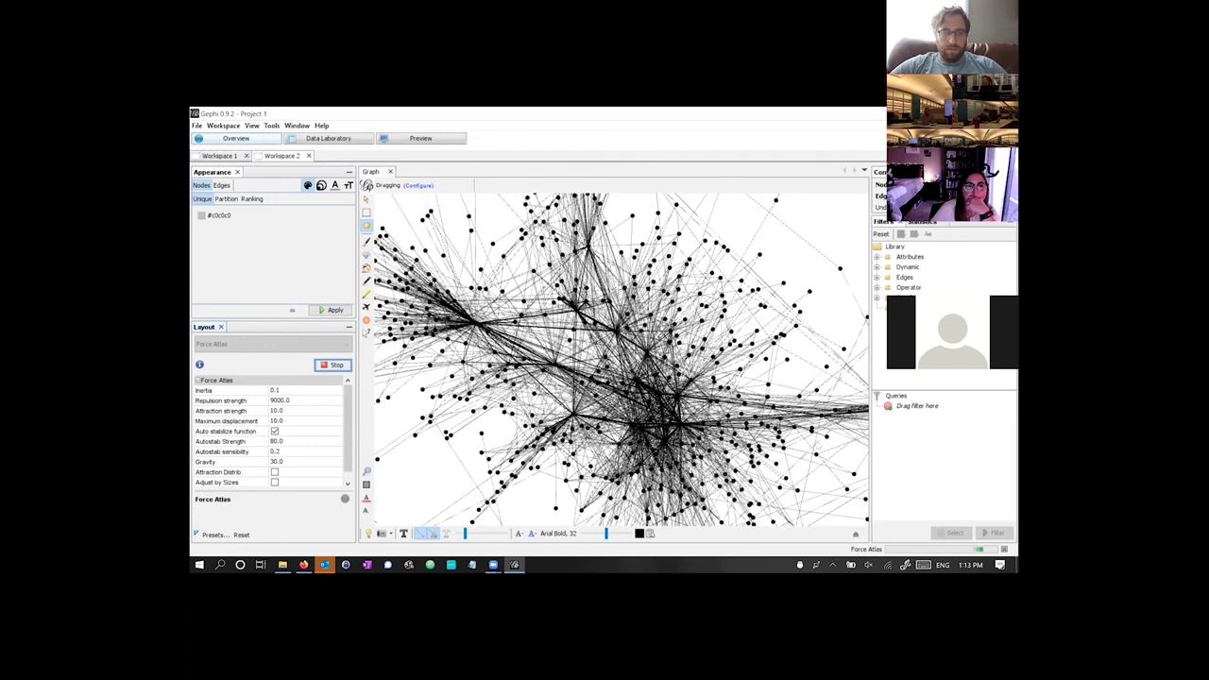
{"action": "scroll", "coordinate": [847, 443], "scroll_direction": "down", "scroll_amount": 3}
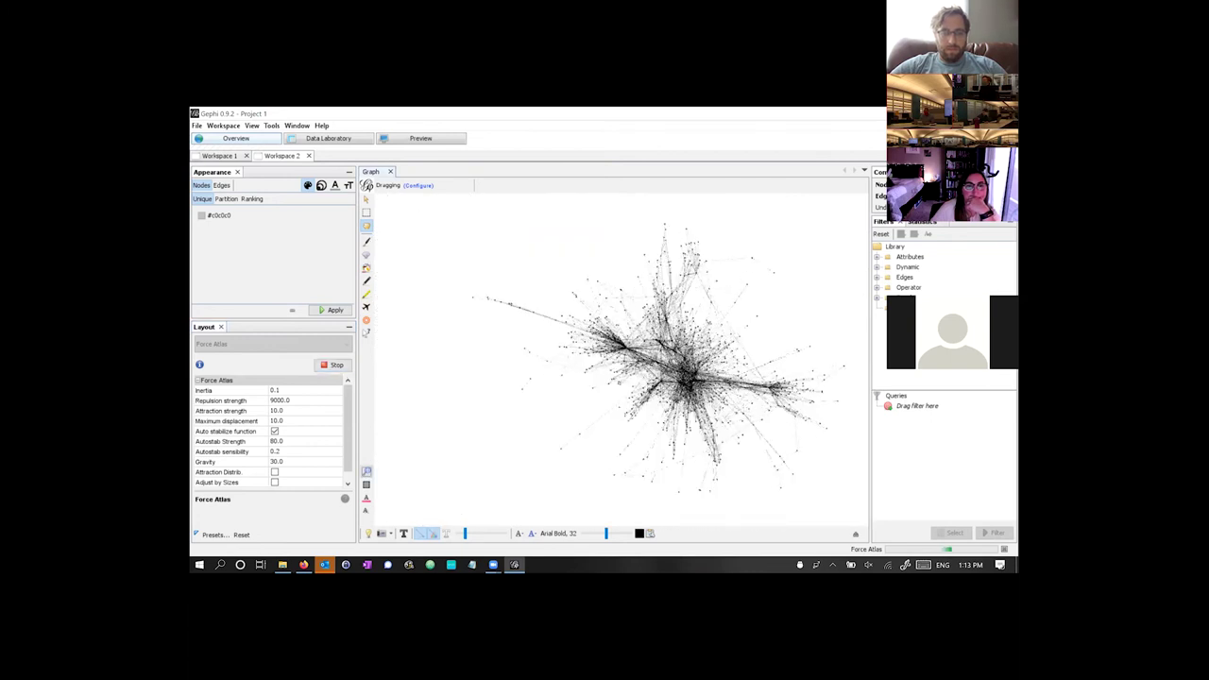
{"action": "scroll", "coordinate": [723, 388], "scroll_direction": "up", "scroll_amount": 2}
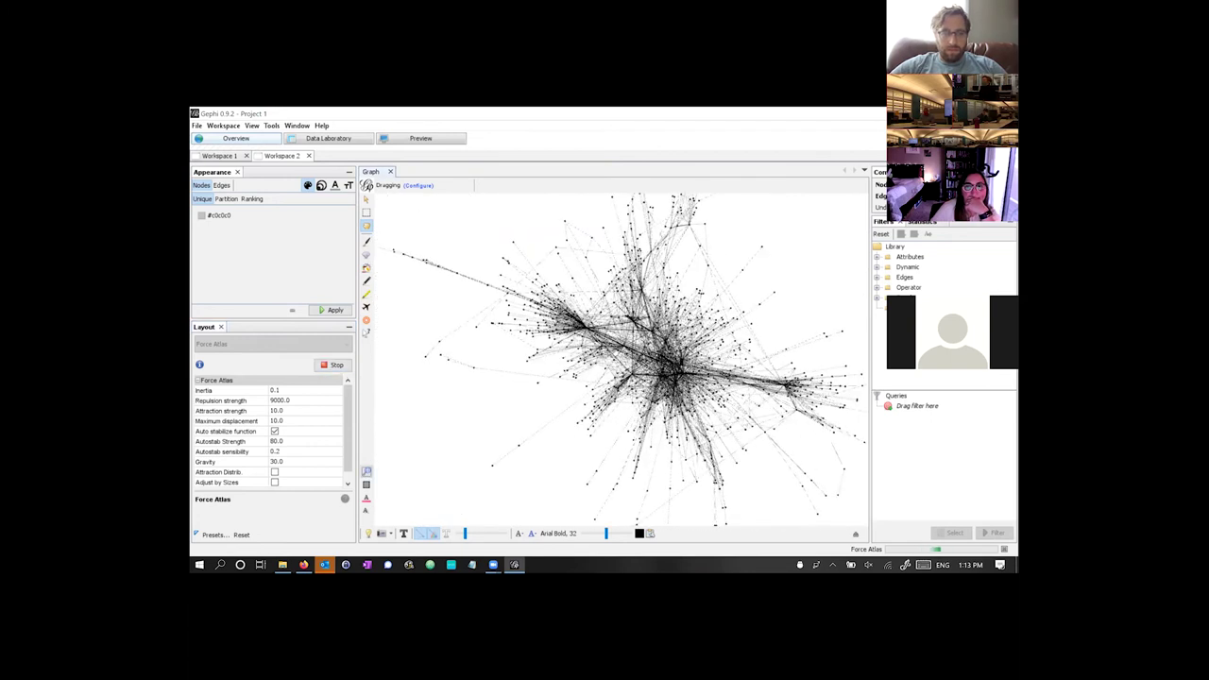
{"action": "scroll", "coordinate": [619, 354], "scroll_direction": "down", "scroll_amount": 2}
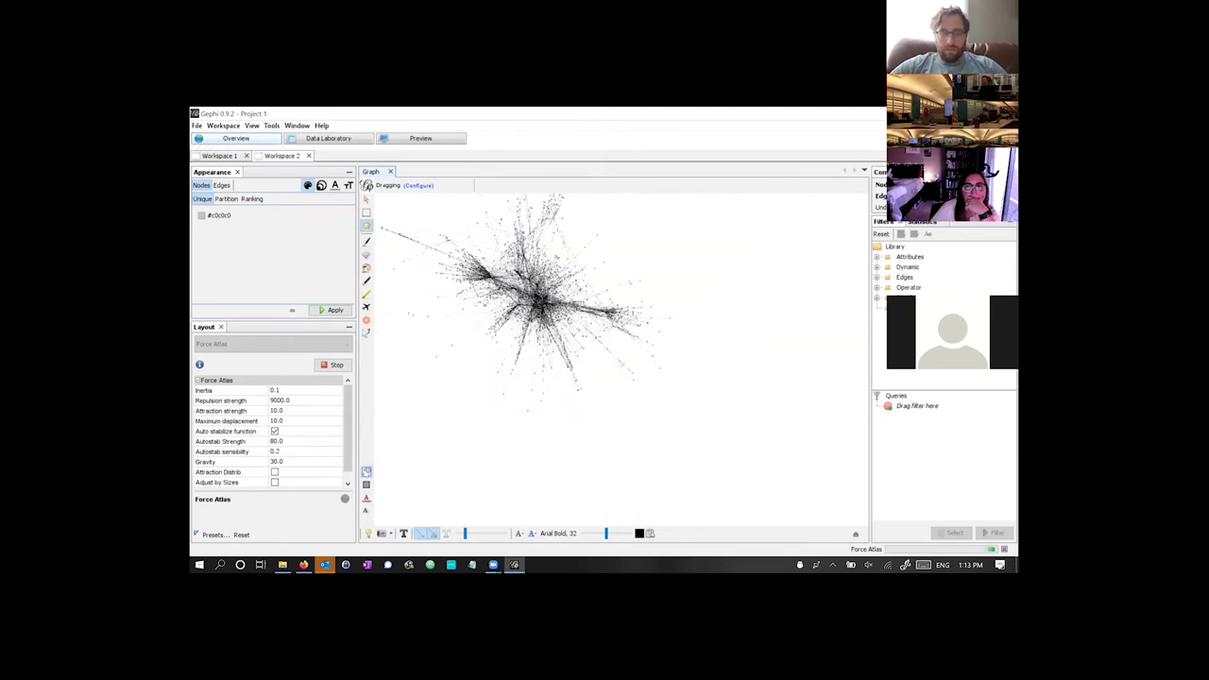
{"action": "scroll", "coordinate": [684, 307], "scroll_direction": "up", "scroll_amount": 1}
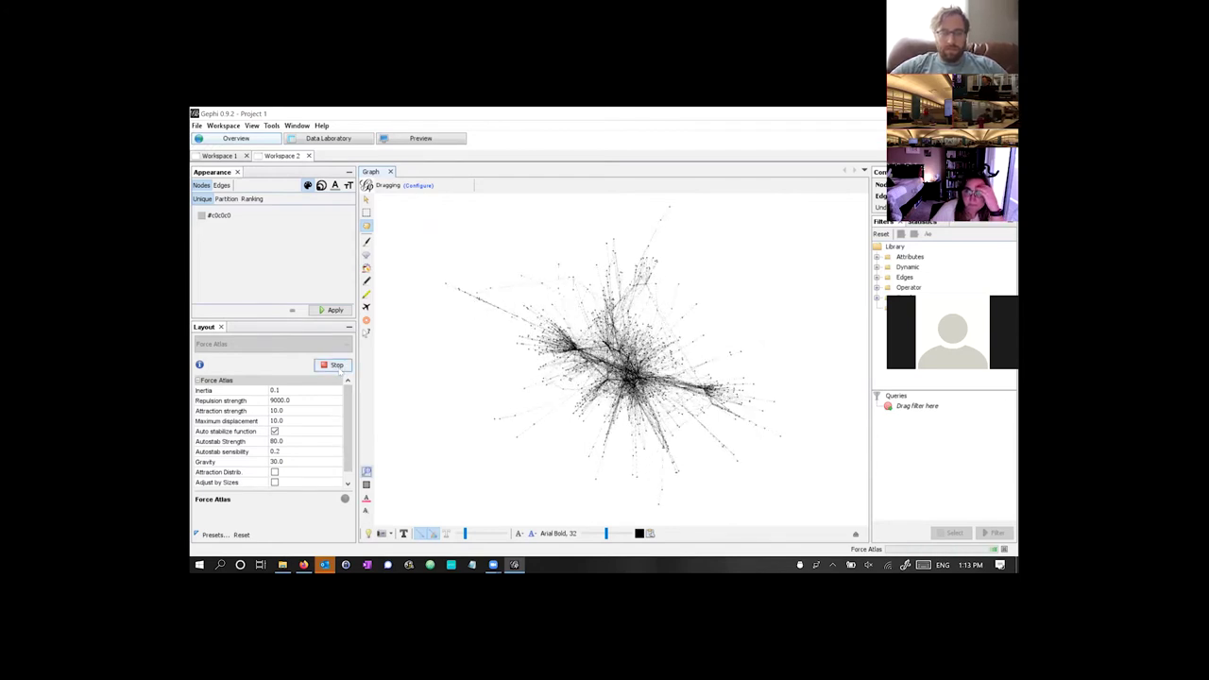
{"action": "left_click", "coordinate": [338, 371]}
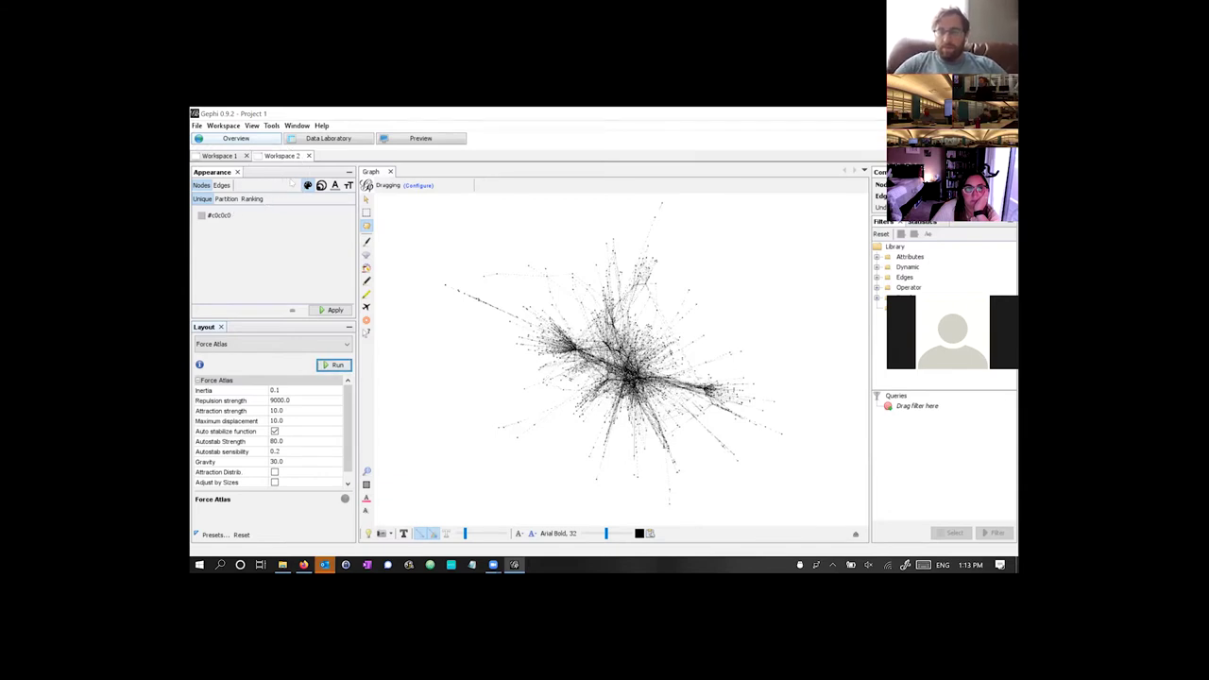
- Color the nodes by a Degree ranking with the white-to-green gradient and apply it to the graph
{"action": "left_click", "coordinate": [309, 185]}
{"action": "left_click", "coordinate": [308, 185]}
{"action": "left_click", "coordinate": [308, 186]}
{"action": "left_click", "coordinate": [203, 185]}
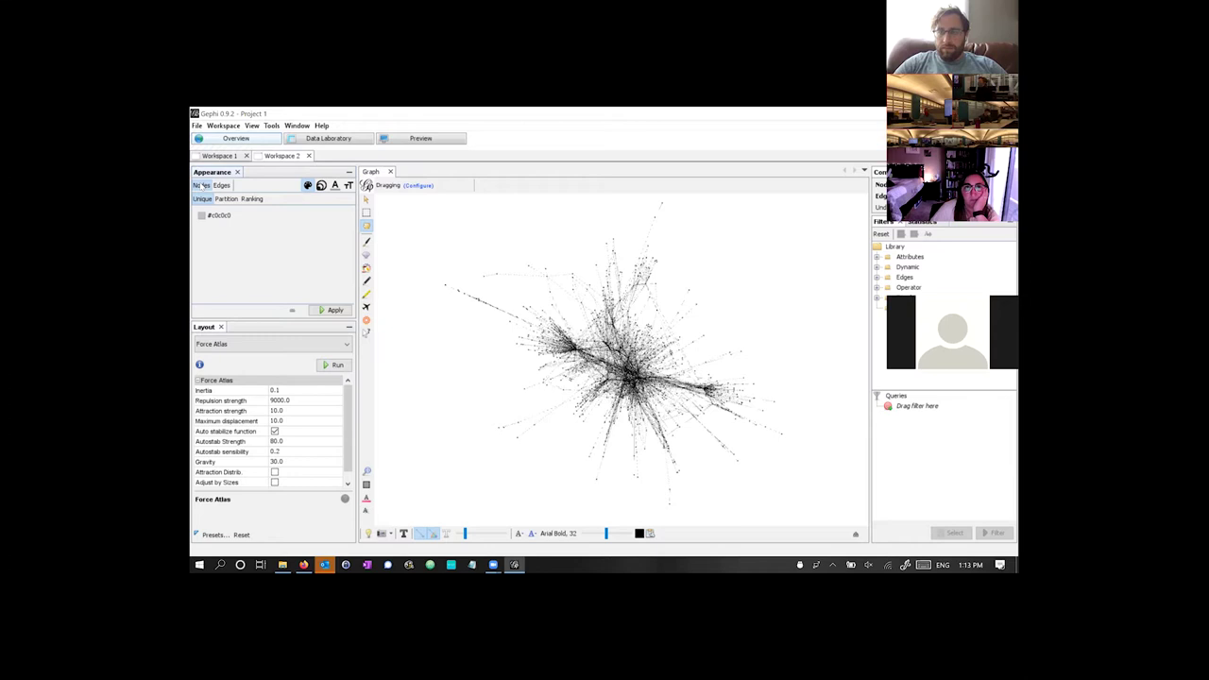
{"action": "left_click", "coordinate": [308, 185]}
{"action": "left_click", "coordinate": [308, 185]}
{"action": "left_click", "coordinate": [308, 185]}
{"action": "left_click", "coordinate": [308, 185]}
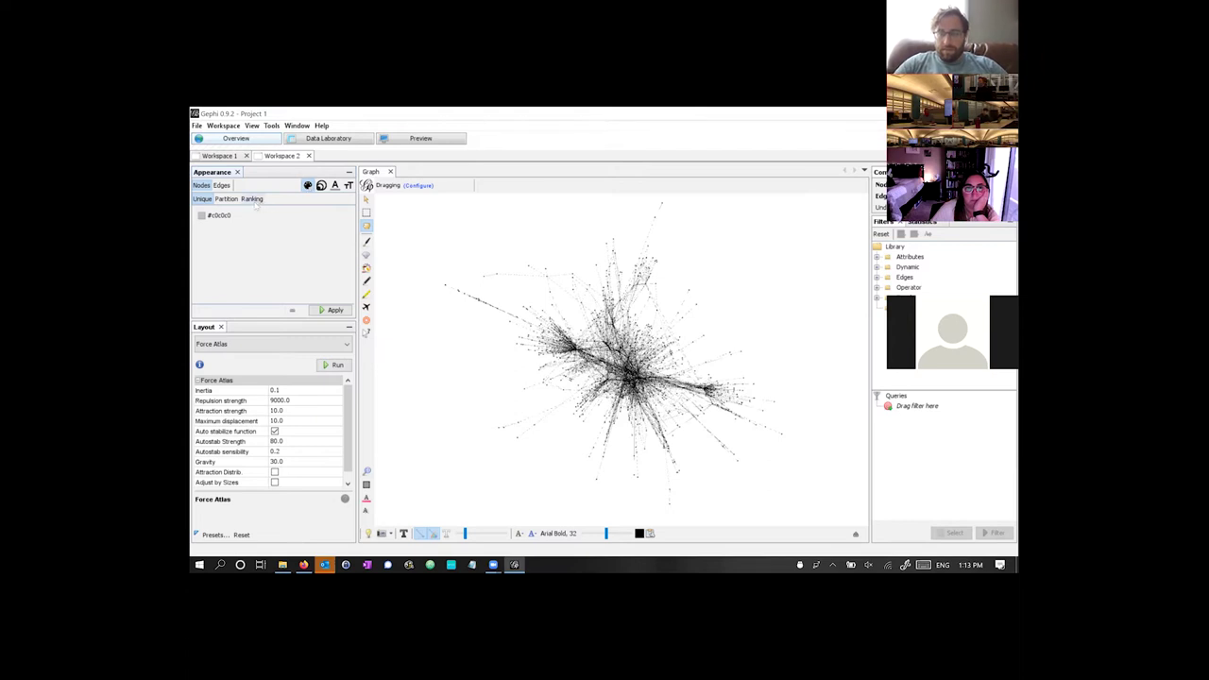
{"action": "left_click", "coordinate": [227, 199]}
{"action": "left_click", "coordinate": [251, 199]}
{"action": "left_click", "coordinate": [256, 200]}
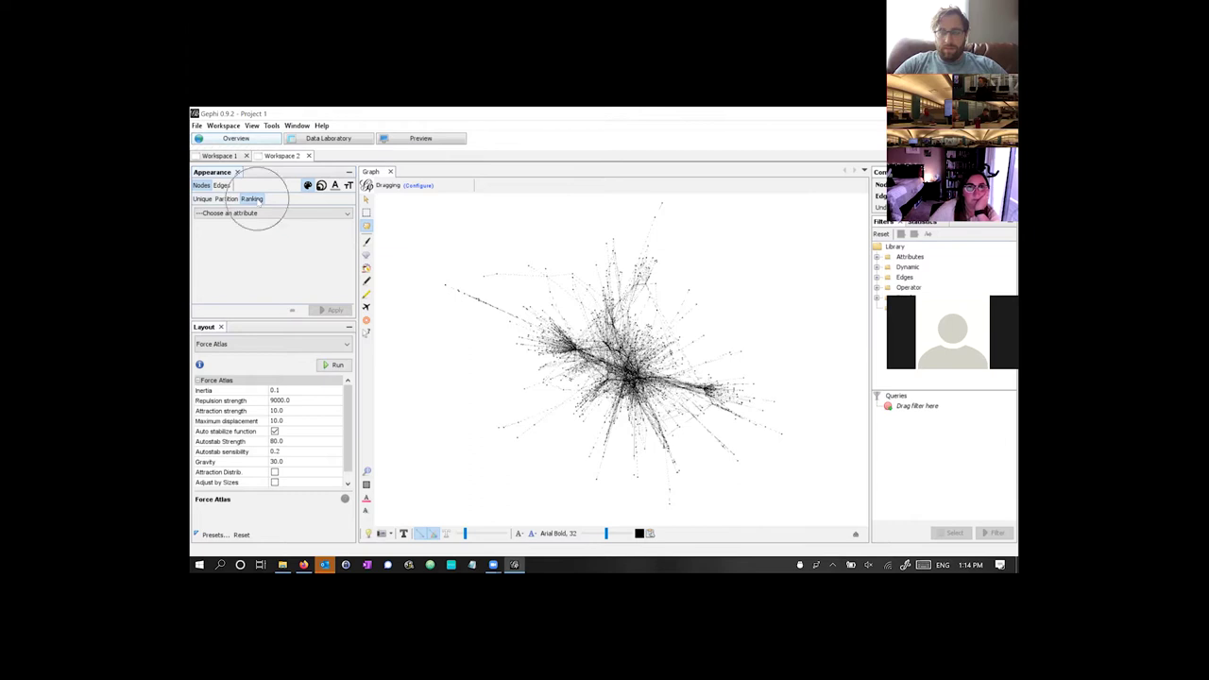
{"action": "left_click", "coordinate": [256, 201]}
{"action": "left_click", "coordinate": [257, 199]}
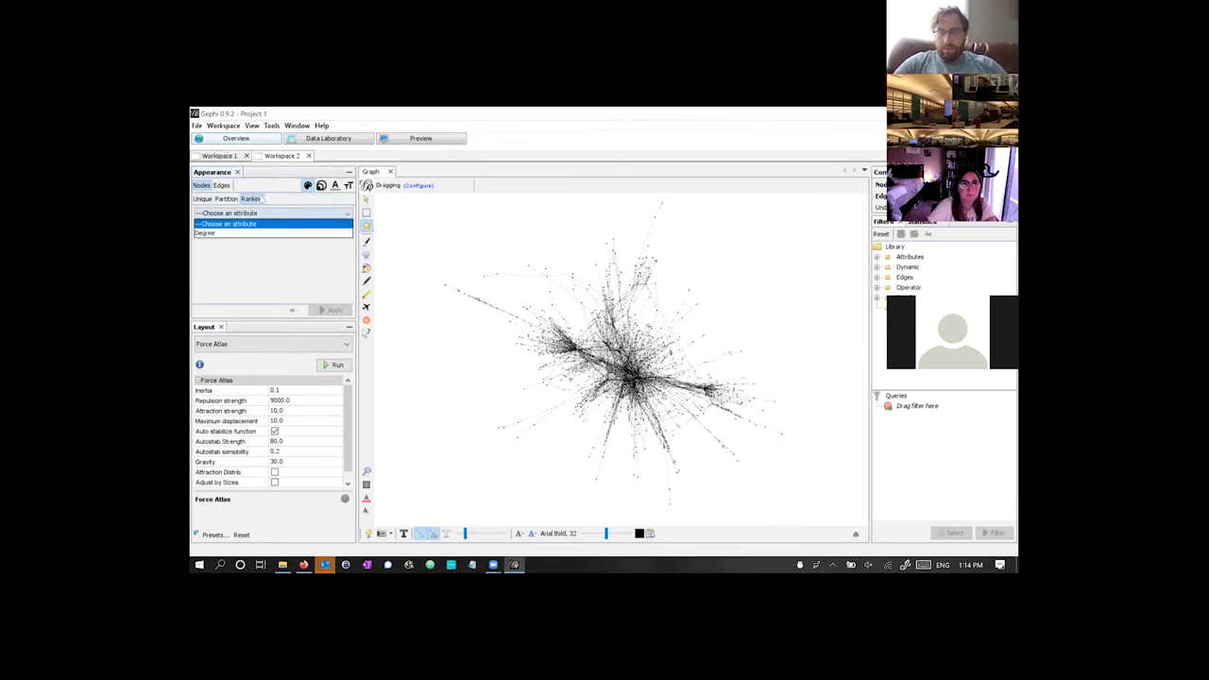
{"action": "left_click", "coordinate": [254, 235]}
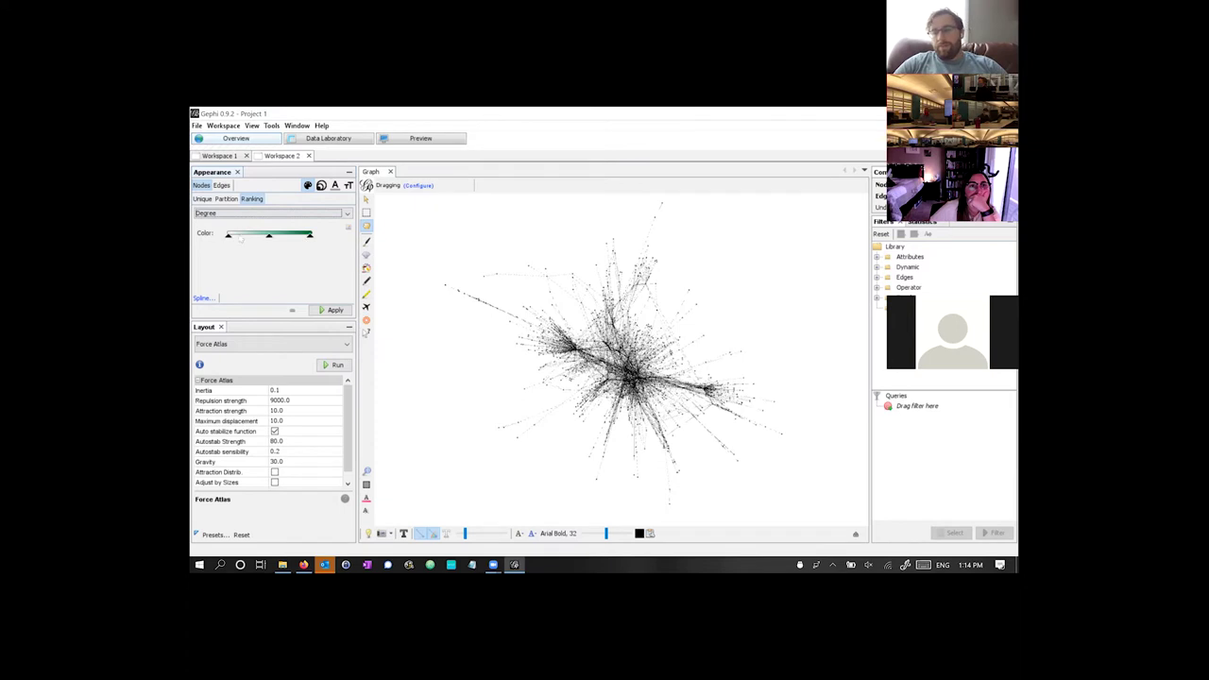
{"action": "left_click", "coordinate": [331, 309]}
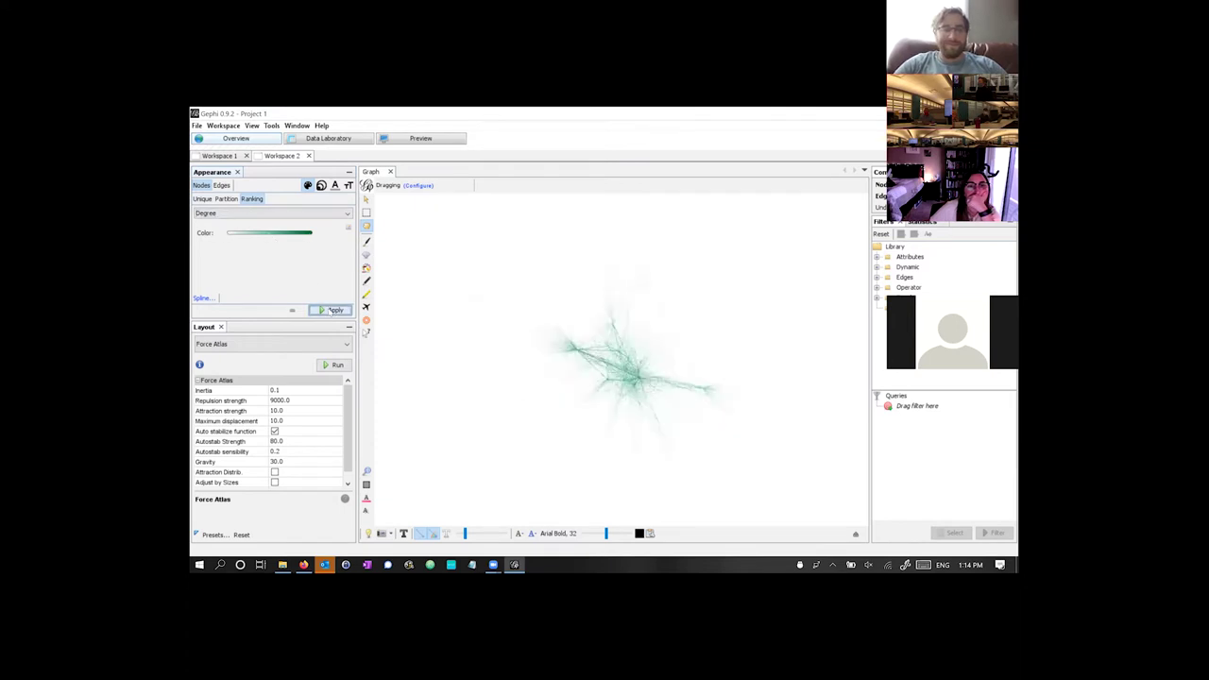
- Examine the degree-colored network up close, comparing the dense hubs with the outlying nodes
{"action": "scroll", "coordinate": [624, 383], "scroll_direction": "up", "scroll_amount": 5}
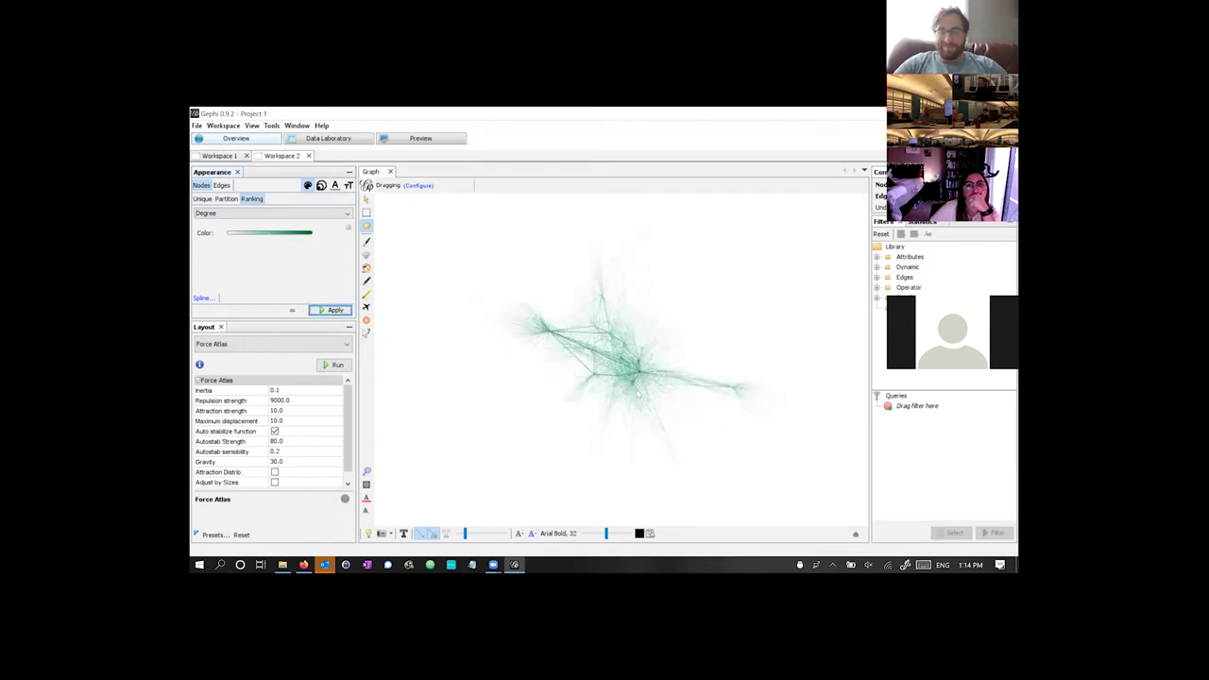
{"action": "scroll", "coordinate": [615, 381], "scroll_direction": "down", "scroll_amount": 5}
{"action": "scroll", "coordinate": [615, 381], "scroll_direction": "up", "scroll_amount": 3}
{"action": "scroll", "coordinate": [616, 382], "scroll_direction": "up", "scroll_amount": 1}
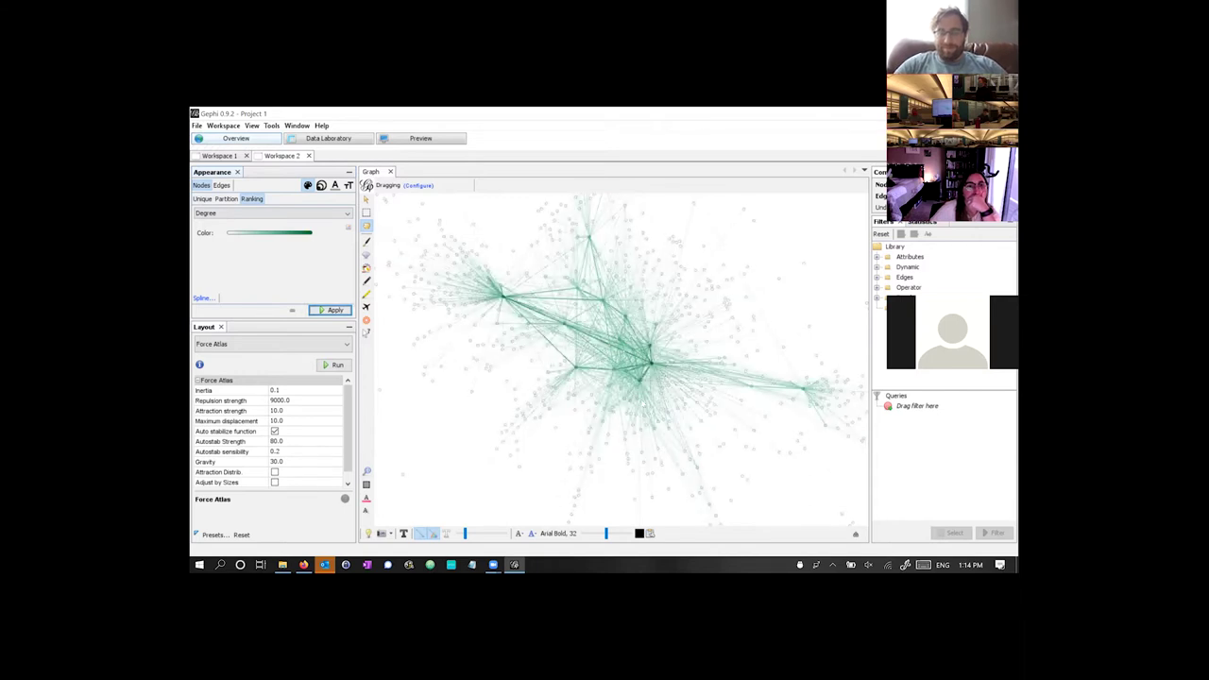
{"action": "scroll", "coordinate": [737, 340], "scroll_direction": "down", "scroll_amount": 5}
{"action": "scroll", "coordinate": [718, 332], "scroll_direction": "up", "scroll_amount": 4}
{"action": "scroll", "coordinate": [705, 330], "scroll_direction": "up", "scroll_amount": 2}
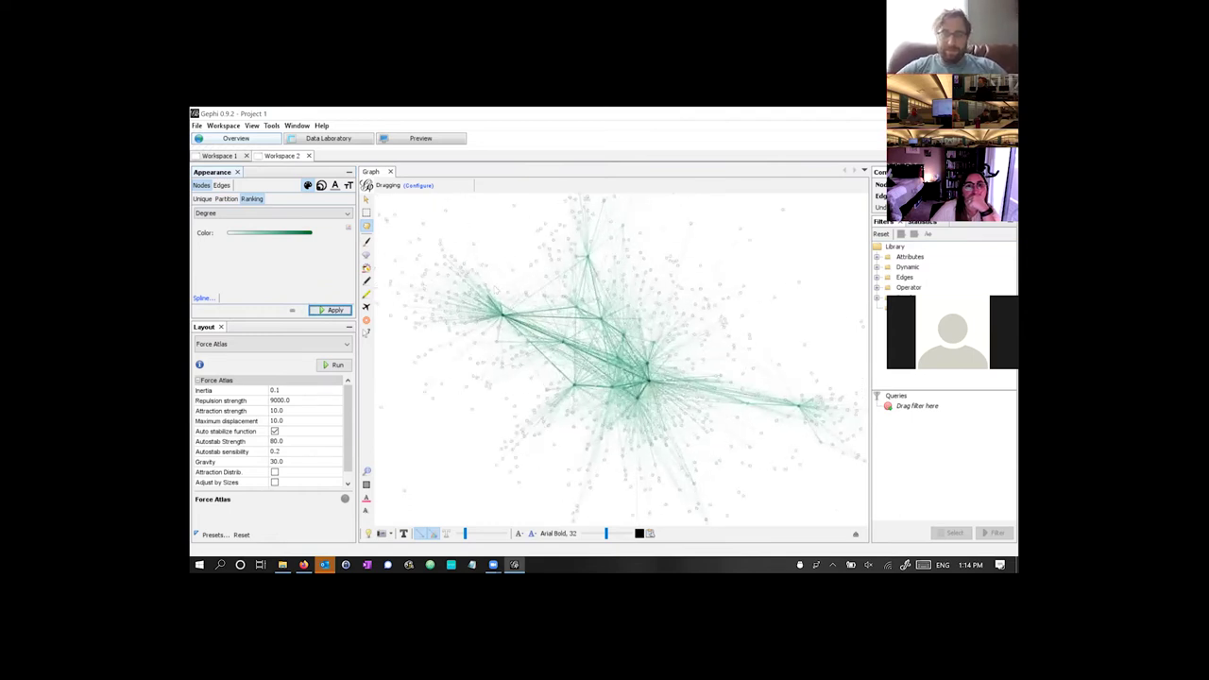
- Choose the white-to-green default palette for the node color ranking and keep Degree as the ranking attribute
{"action": "left_click", "coordinate": [344, 228]}
{"action": "mouse_move", "coordinate": [330, 230]}
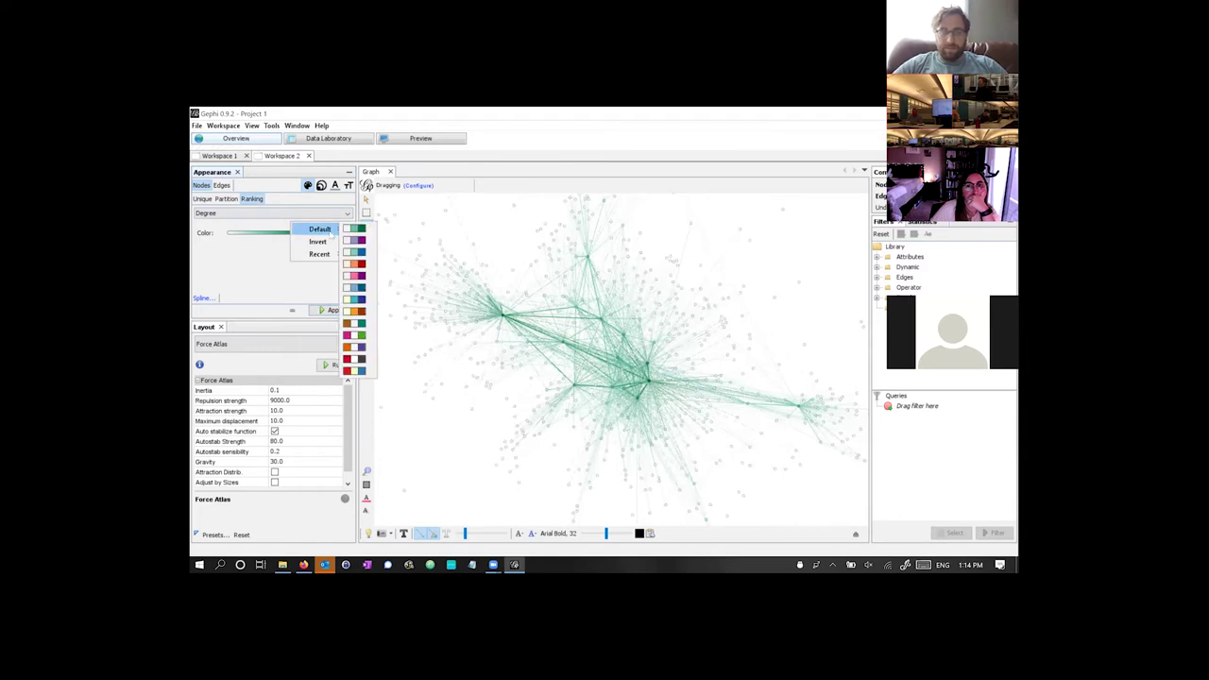
{"action": "left_click", "coordinate": [360, 238]}
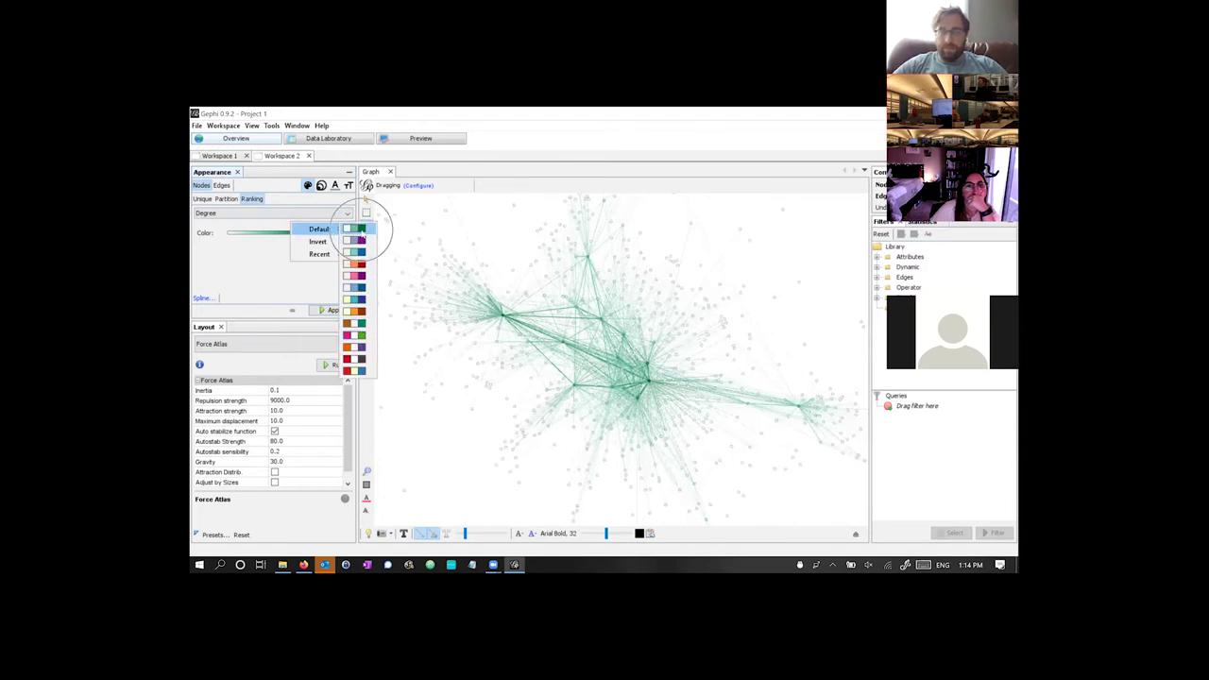
{"action": "left_click", "coordinate": [355, 228]}
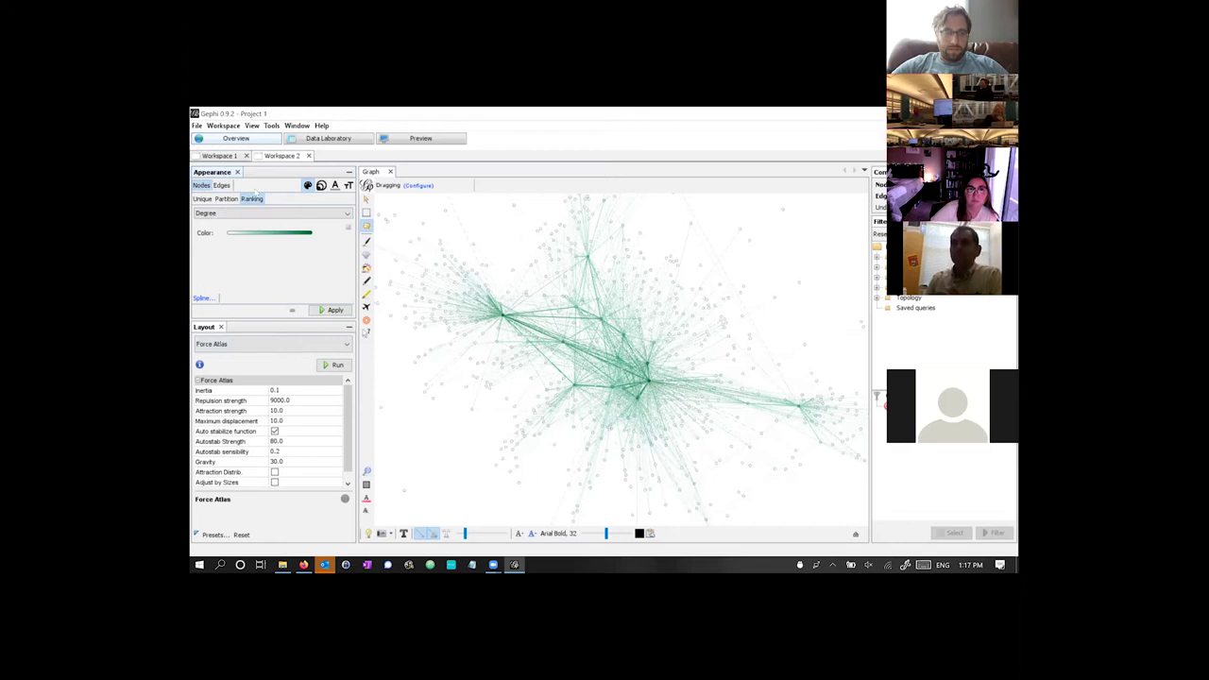
{"action": "left_click", "coordinate": [309, 185]}
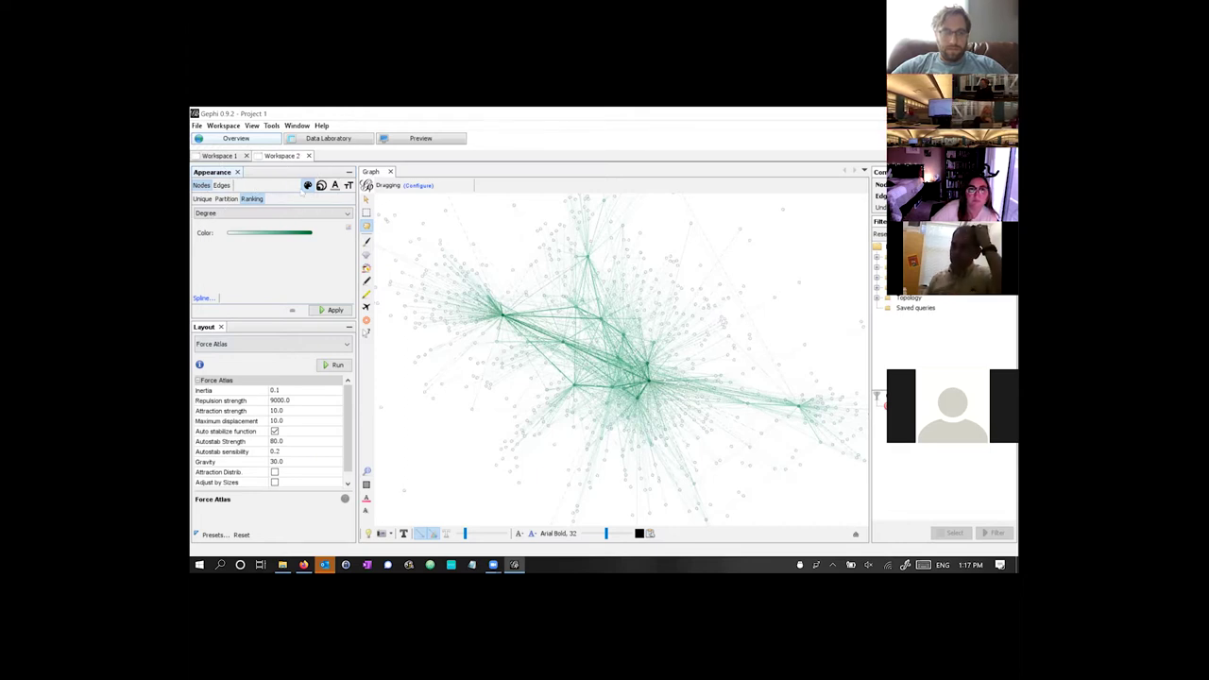
{"action": "left_click", "coordinate": [256, 214]}
{"action": "left_click", "coordinate": [261, 232]}
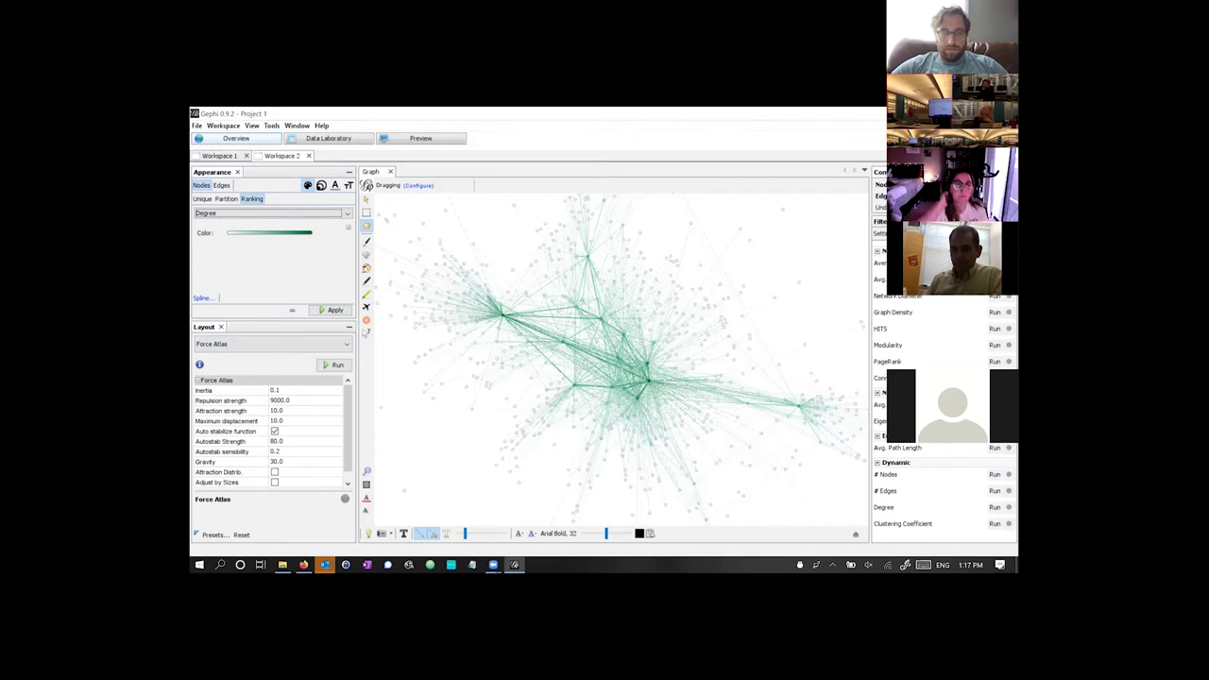
- Run the Network Diameter statistic as undirected without normalizing centralities, and review its report through the eccentricity distribution
{"action": "left_click", "coordinate": [994, 298]}
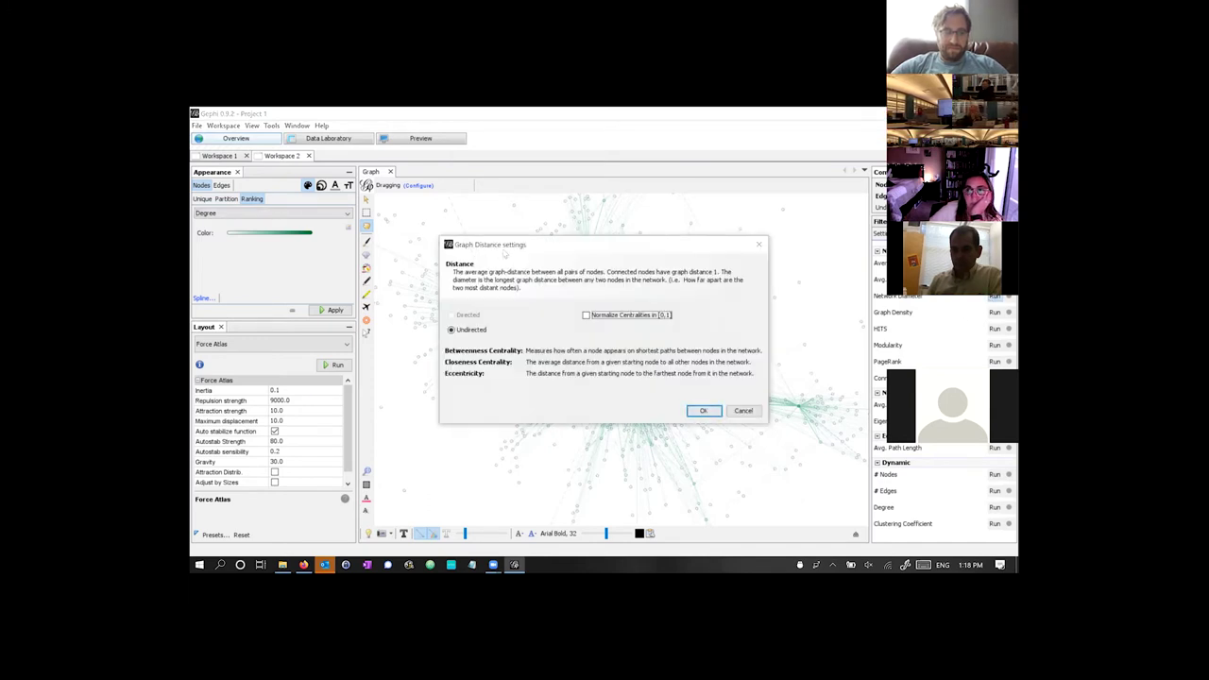
{"action": "left_click", "coordinate": [702, 410]}
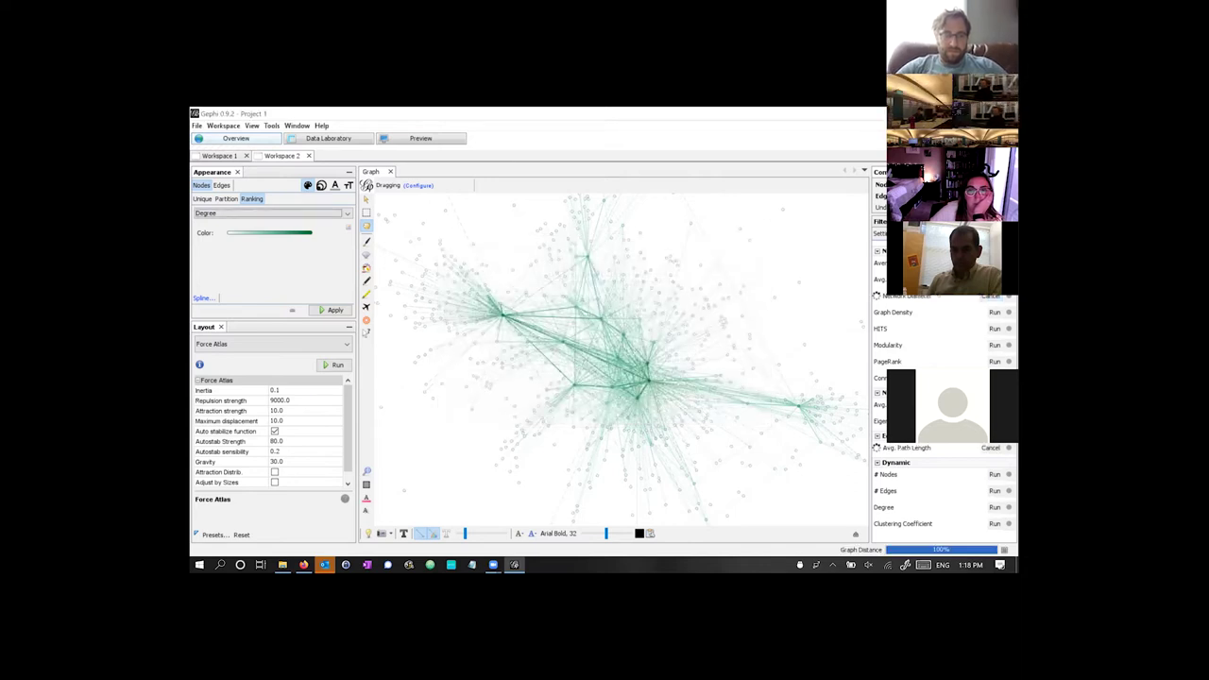
{"action": "left_click_drag", "start_coordinate": [790, 215], "coordinate": [811, 442]}
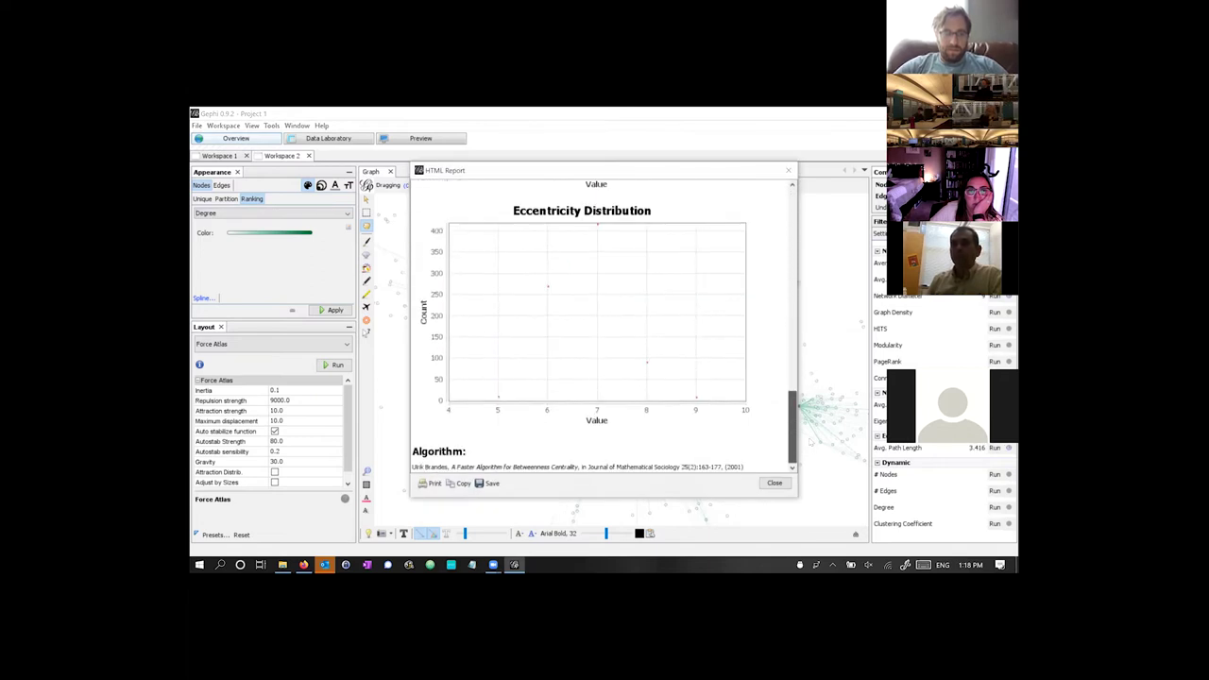
{"action": "left_click", "coordinate": [775, 484]}
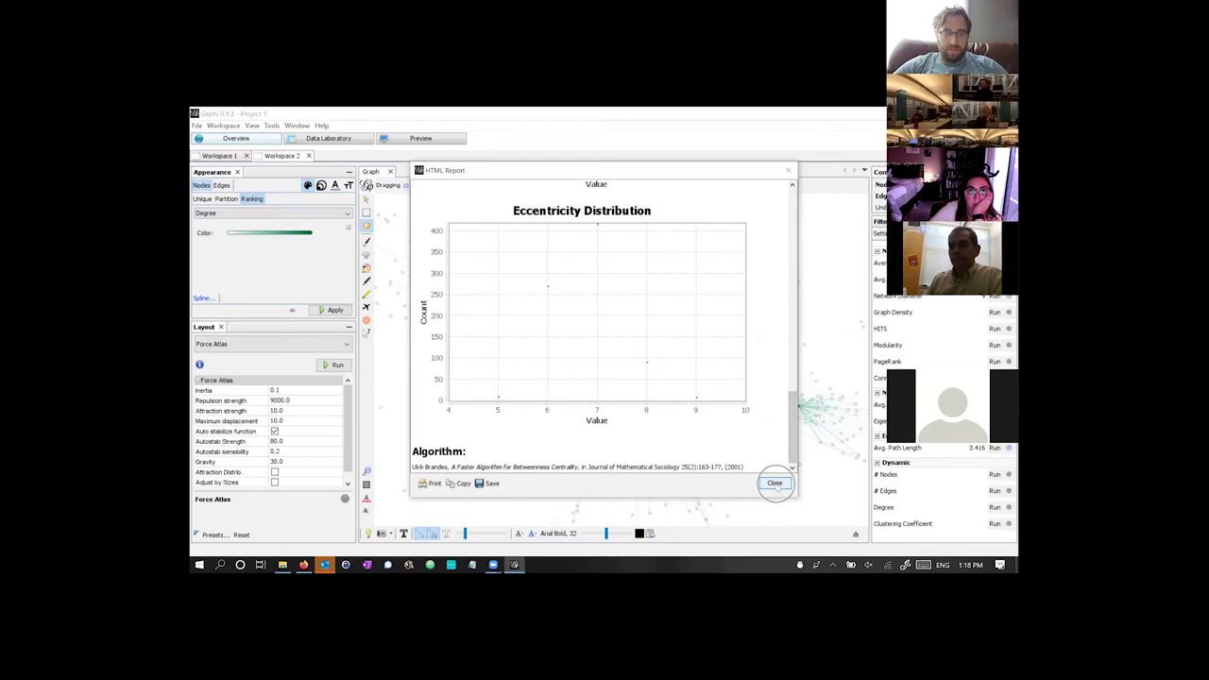
{"action": "left_click", "coordinate": [774, 484]}
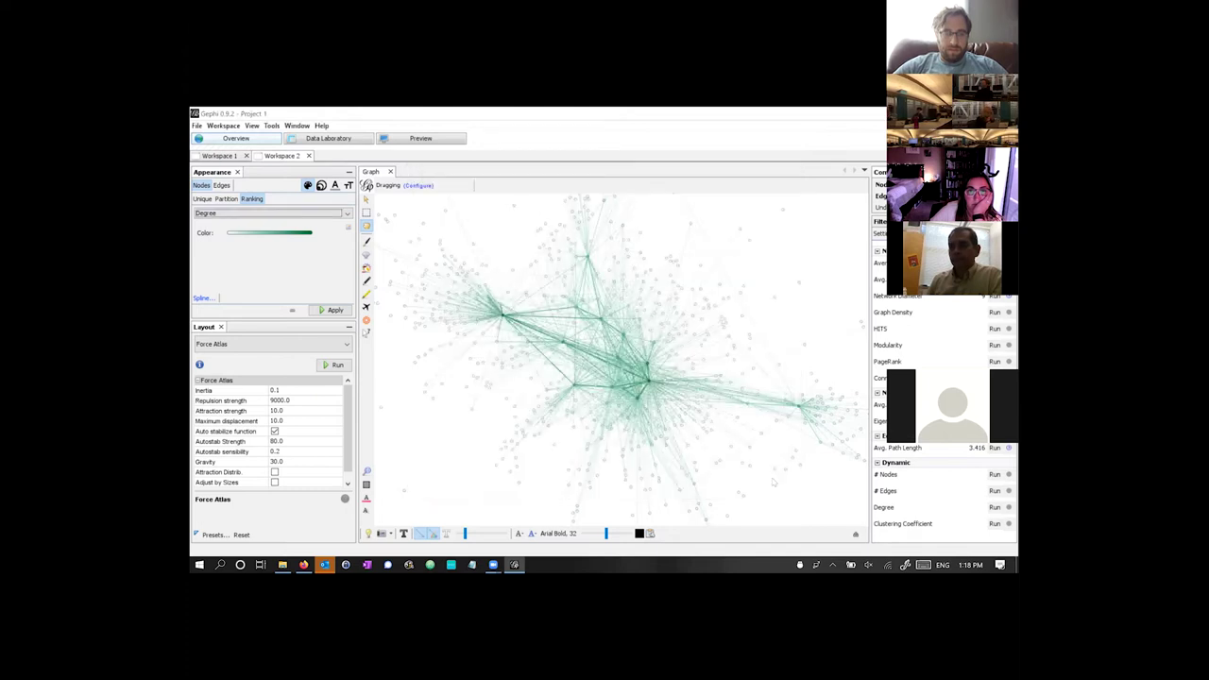
- Show the nodes data table to examine the computed eccentricity and centrality columns
{"action": "left_click", "coordinate": [330, 139]}
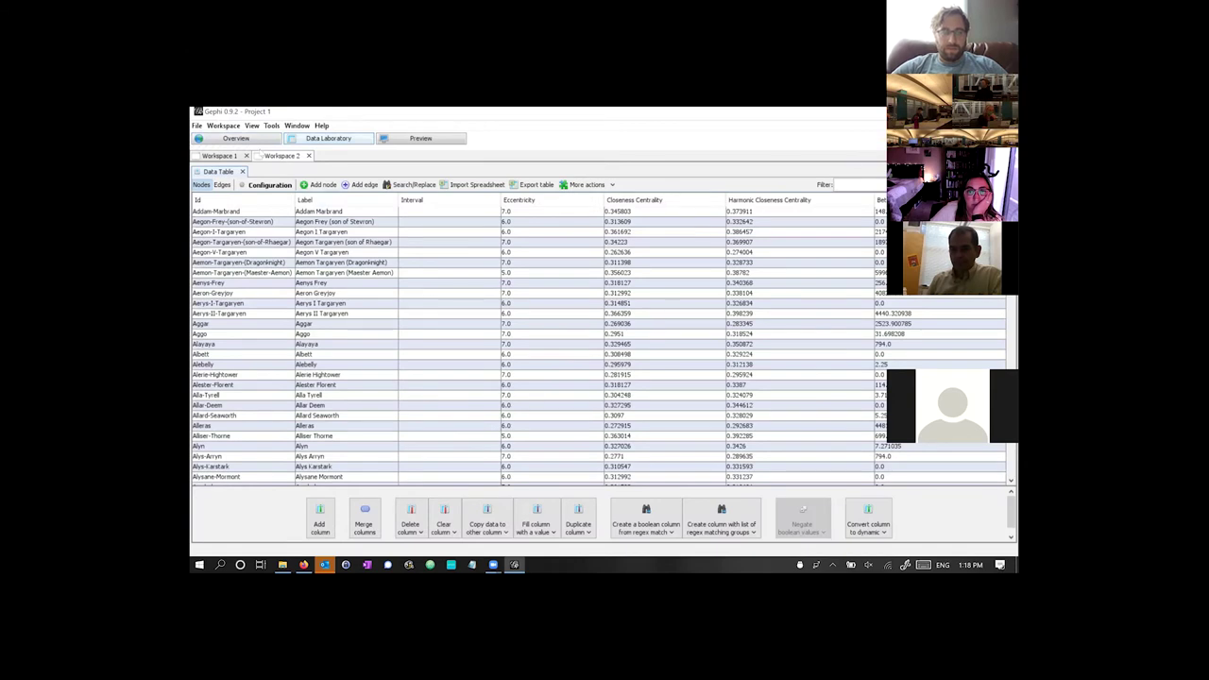
- Return to the graph overview and size the nodes by Betweenness Centrality ranking, with min size 5 and max size 119
{"action": "left_click", "coordinate": [254, 142]}
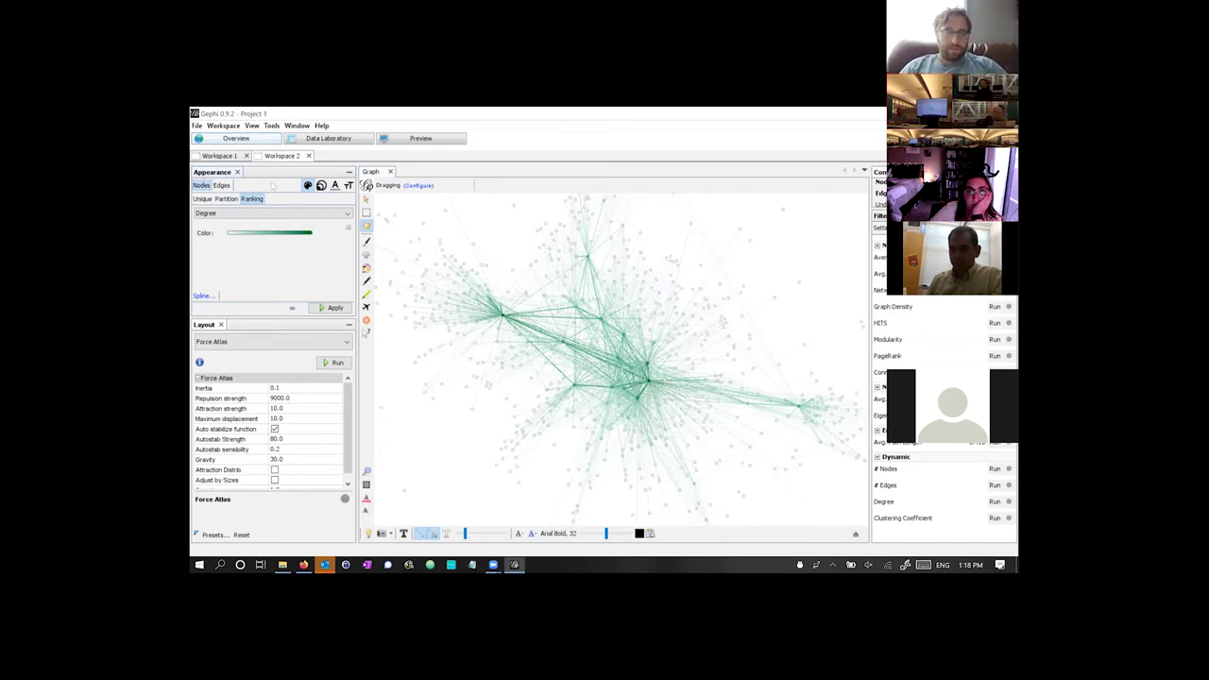
{"action": "left_click", "coordinate": [321, 185]}
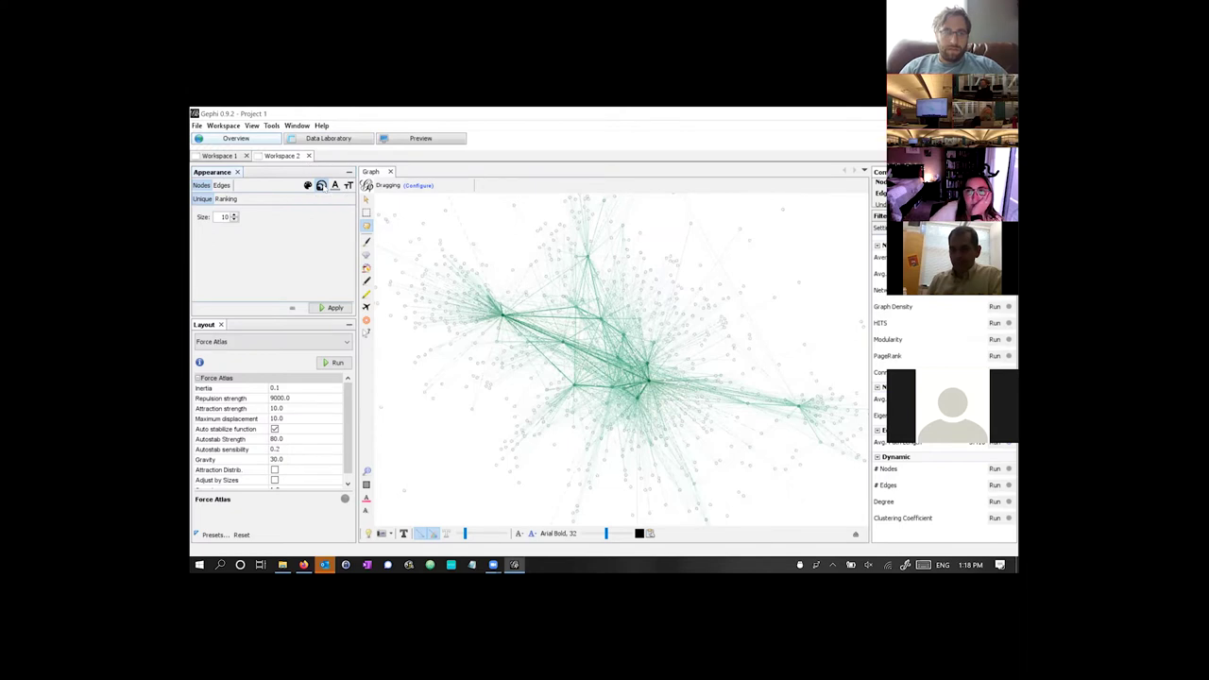
{"action": "left_click", "coordinate": [227, 199]}
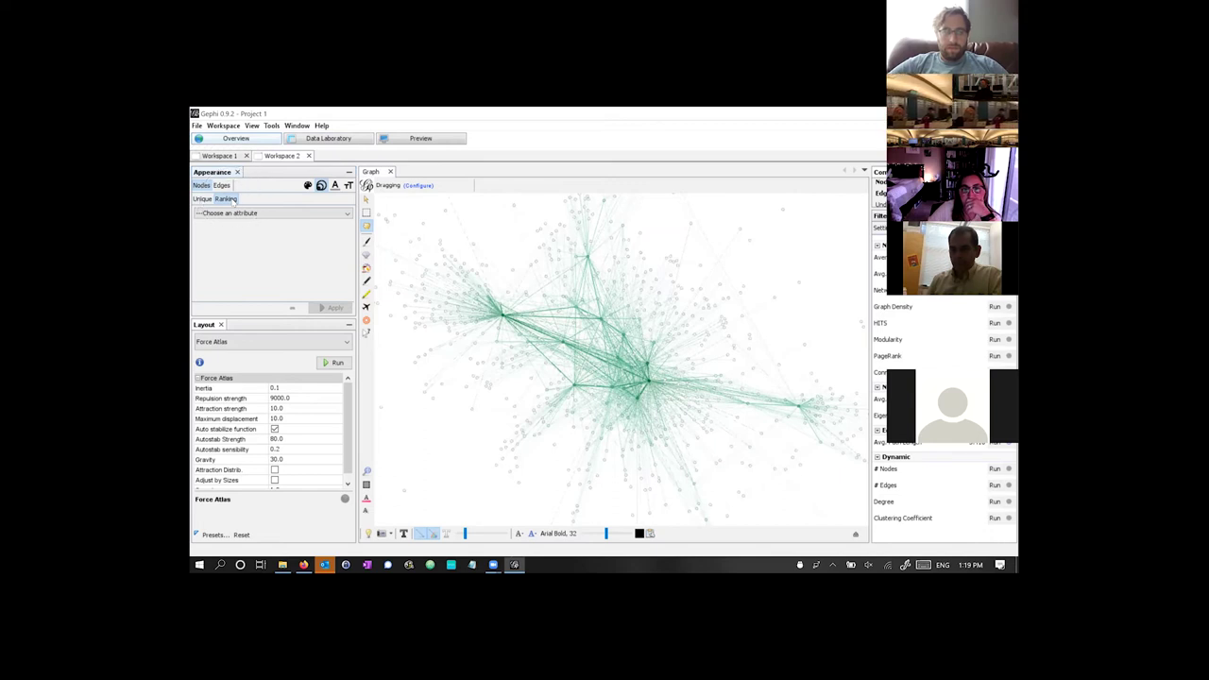
{"action": "left_click", "coordinate": [232, 212]}
{"action": "left_click", "coordinate": [233, 213]}
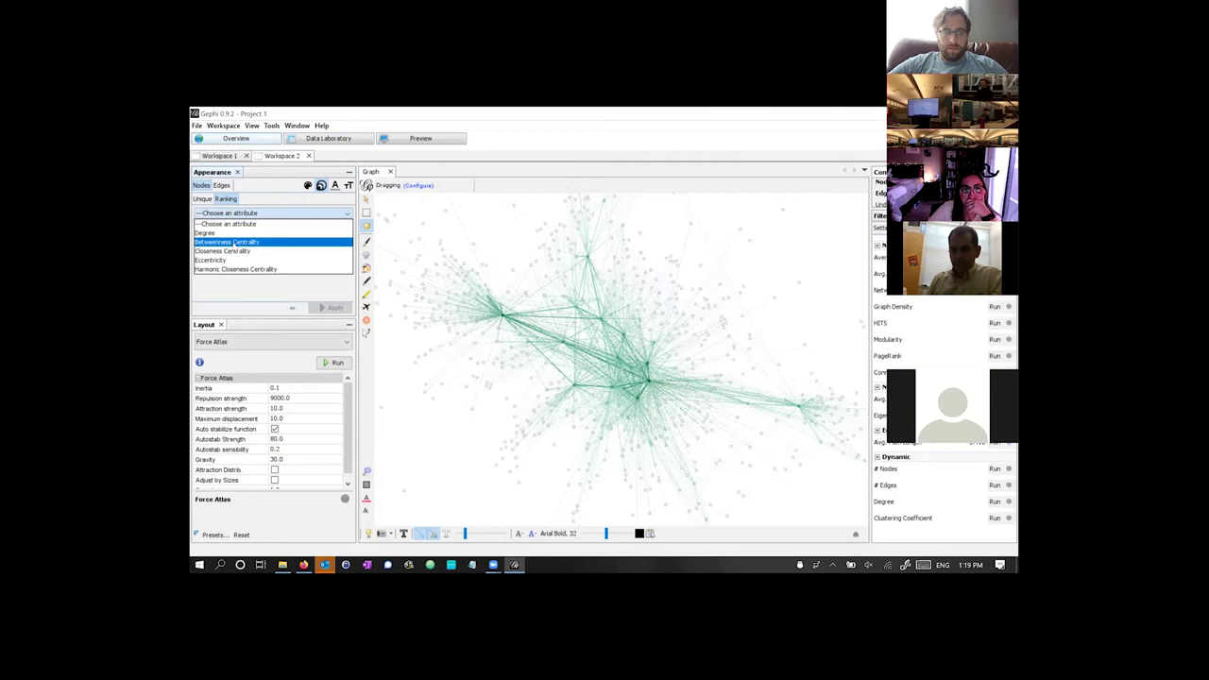
{"action": "left_click", "coordinate": [234, 243]}
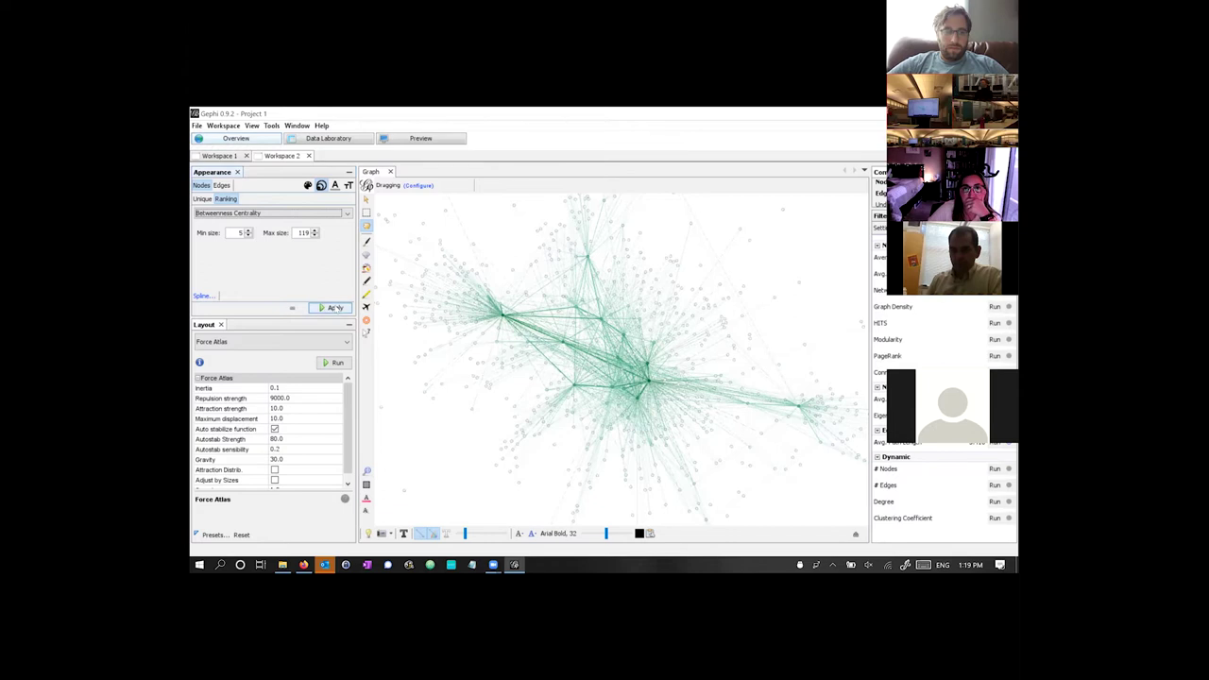
{"action": "left_click", "coordinate": [333, 308]}
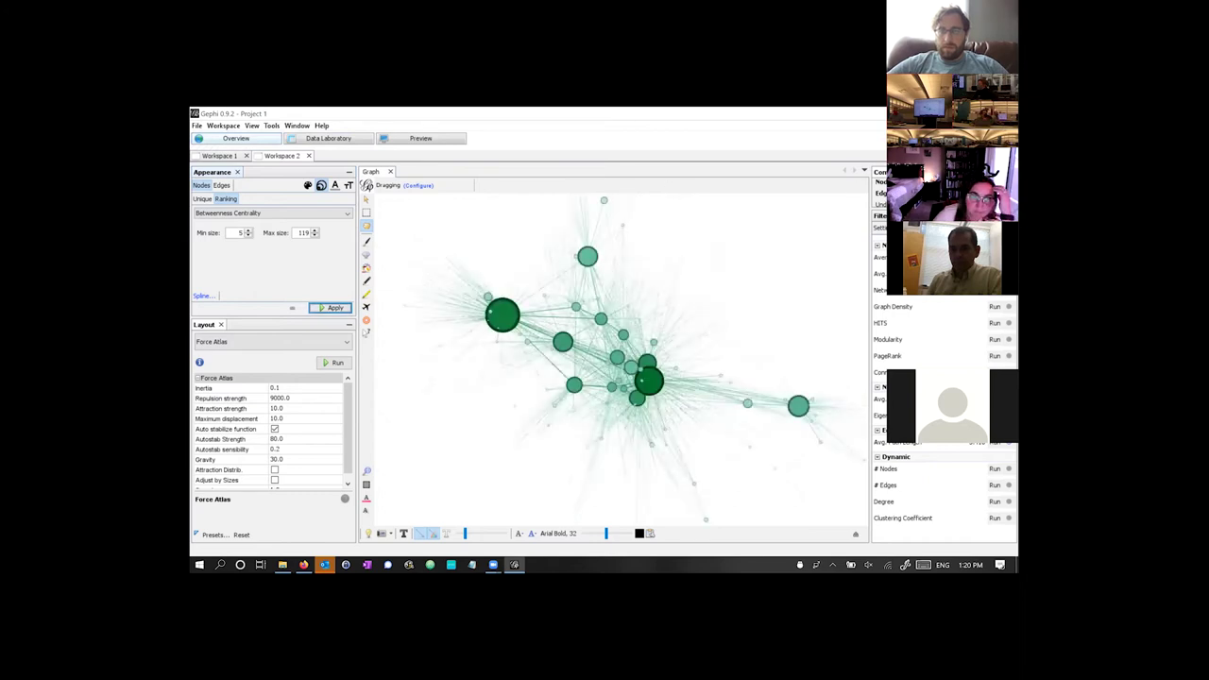
- Center the graph in the view and examine the nodes sized by betweenness centrality
{"action": "left_click", "coordinate": [880, 216]}
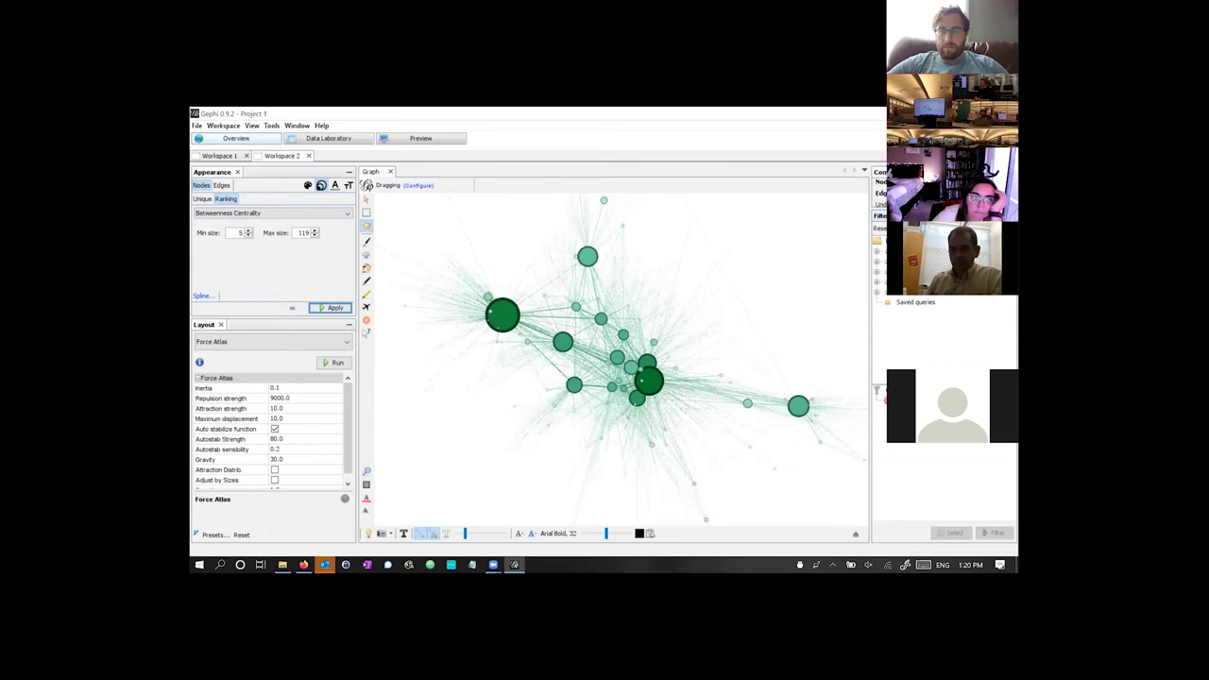
{"action": "left_click", "coordinate": [914, 215]}
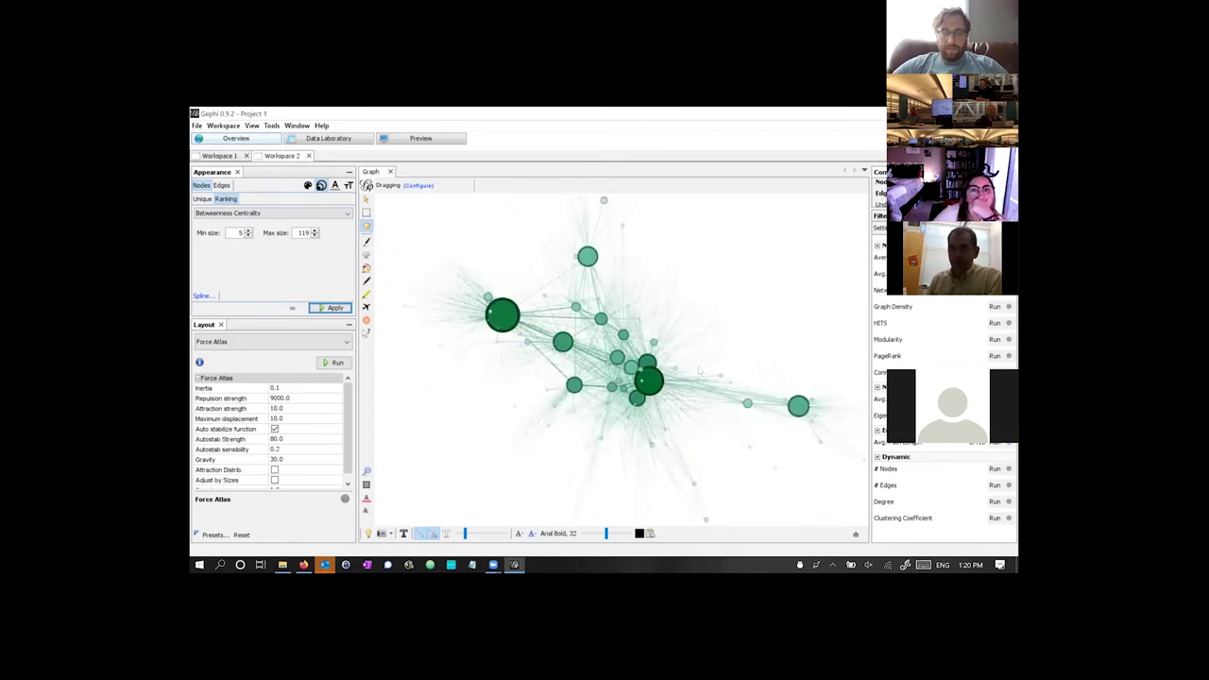
{"action": "scroll", "coordinate": [691, 388], "scroll_direction": "down", "scroll_amount": 2}
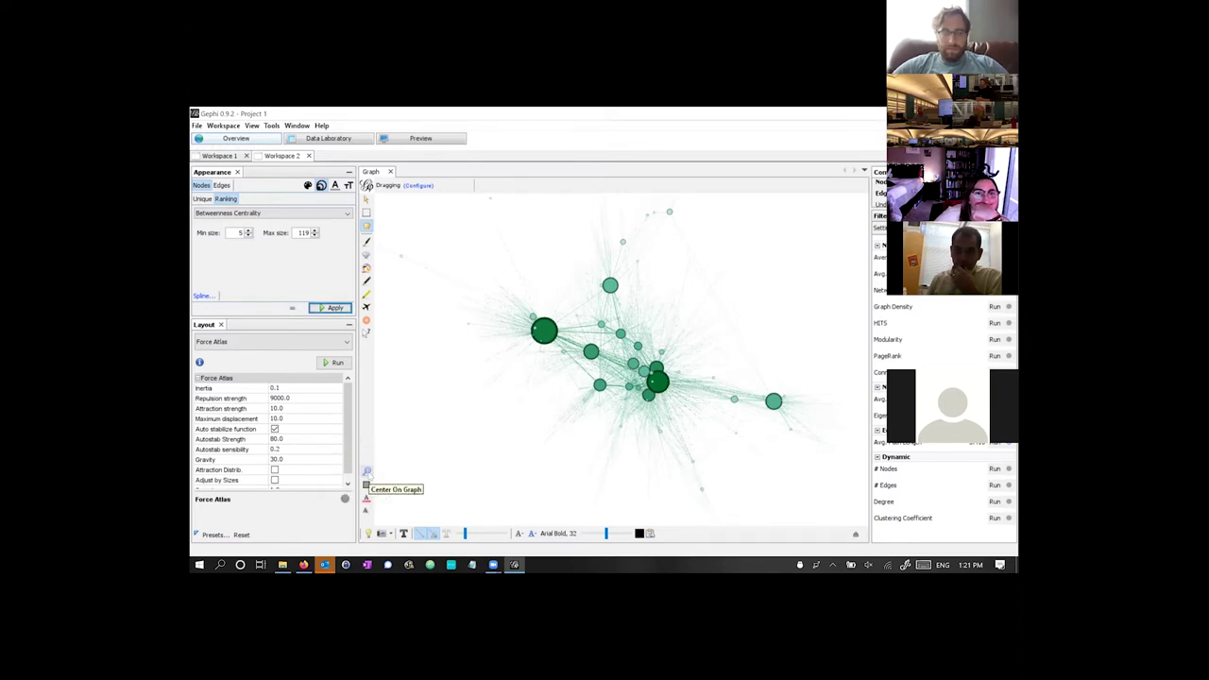
{"action": "left_click", "coordinate": [366, 471]}
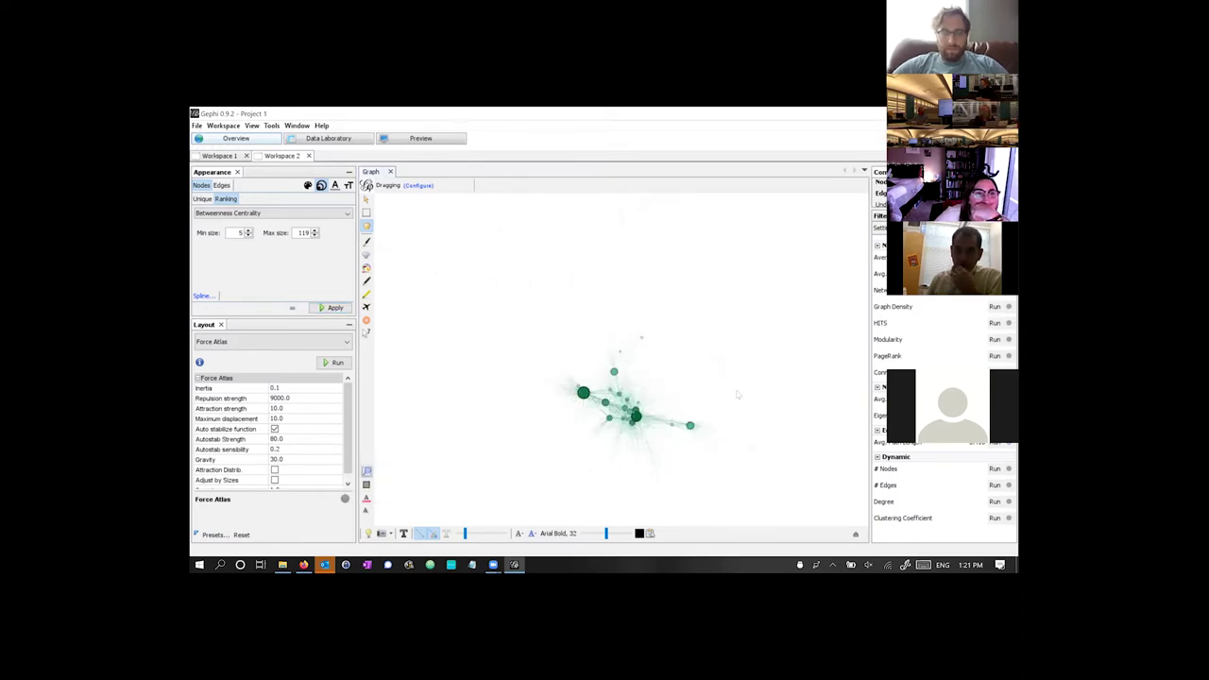
{"action": "scroll", "coordinate": [629, 423], "scroll_direction": "up", "scroll_amount": 5}
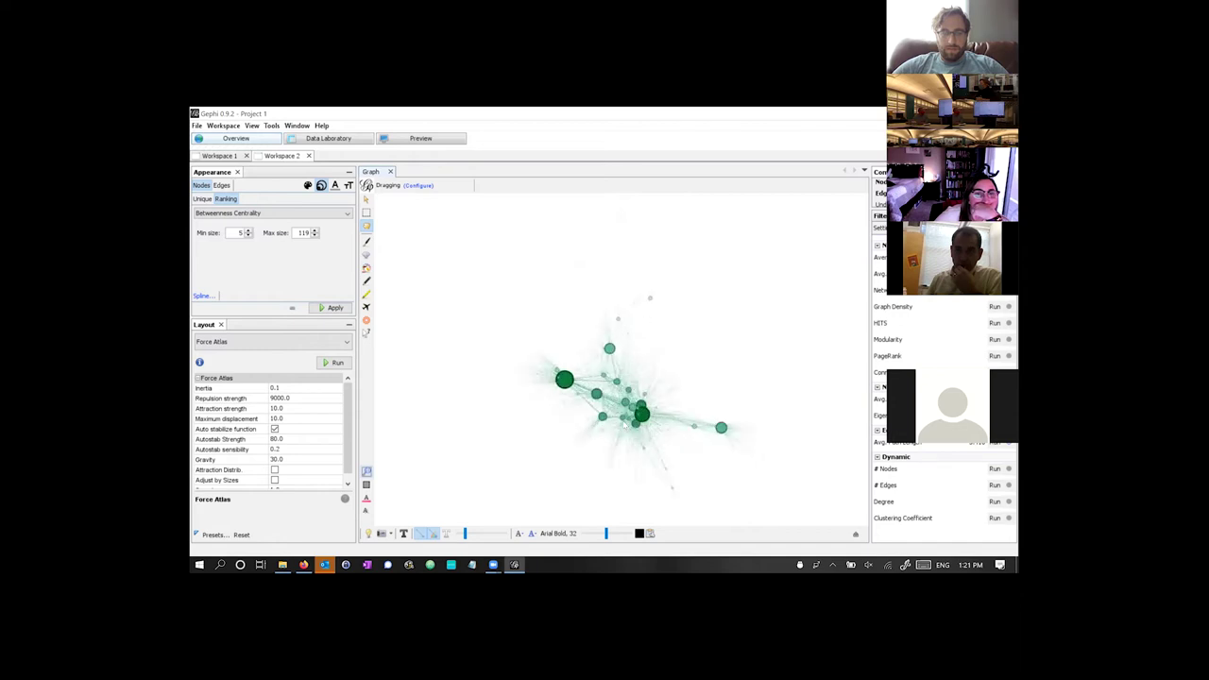
{"action": "scroll", "coordinate": [625, 425], "scroll_direction": "up", "scroll_amount": 3}
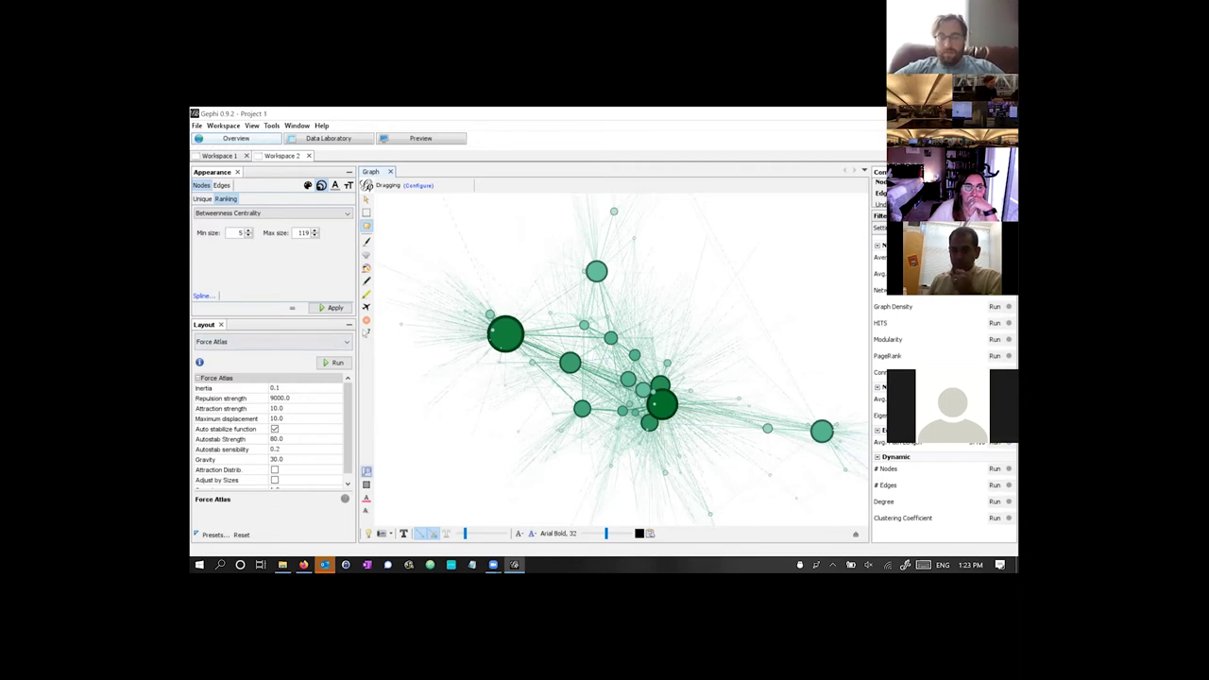
- Move the large green hub node slightly inward with the Dragging tool, and switch the graph to mouse selection mode
{"action": "left_click", "coordinate": [381, 207]}
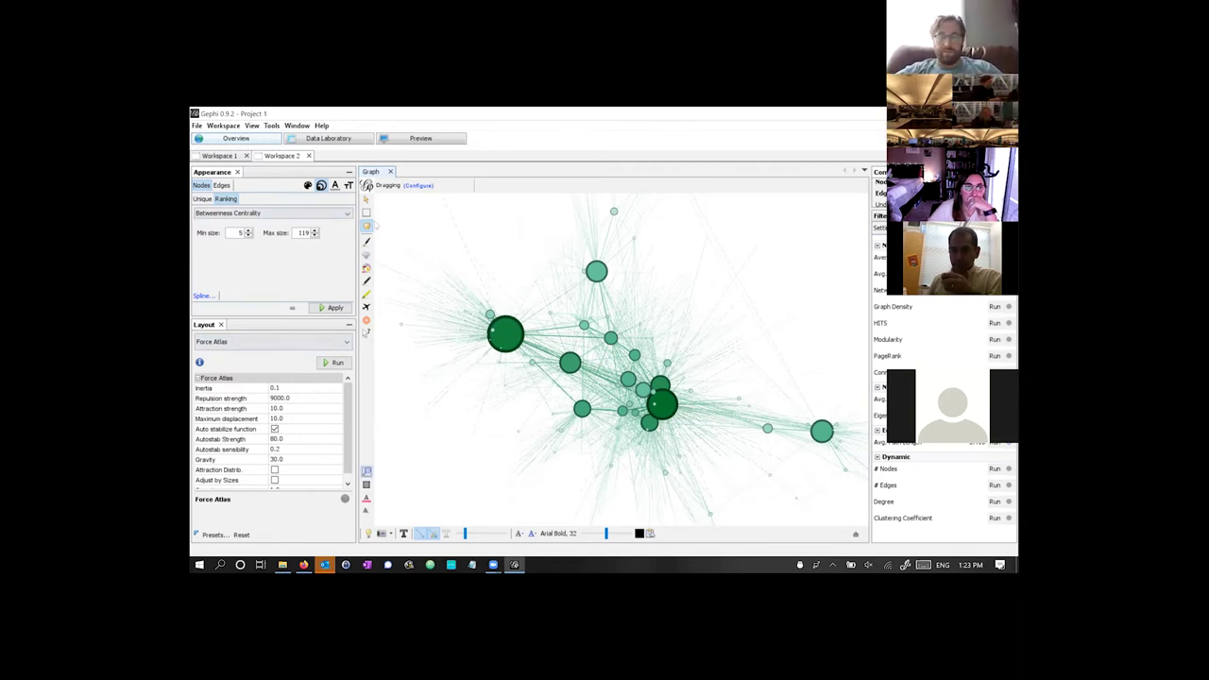
{"action": "left_click", "coordinate": [368, 226]}
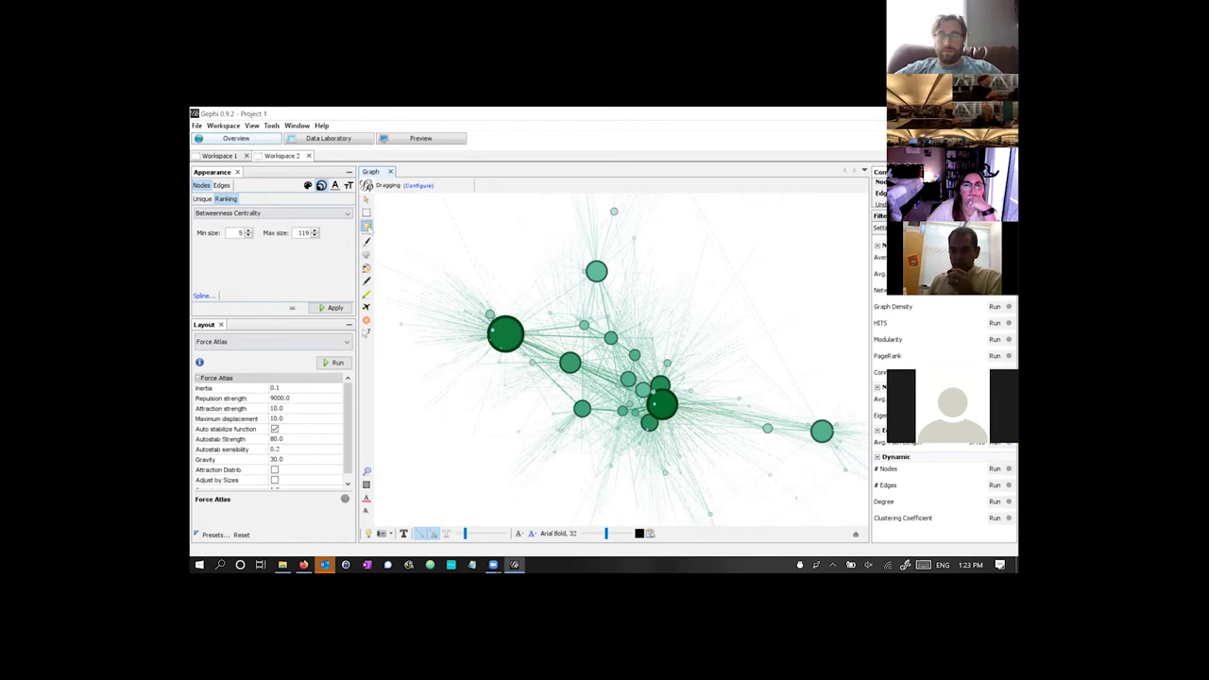
{"action": "mouse_move", "coordinate": [504, 332]}
{"action": "left_mouse_down"}
{"action": "mouse_move", "coordinate": [499, 313]}
{"action": "mouse_move", "coordinate": [503, 341]}
{"action": "mouse_move", "coordinate": [525, 312]}
{"action": "mouse_move", "coordinate": [515, 326]}
{"action": "left_mouse_up"}
{"action": "left_click", "coordinate": [366, 199]}
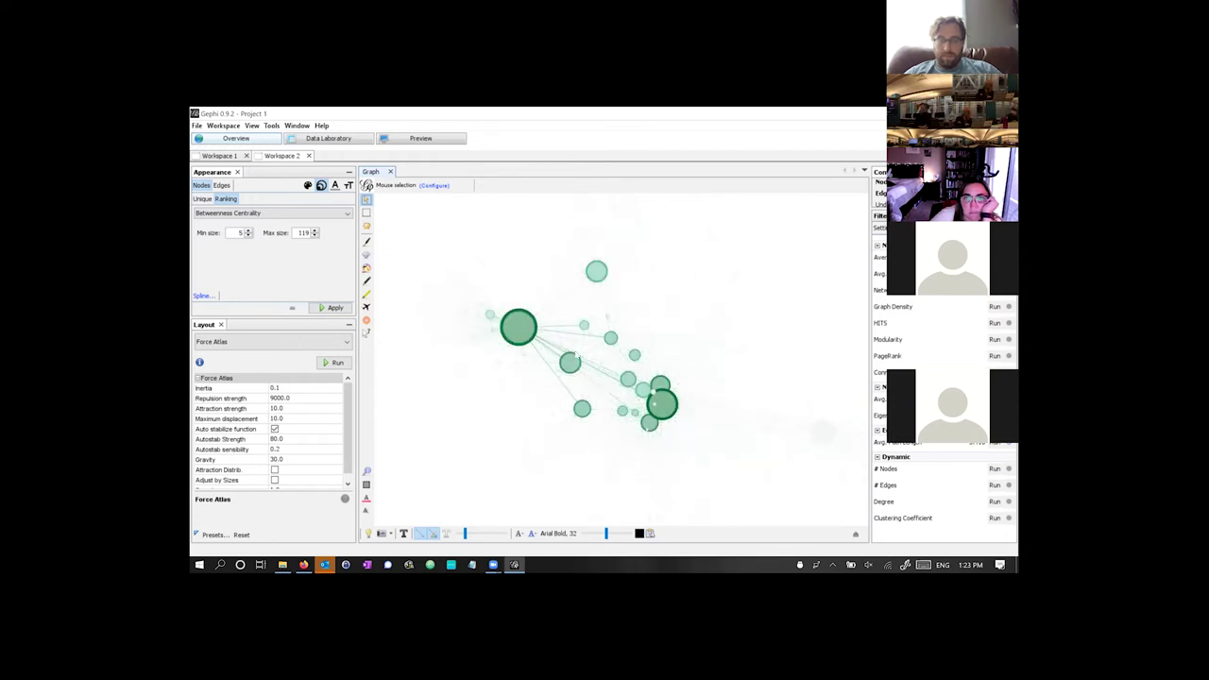
{"action": "scroll", "coordinate": [577, 374], "scroll_direction": "down", "scroll_amount": 2}
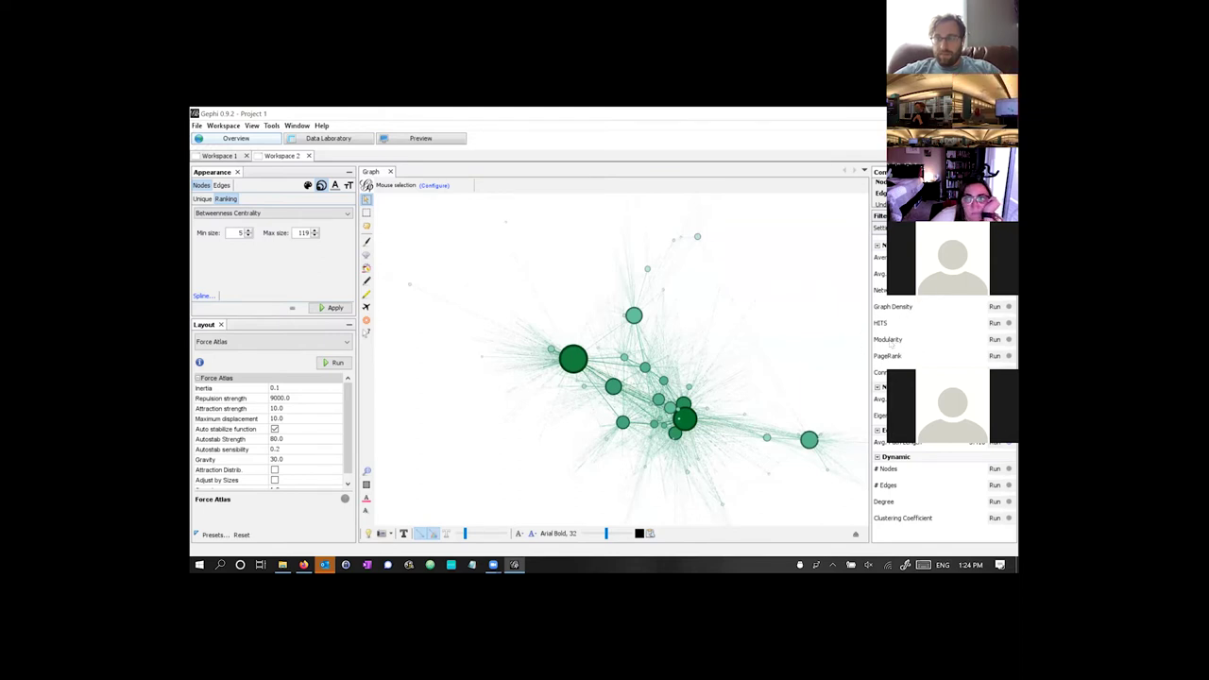
- Run the Modularity statistic with randomize, edge weights and resolution 1.0, and review the report's size distribution
{"action": "left_click", "coordinate": [994, 339]}
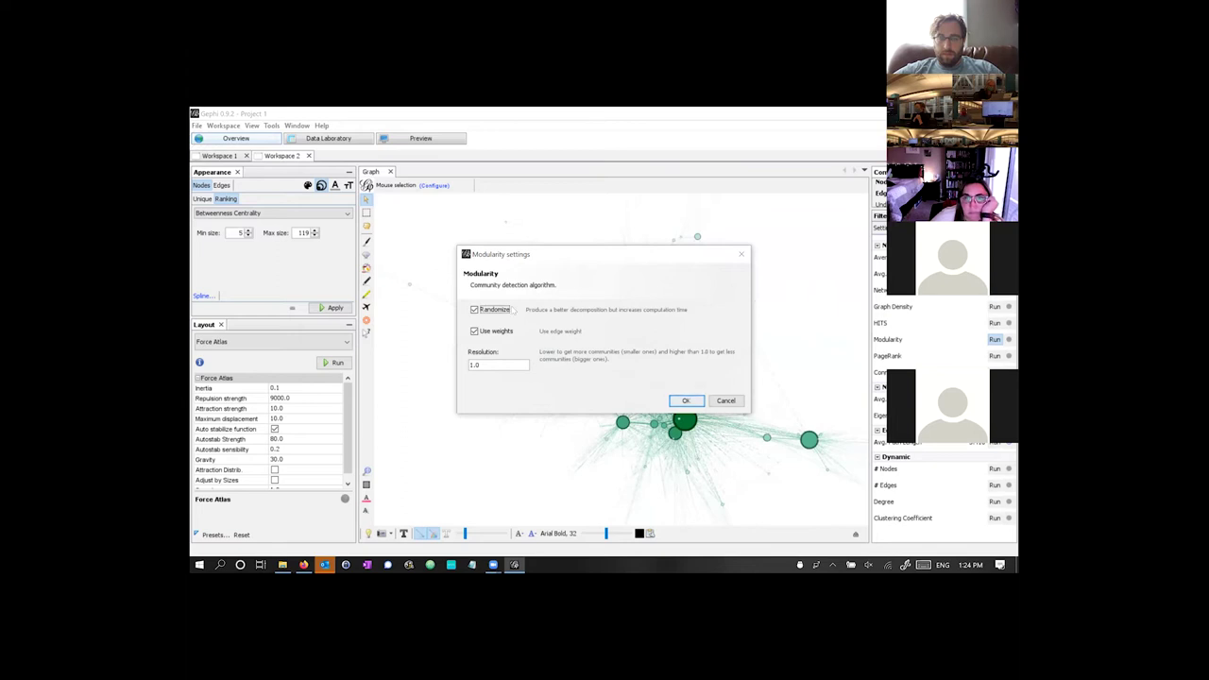
{"action": "left_click", "coordinate": [686, 401]}
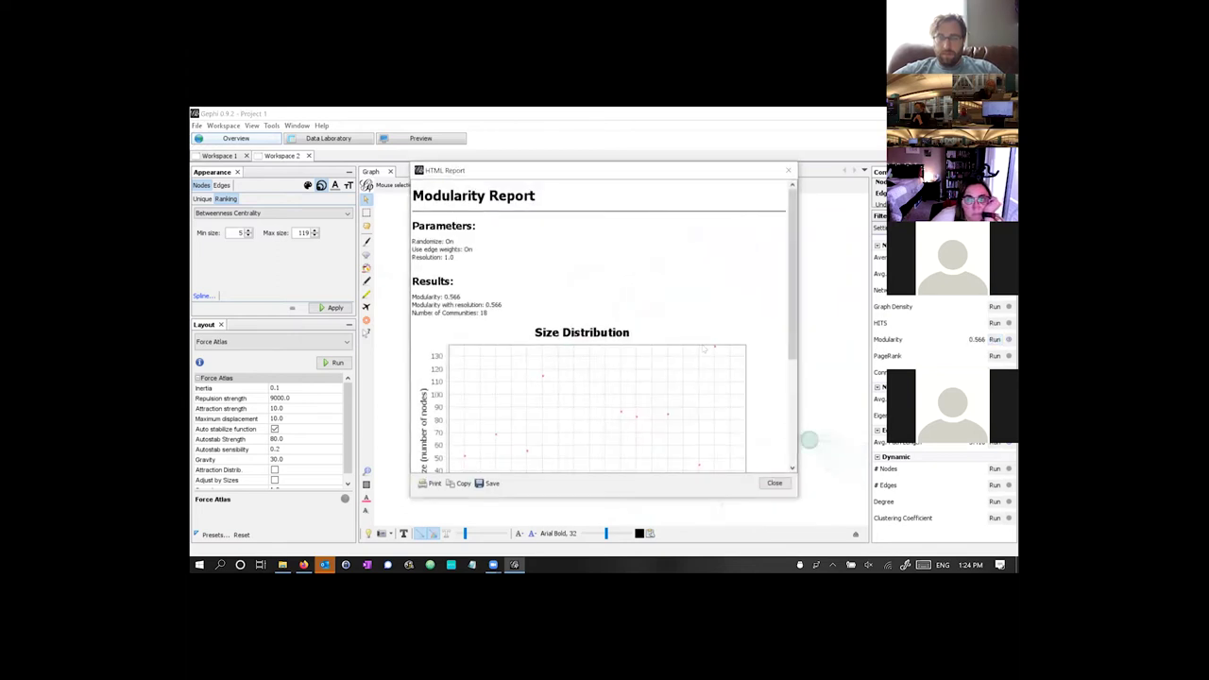
{"action": "scroll", "coordinate": [567, 307], "scroll_direction": "down", "scroll_amount": 5}
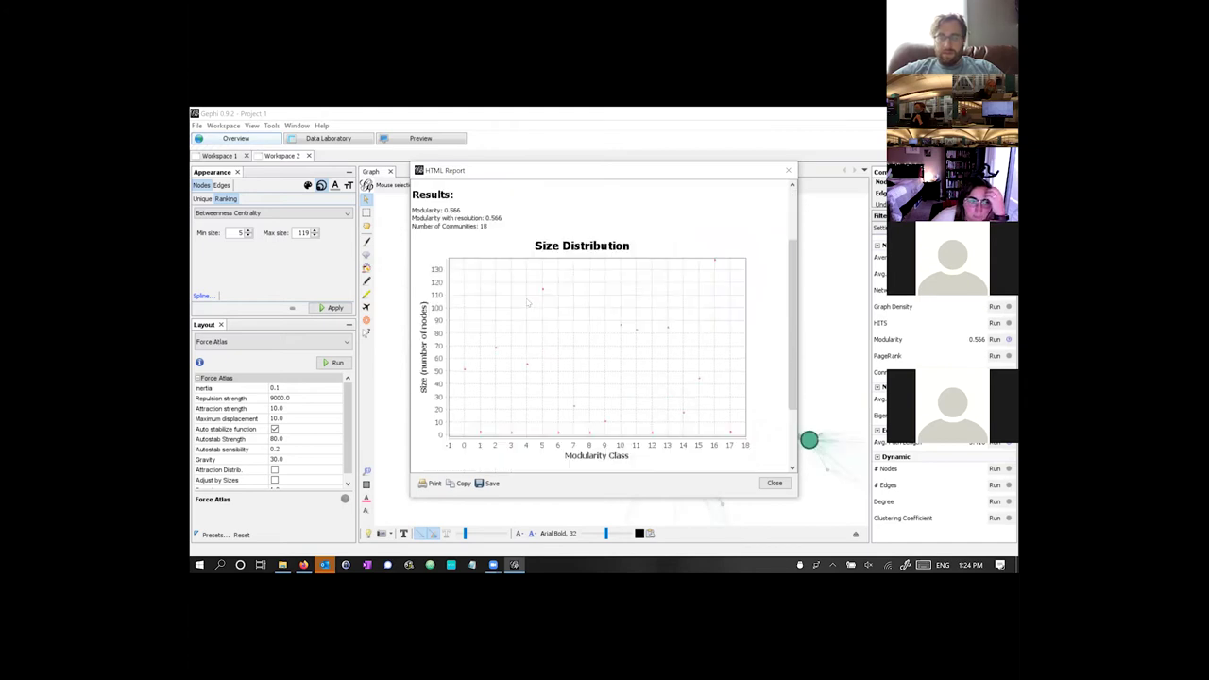
{"action": "left_click", "coordinate": [775, 483]}
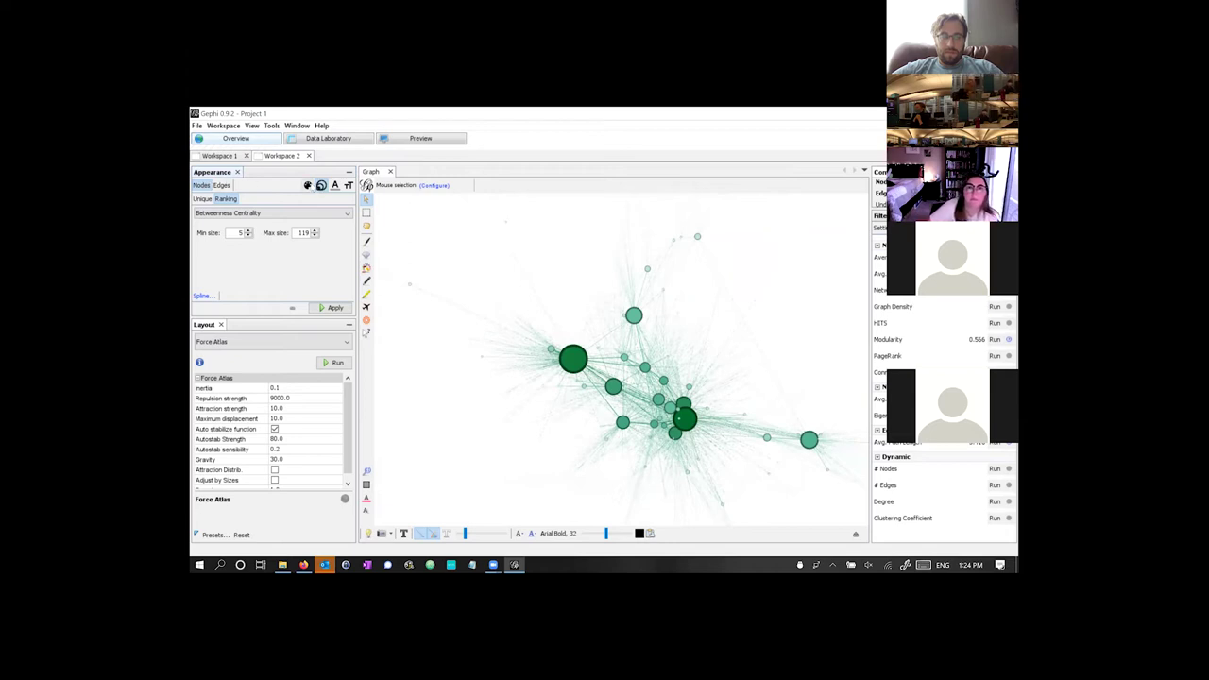
- Color the nodes by the Modularity Class partition, keeping the default palette
{"action": "left_click", "coordinate": [307, 185]}
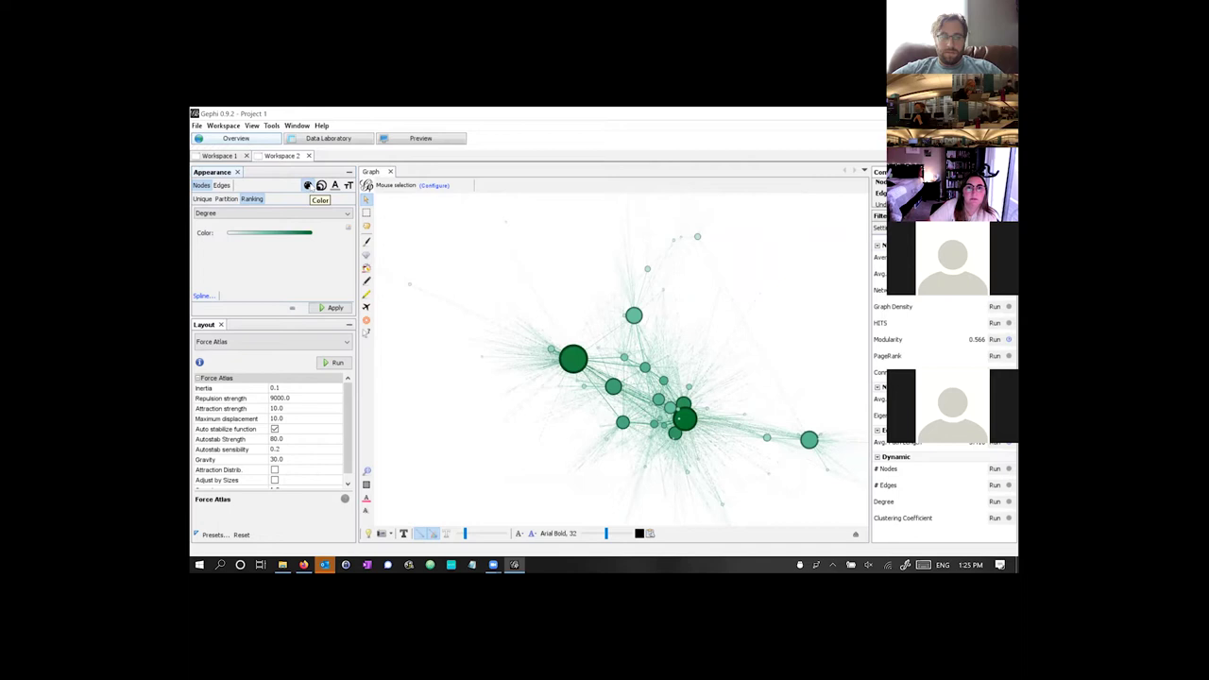
{"action": "left_click", "coordinate": [226, 198]}
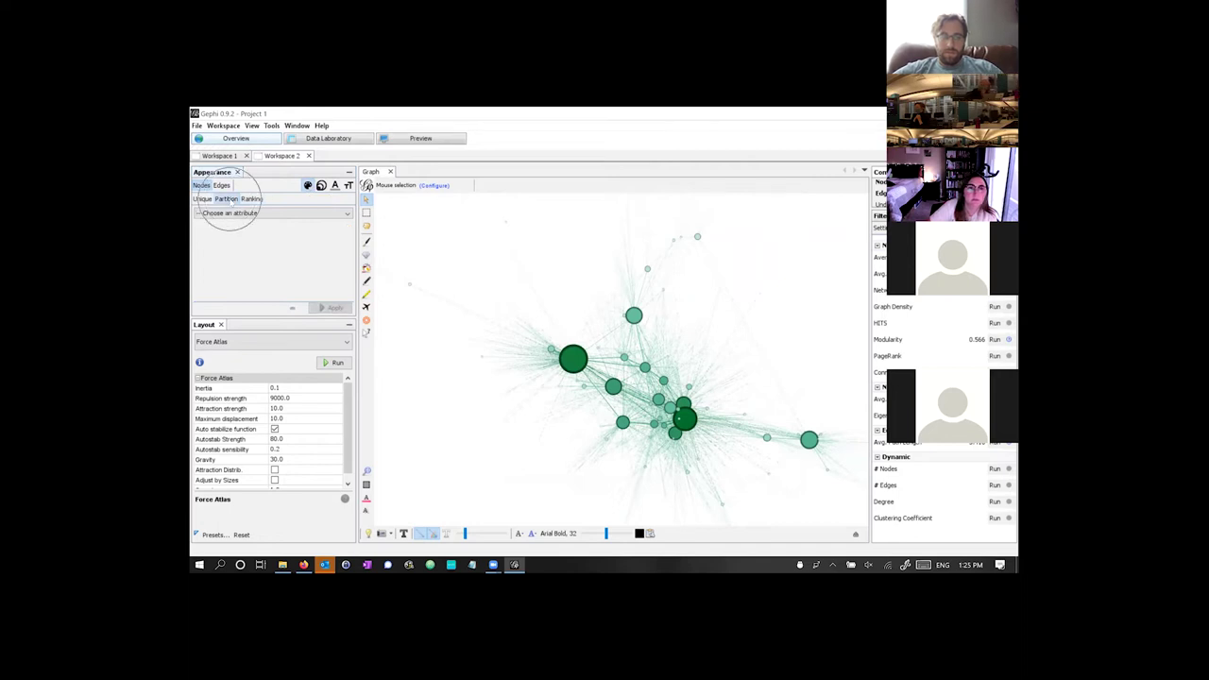
{"action": "left_click", "coordinate": [232, 216]}
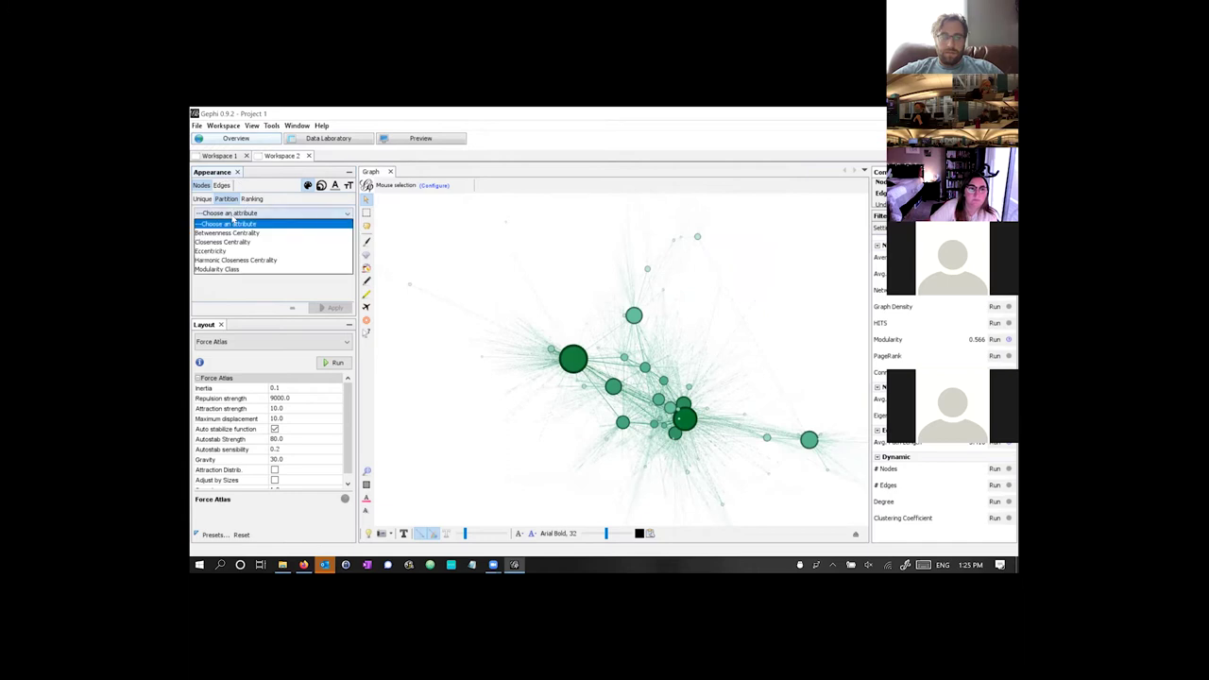
{"action": "left_click", "coordinate": [233, 270]}
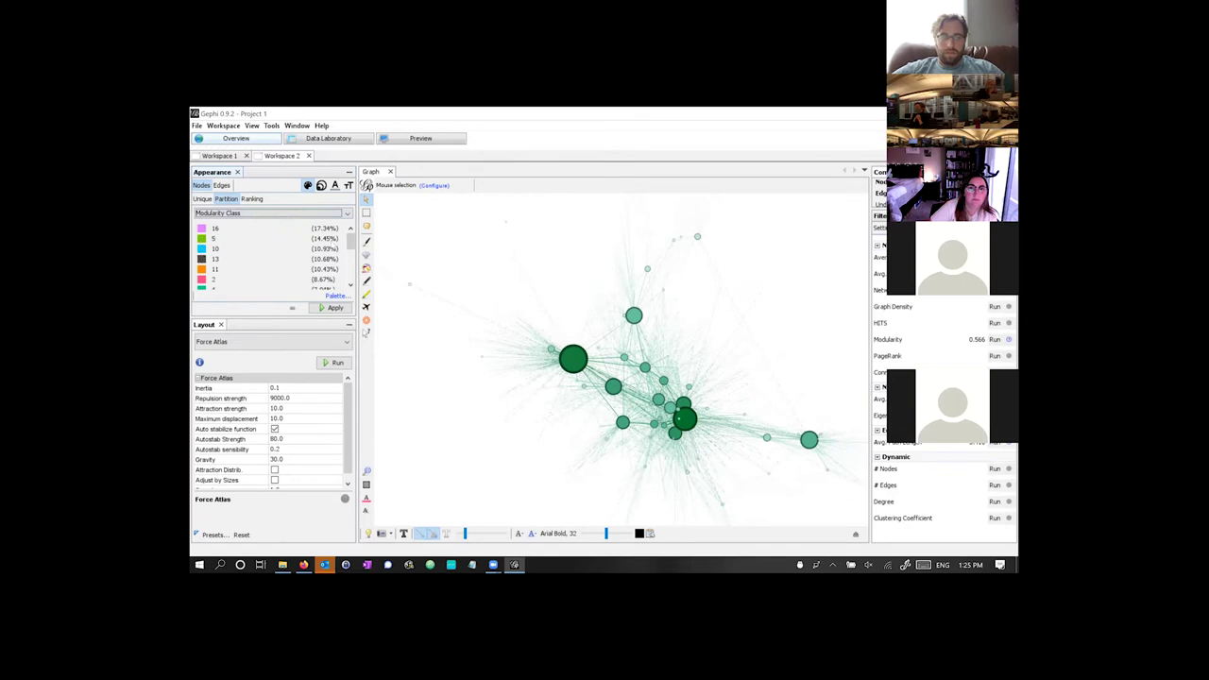
{"action": "mouse_move", "coordinate": [351, 242]}
{"action": "left_mouse_down"}
{"action": "mouse_move", "coordinate": [350, 261]}
{"action": "mouse_move", "coordinate": [353, 229]}
{"action": "left_mouse_up"}
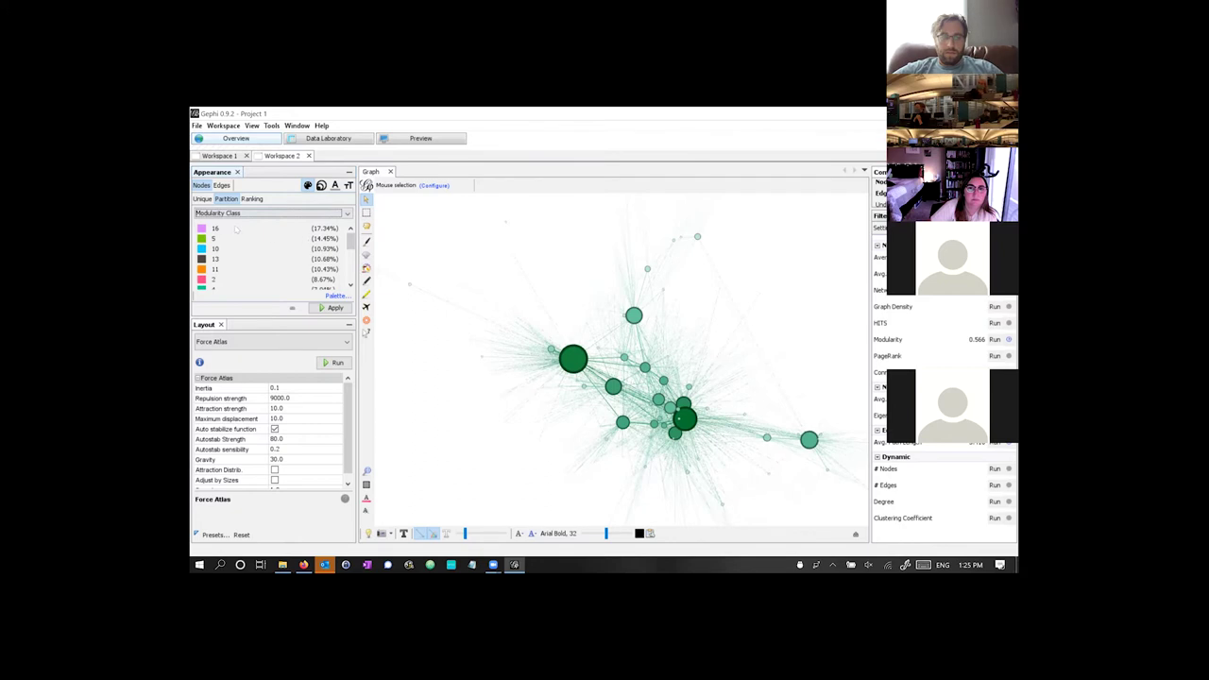
{"action": "left_click", "coordinate": [329, 295]}
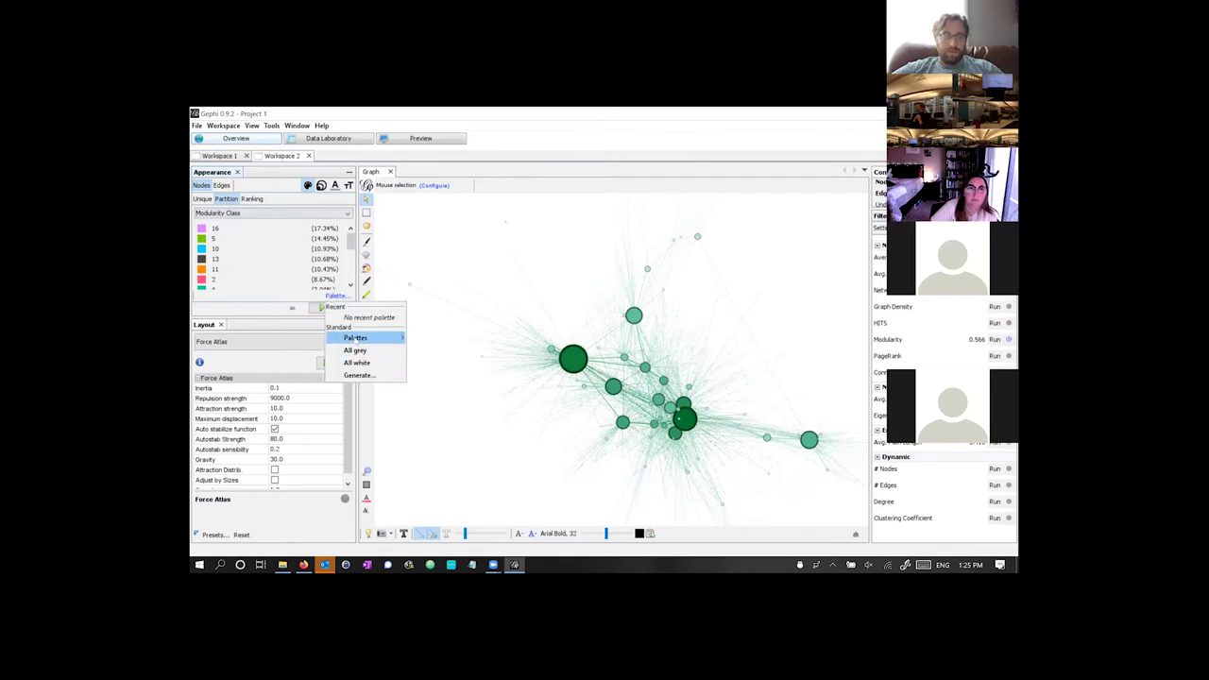
{"action": "left_click", "coordinate": [351, 242]}
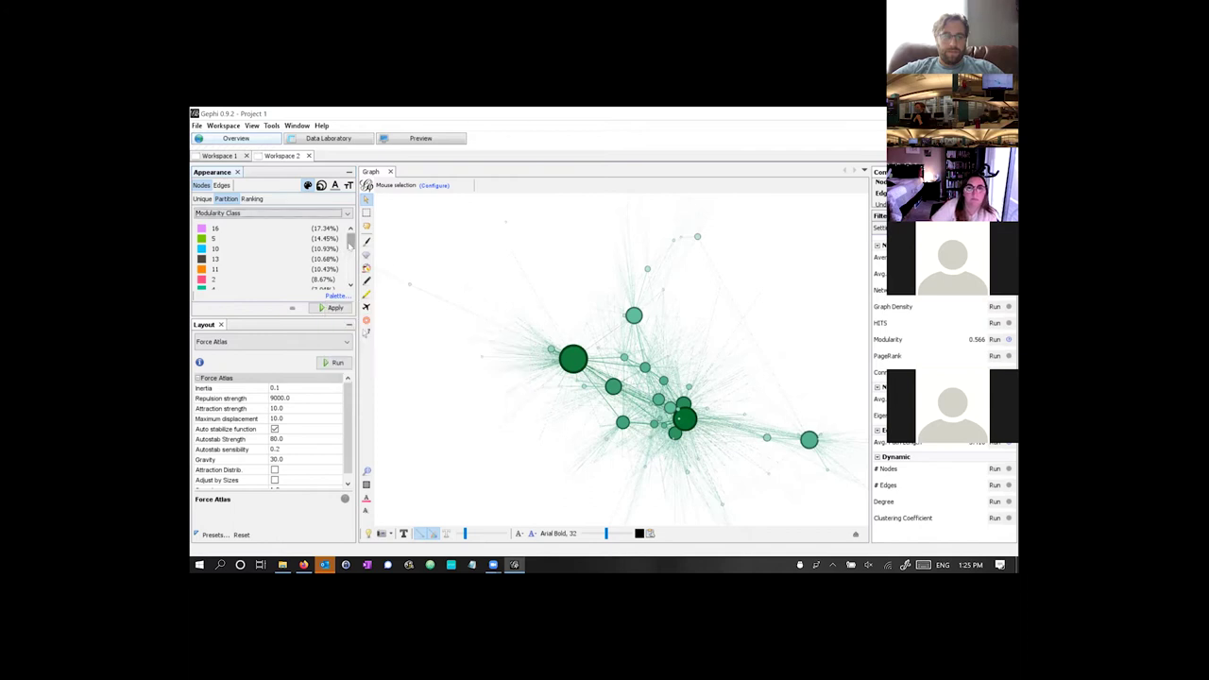
{"action": "left_click", "coordinate": [334, 308]}
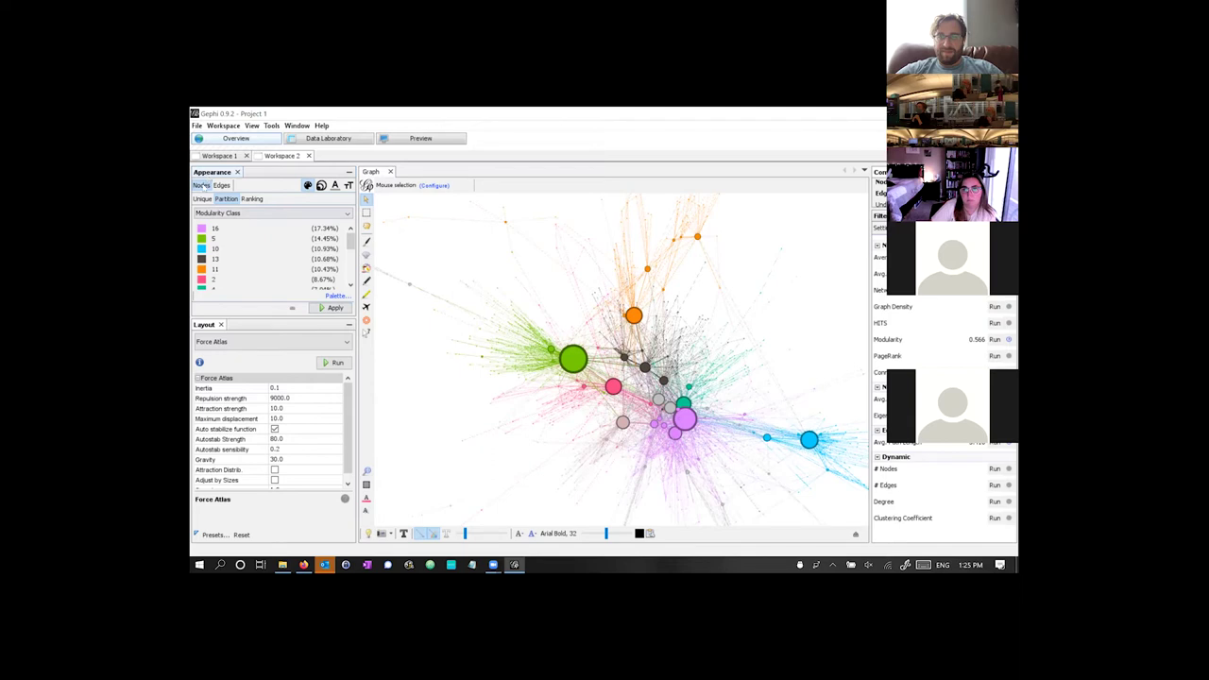
- Review the node color partition attributes and keep Modularity Class selected
{"action": "left_click", "coordinate": [307, 185]}
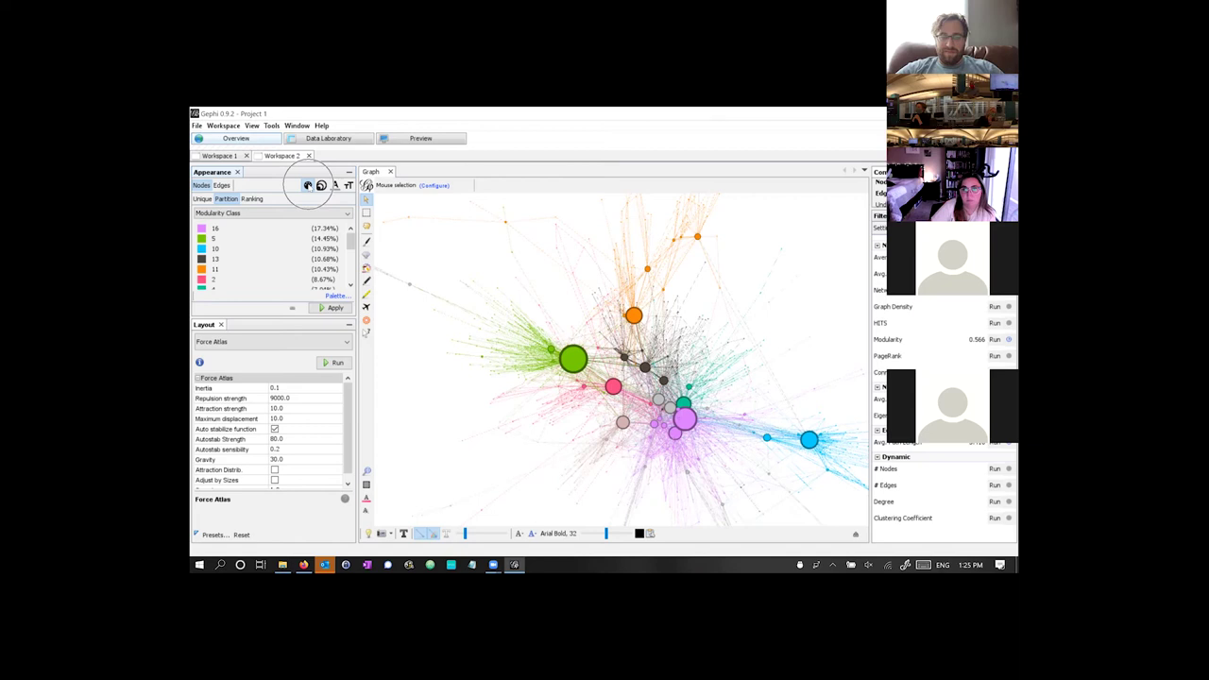
{"action": "left_click", "coordinate": [307, 185]}
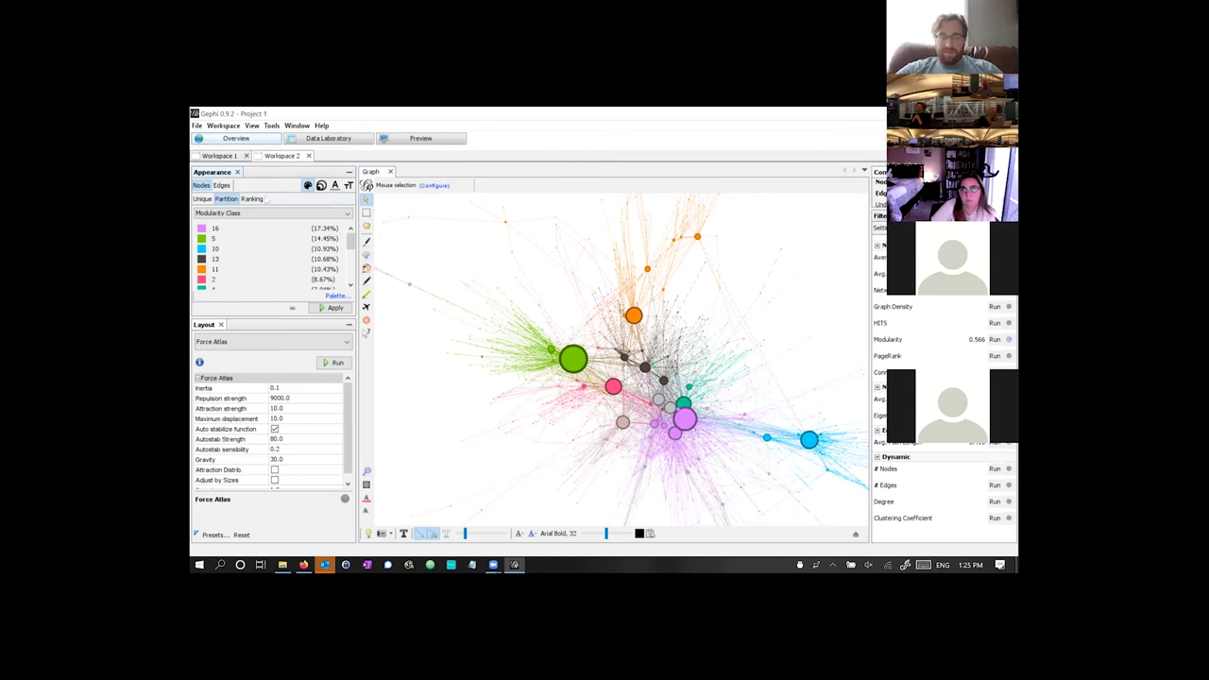
{"action": "left_click", "coordinate": [230, 201]}
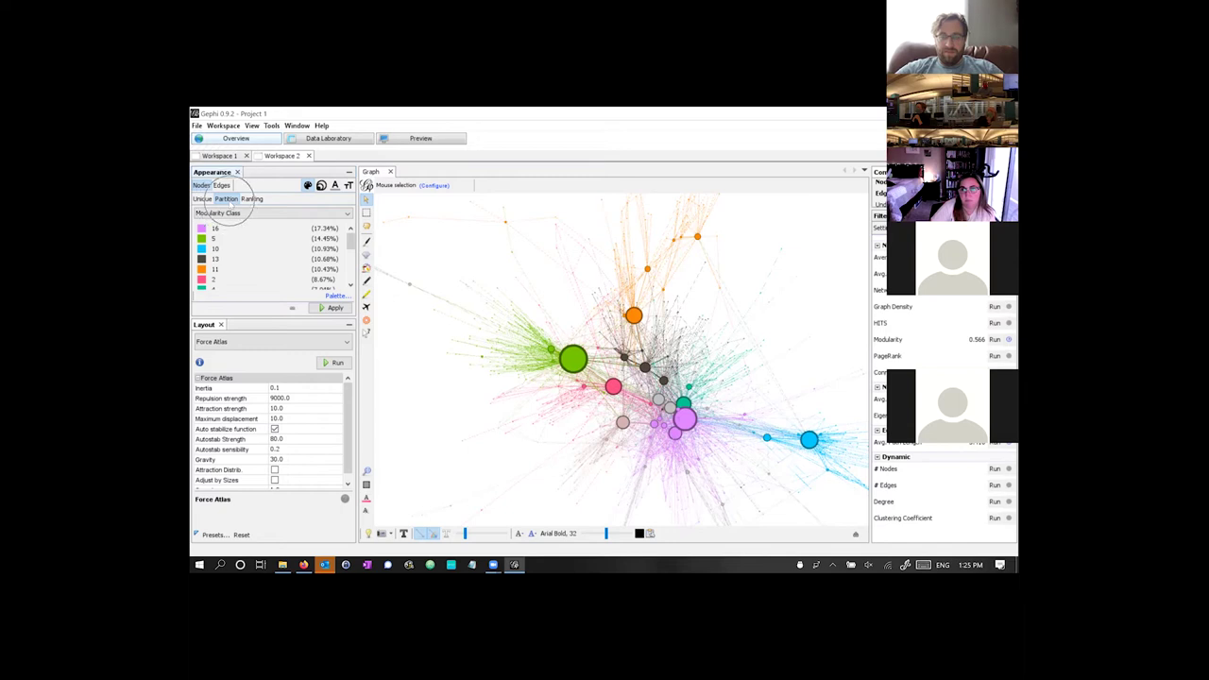
{"action": "left_click", "coordinate": [238, 214]}
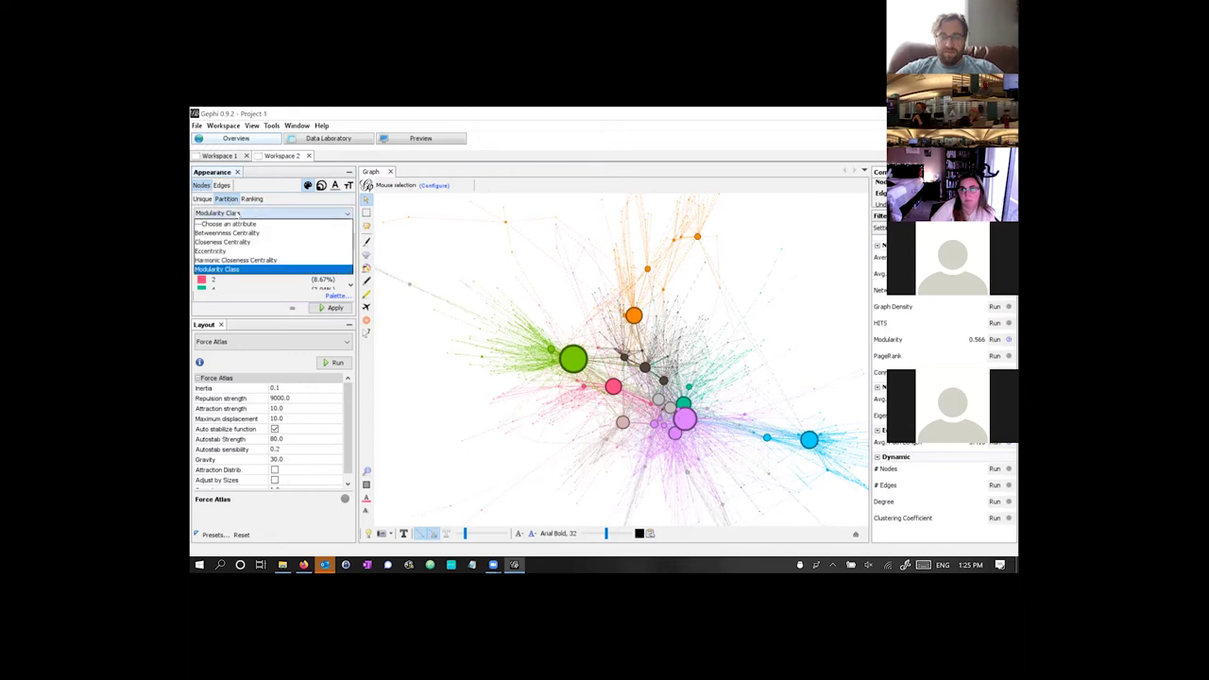
{"action": "left_click", "coordinate": [239, 271]}
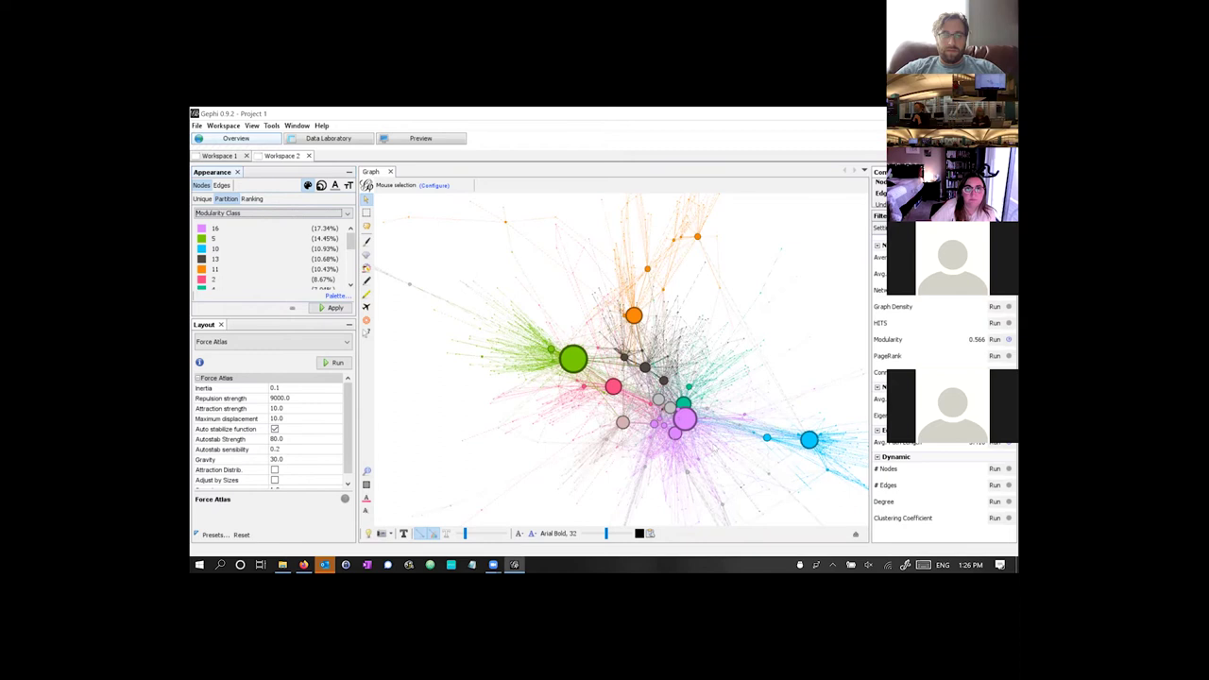
- Show the node labels on the community-colored network
{"action": "scroll", "coordinate": [716, 451], "scroll_direction": "down", "scroll_amount": 1}
{"action": "scroll", "coordinate": [713, 444], "scroll_direction": "up", "scroll_amount": 1}
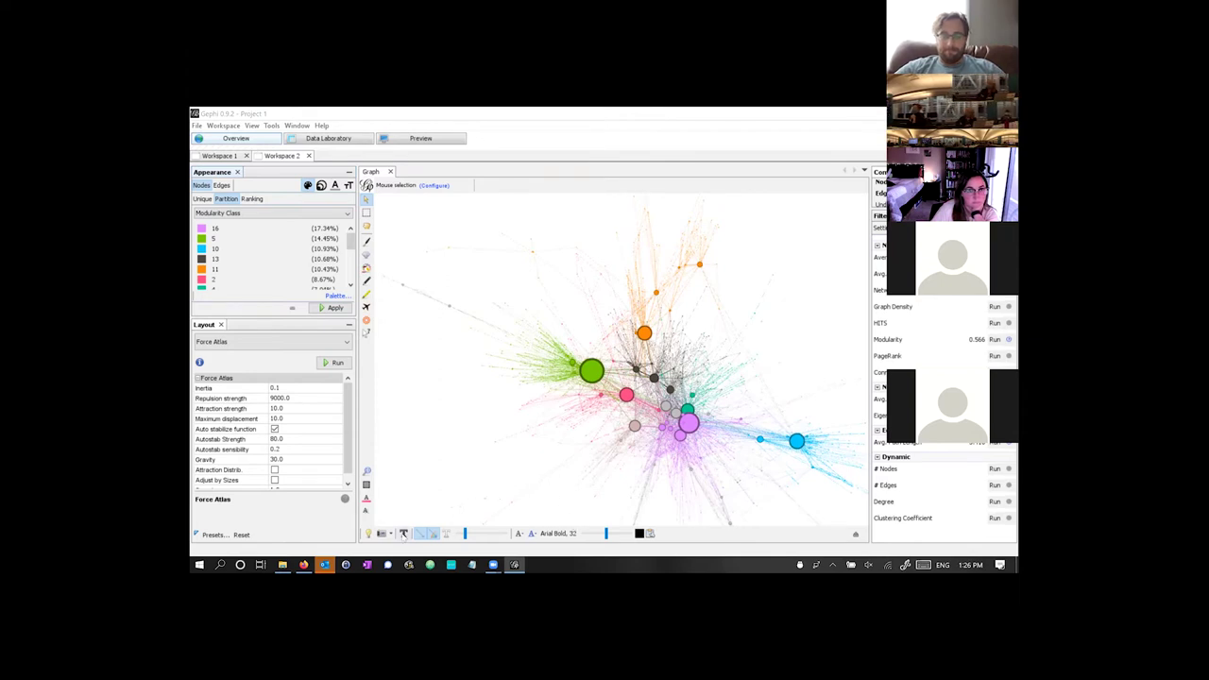
{"action": "left_click", "coordinate": [403, 533]}
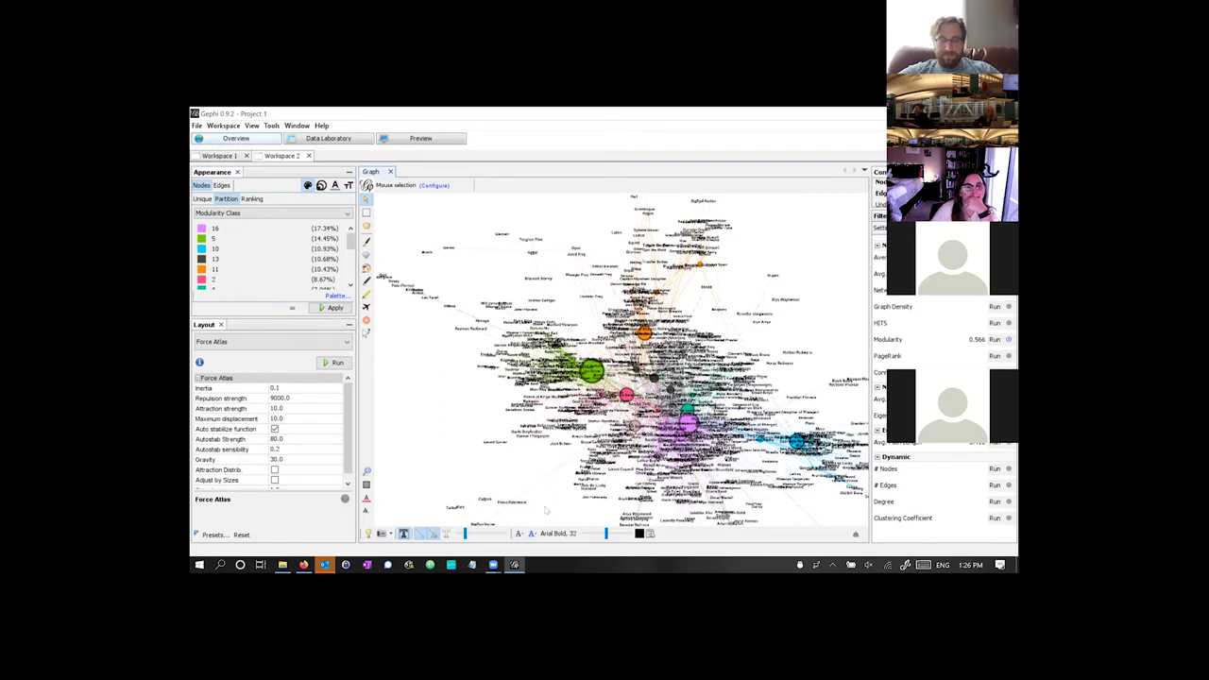
- Set the label size mode to Node size so the character labels scale with their nodes
{"action": "left_click", "coordinate": [519, 534]}
{"action": "left_click", "coordinate": [522, 534]}
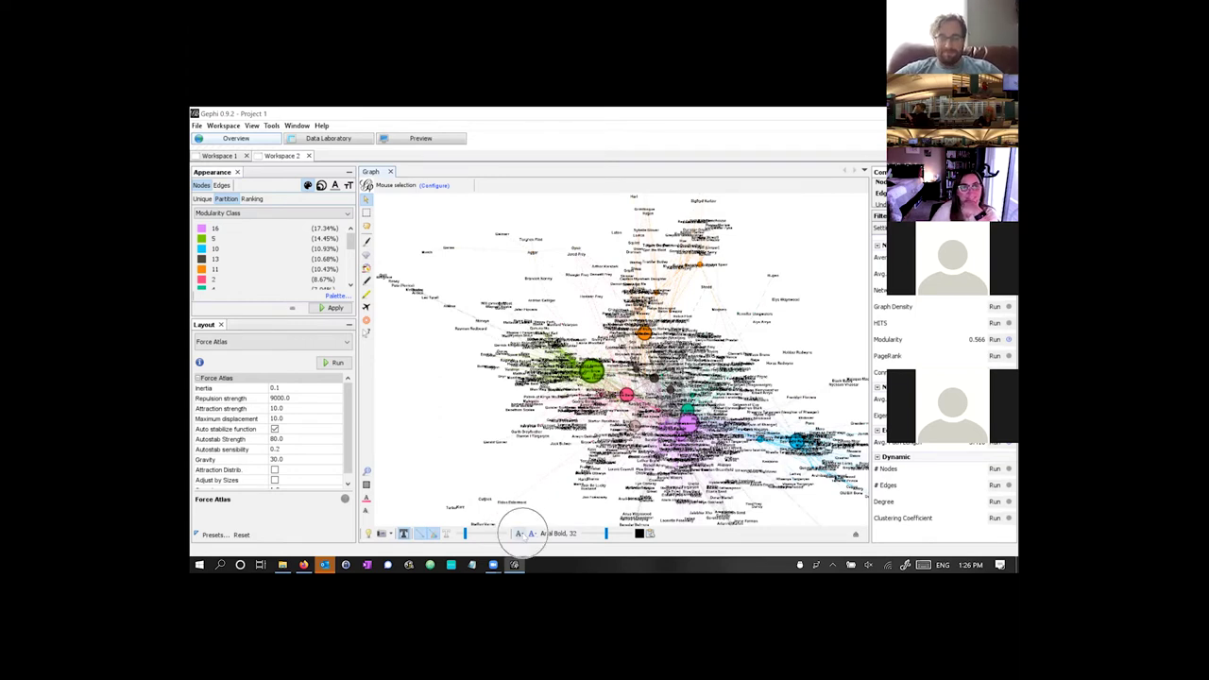
{"action": "left_click", "coordinate": [519, 534]}
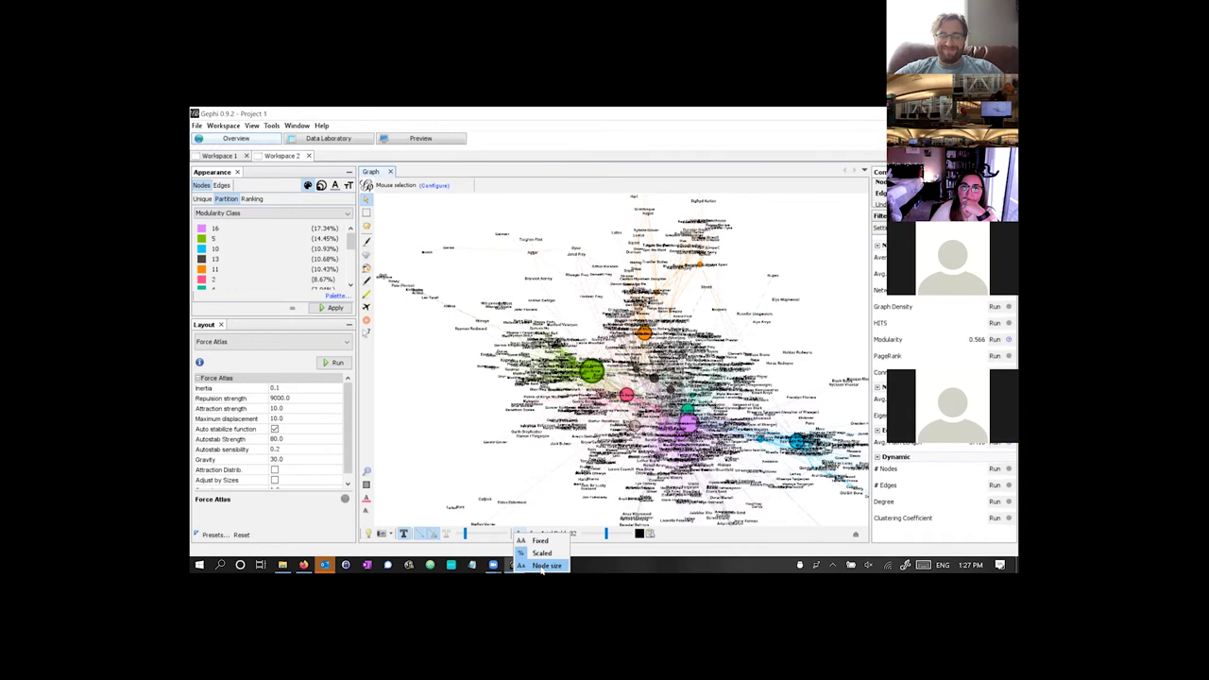
{"action": "left_click", "coordinate": [543, 566]}
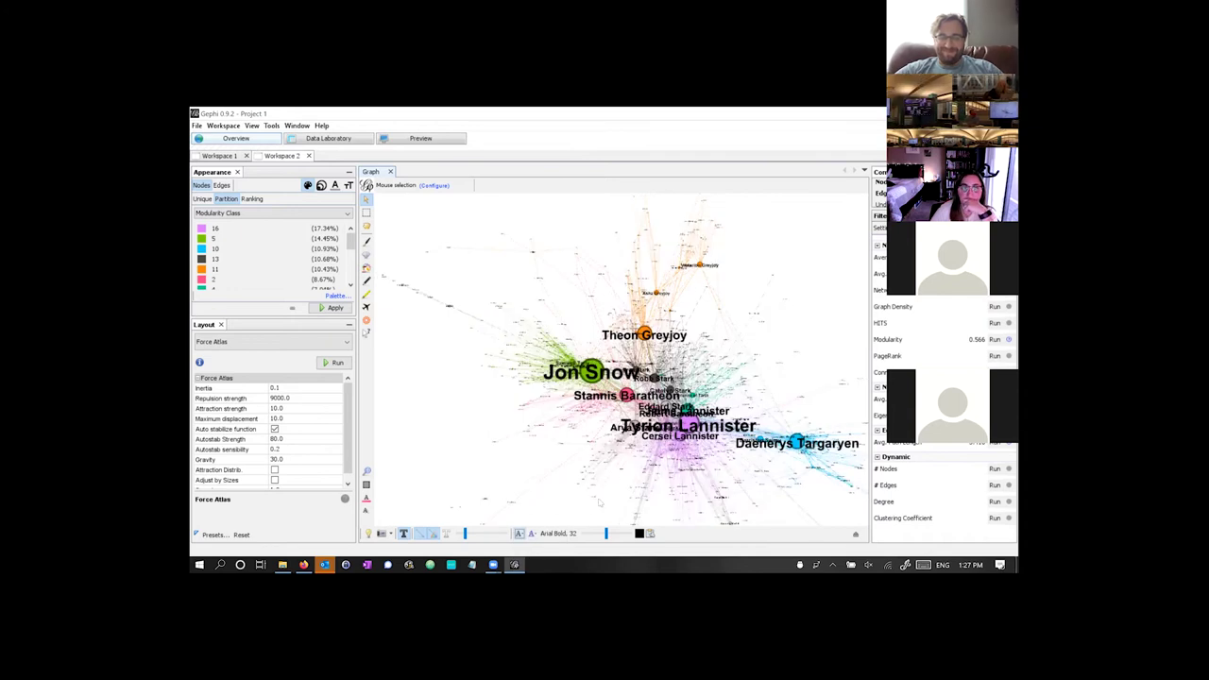
- Make the graph's edges slightly thinner and reduce the overall size of the node labels
{"action": "scroll", "coordinate": [672, 413], "scroll_direction": "up", "scroll_amount": 1}
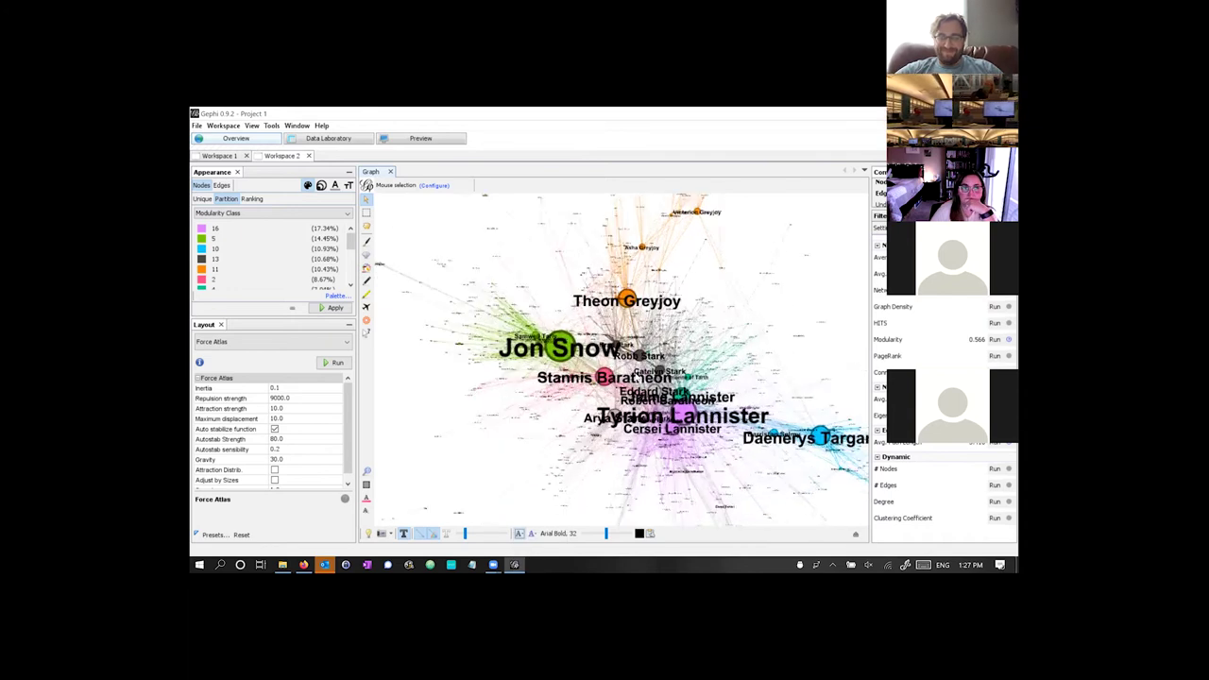
{"action": "scroll", "coordinate": [672, 413], "scroll_direction": "up", "scroll_amount": 3}
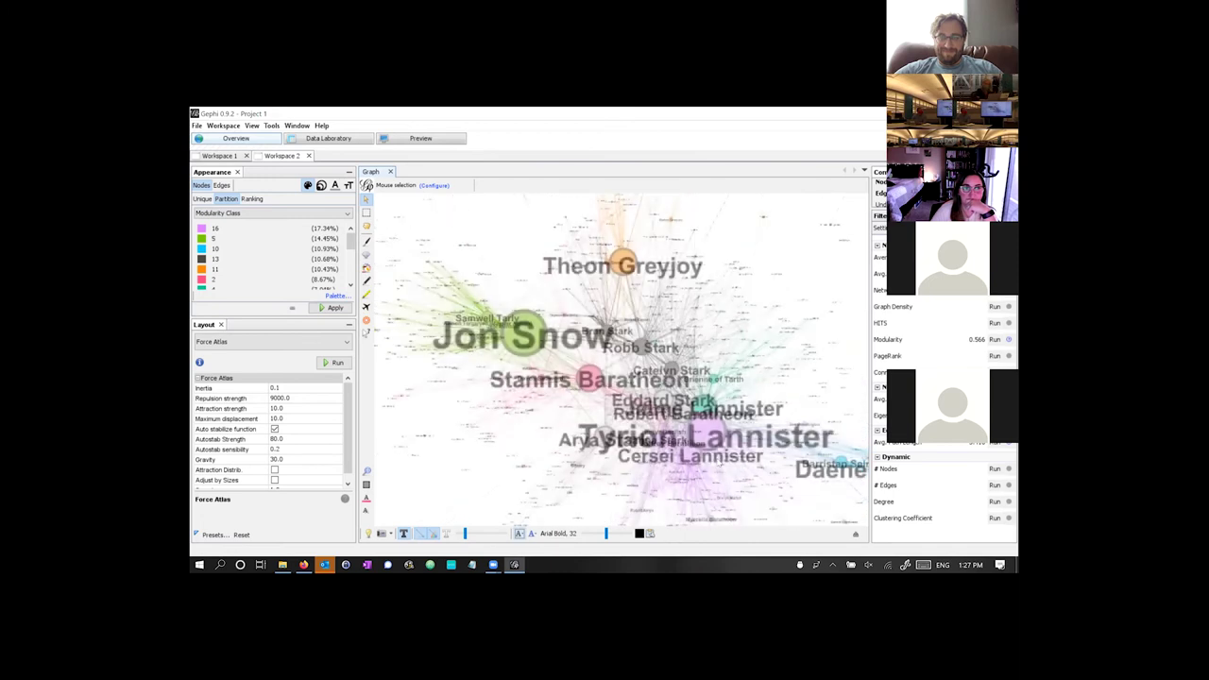
{"action": "scroll", "coordinate": [672, 413], "scroll_direction": "up", "scroll_amount": 1}
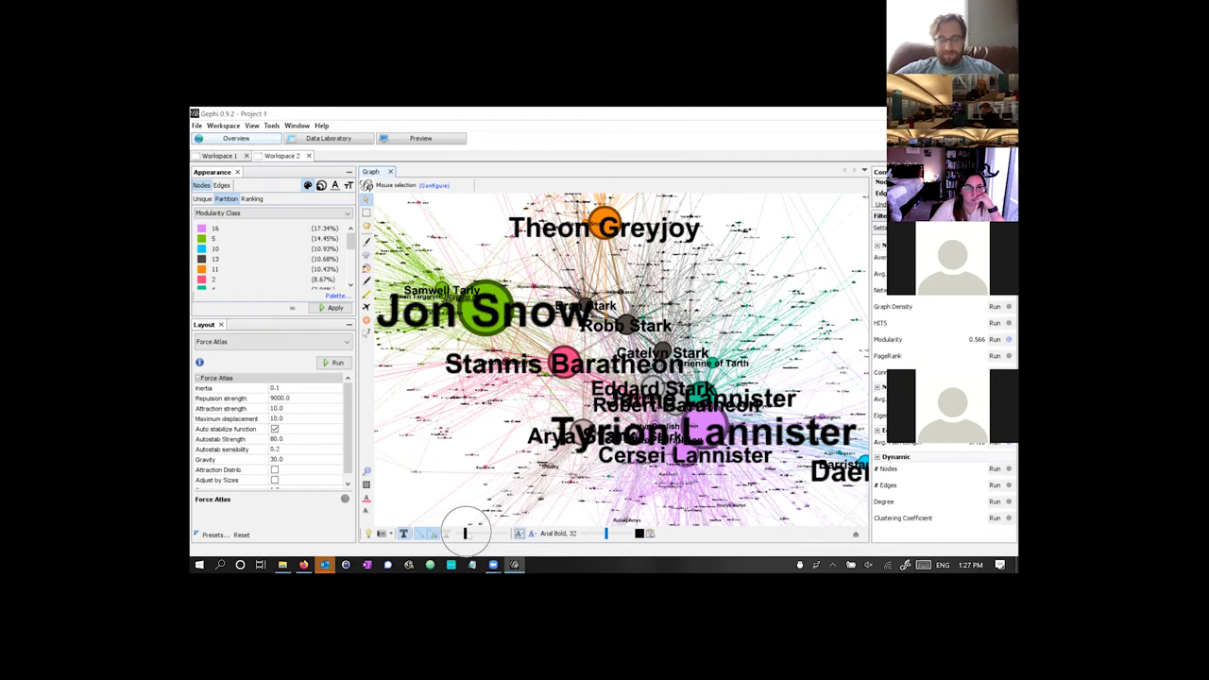
{"action": "left_click_drag", "start_coordinate": [465, 534], "coordinate": [490, 535]}
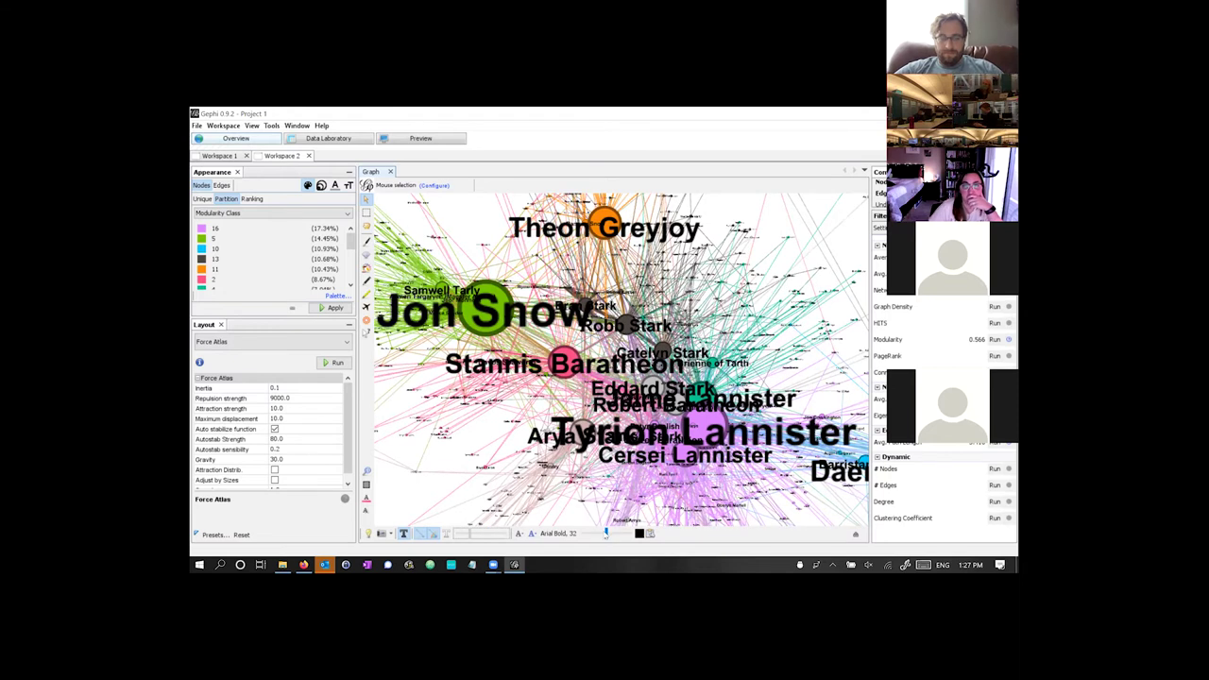
{"action": "left_click_drag", "start_coordinate": [605, 534], "coordinate": [595, 533]}
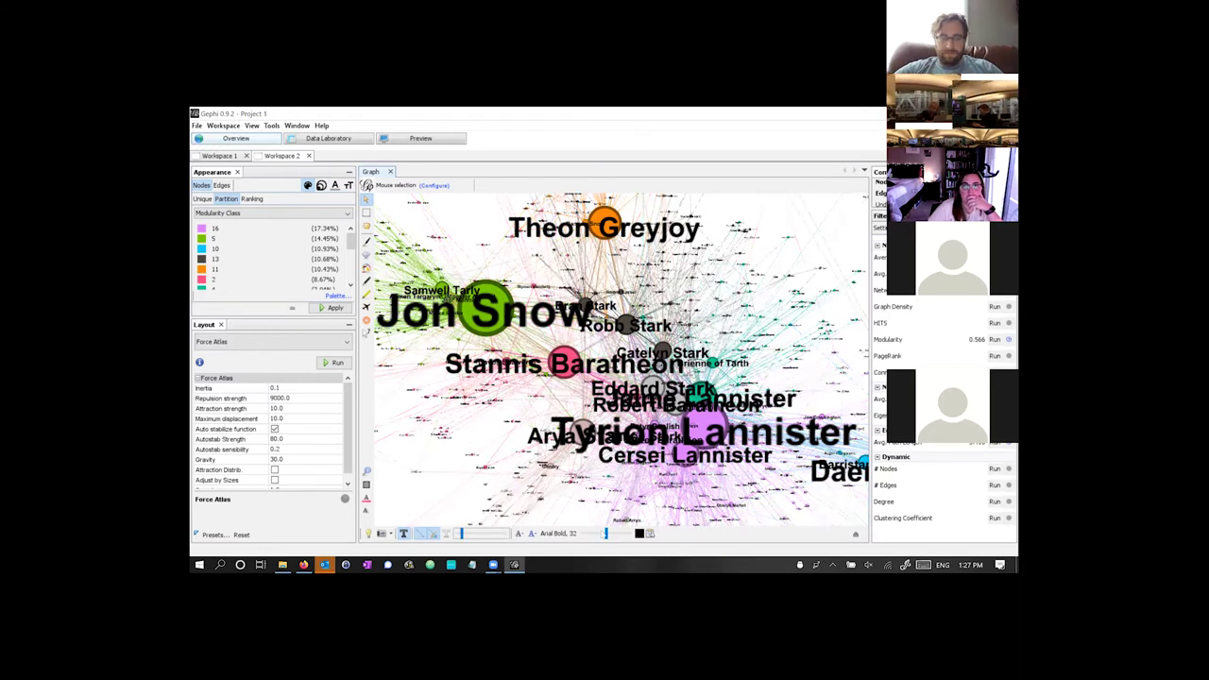
{"action": "left_click_drag", "start_coordinate": [604, 534], "coordinate": [599, 534]}
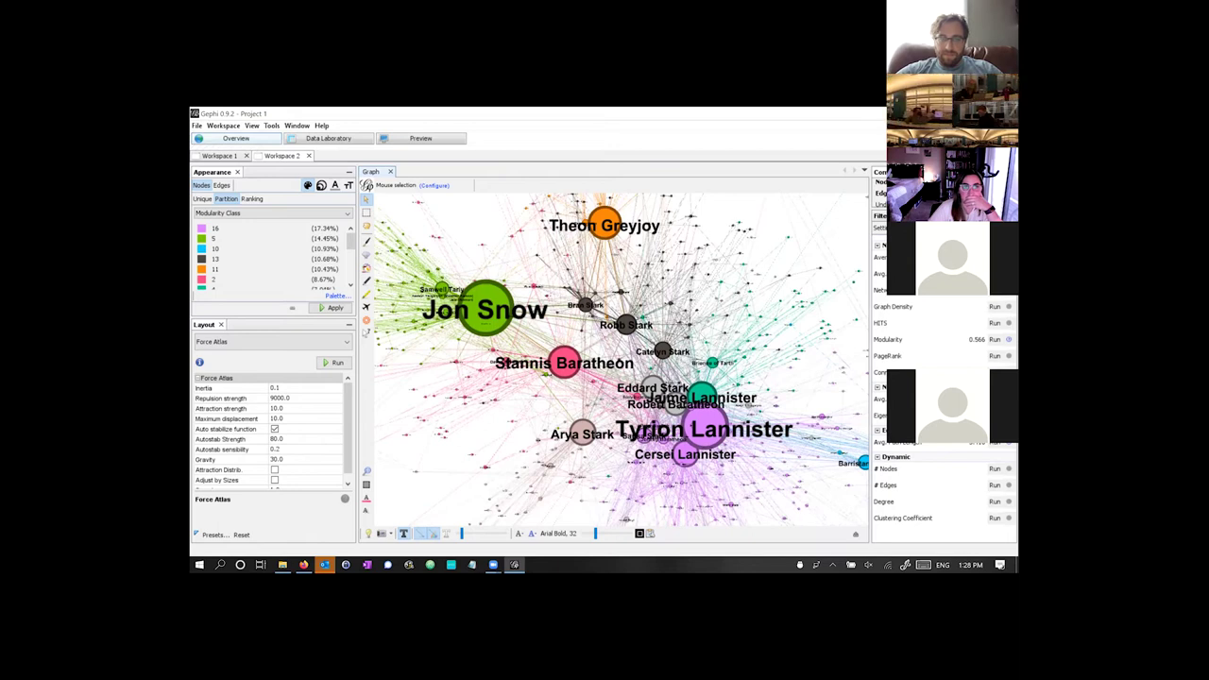
- Inspect the small labeled nodes around Edmure Tully and Brienne of Tarth, and re-center the view on the whole graph
{"action": "scroll", "coordinate": [722, 338], "scroll_direction": "up", "scroll_amount": 3}
{"action": "scroll", "coordinate": [718, 252], "scroll_direction": "up", "scroll_amount": 6}
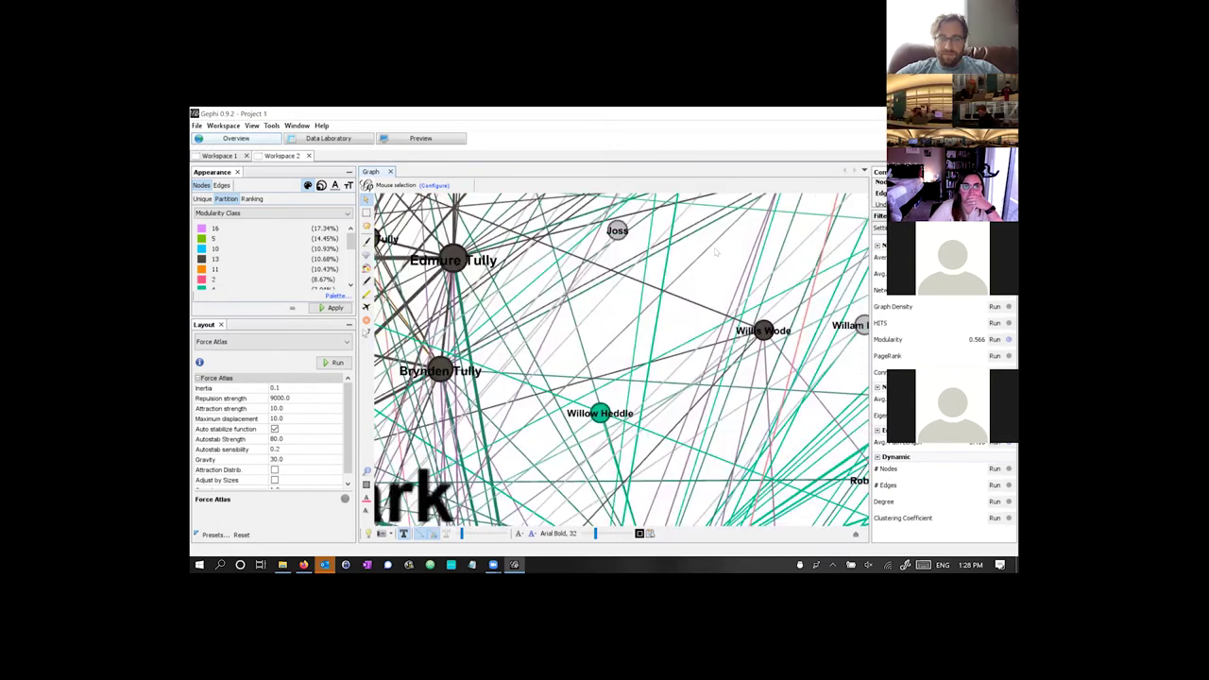
{"action": "scroll", "coordinate": [718, 251], "scroll_direction": "down", "scroll_amount": 5}
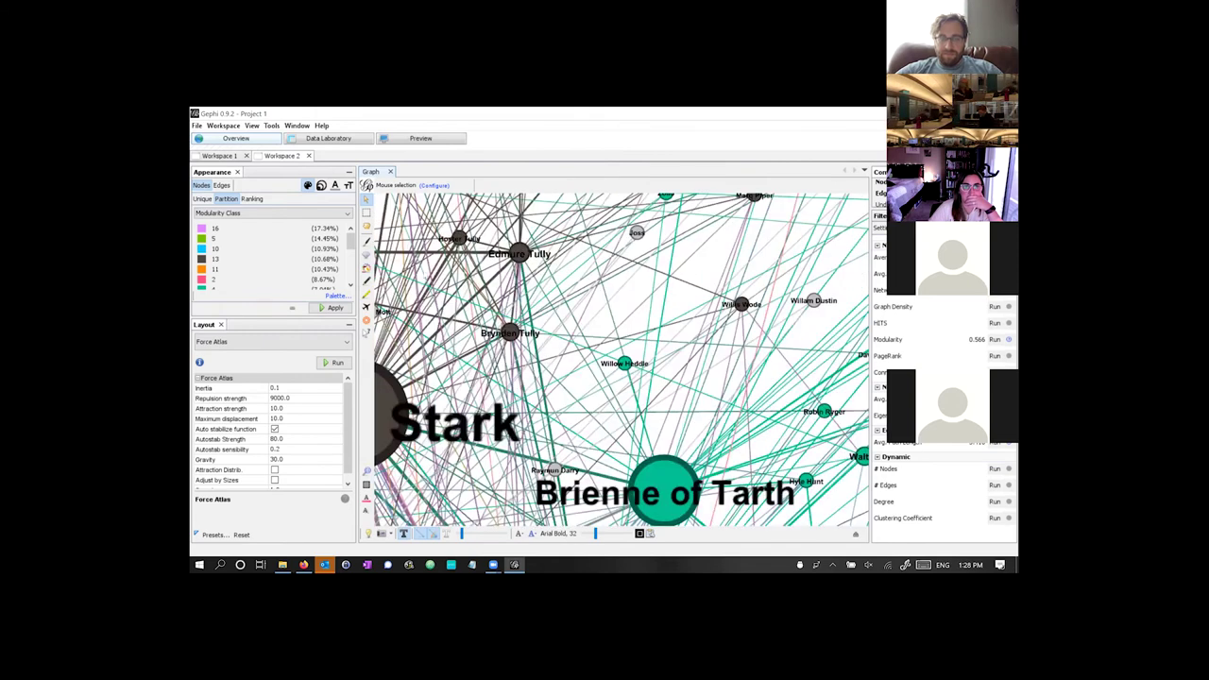
{"action": "scroll", "coordinate": [602, 298], "scroll_direction": "down", "scroll_amount": 3}
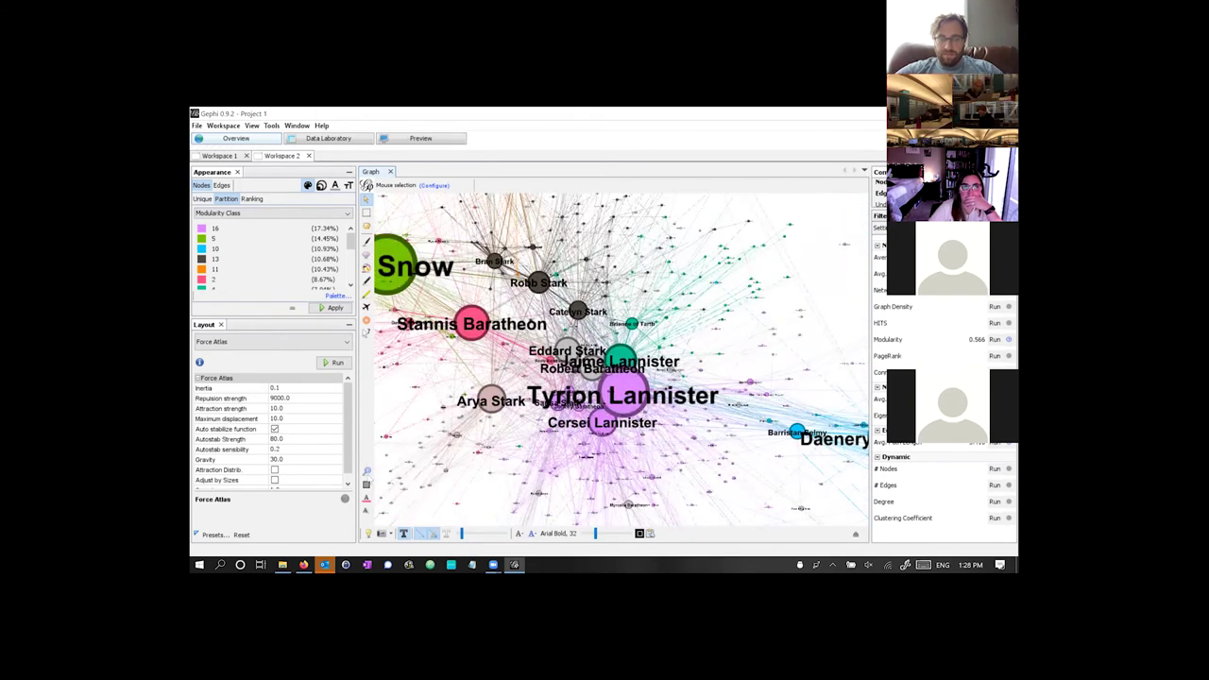
{"action": "left_click", "coordinate": [367, 470]}
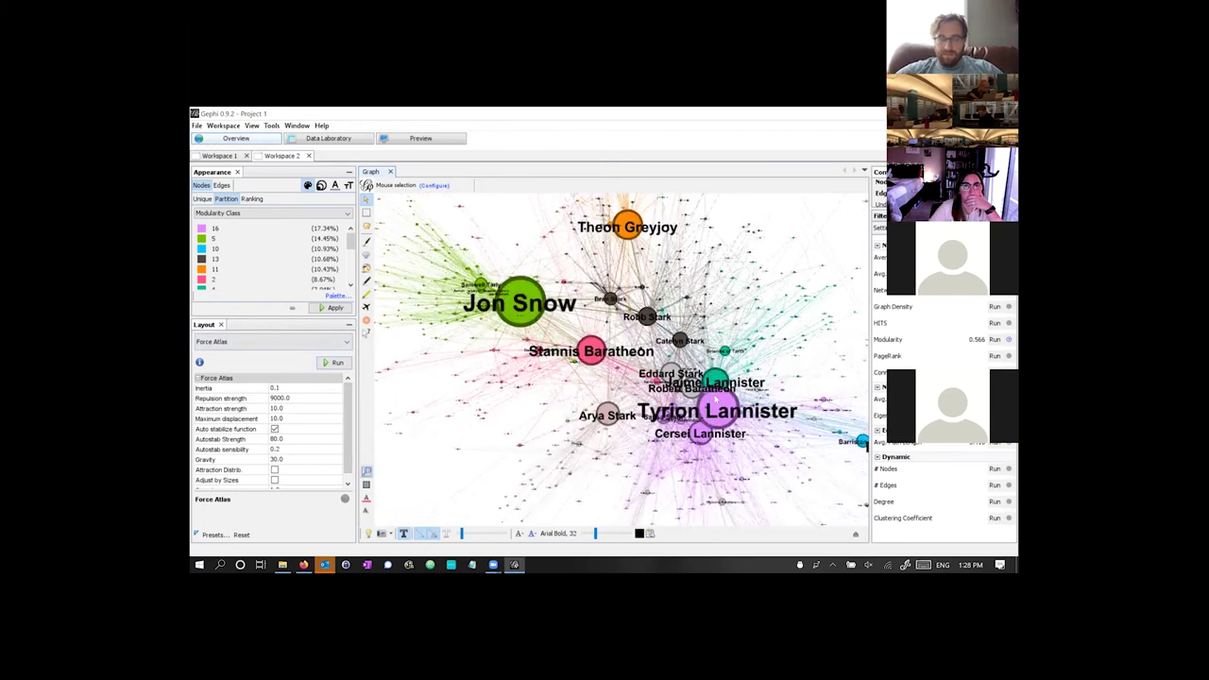
- Add a Degree Range topology filter to the queries, set its range to 10–122 and run it
{"action": "left_click", "coordinate": [879, 215]}
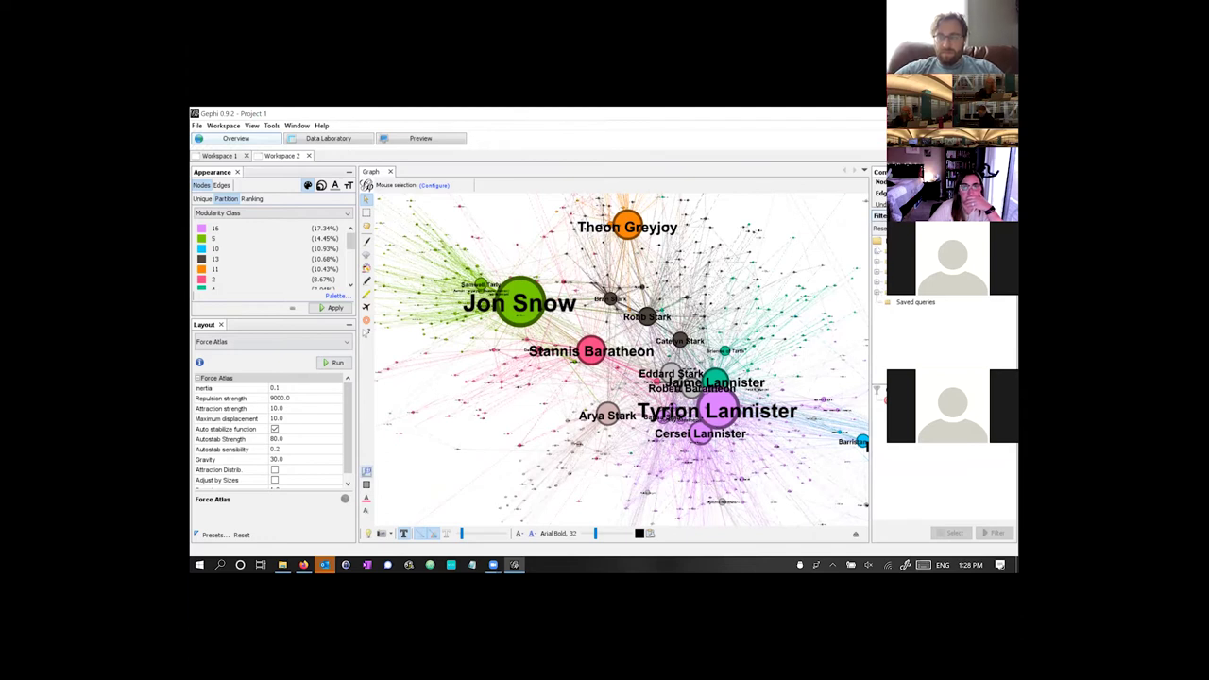
{"action": "left_click", "coordinate": [877, 292]}
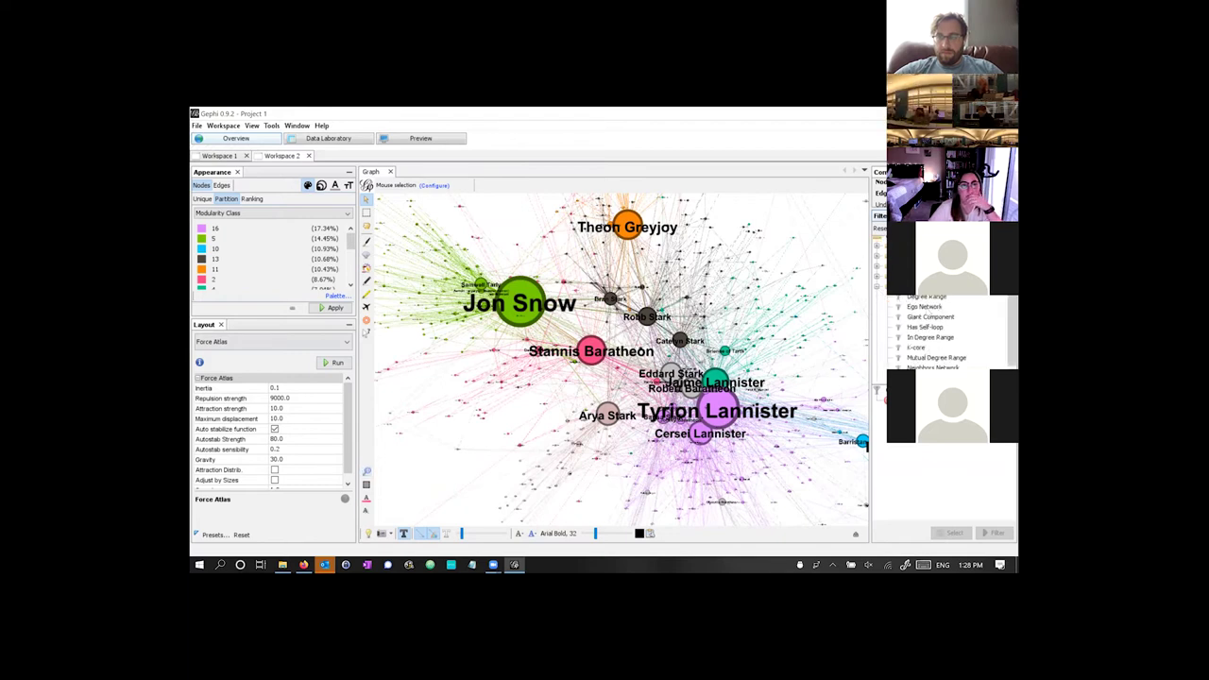
{"action": "left_click", "coordinate": [926, 298]}
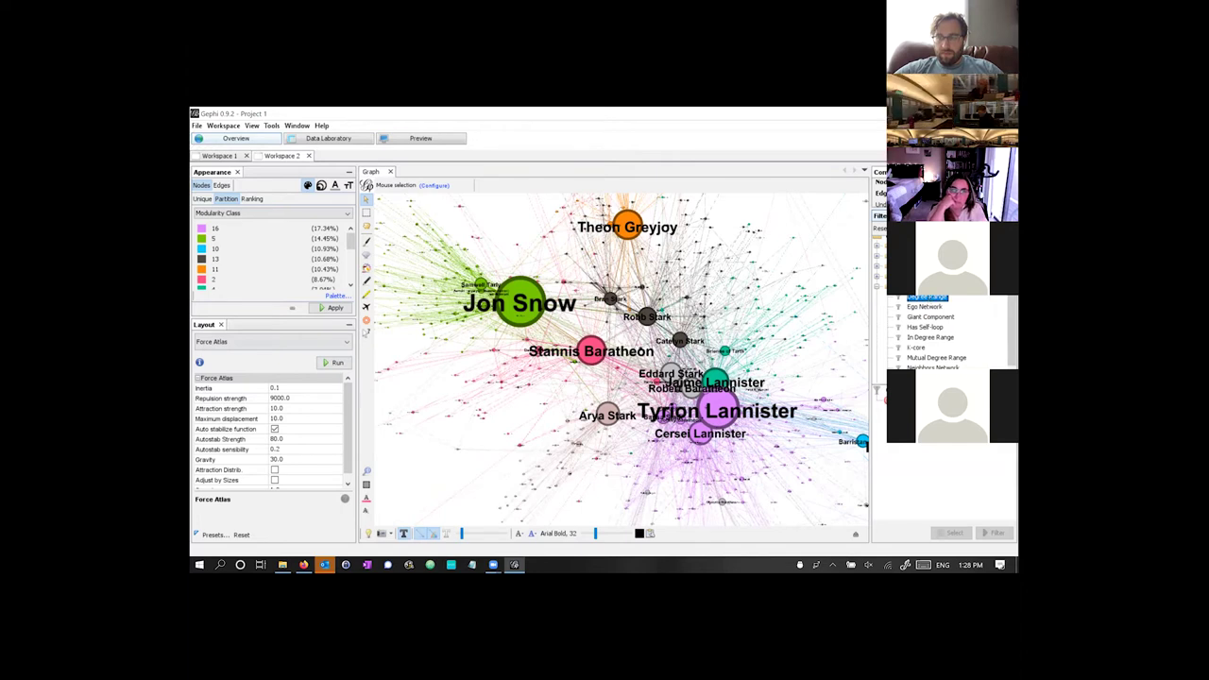
{"action": "left_click_drag", "start_coordinate": [926, 298], "coordinate": [945, 406]}
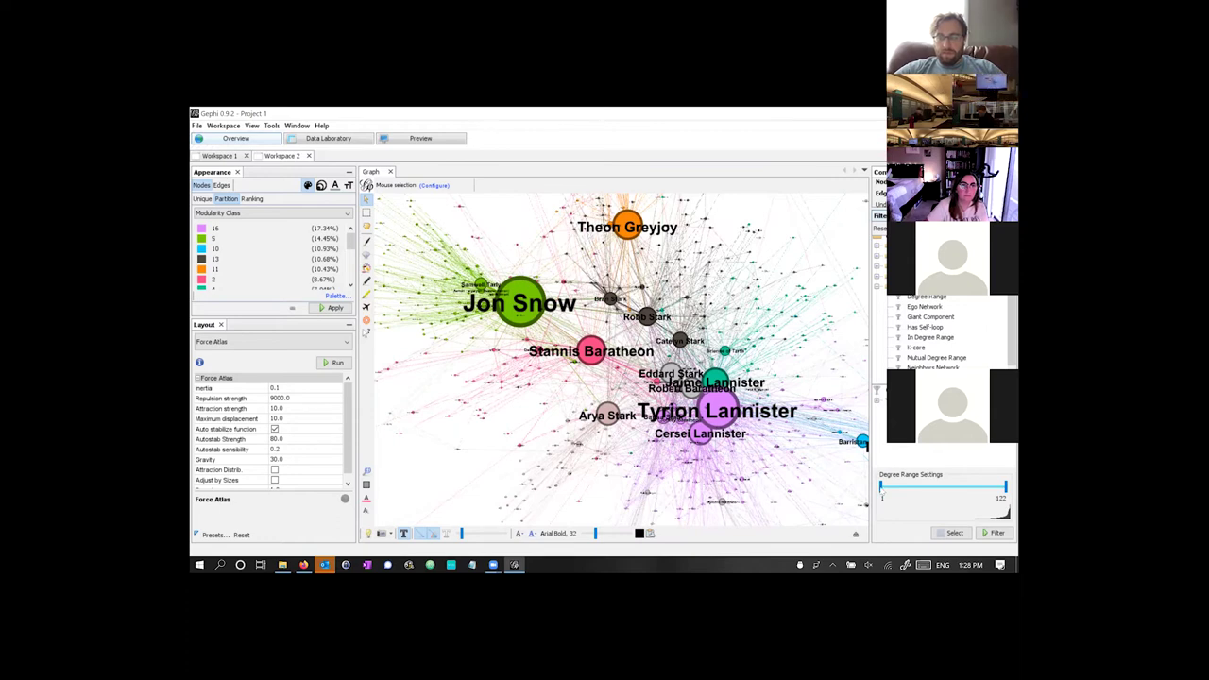
{"action": "left_click_drag", "start_coordinate": [881, 487], "coordinate": [891, 490]}
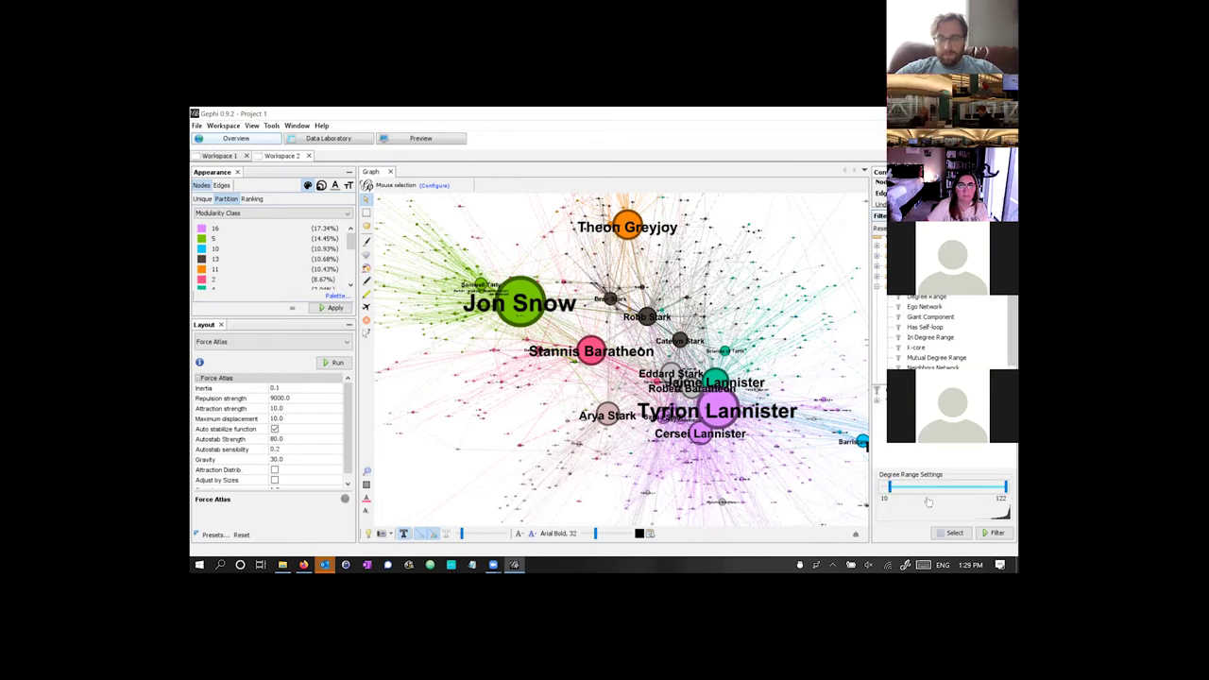
{"action": "left_click", "coordinate": [996, 533]}
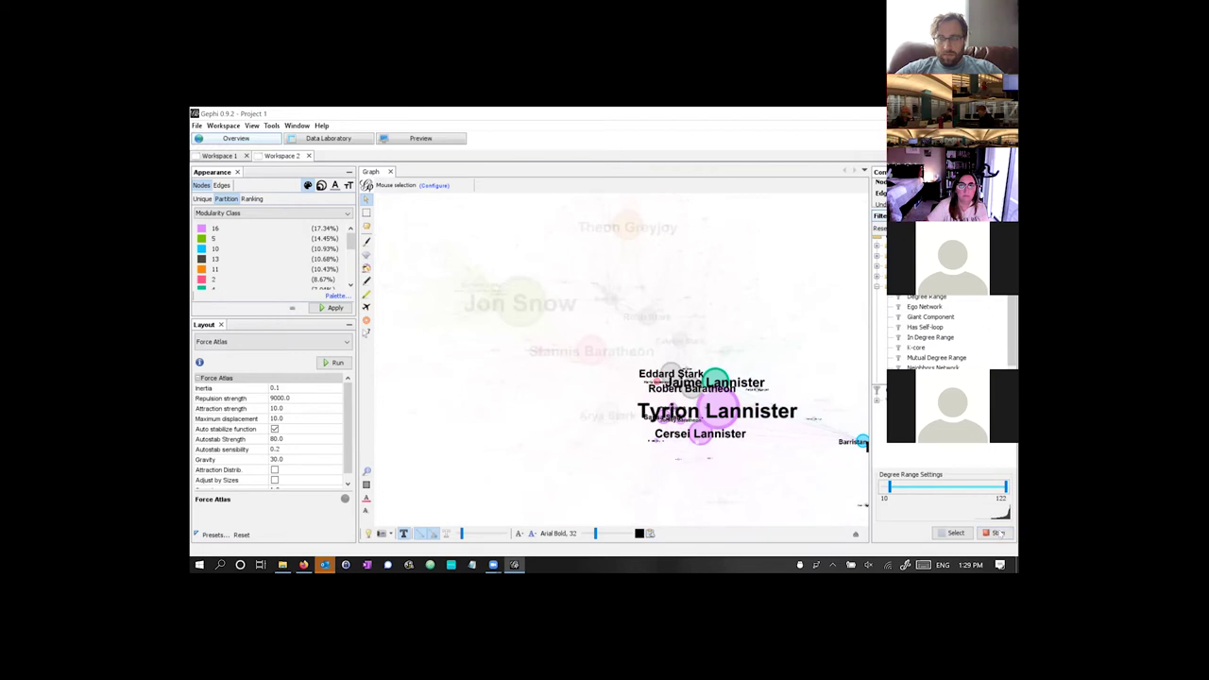
- Try a minimum degree of 29 in the running Degree Range filter and lower the minimum back to 4
{"action": "scroll", "coordinate": [758, 301], "scroll_direction": "down", "scroll_amount": 1}
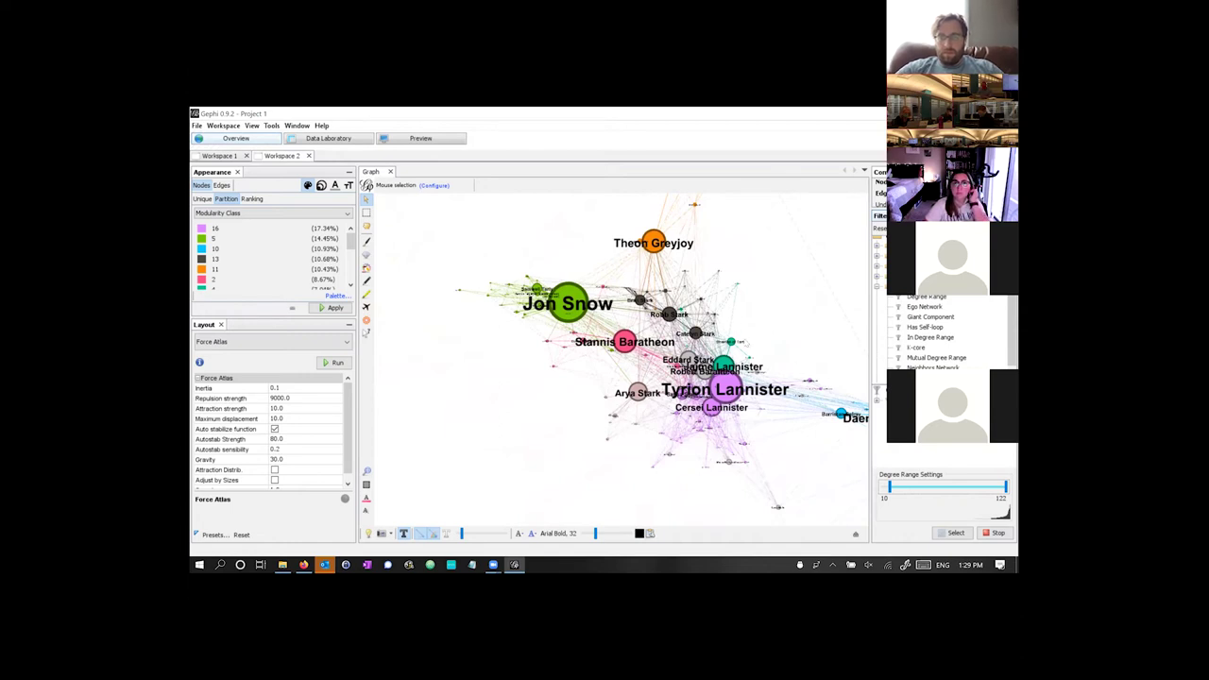
{"action": "scroll", "coordinate": [742, 342], "scroll_direction": "up", "scroll_amount": 1}
{"action": "scroll", "coordinate": [743, 345], "scroll_direction": "up", "scroll_amount": 1}
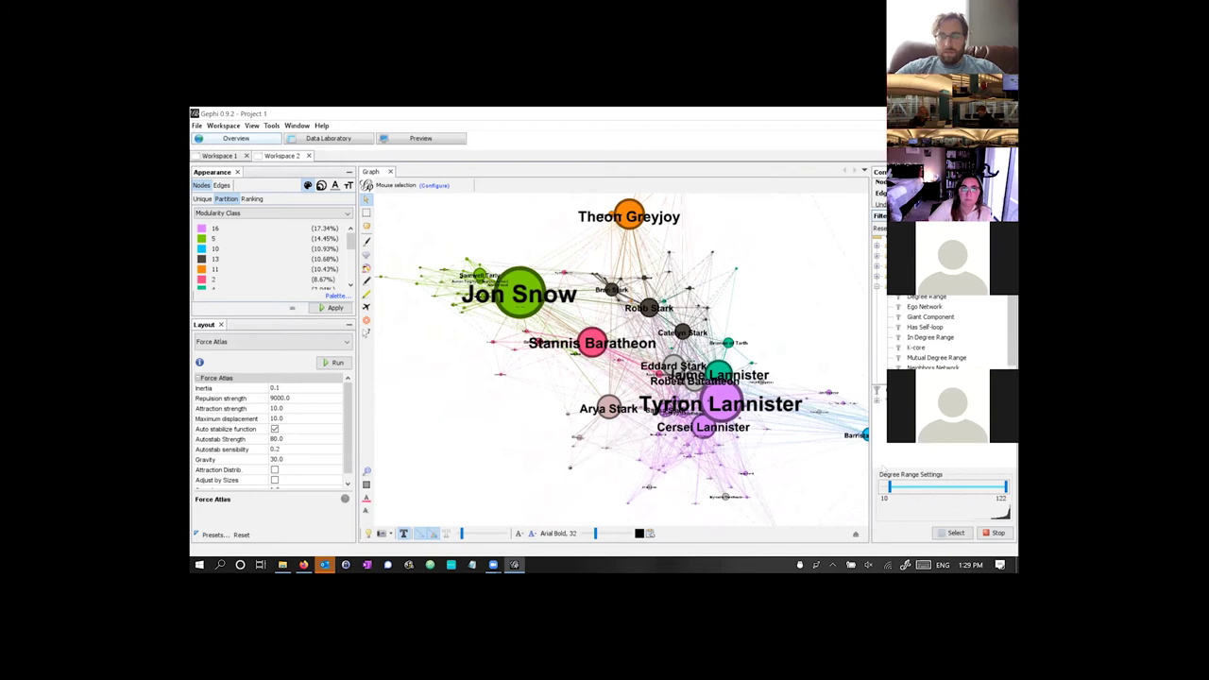
{"action": "scroll", "coordinate": [743, 345], "scroll_direction": "up", "scroll_amount": 1}
{"action": "left_click_drag", "start_coordinate": [889, 487], "coordinate": [911, 488]}
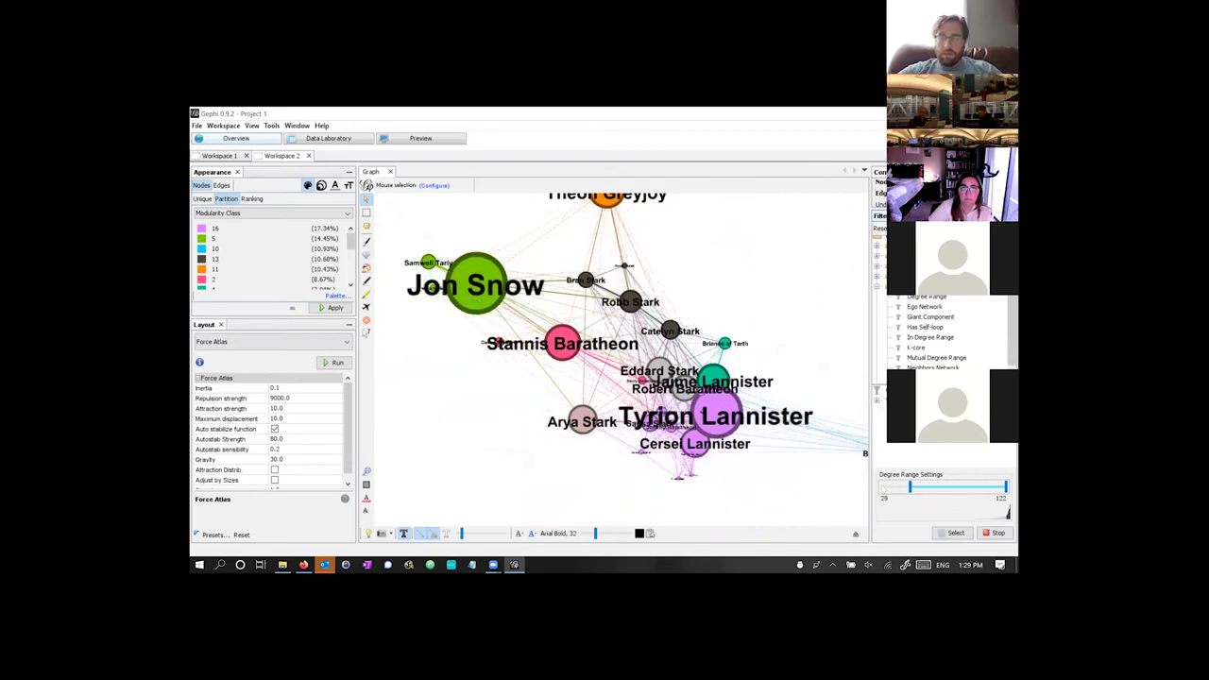
{"action": "left_click_drag", "start_coordinate": [910, 487], "coordinate": [898, 487]}
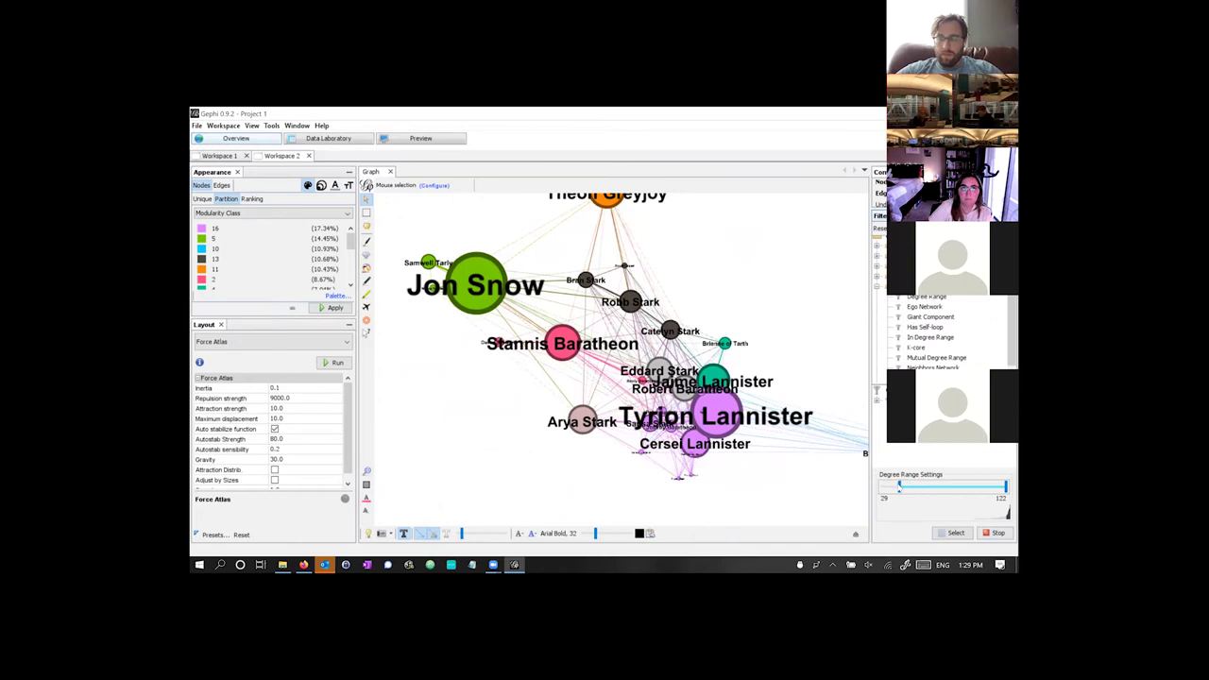
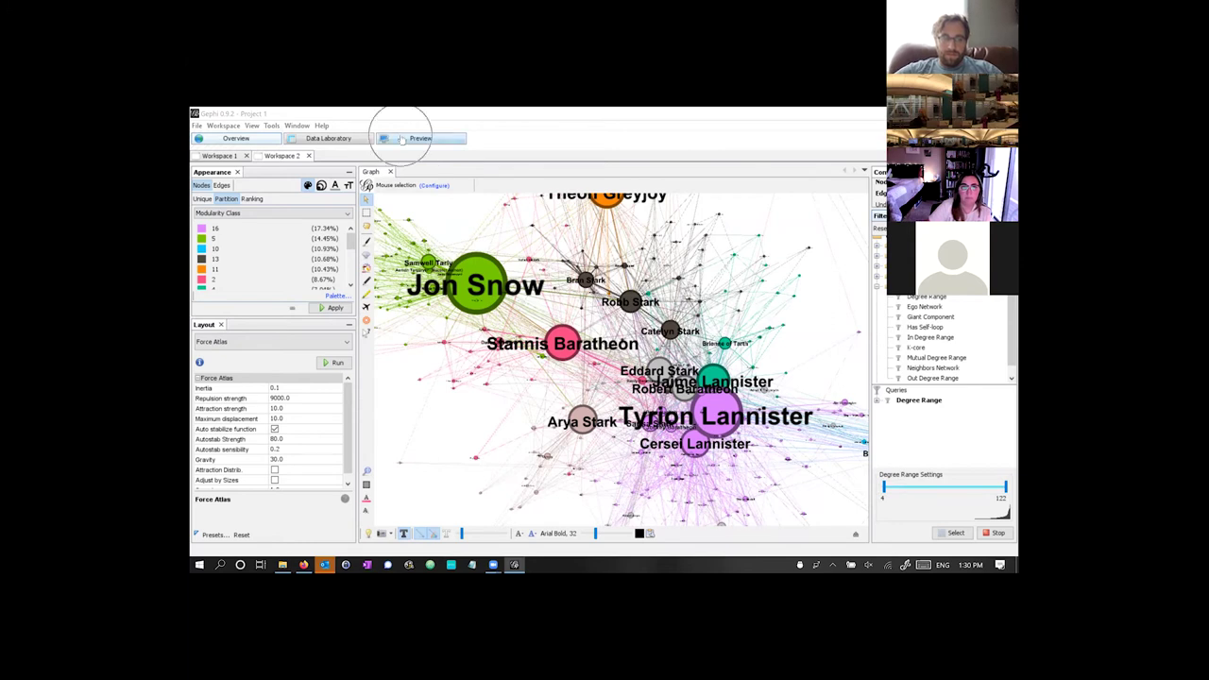
- Switch to the network's preview workspace and apply the Default Curved preset
{"action": "left_click", "coordinate": [401, 138]}
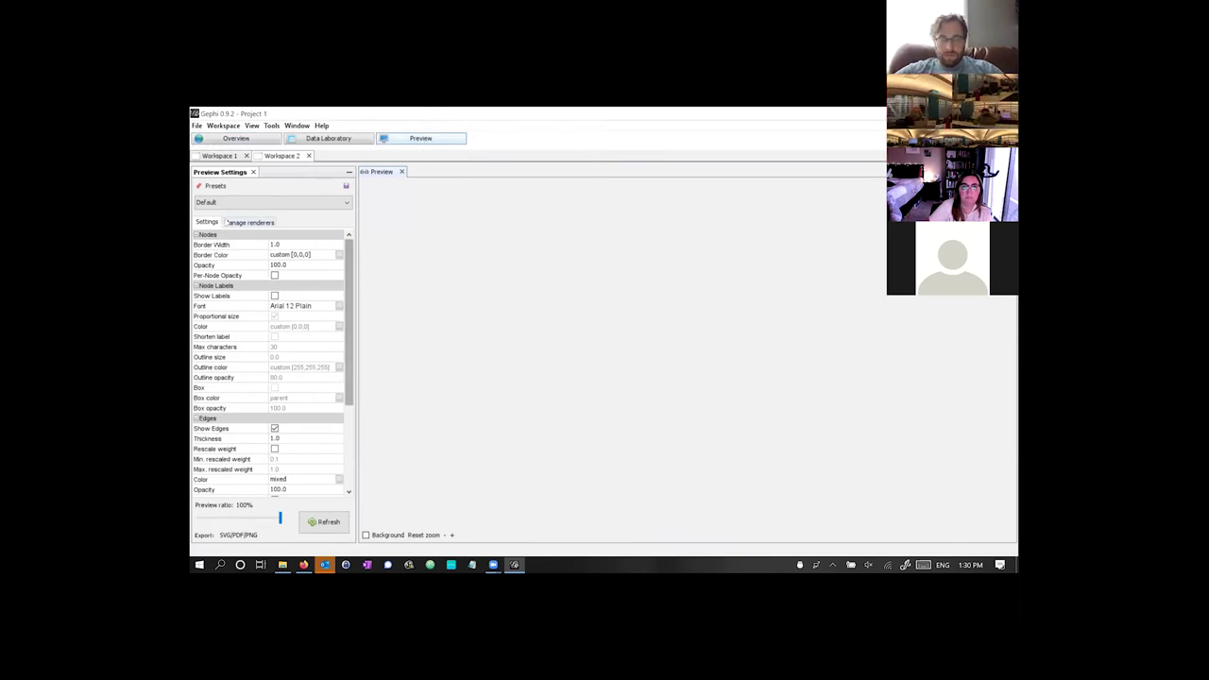
{"action": "left_click", "coordinate": [224, 201]}
{"action": "left_click", "coordinate": [224, 203]}
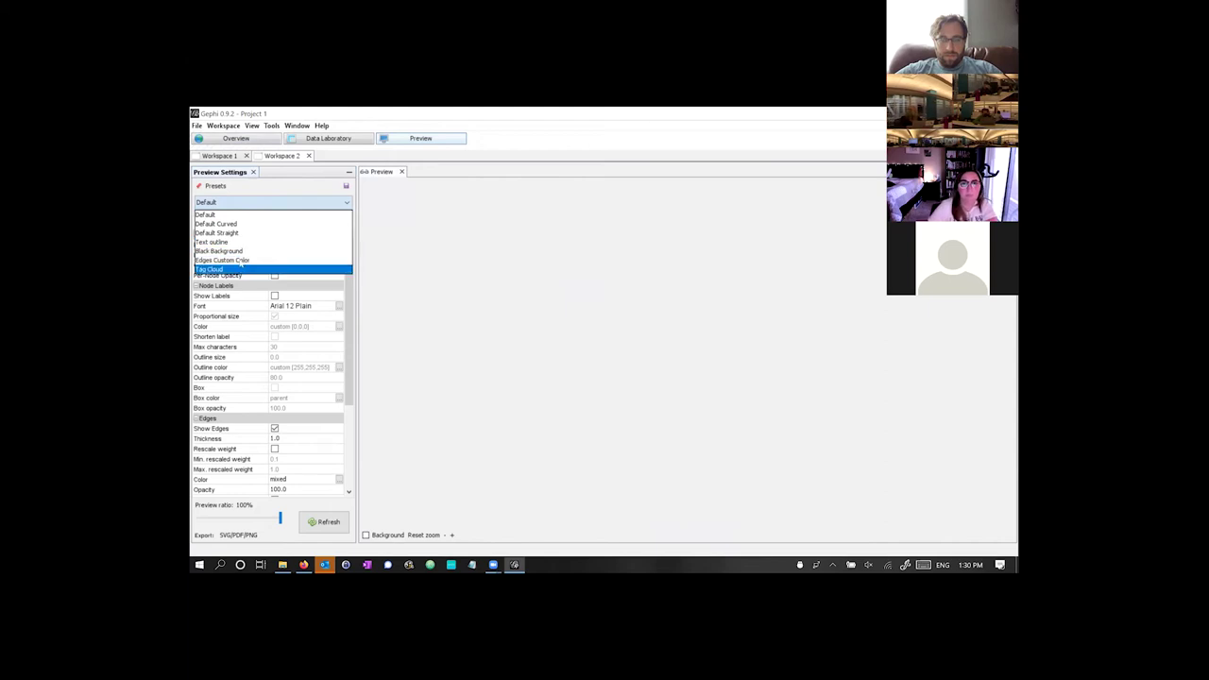
{"action": "left_click", "coordinate": [259, 189]}
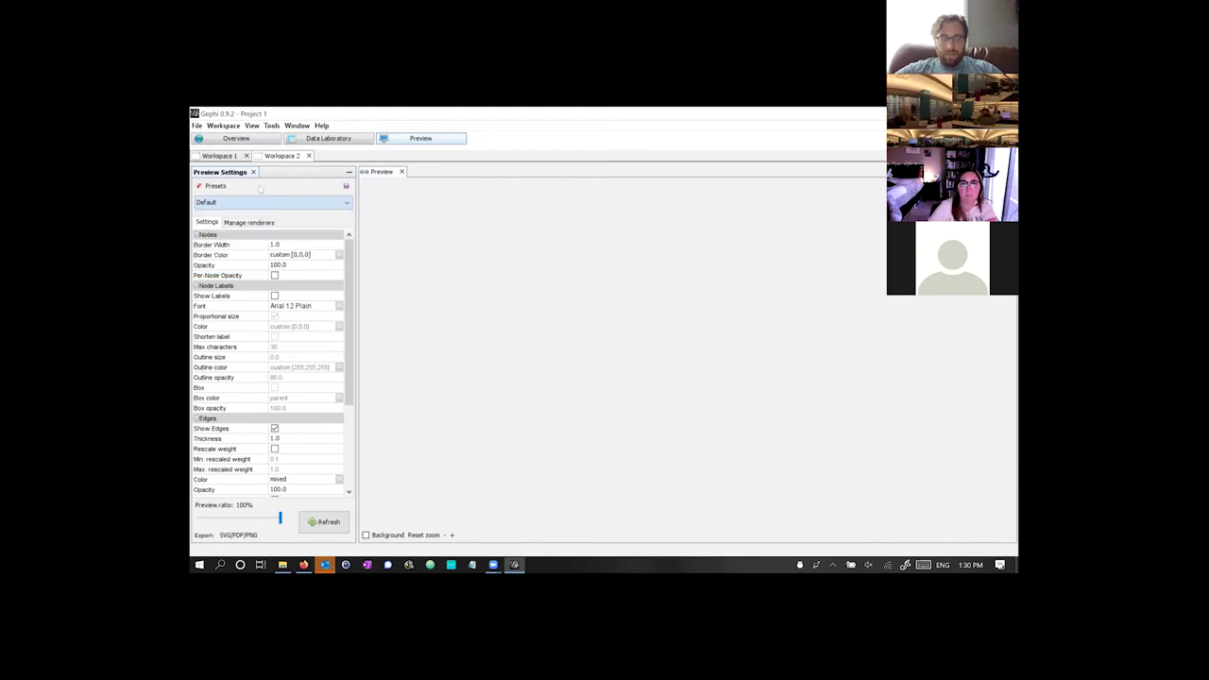
{"action": "left_click", "coordinate": [255, 202]}
{"action": "left_click", "coordinate": [227, 224]}
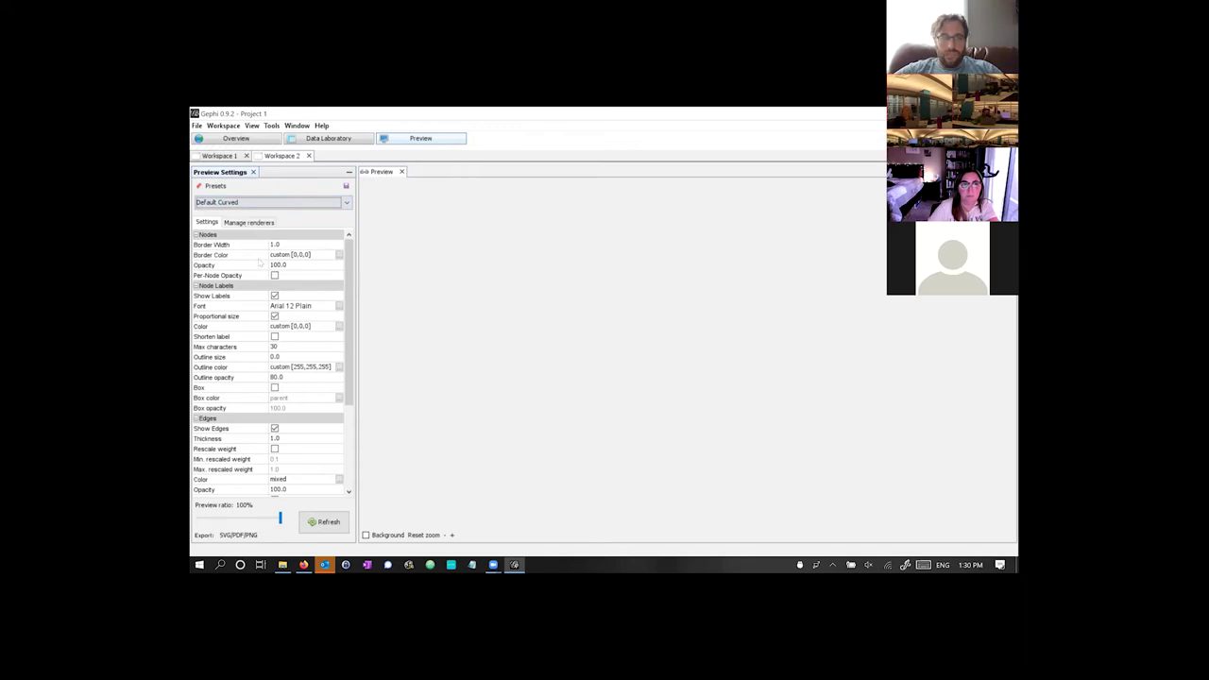
{"action": "left_click", "coordinate": [613, 290]}
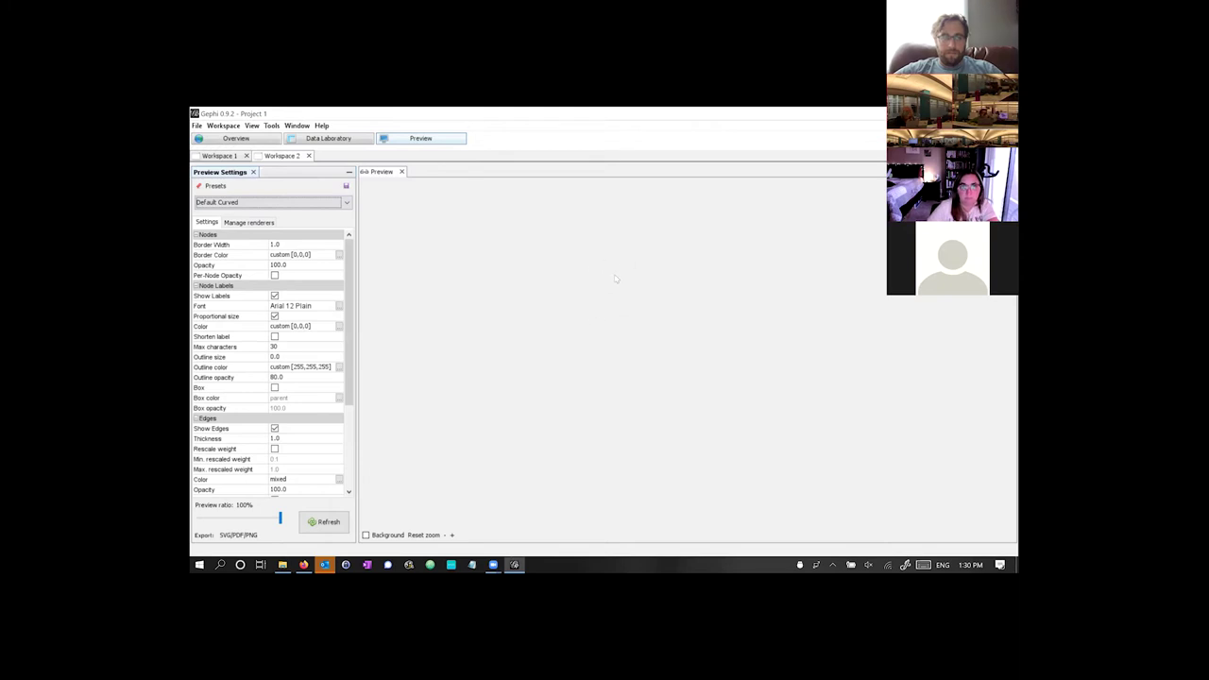
{"action": "left_click", "coordinate": [621, 278]}
- Enable Rescale weight for the preview edges and set the edge opacity to 75
{"action": "left_click", "coordinate": [273, 244]}
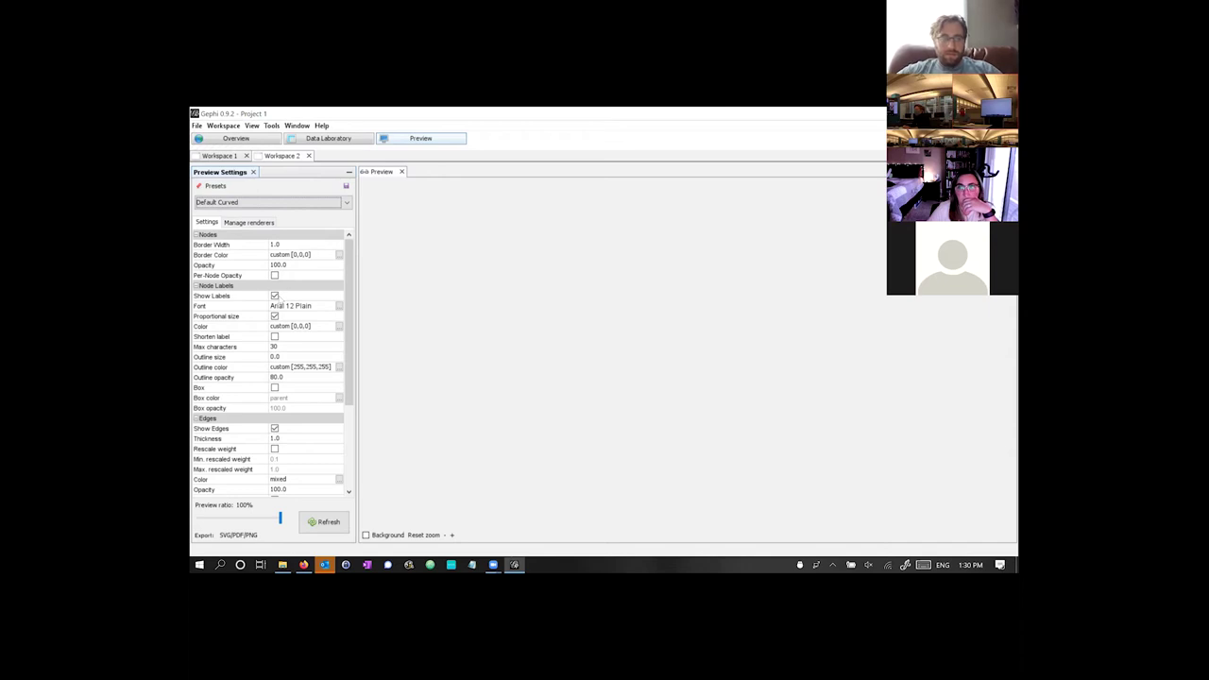
{"action": "left_click", "coordinate": [280, 302]}
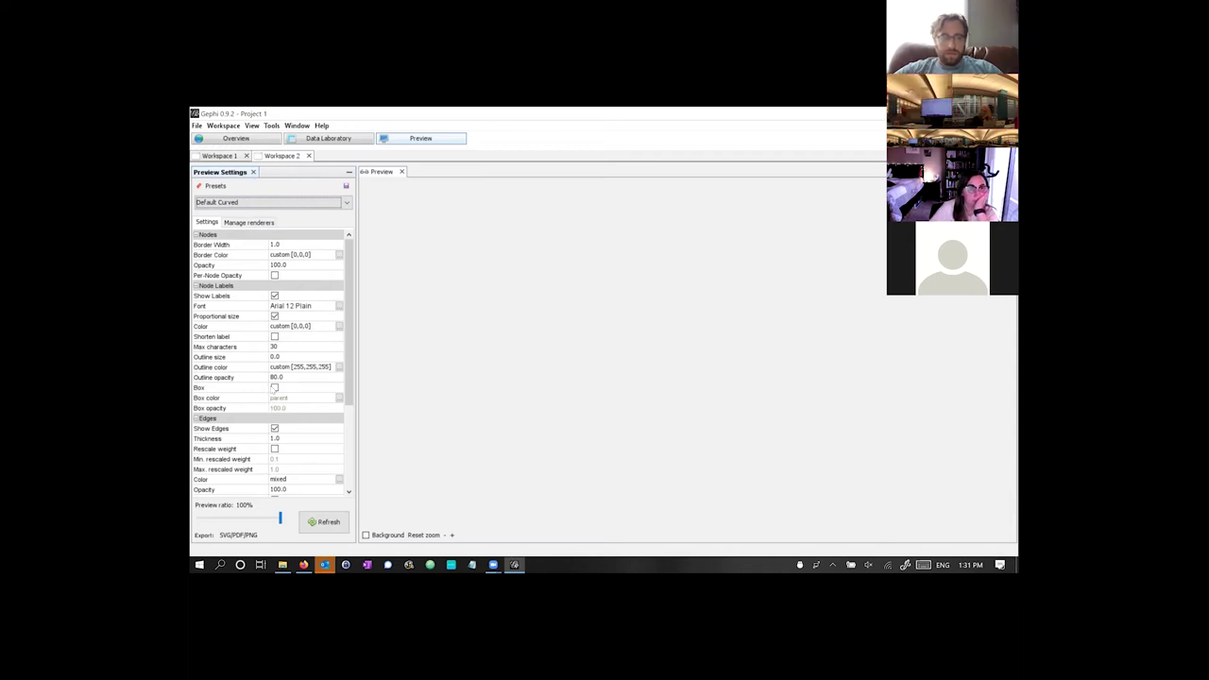
{"action": "left_click", "coordinate": [275, 449]}
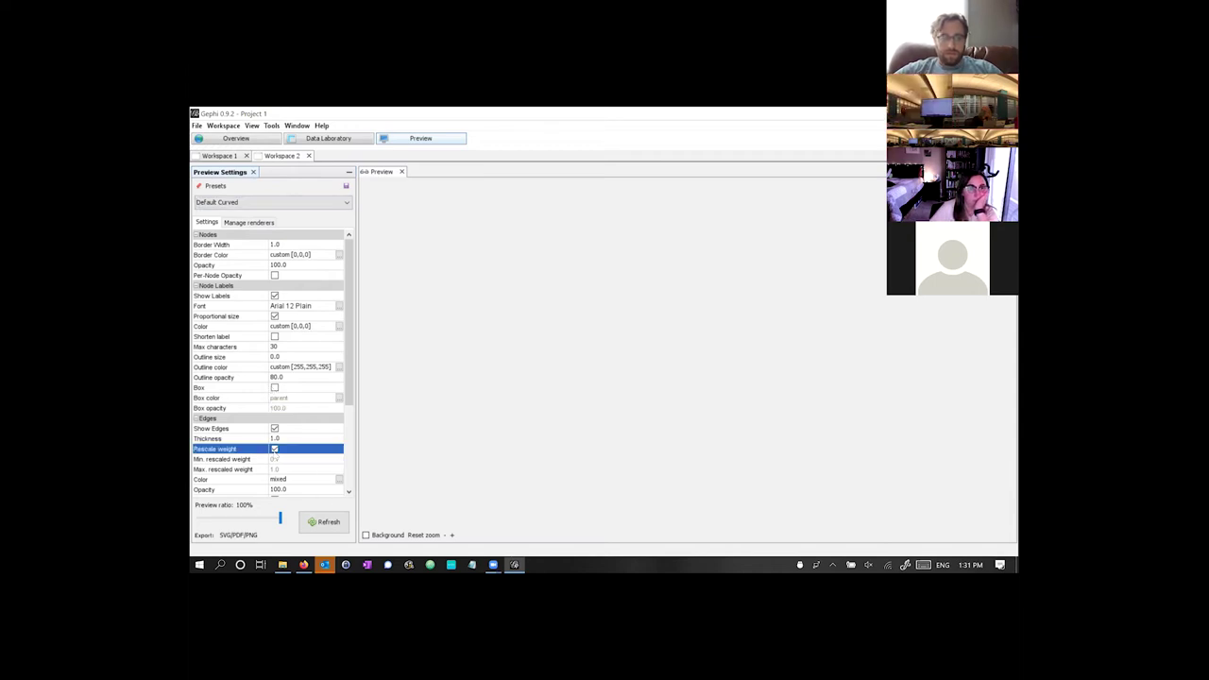
{"action": "scroll", "coordinate": [293, 460], "scroll_direction": "down", "scroll_amount": 1}
{"action": "left_click", "coordinate": [288, 459]}
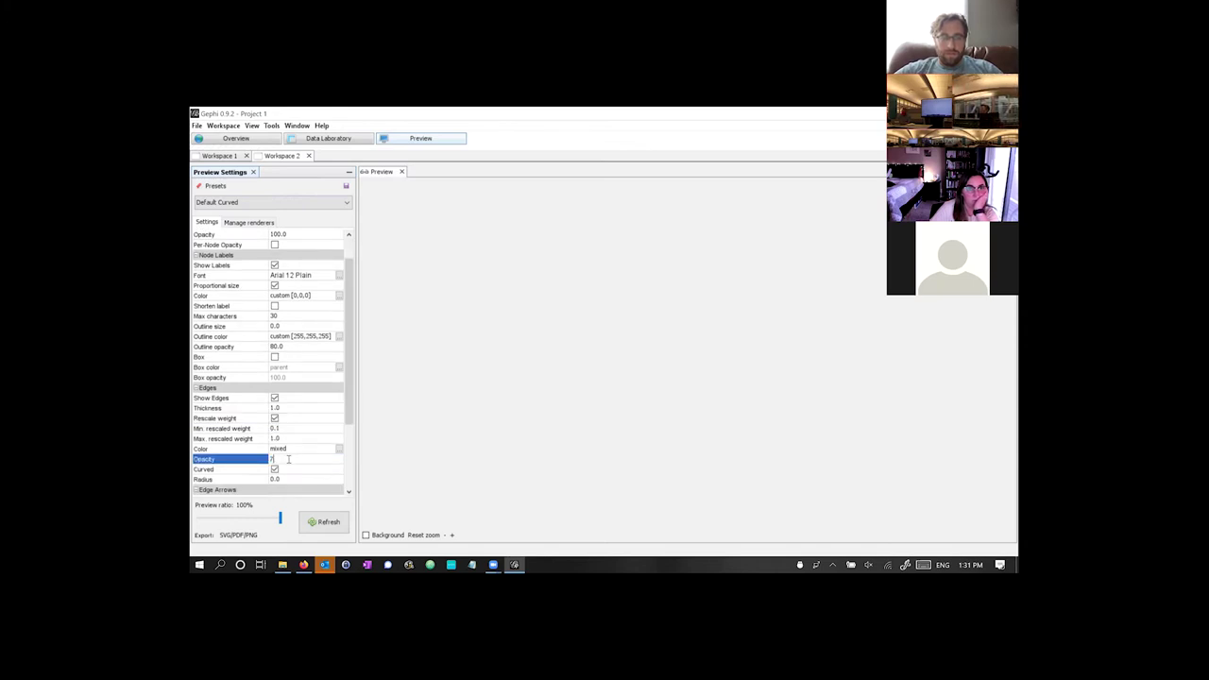
{"action": "key", "text": "Return"}
{"action": "left_click", "coordinate": [324, 459]}
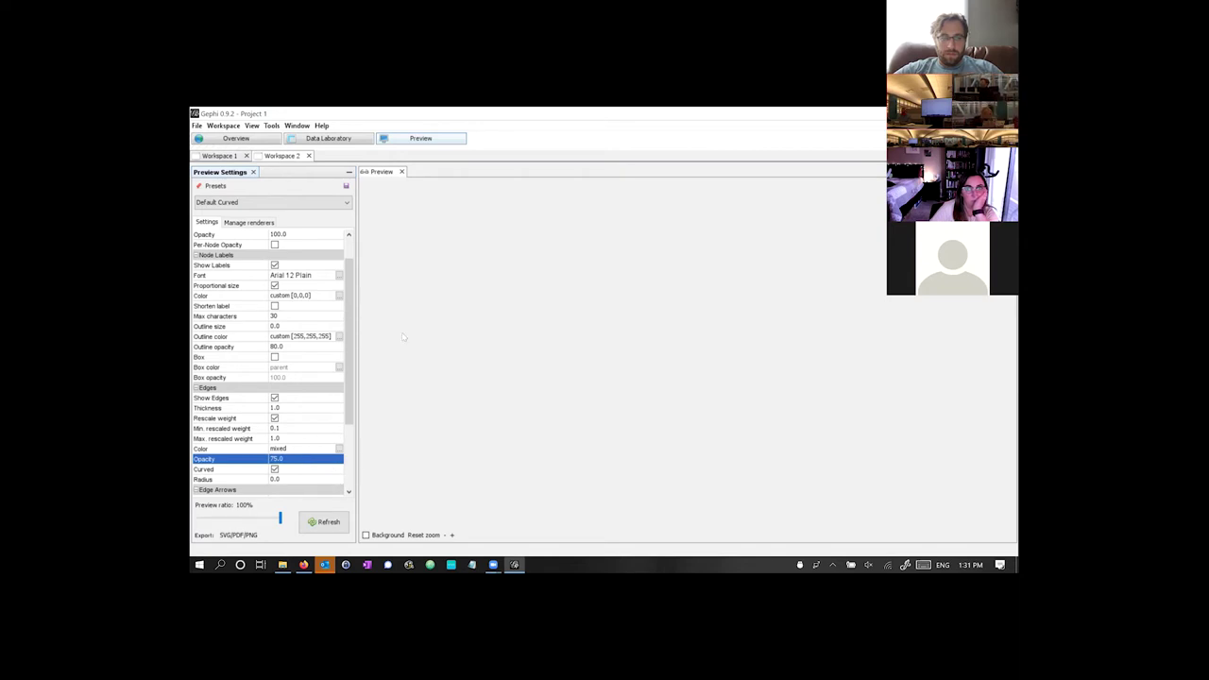
- Start an SVG/PDF/PNG export of the network preview and choose PDF Files (*.pdf) as the file type
{"action": "left_click", "coordinate": [244, 525]}
{"action": "left_click", "coordinate": [247, 535]}
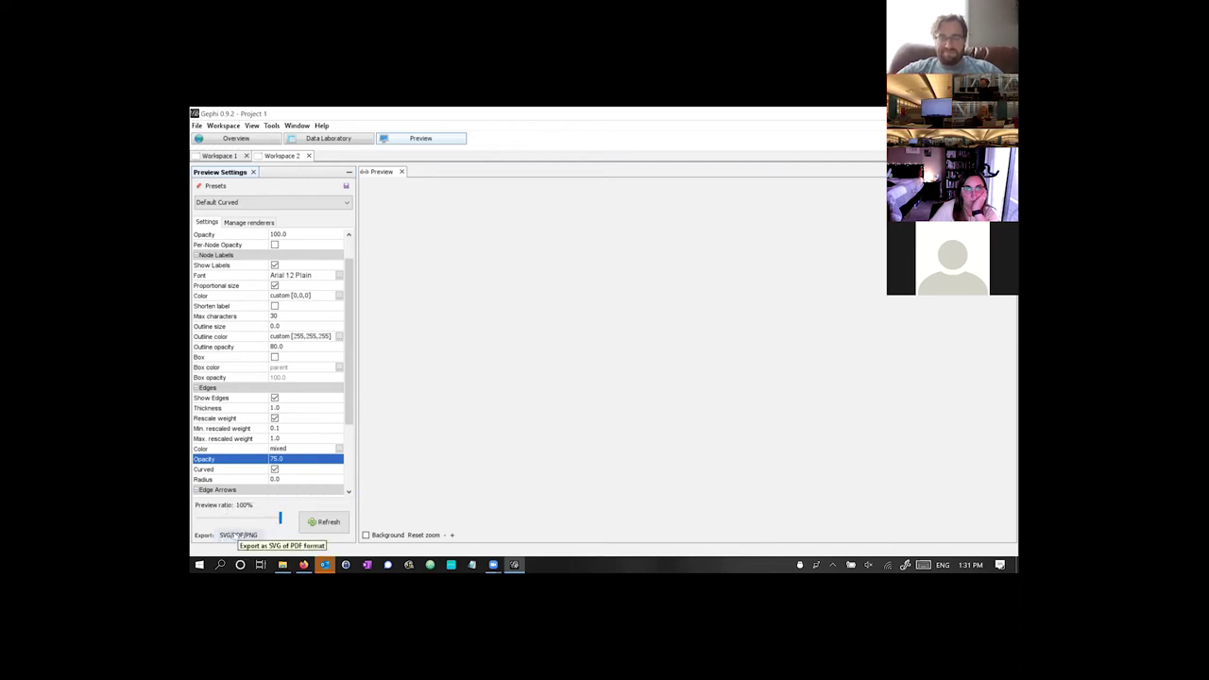
{"action": "left_click", "coordinate": [233, 535]}
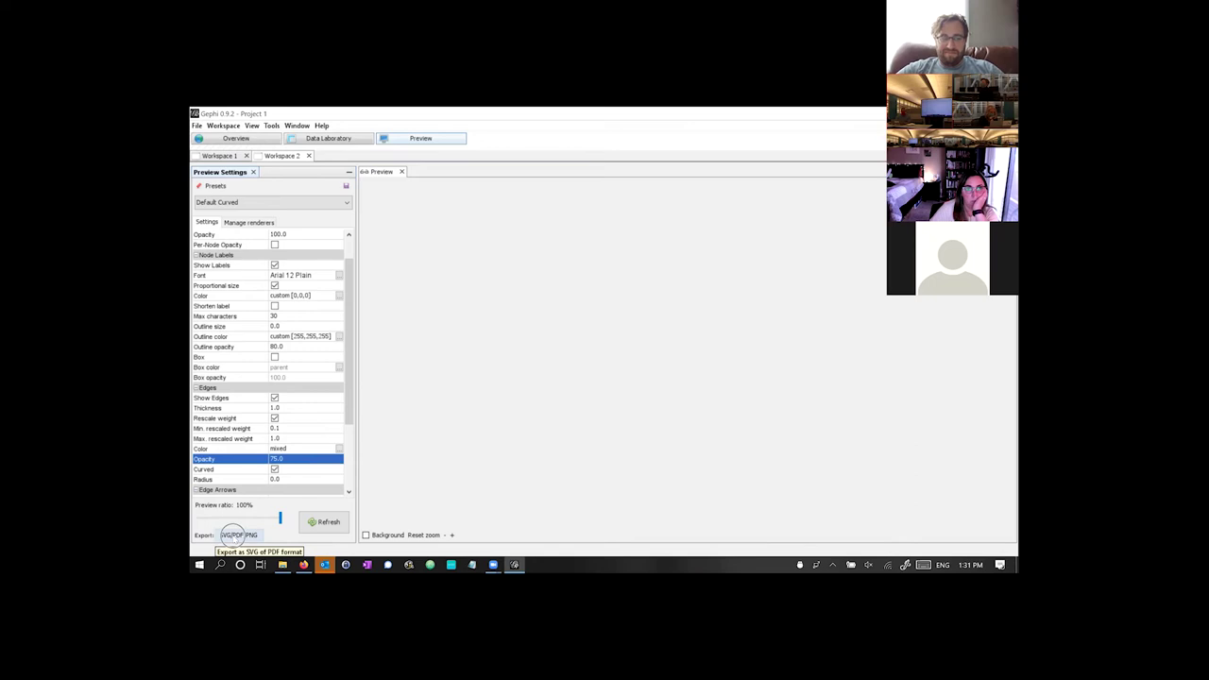
{"action": "left_click", "coordinate": [233, 536]}
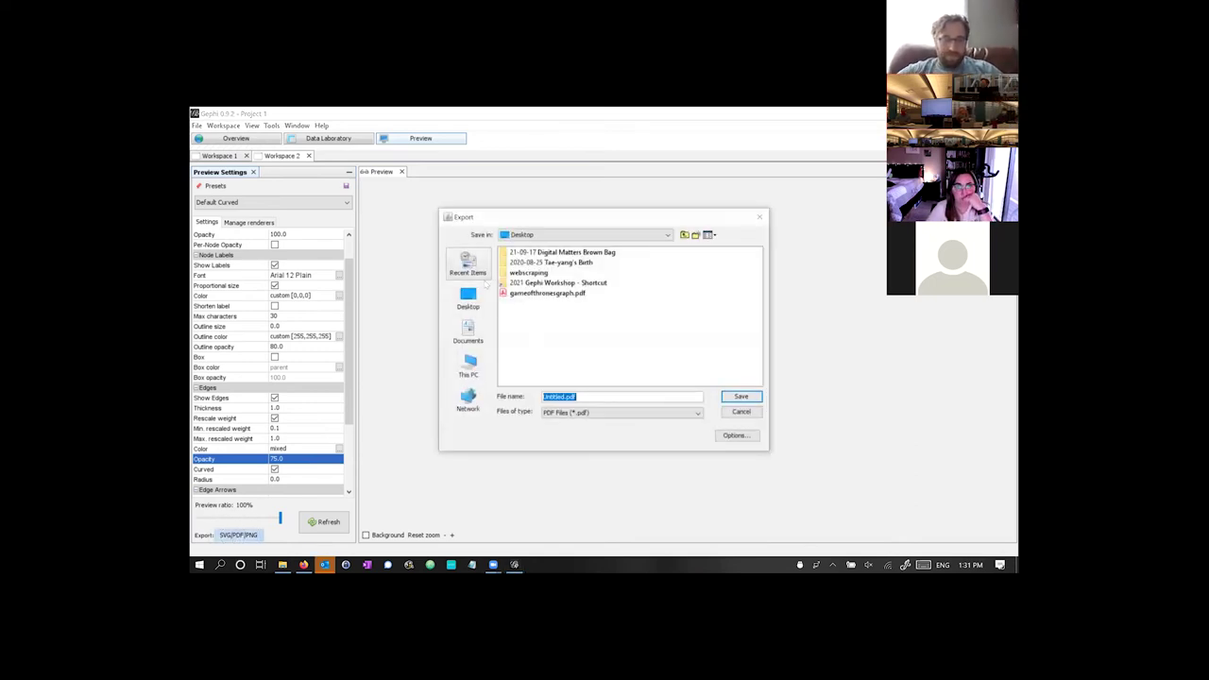
{"action": "left_click", "coordinate": [587, 412]}
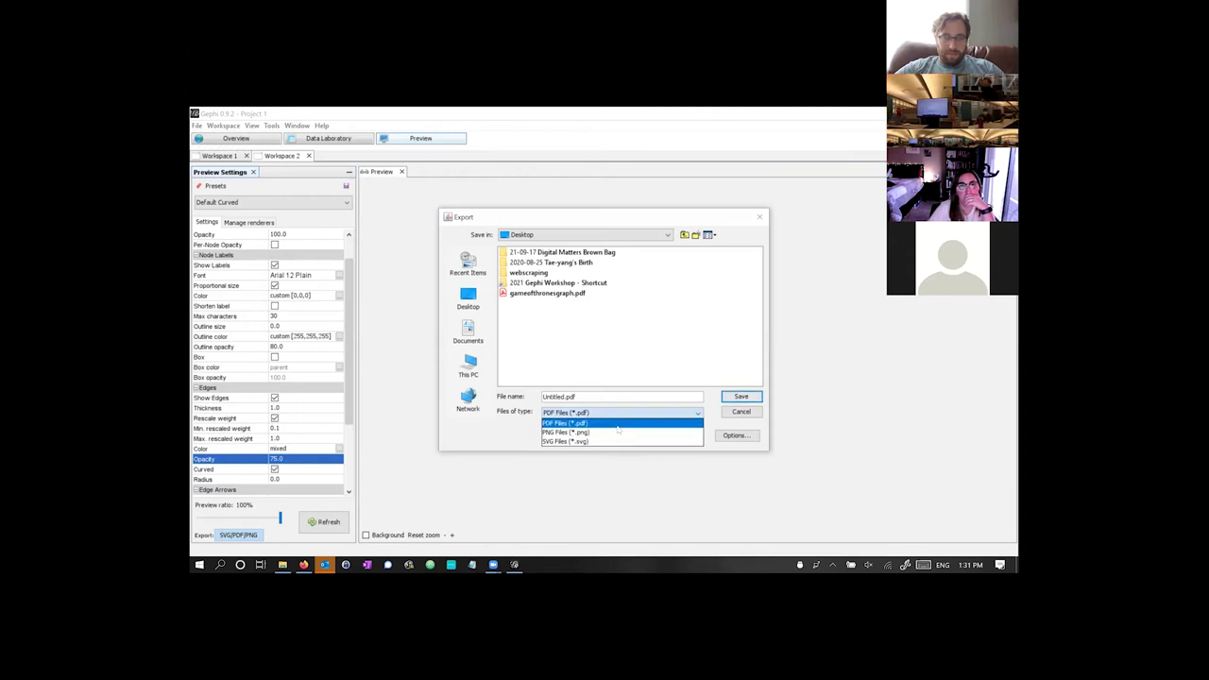
{"action": "left_click", "coordinate": [614, 422]}
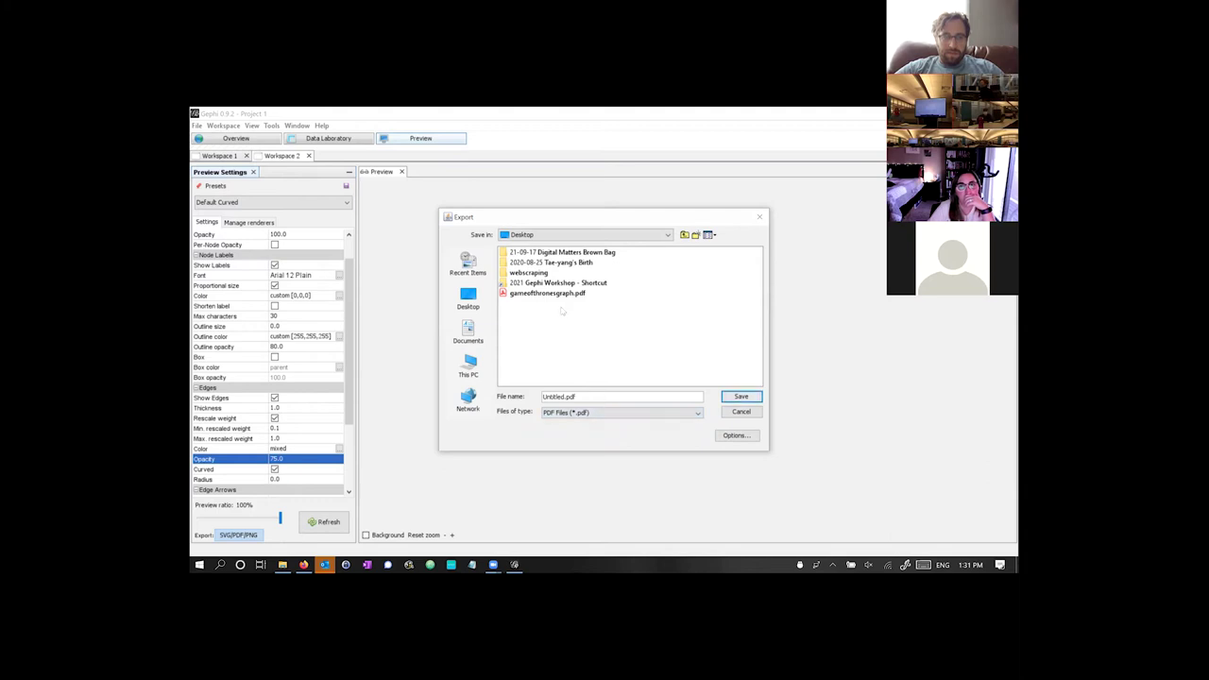
- Save the export on the Desktop as gameofthronesgraph.pdf, overwriting the existing file
{"action": "left_click", "coordinate": [564, 293]}
{"action": "left_click", "coordinate": [632, 397]}
{"action": "triple_click", "coordinate": [632, 397]}
{"action": "left_click", "coordinate": [554, 397]}
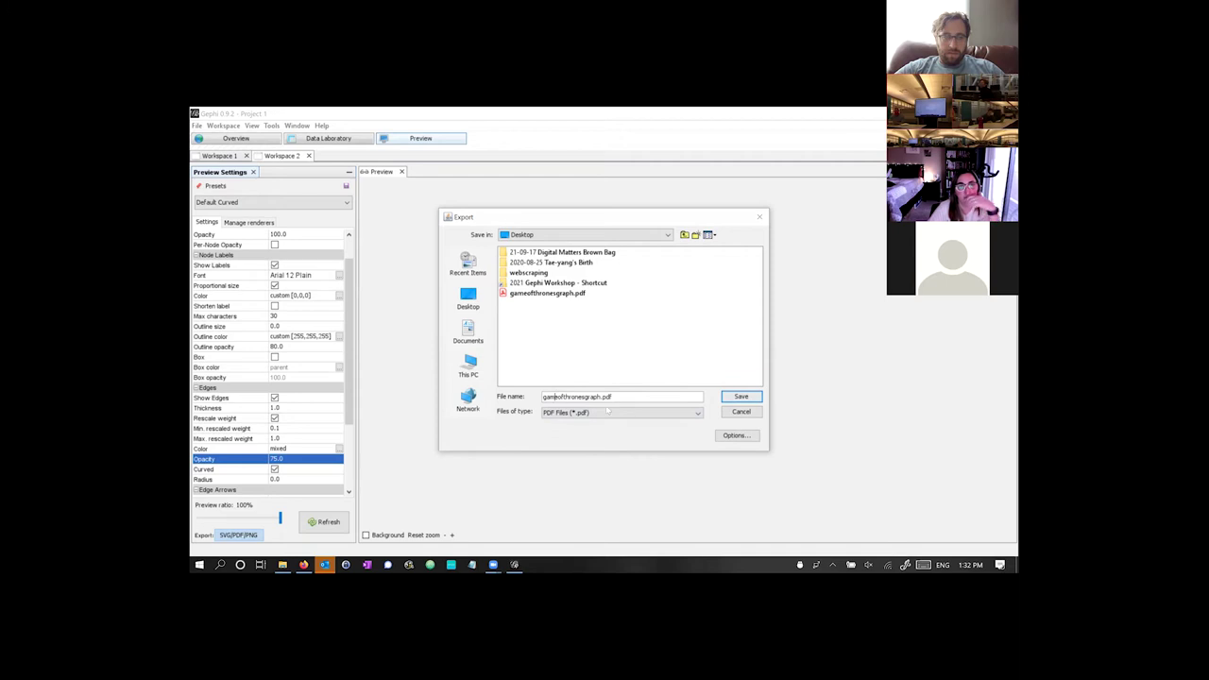
{"action": "left_click", "coordinate": [739, 397]}
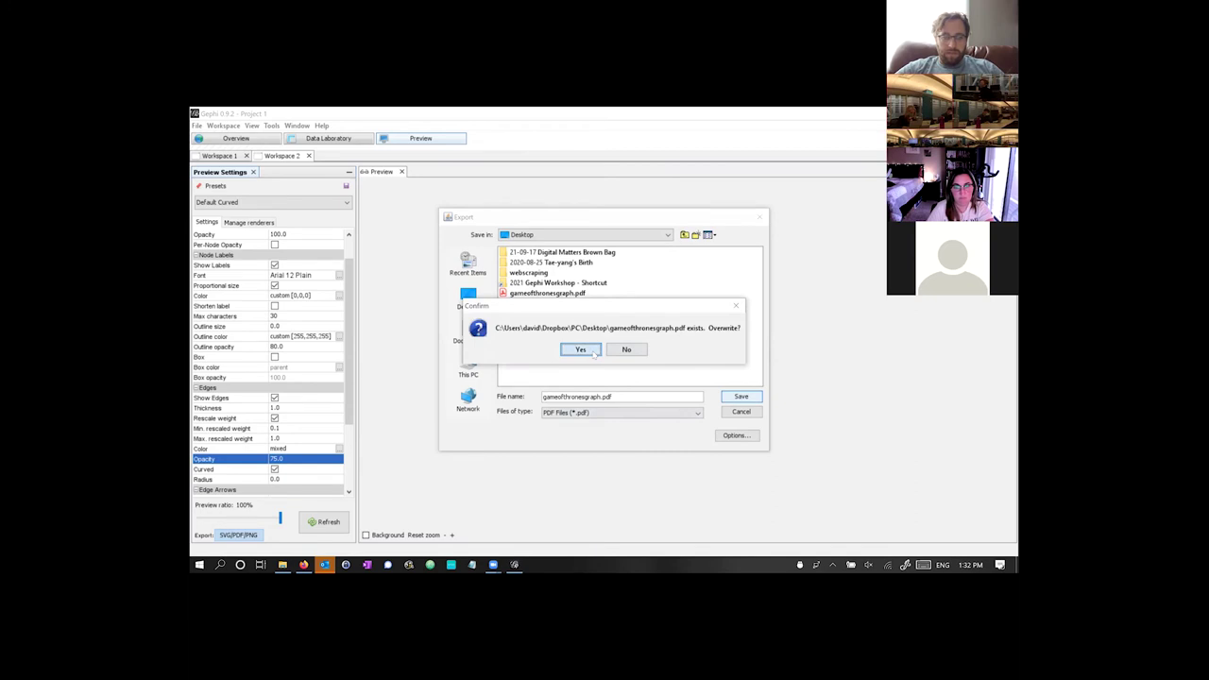
{"action": "left_click", "coordinate": [580, 350]}
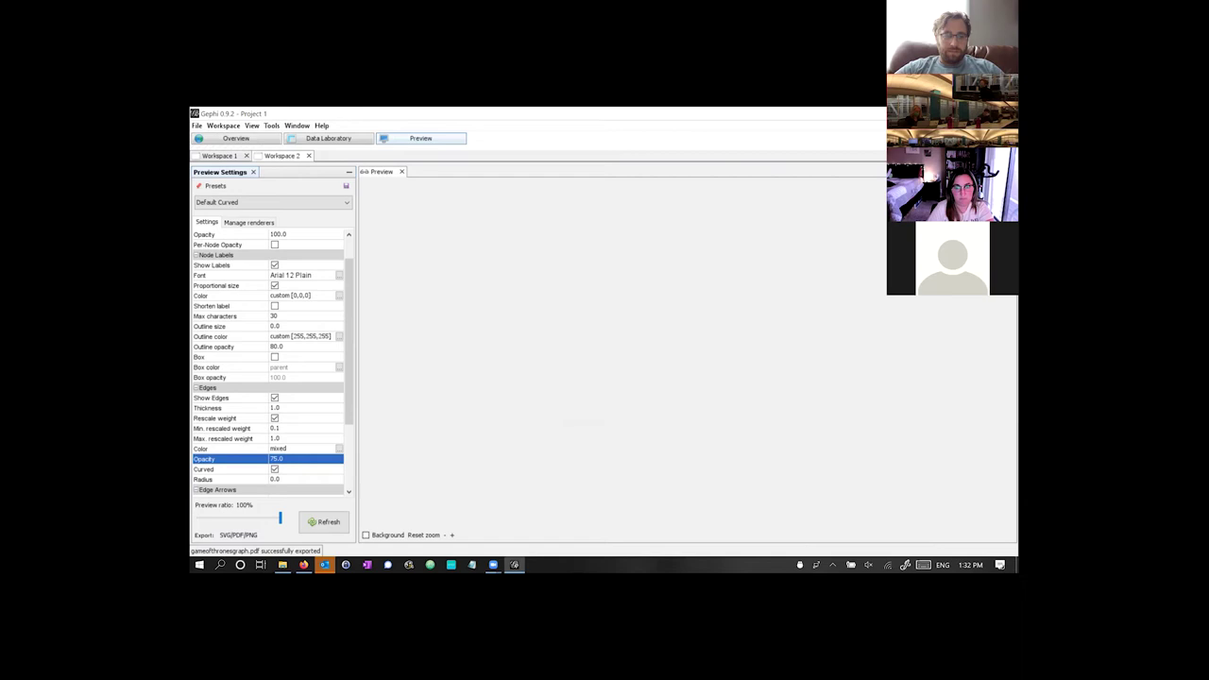
- Switch to File Explorer, widen its window on the Desktop folder and open gameofthronesgraph.pdf in Adobe Acrobat
{"action": "left_click", "coordinate": [283, 564]}
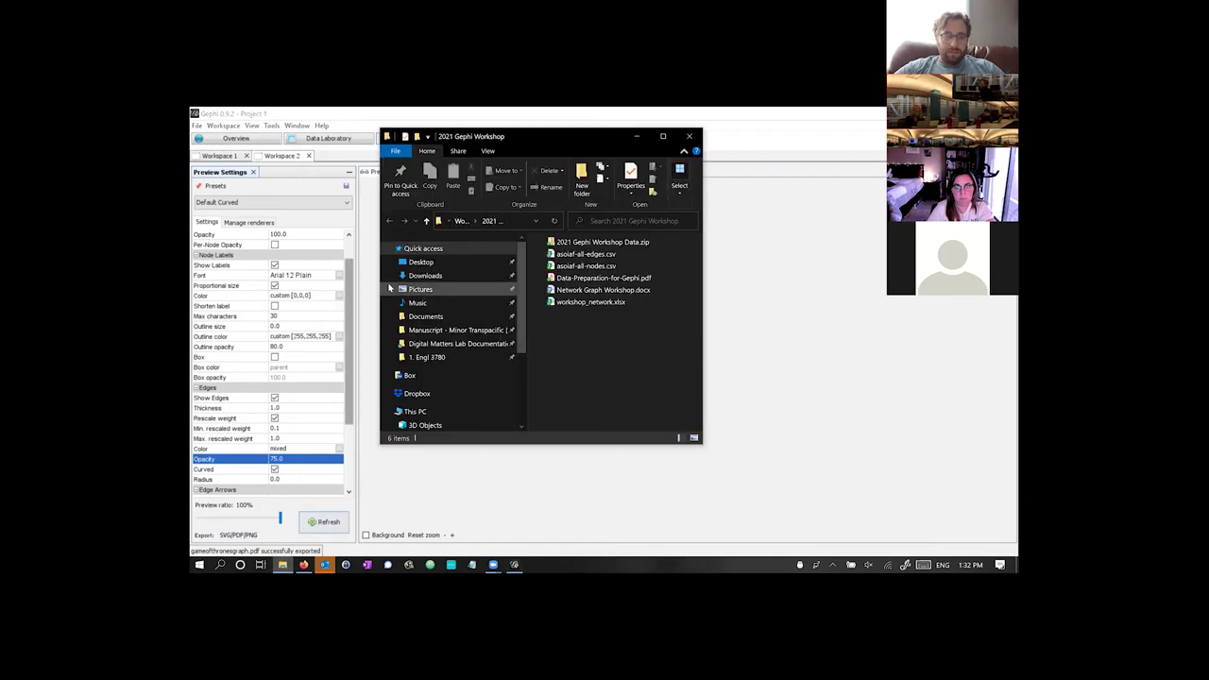
{"action": "left_click", "coordinate": [416, 265]}
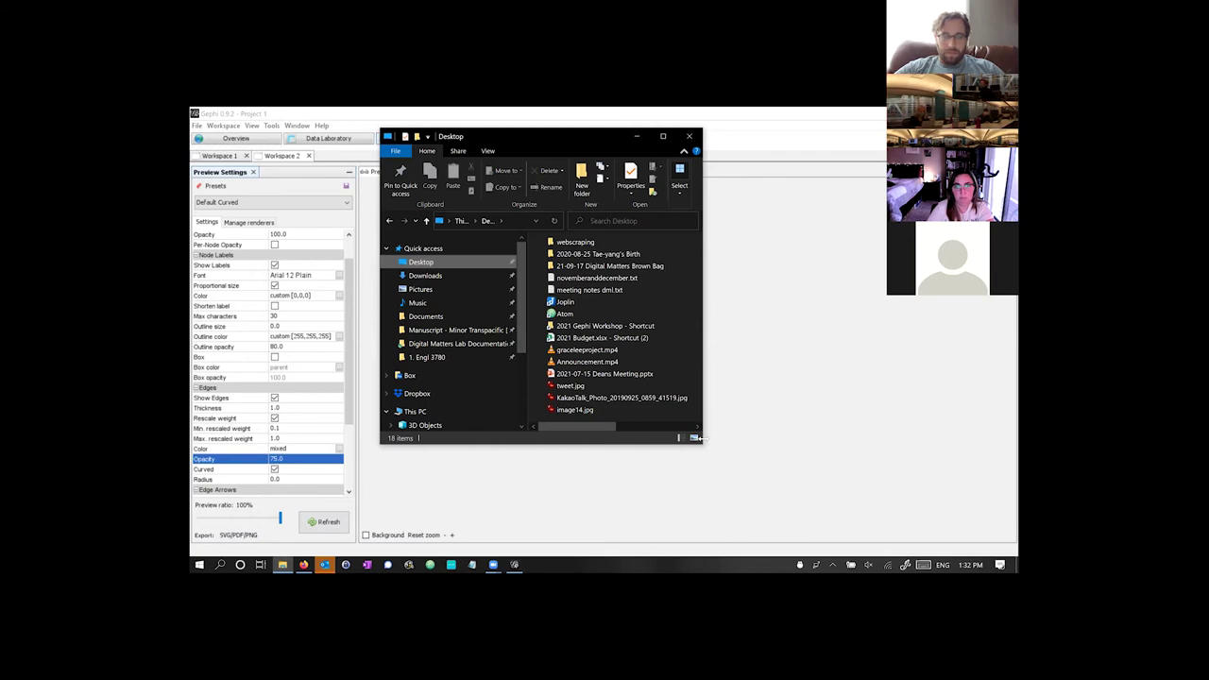
{"action": "left_click_drag", "start_coordinate": [699, 438], "coordinate": [975, 440]}
{"action": "double_click", "coordinate": [776, 255]}
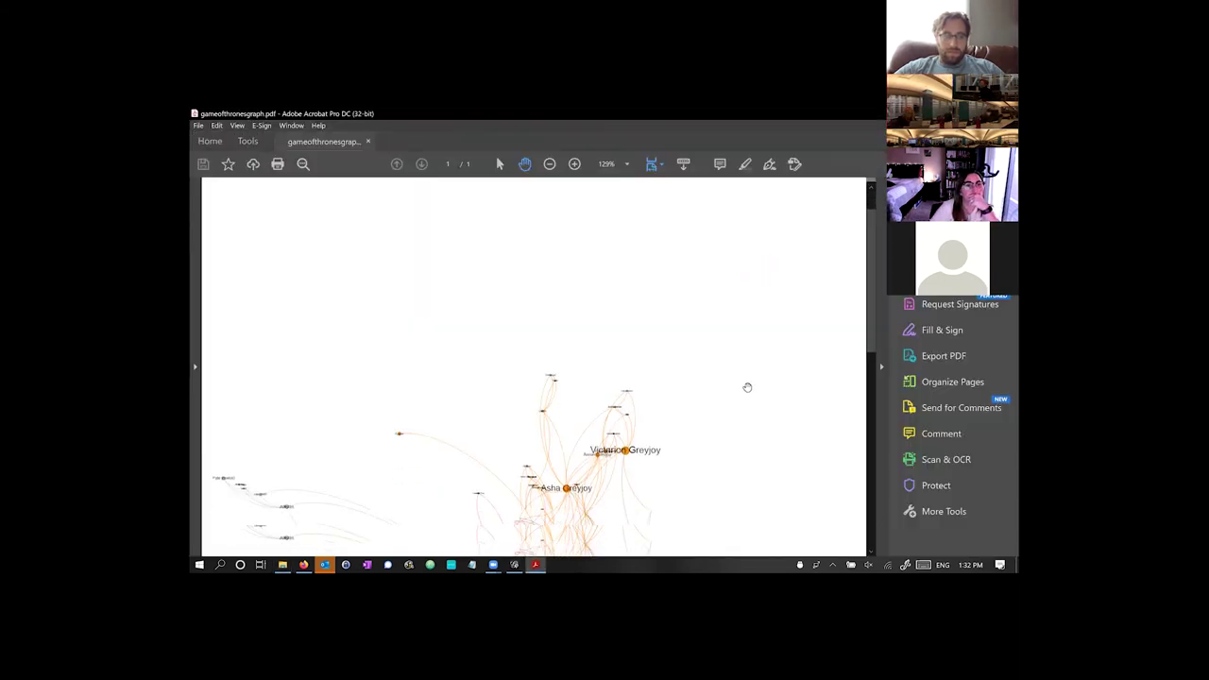
- Examine the exported graph's overall layout, main character labels and community colors, both up close and as a whole
{"action": "scroll", "coordinate": [745, 379], "scroll_direction": "down", "scroll_amount": 4}
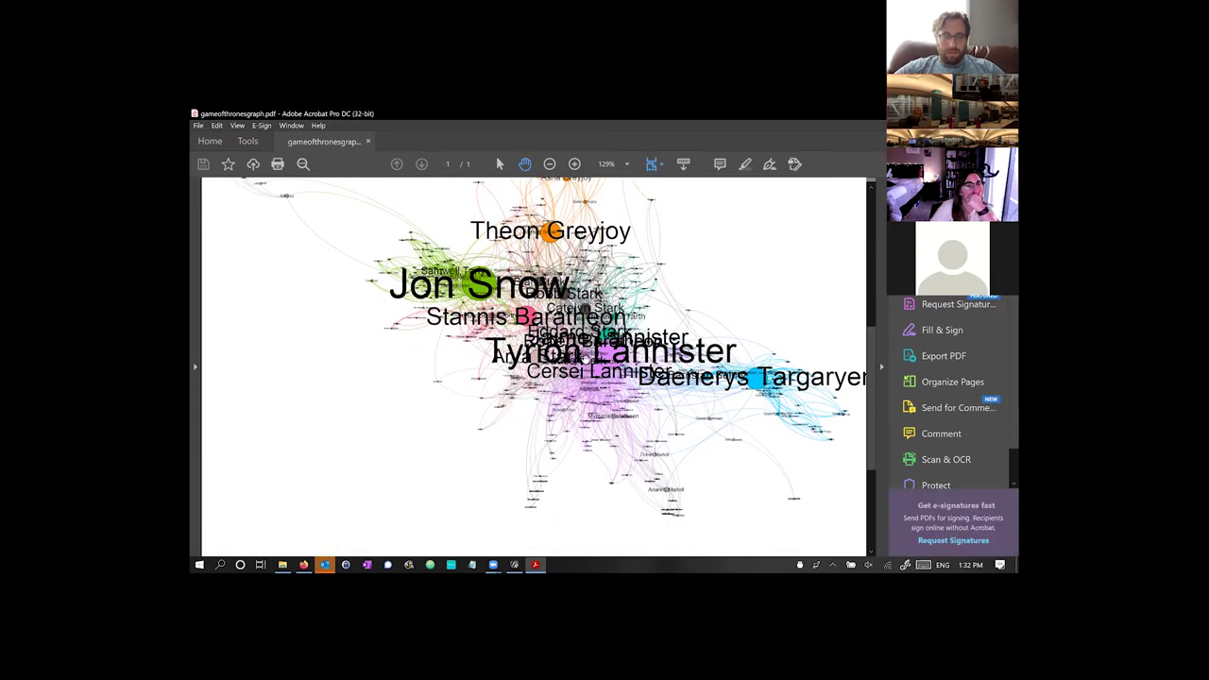
{"action": "scroll", "coordinate": [584, 357], "scroll_direction": "up", "scroll_amount": 3, "text": "ctrl"}
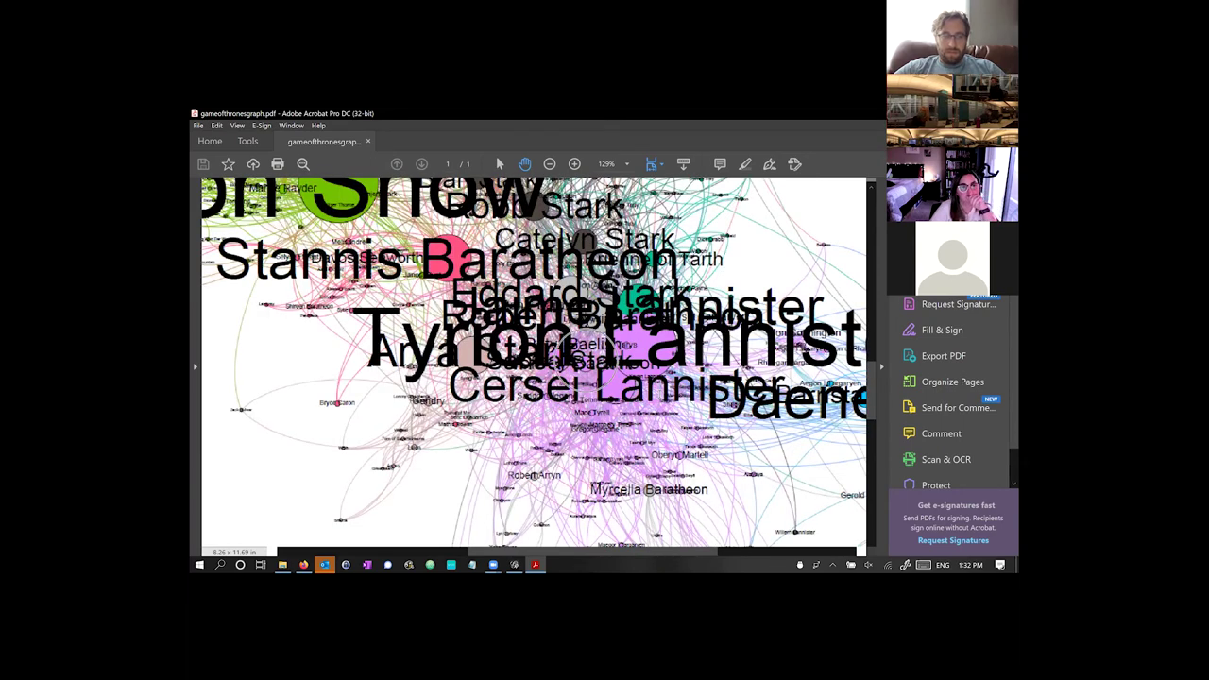
{"action": "scroll", "coordinate": [496, 156], "scroll_direction": "up", "scroll_amount": 3}
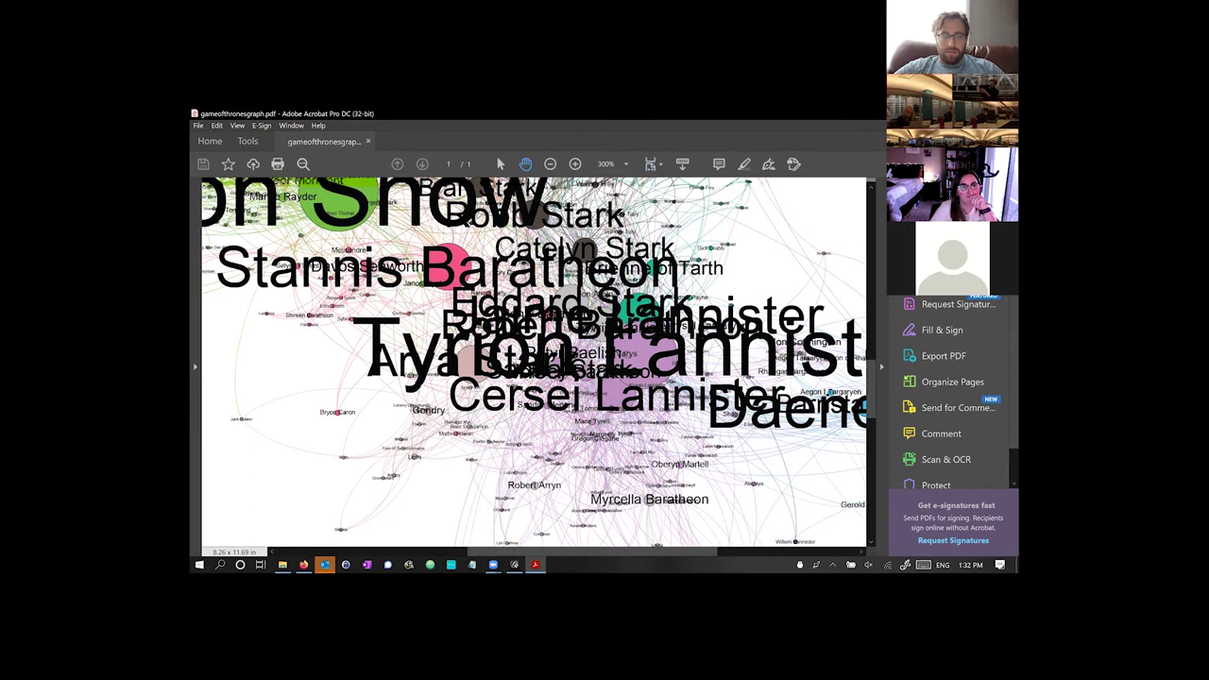
{"action": "scroll", "coordinate": [534, 362], "scroll_direction": "up", "scroll_amount": 1}
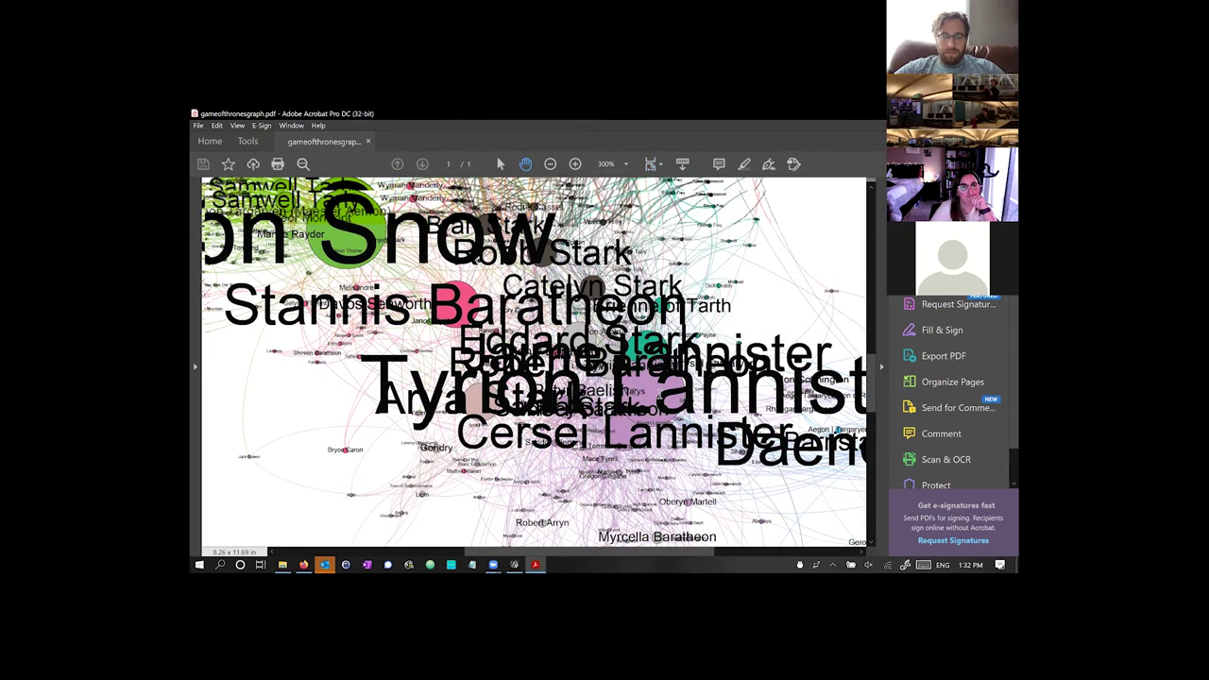
{"action": "scroll", "coordinate": [534, 361], "scroll_direction": "up", "scroll_amount": 1}
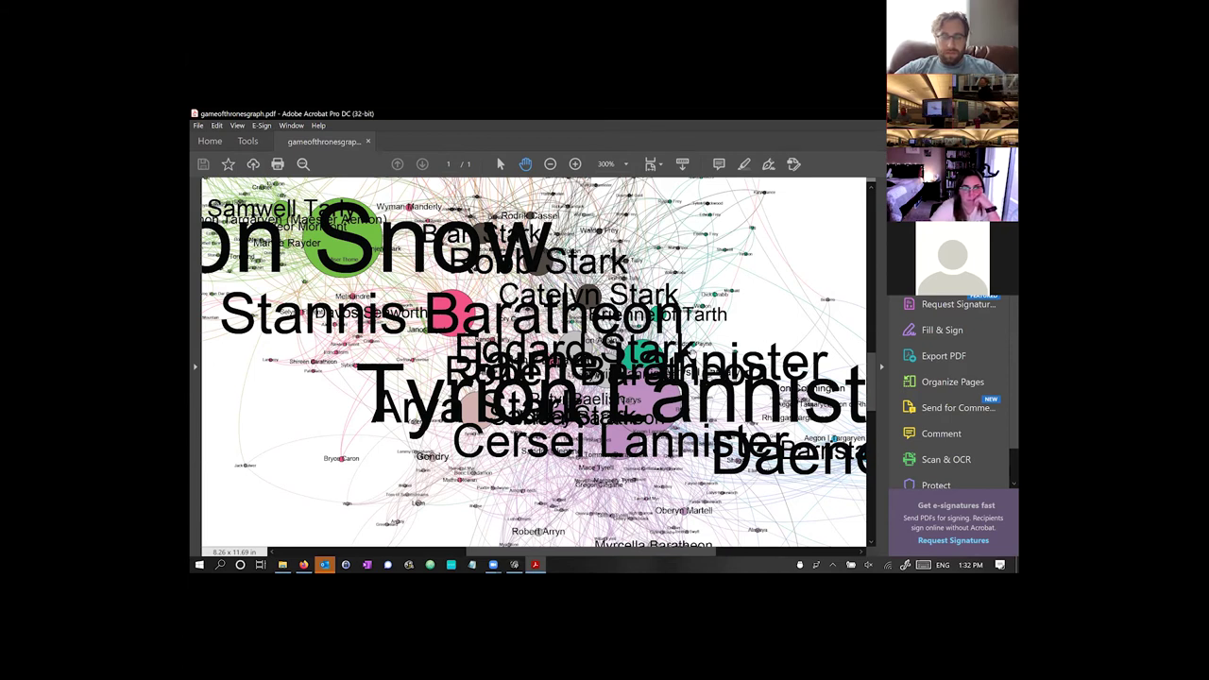
{"action": "scroll", "coordinate": [674, 346], "scroll_direction": "down", "scroll_amount": 6}
{"action": "scroll", "coordinate": [674, 346], "scroll_direction": "up", "scroll_amount": 2}
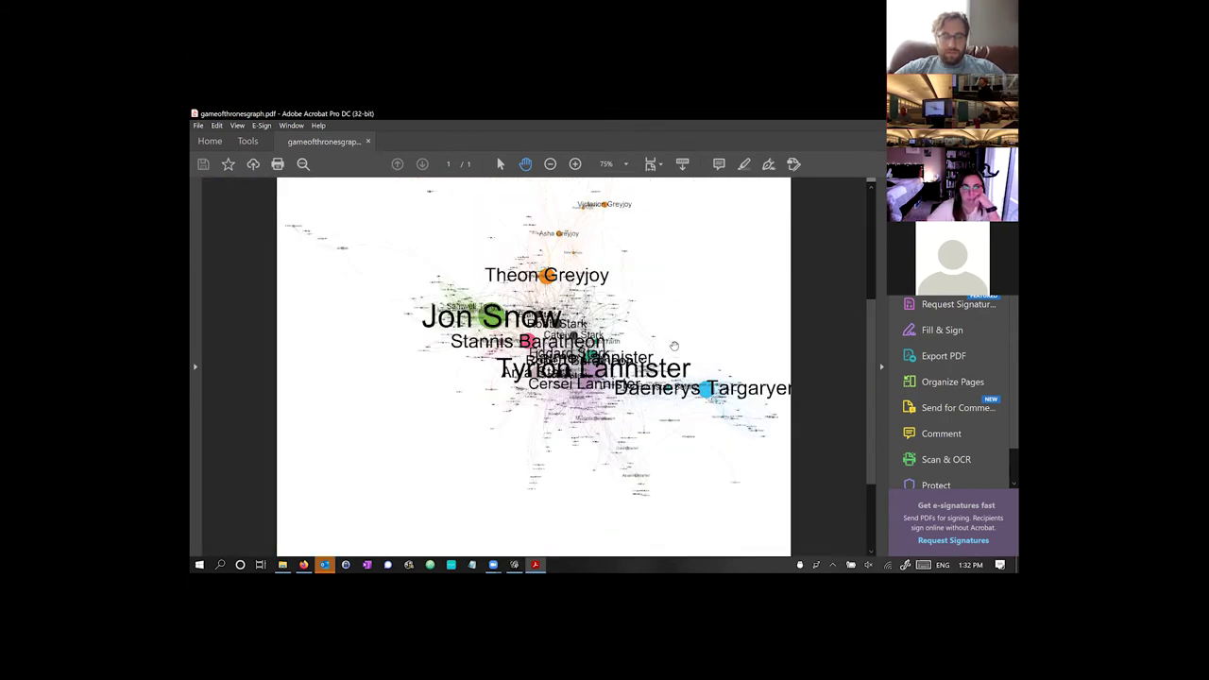
{"action": "scroll", "coordinate": [581, 349], "scroll_direction": "up", "scroll_amount": 1}
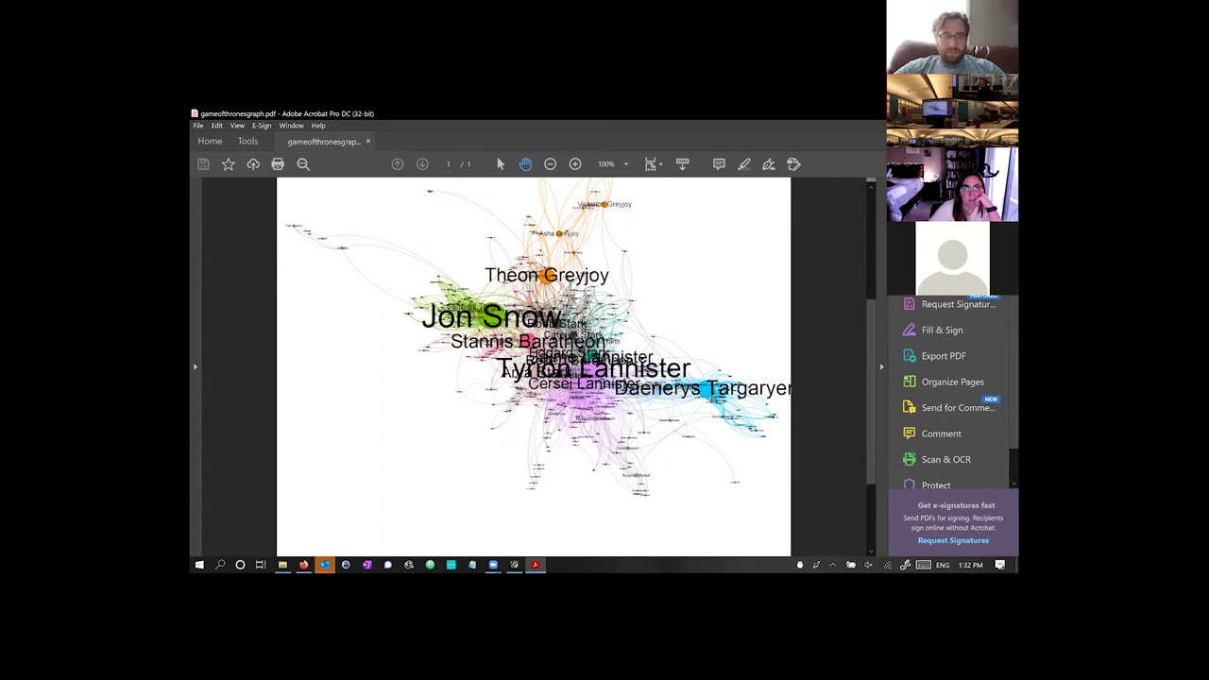
{"action": "scroll", "coordinate": [733, 463], "scroll_direction": "up", "scroll_amount": 1}
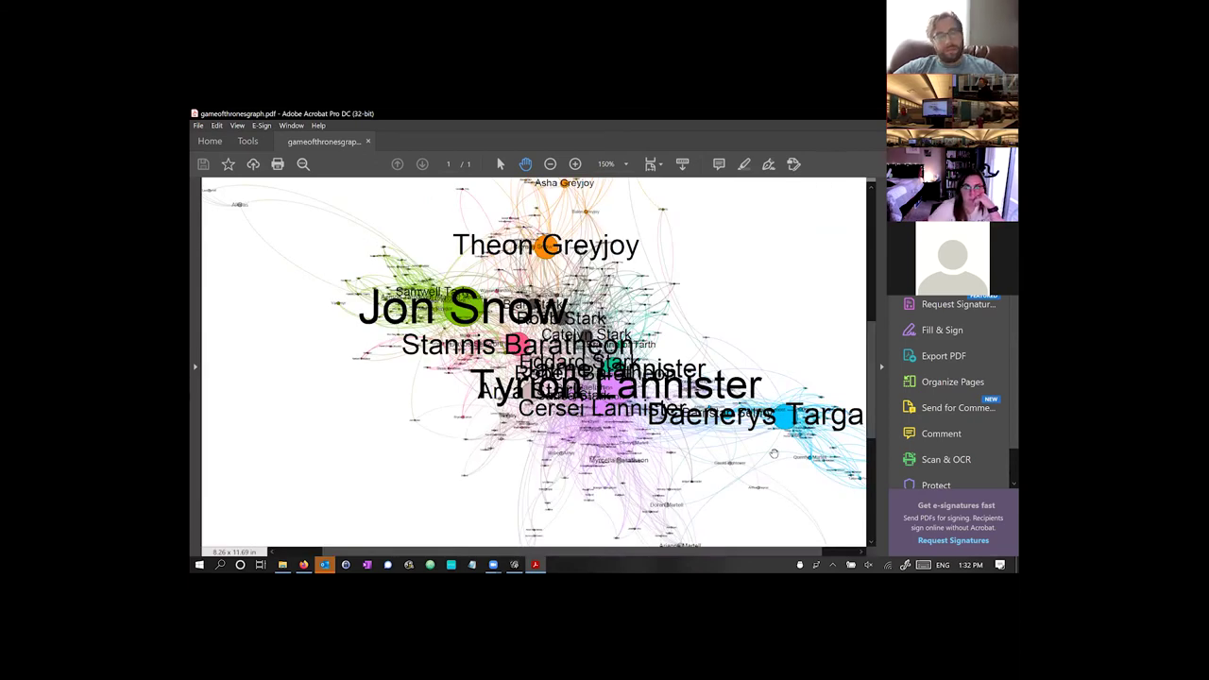
{"action": "left_click_drag", "start_coordinate": [765, 386], "coordinate": [735, 362]}
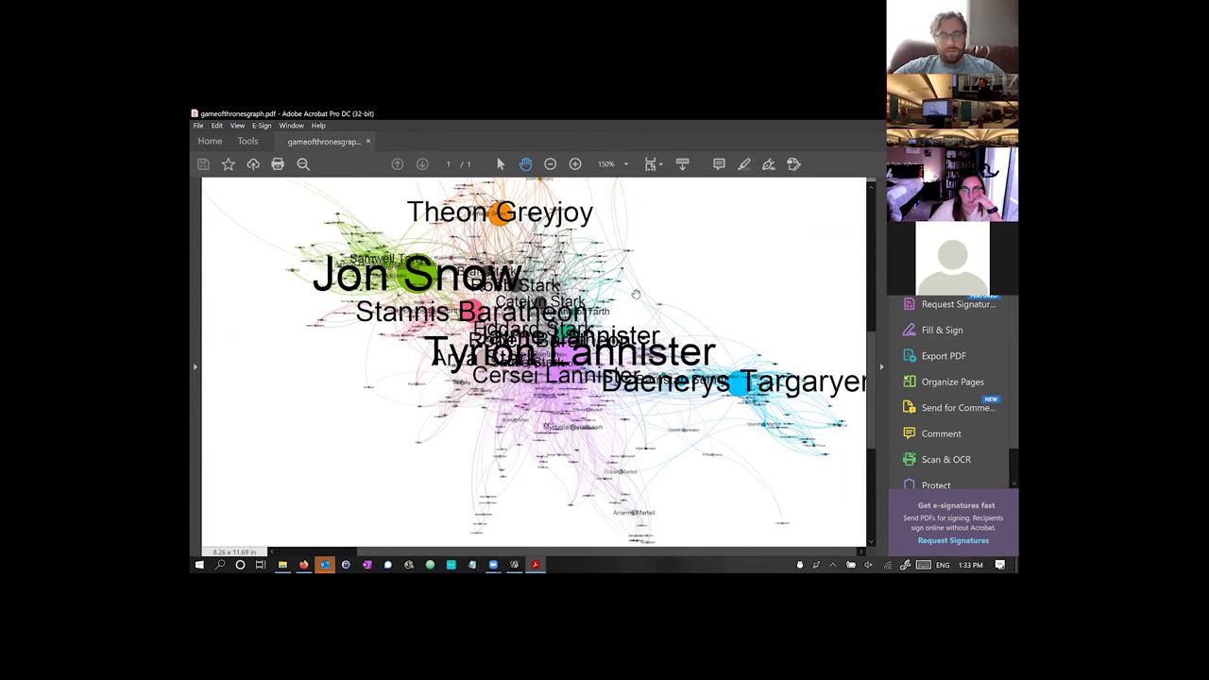
{"action": "left_click_drag", "start_coordinate": [613, 255], "coordinate": [652, 313]}
{"action": "left_click_drag", "start_coordinate": [529, 189], "coordinate": [572, 296]}
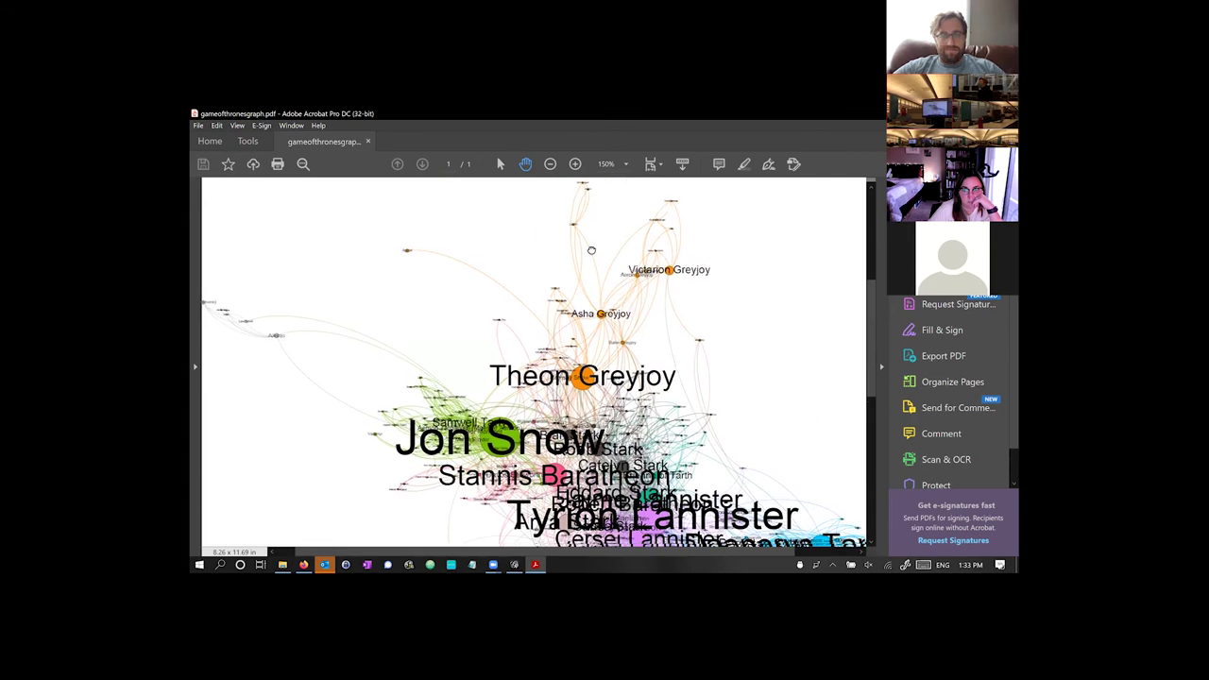
{"action": "left_click_drag", "start_coordinate": [587, 243], "coordinate": [530, 82]}
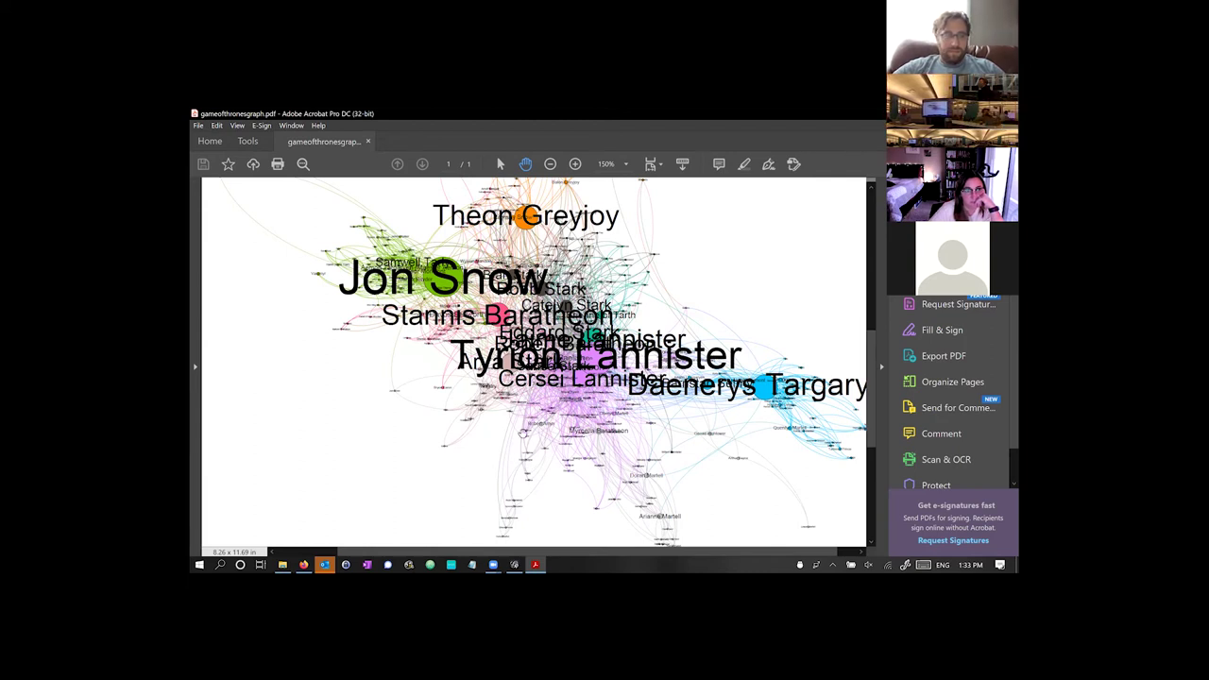
- Inspect the small character nodes around Bryce Caron and Gendry up close, and compare them with the lower clusters near Daenerys Targaryen
{"action": "scroll", "coordinate": [451, 366], "scroll_direction": "down", "scroll_amount": 1}
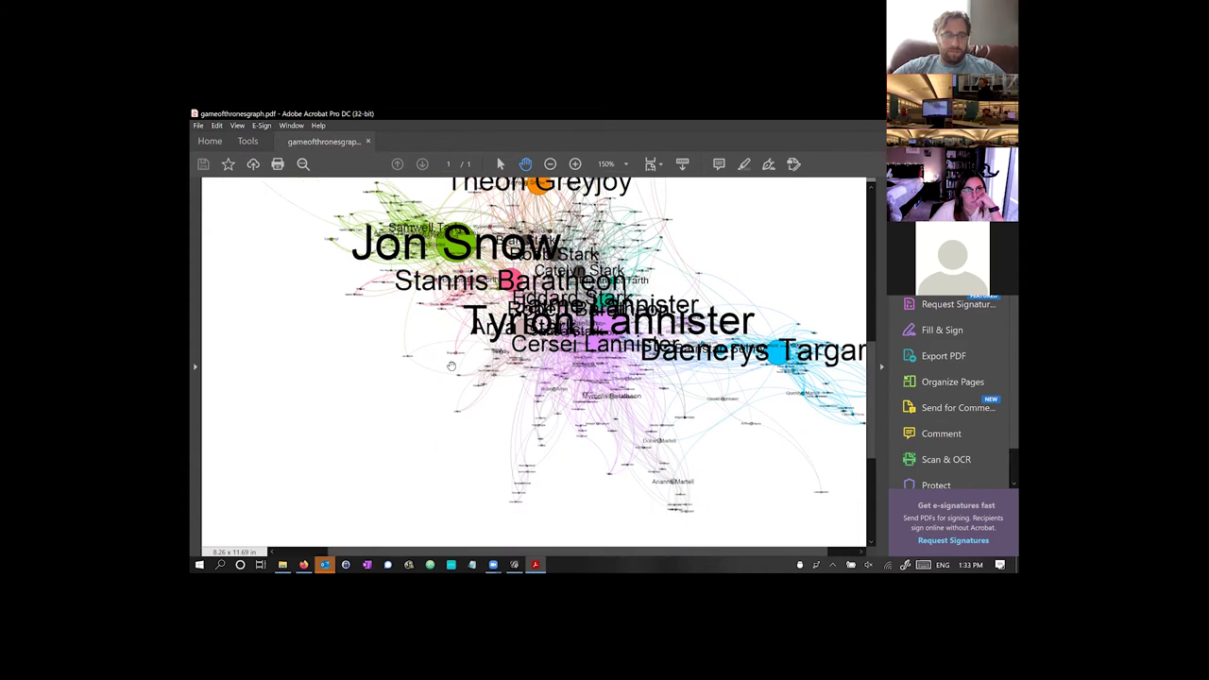
{"action": "scroll", "coordinate": [501, 284], "scroll_direction": "up", "scroll_amount": 6}
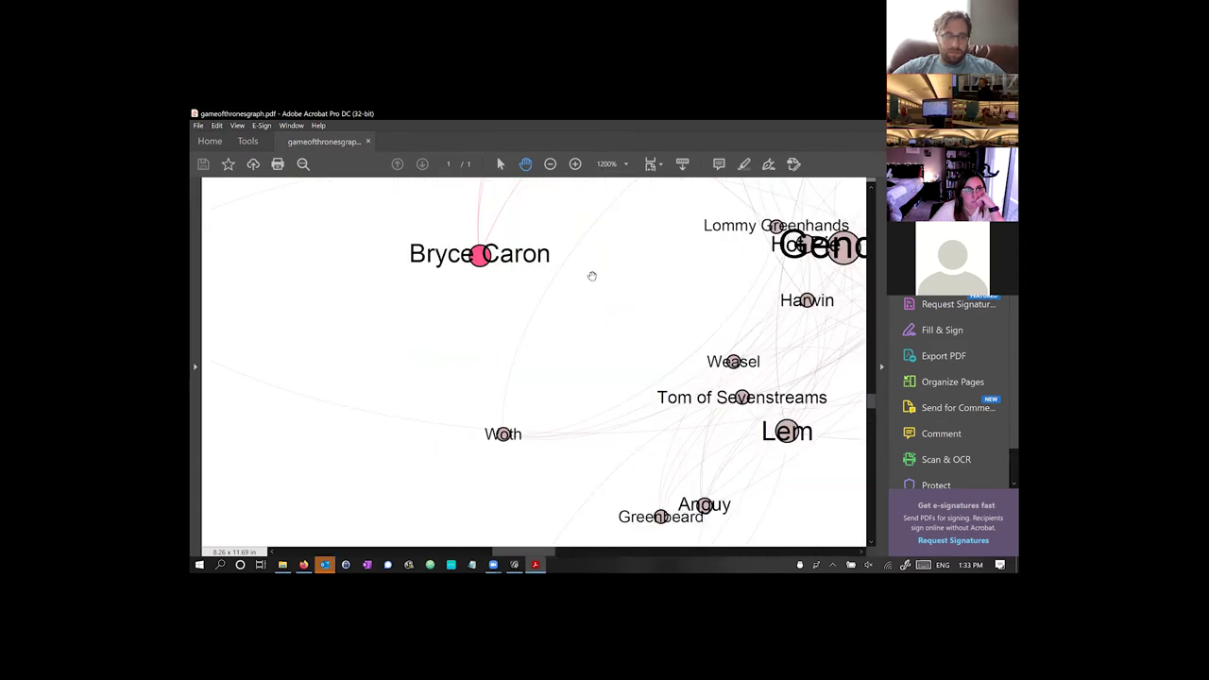
{"action": "scroll", "coordinate": [521, 332], "scroll_direction": "right", "scroll_amount": 2}
{"action": "scroll", "coordinate": [521, 332], "scroll_direction": "up", "scroll_amount": 1}
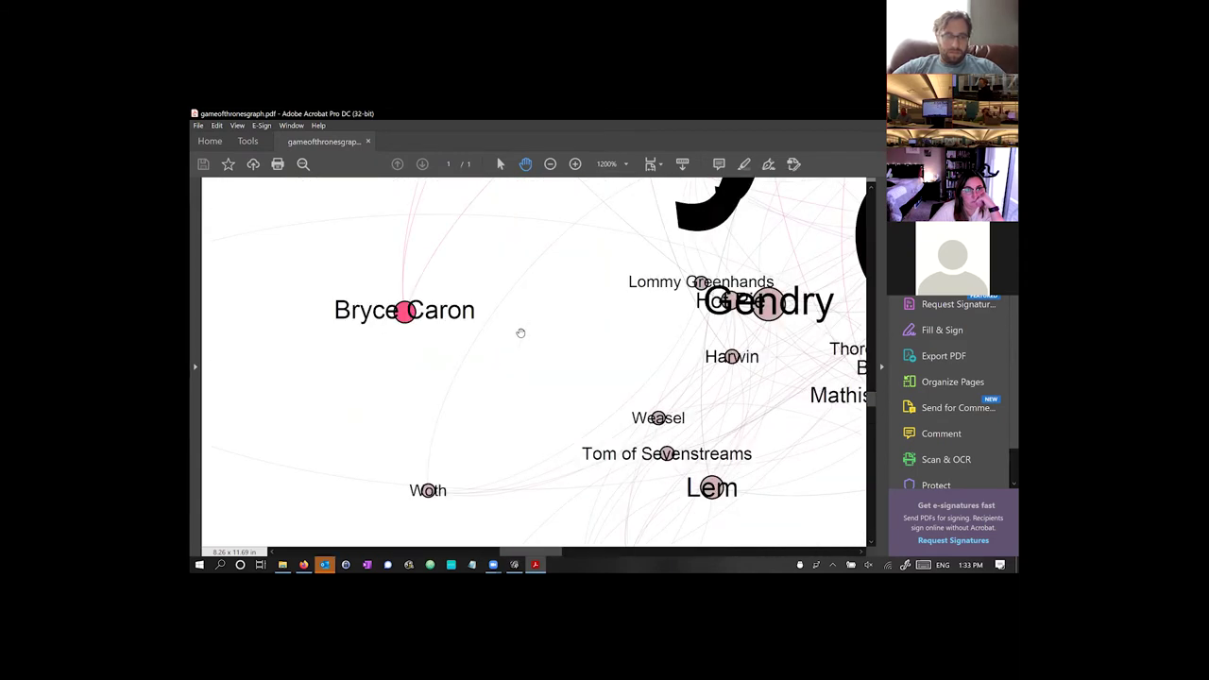
{"action": "scroll", "coordinate": [475, 301], "scroll_direction": "down", "scroll_amount": 2}
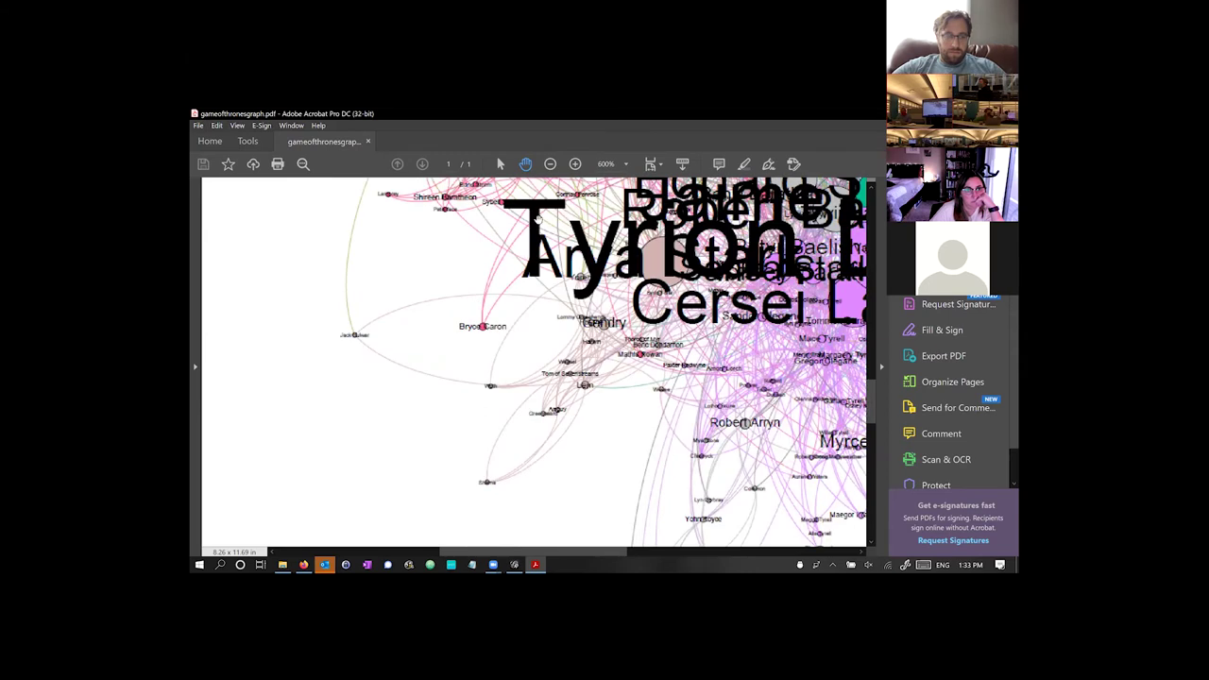
{"action": "scroll", "coordinate": [505, 331], "scroll_direction": "down", "scroll_amount": 3}
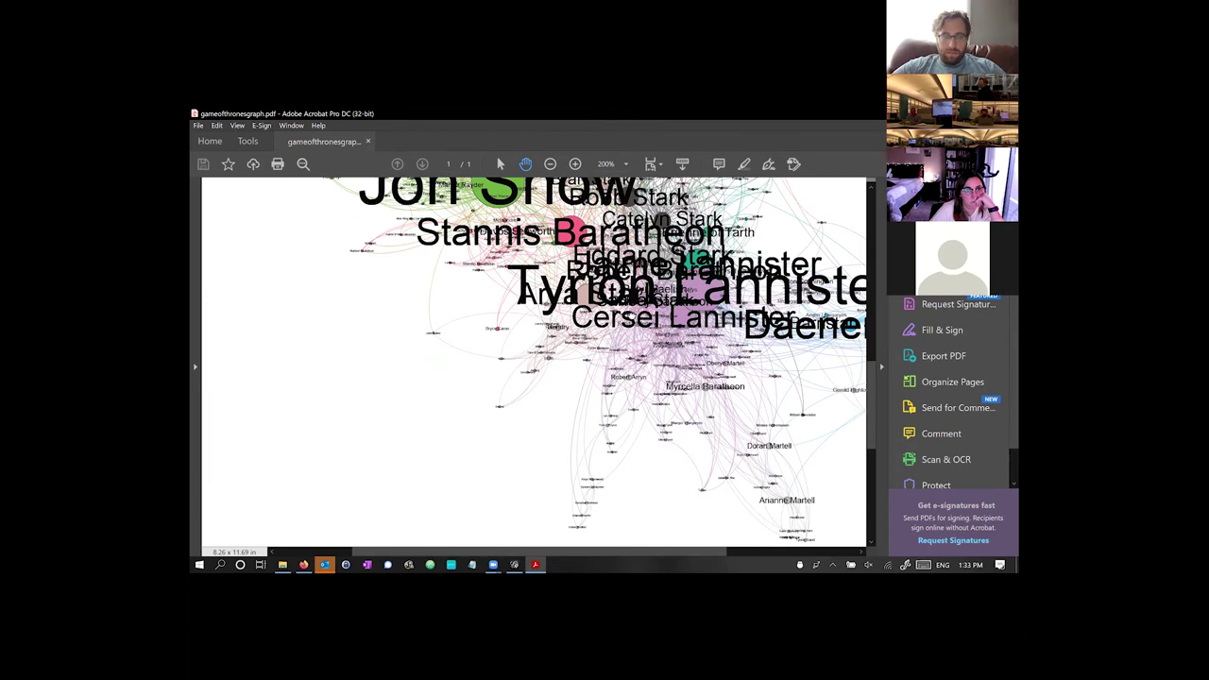
{"action": "left_click_drag", "start_coordinate": [791, 203], "coordinate": [657, 303]}
{"action": "left_click_drag", "start_coordinate": [697, 452], "coordinate": [644, 343]}
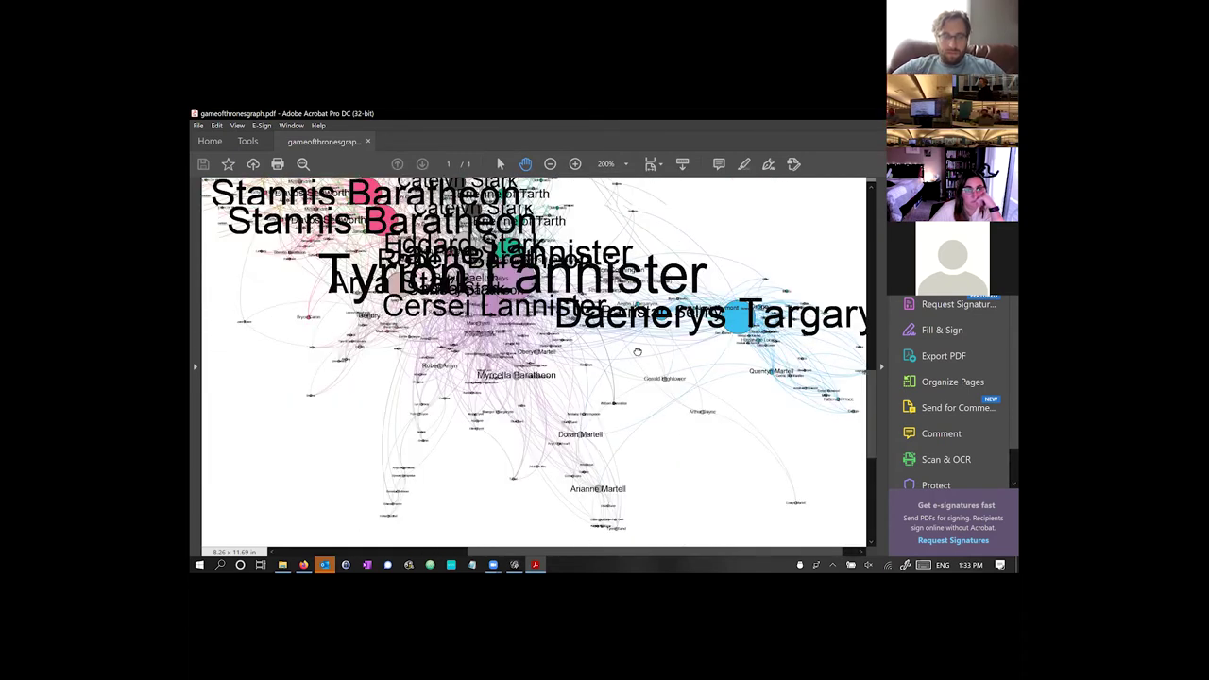
- Examine the Greyjoy cluster at the graph's upper edge and its links down to the central characters
{"action": "scroll", "coordinate": [633, 356], "scroll_direction": "up", "scroll_amount": 4}
{"action": "scroll", "coordinate": [595, 255], "scroll_direction": "up", "scroll_amount": 2}
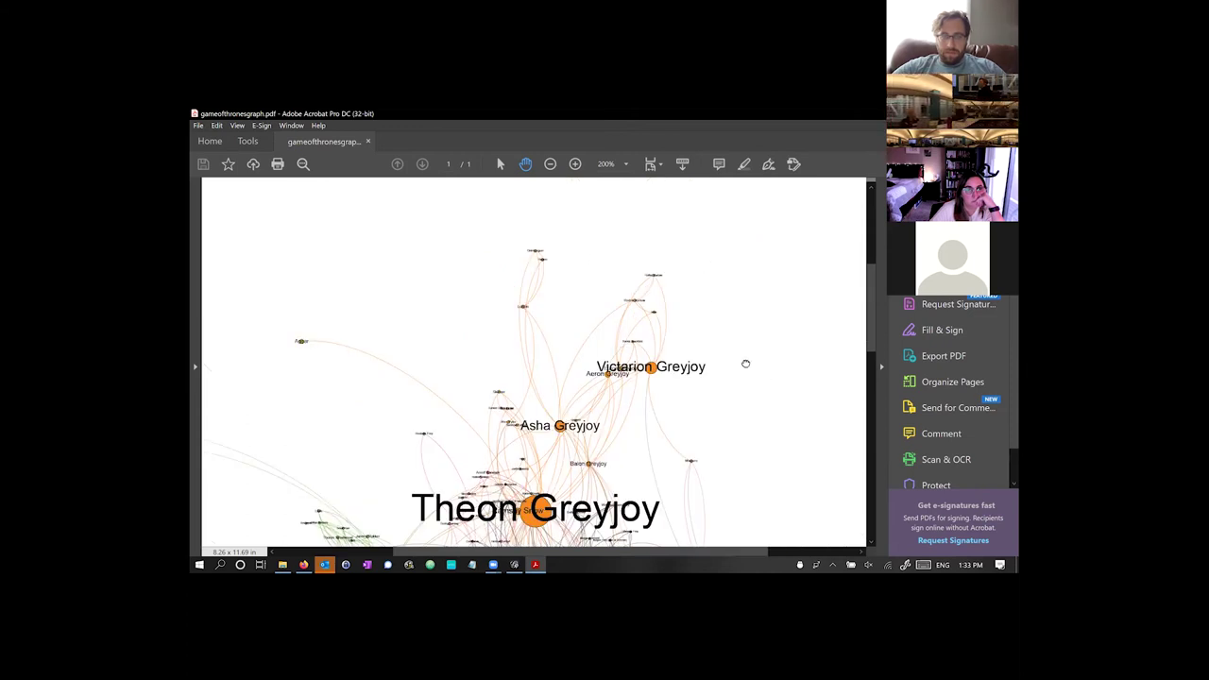
{"action": "scroll", "coordinate": [747, 326], "scroll_direction": "down", "scroll_amount": 3}
{"action": "scroll", "coordinate": [760, 302], "scroll_direction": "down", "scroll_amount": 1}
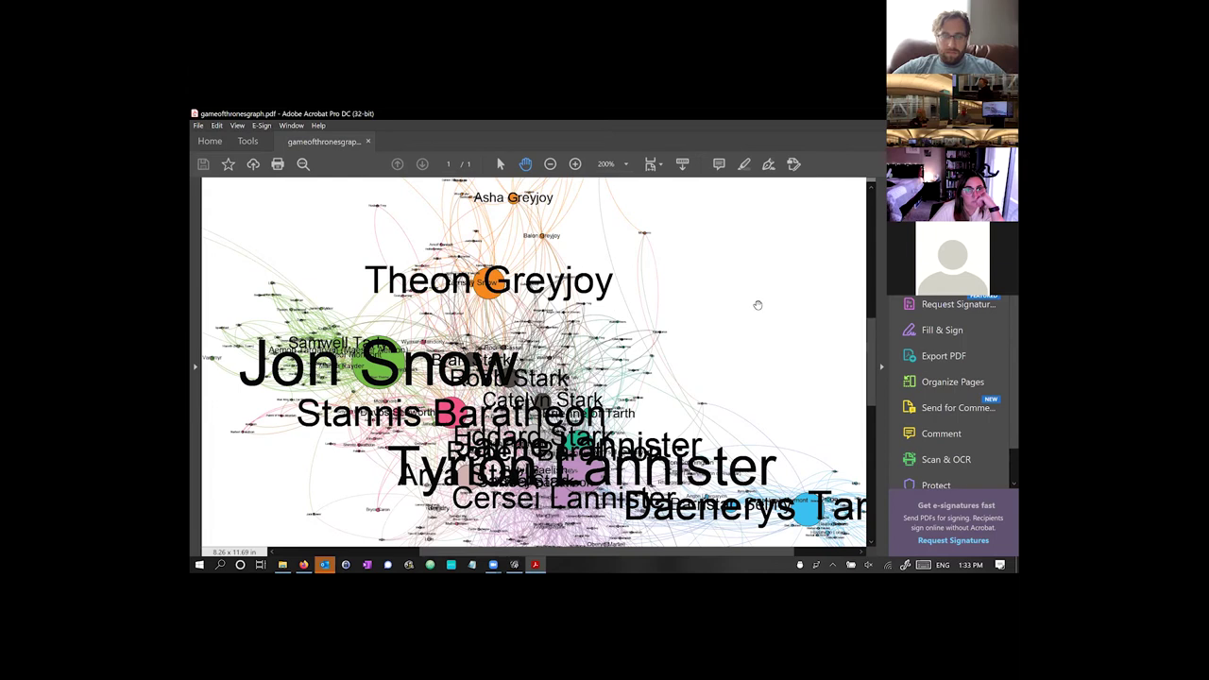
{"action": "scroll", "coordinate": [737, 298], "scroll_direction": "down", "scroll_amount": 1}
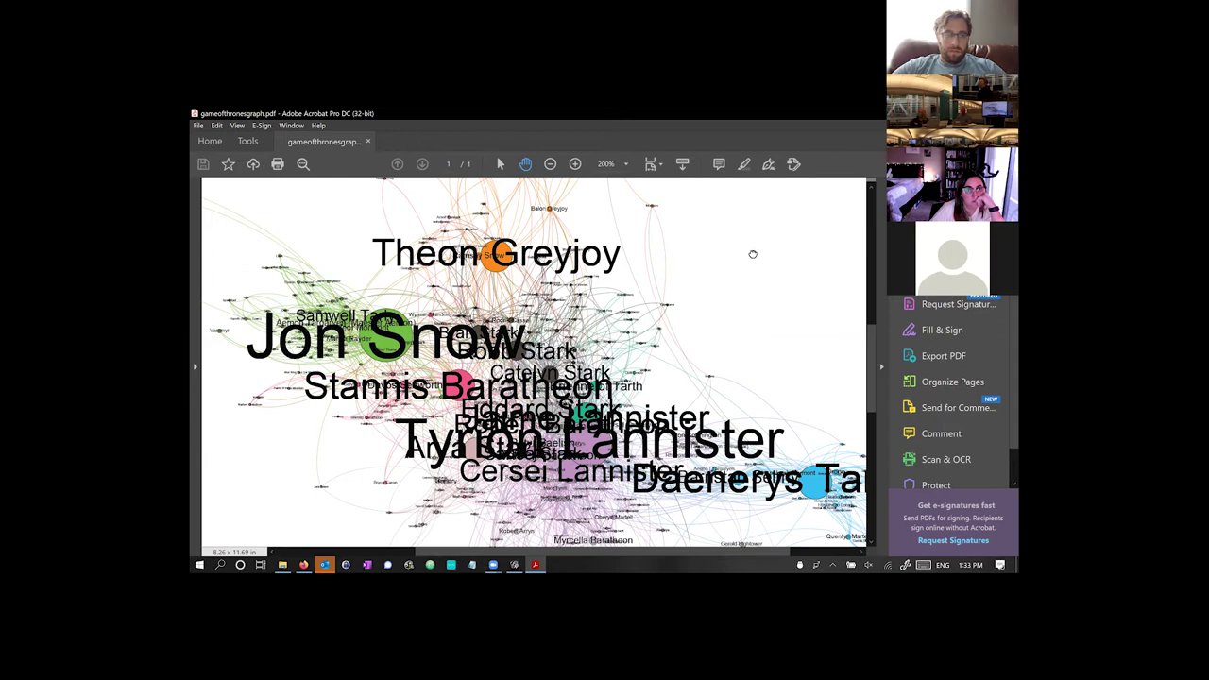
{"action": "scroll", "coordinate": [752, 255], "scroll_direction": "down", "scroll_amount": 1}
{"action": "scroll", "coordinate": [747, 250], "scroll_direction": "down", "scroll_amount": 1}
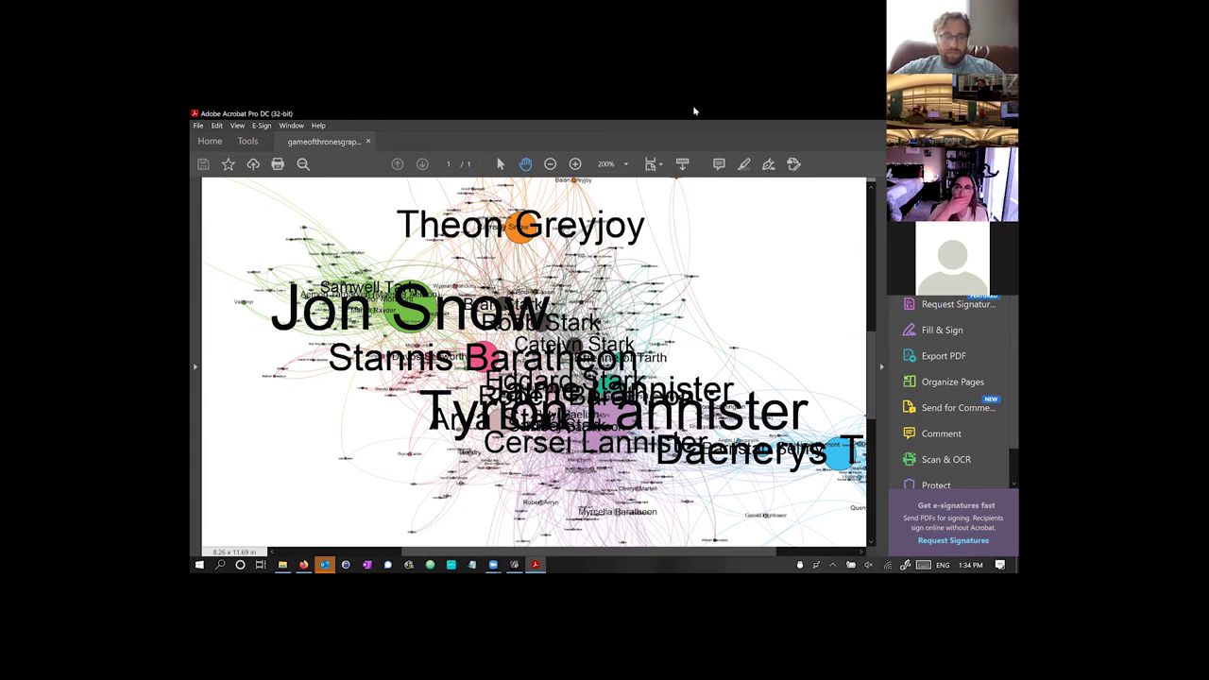
- Close the exported PDF and open workshop_network.xlsx in Excel from the 2021 Gephi Workshop folder
{"action": "key", "text": "alt+F4"}
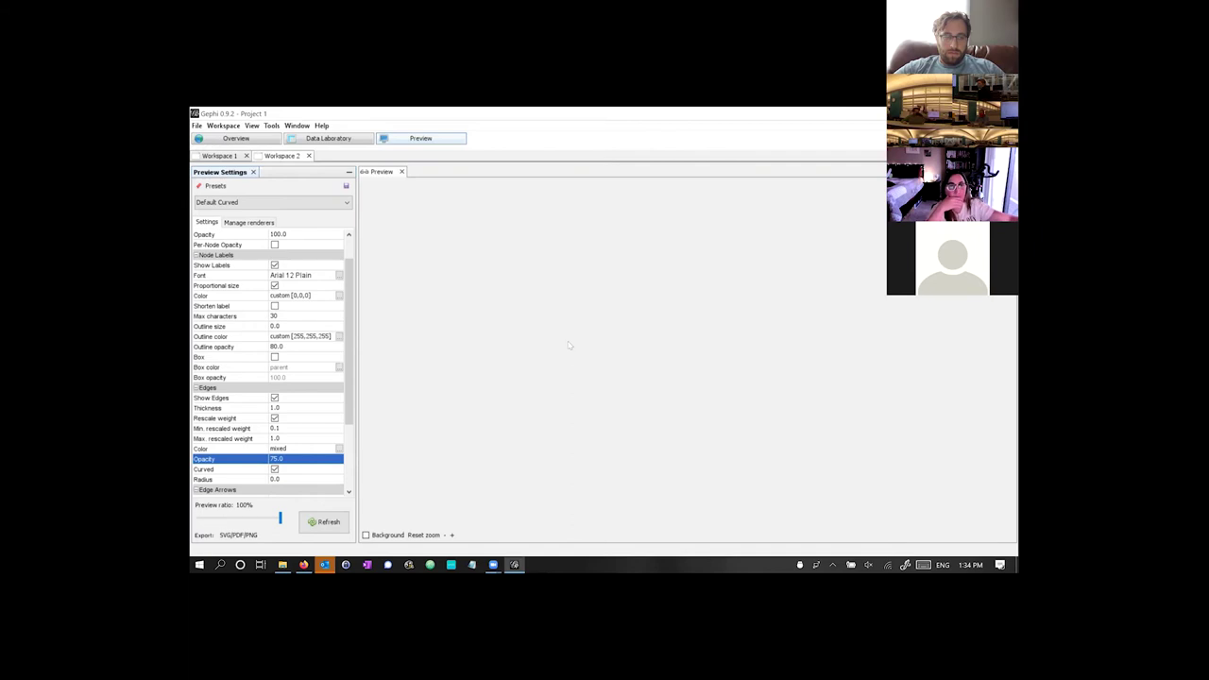
{"action": "left_click", "coordinate": [282, 564]}
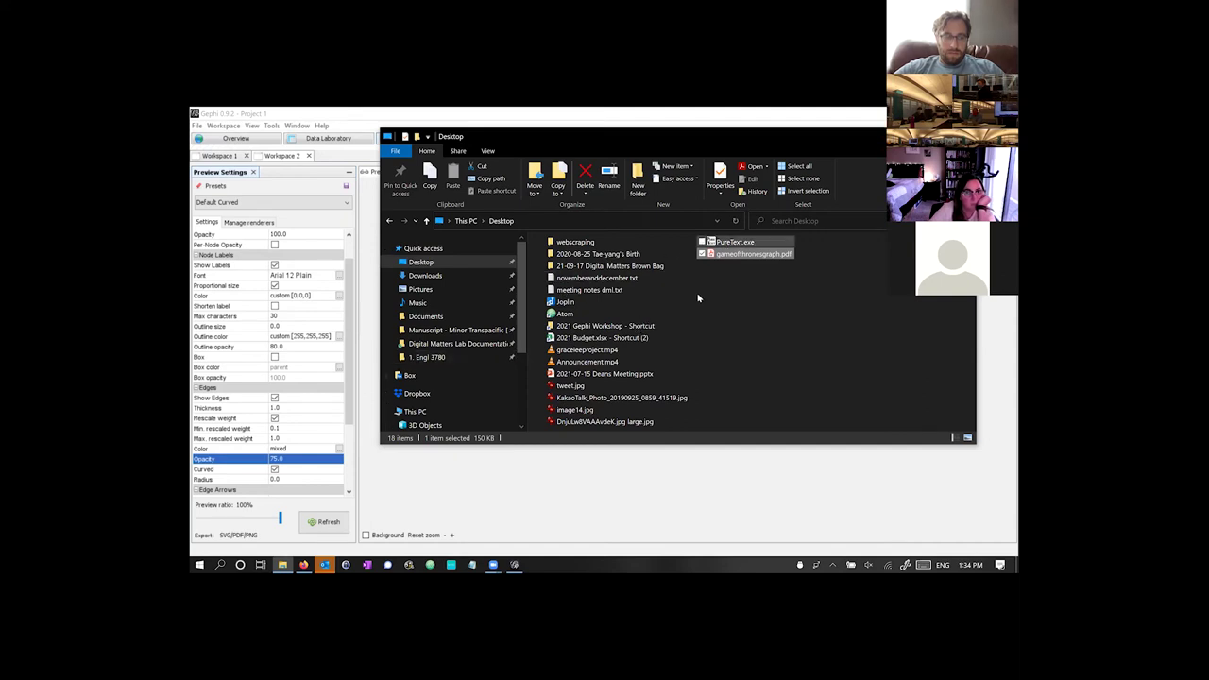
{"action": "left_click", "coordinate": [625, 331]}
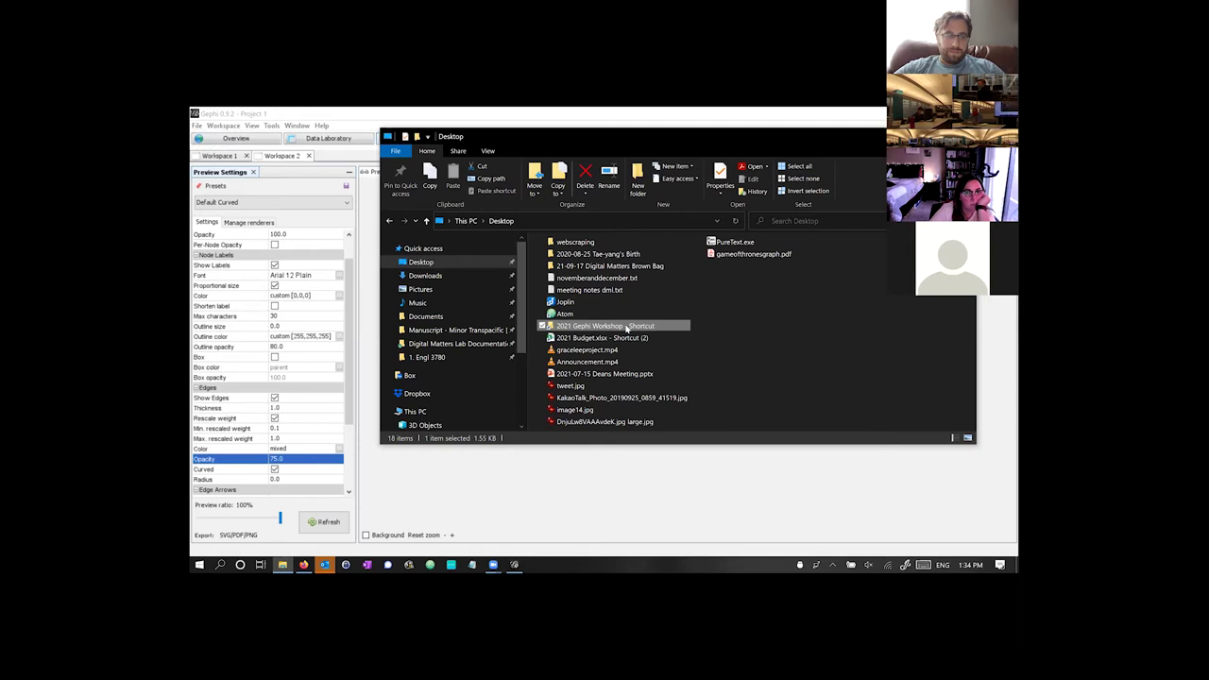
{"action": "double_click", "coordinate": [626, 328]}
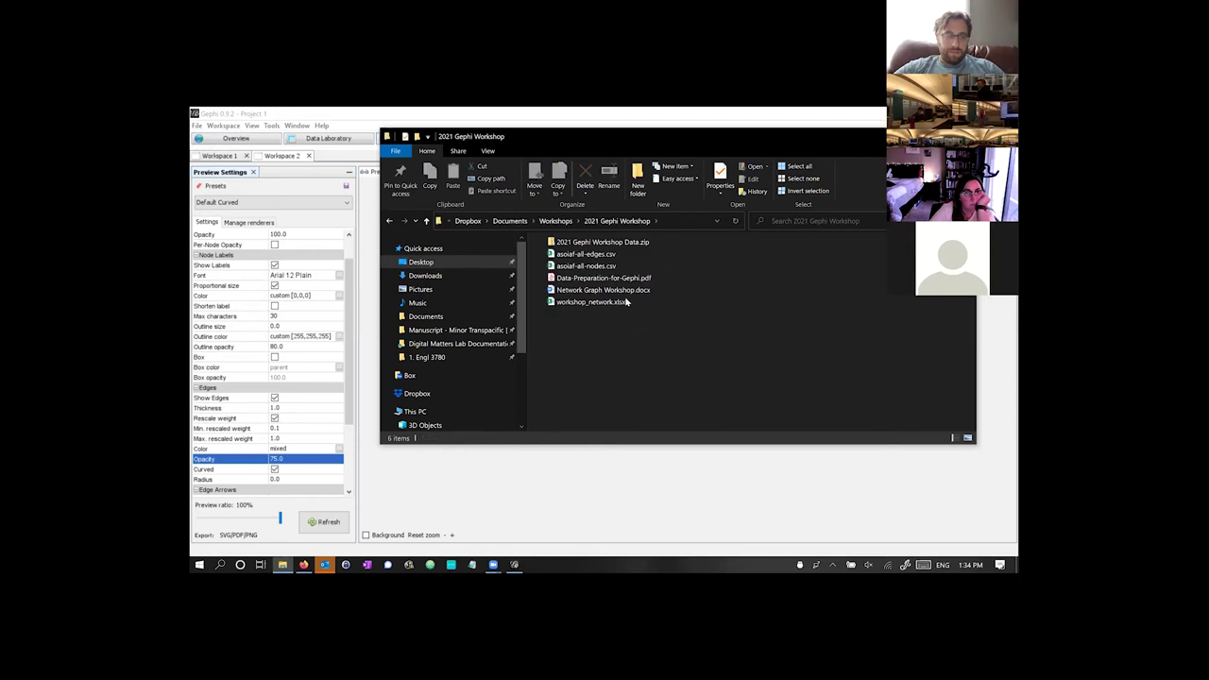
{"action": "left_click", "coordinate": [614, 308]}
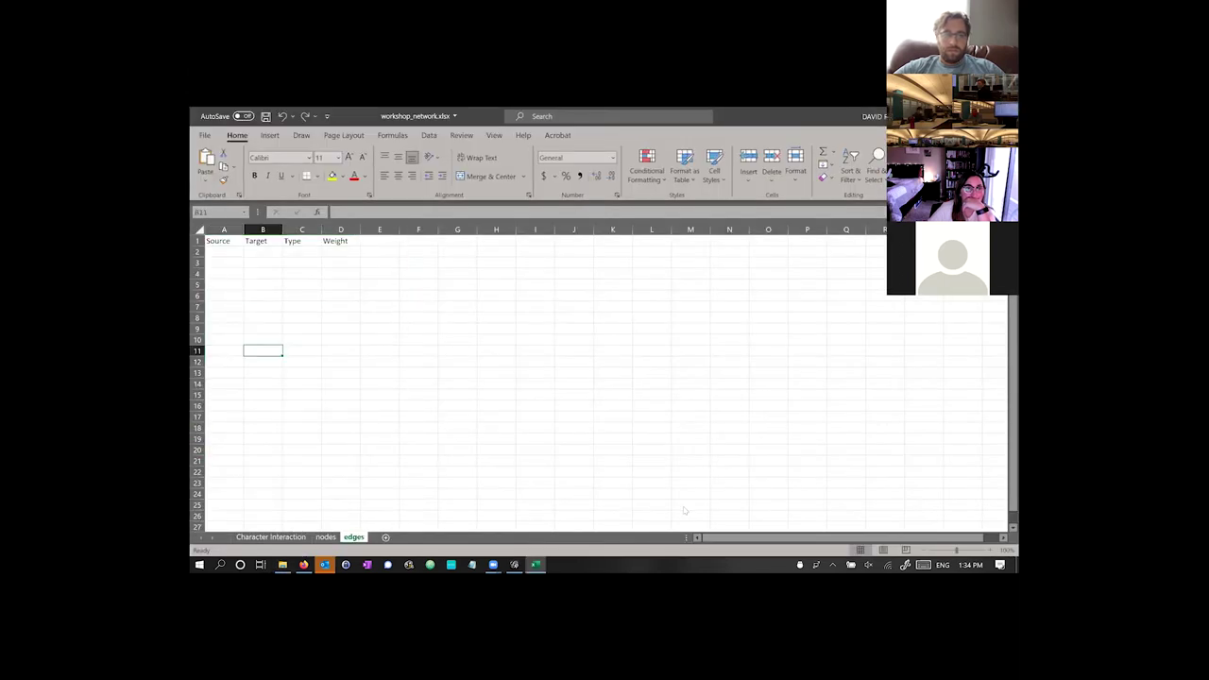
- Compare the Character Interaction pairs with the layouts of the nodes and edges sheets
{"action": "left_click", "coordinate": [321, 537]}
{"action": "left_click", "coordinate": [353, 538]}
{"action": "left_click", "coordinate": [271, 537]}
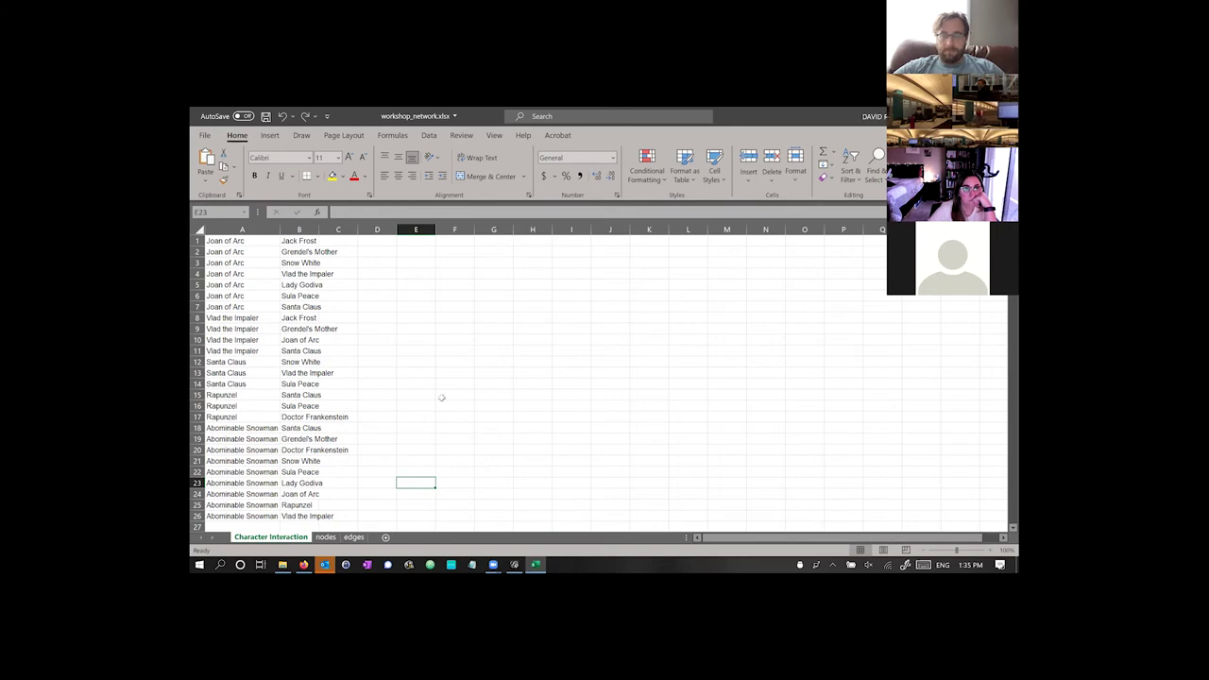
{"action": "left_click", "coordinate": [326, 536]}
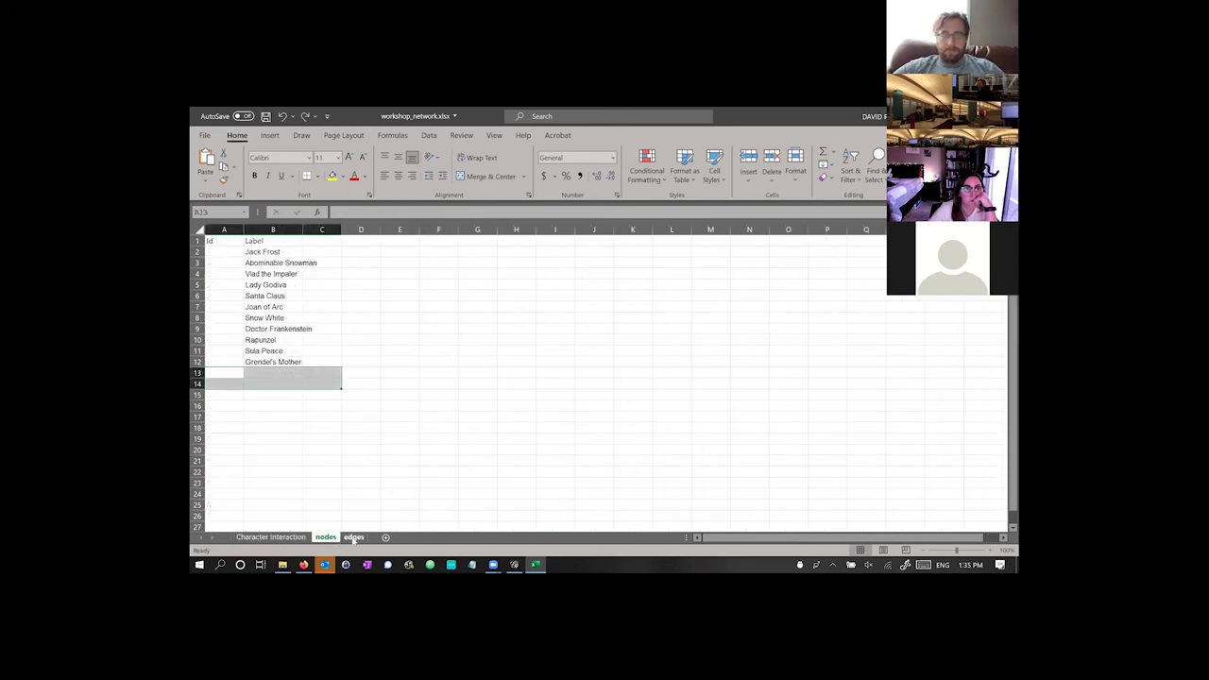
{"action": "left_click", "coordinate": [354, 495]}
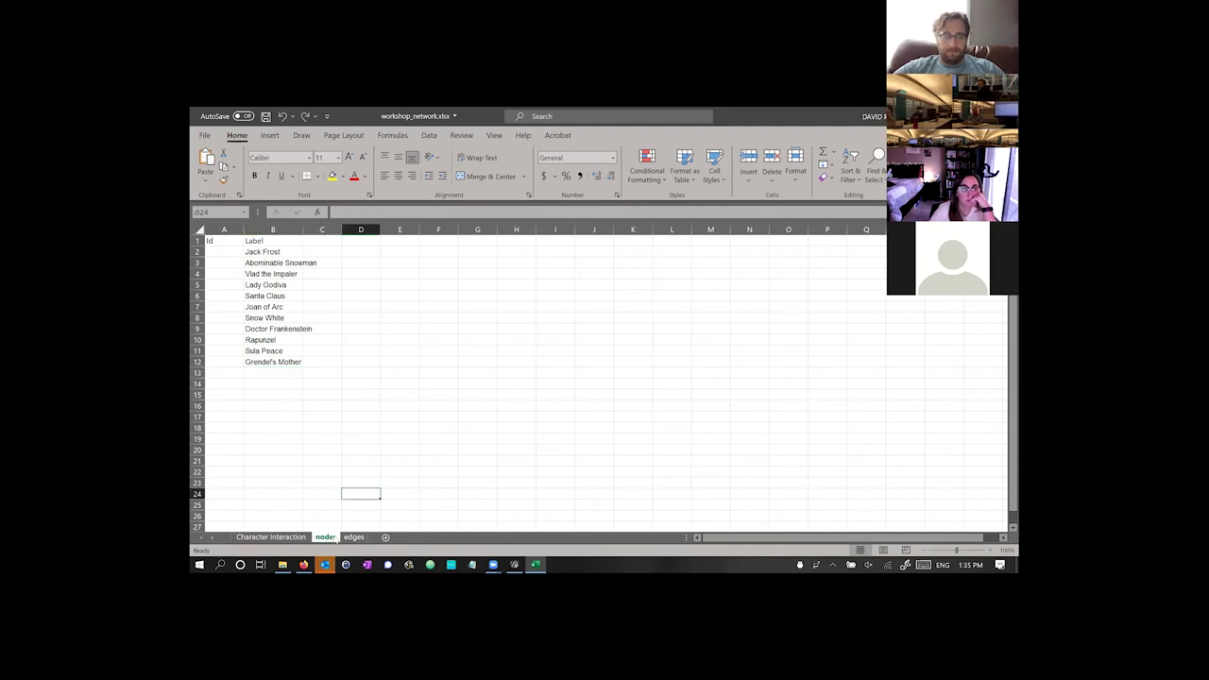
{"action": "left_click", "coordinate": [353, 537]}
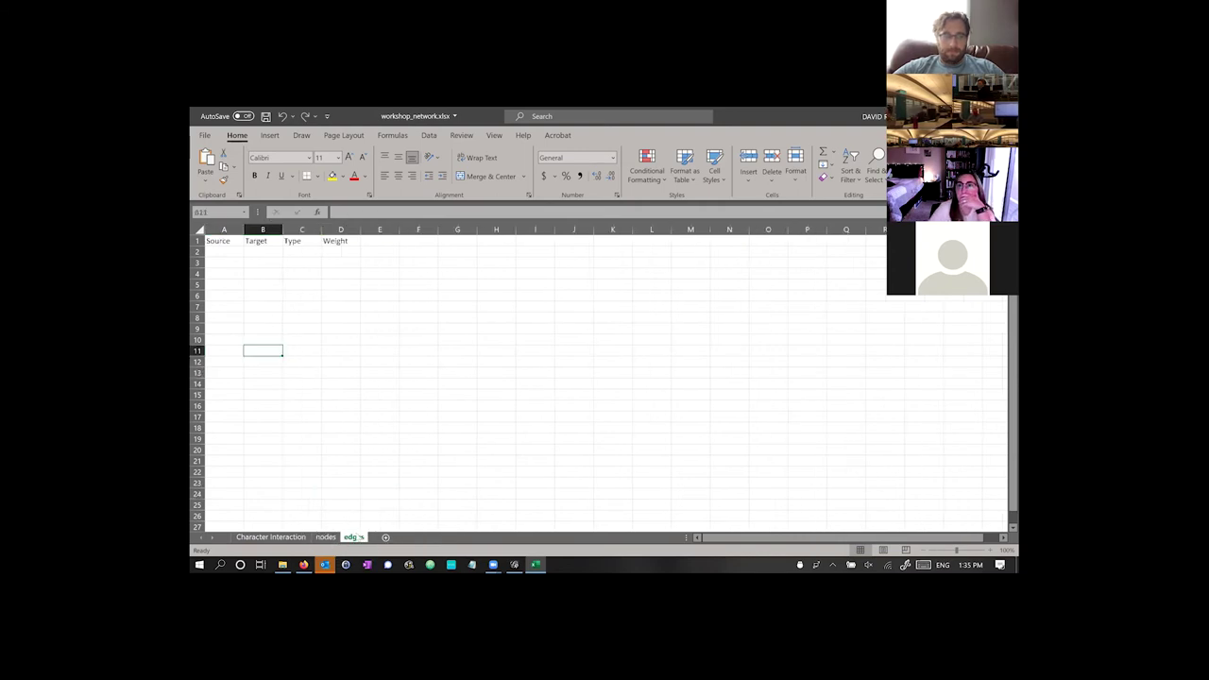
{"action": "left_click", "coordinate": [247, 536]}
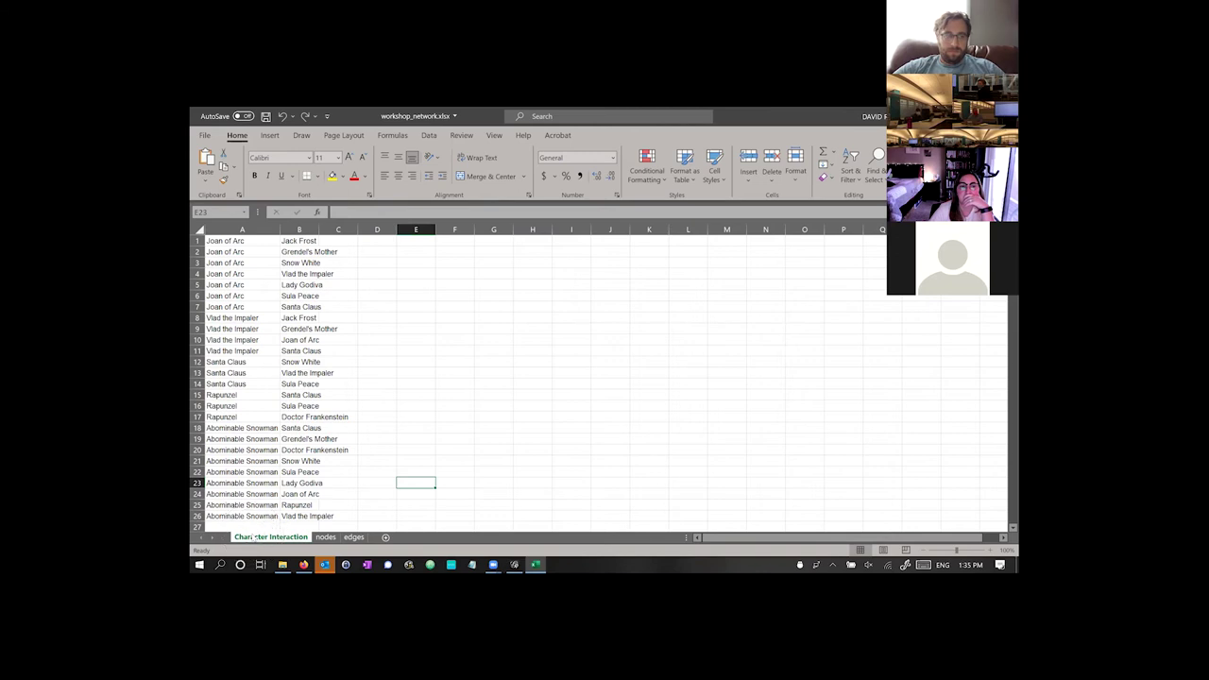
{"action": "left_click", "coordinate": [312, 482]}
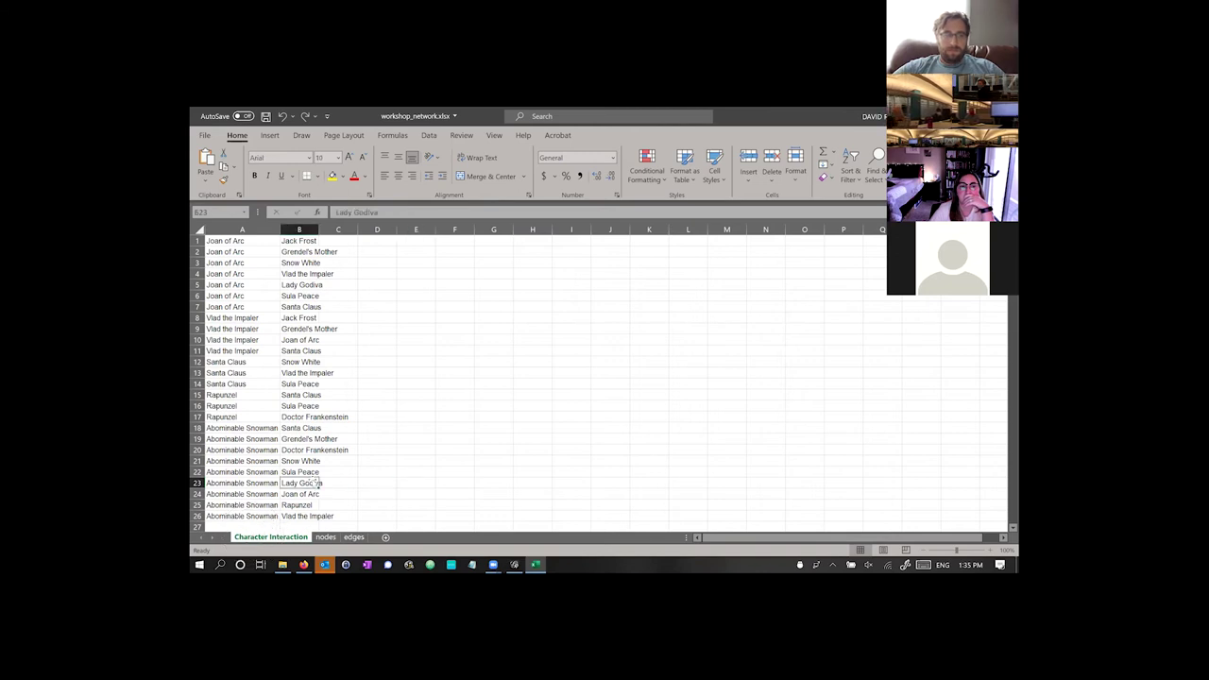
- Review the character list from Jack Frost to Grendel's Mother and the Id and Label headers on the nodes sheet
{"action": "left_click", "coordinate": [325, 537]}
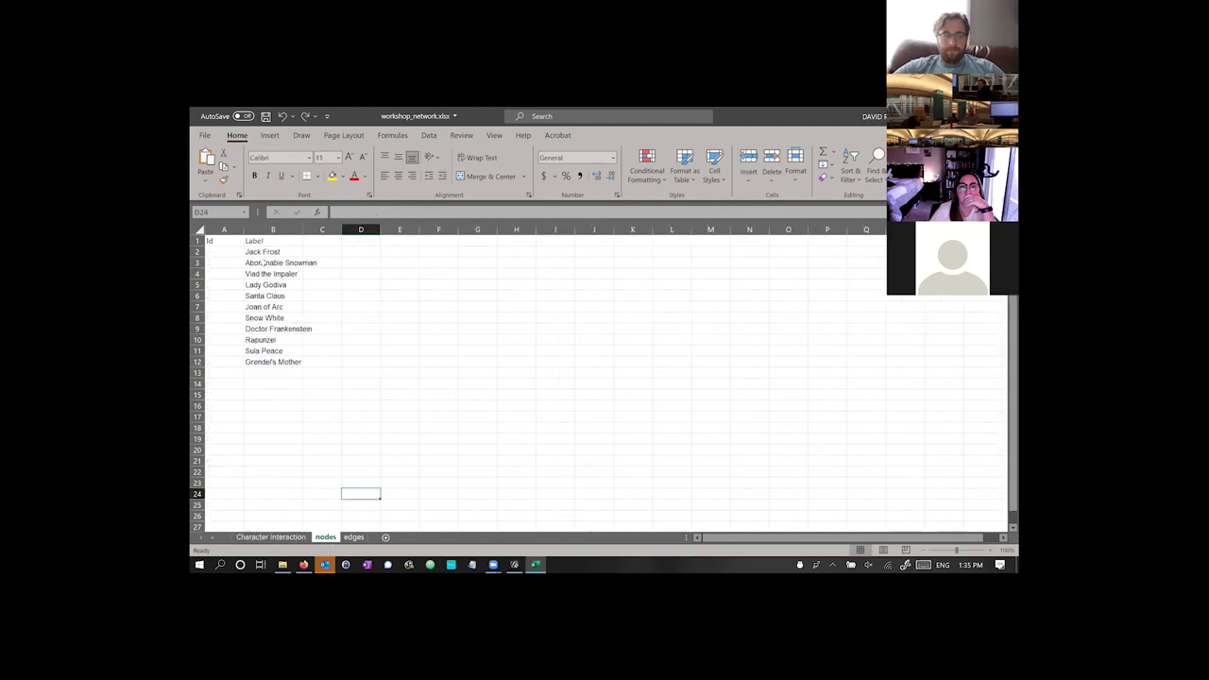
{"action": "left_click_drag", "start_coordinate": [263, 251], "coordinate": [257, 363]}
{"action": "left_click", "coordinate": [258, 361]}
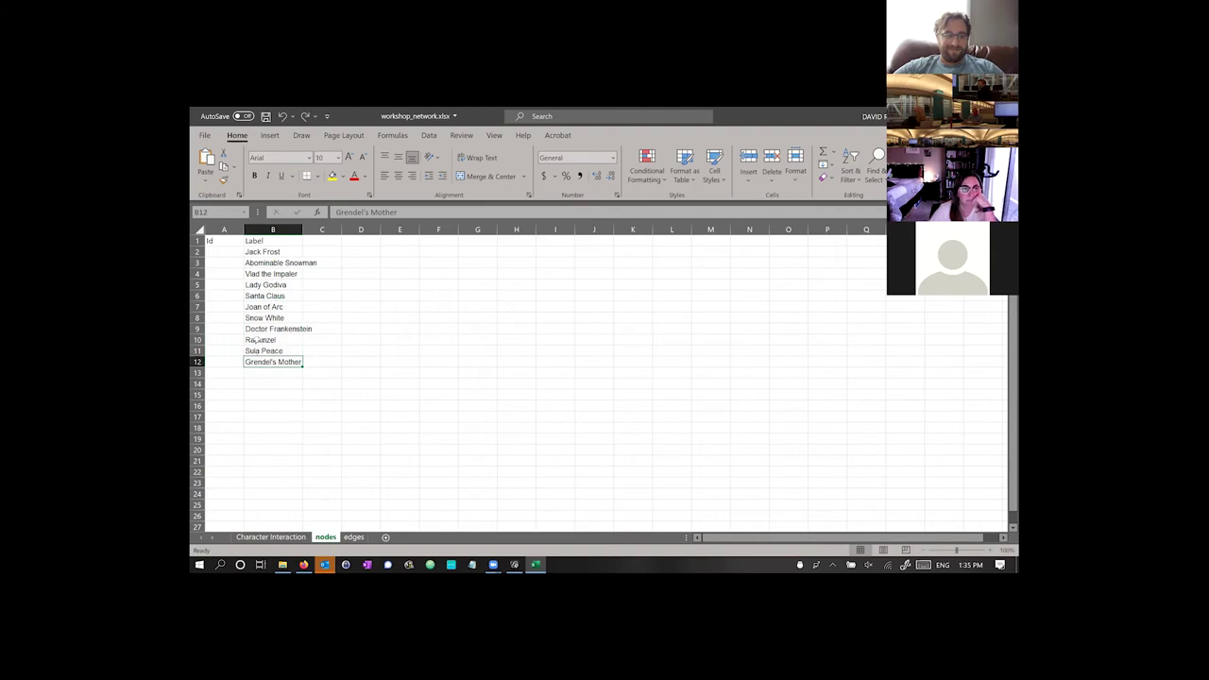
{"action": "left_click", "coordinate": [274, 328]}
{"action": "left_click_drag", "start_coordinate": [269, 263], "coordinate": [273, 362]}
{"action": "left_click", "coordinate": [273, 361]}
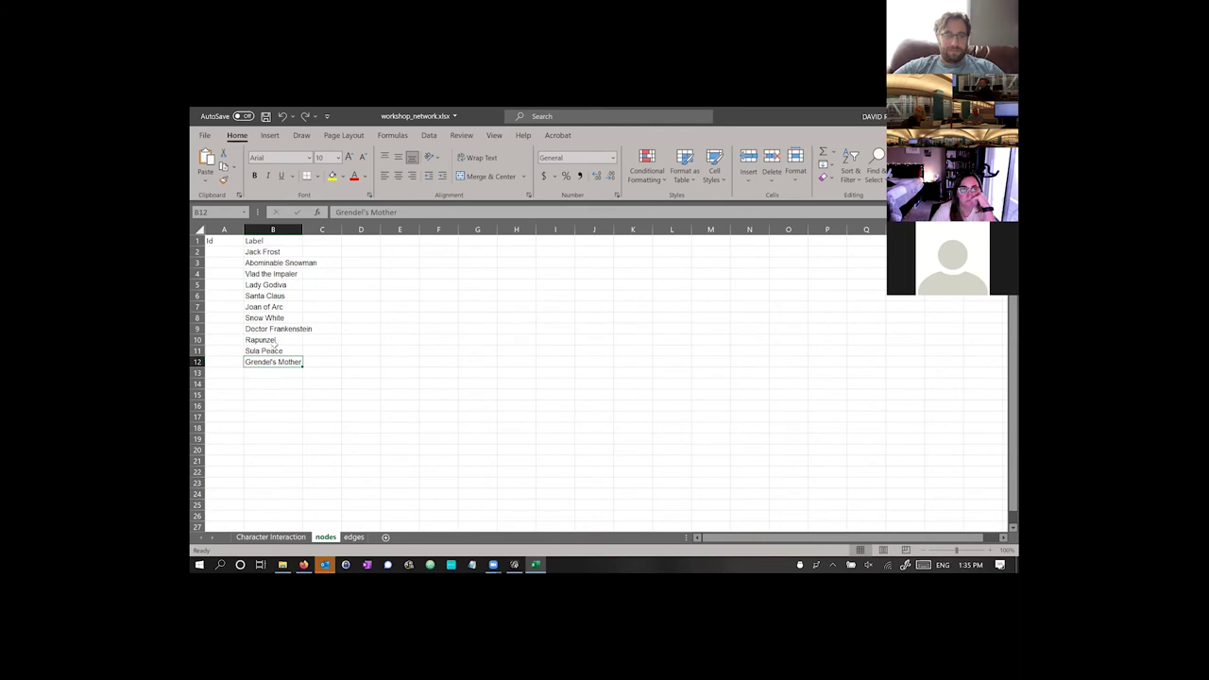
{"action": "left_click_drag", "start_coordinate": [276, 251], "coordinate": [278, 362]}
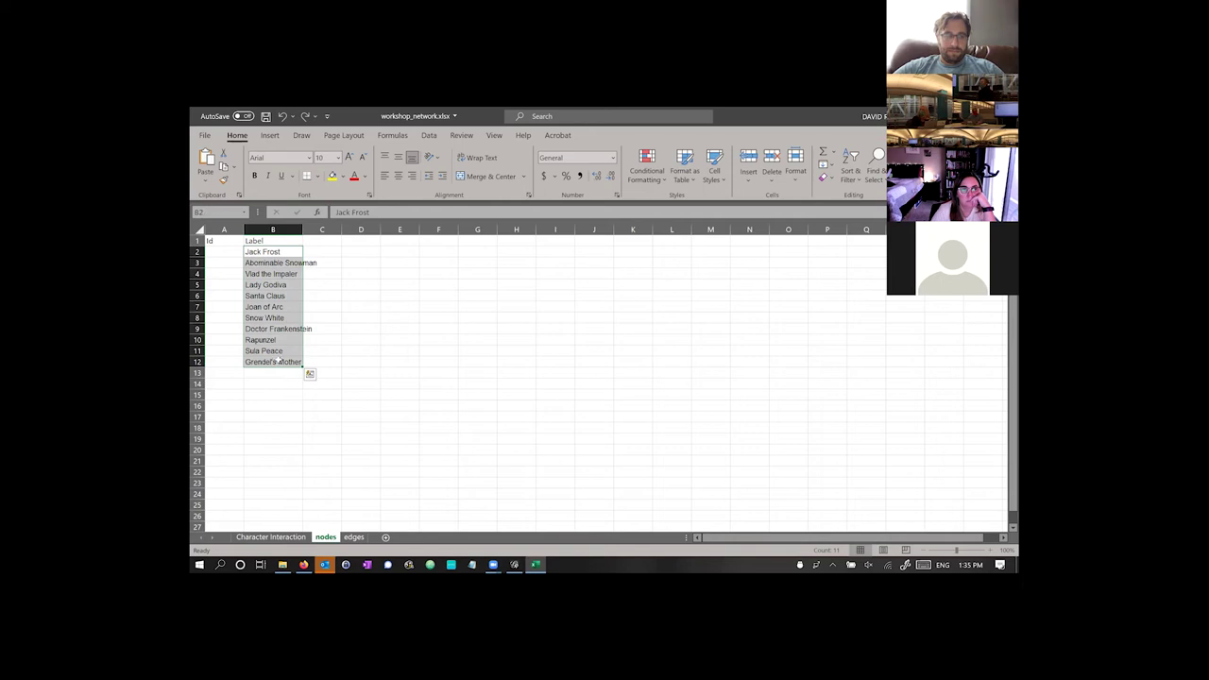
{"action": "left_click", "coordinate": [278, 361]}
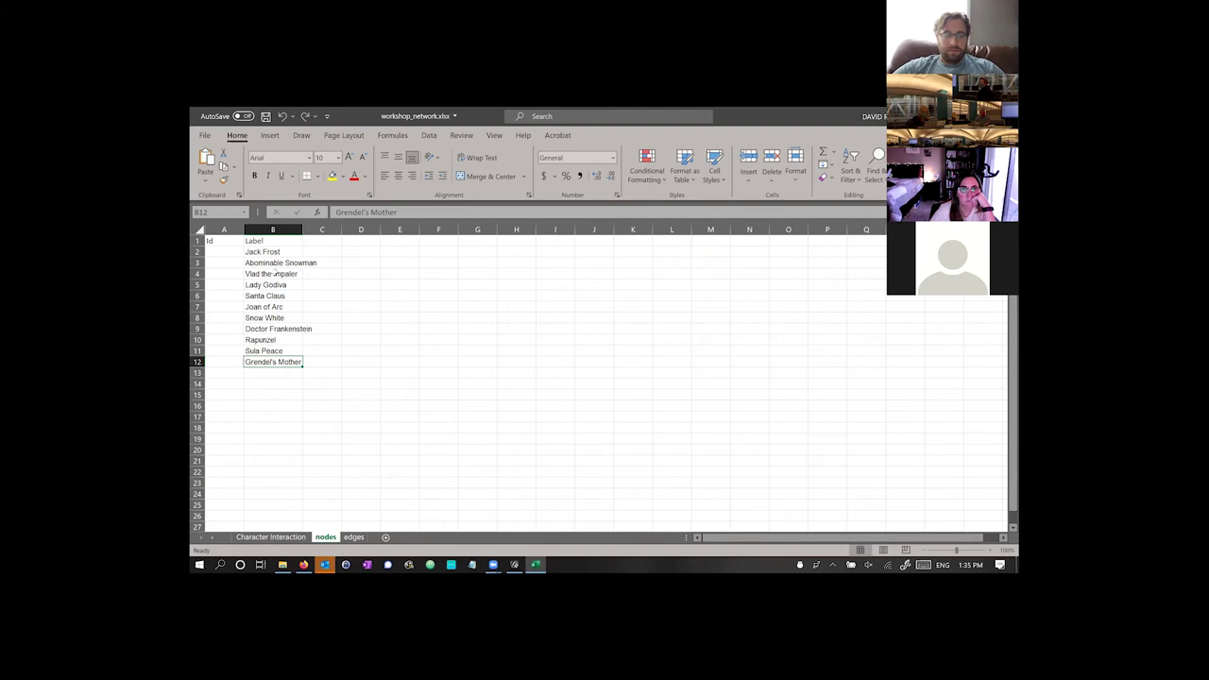
{"action": "left_click", "coordinate": [232, 242]}
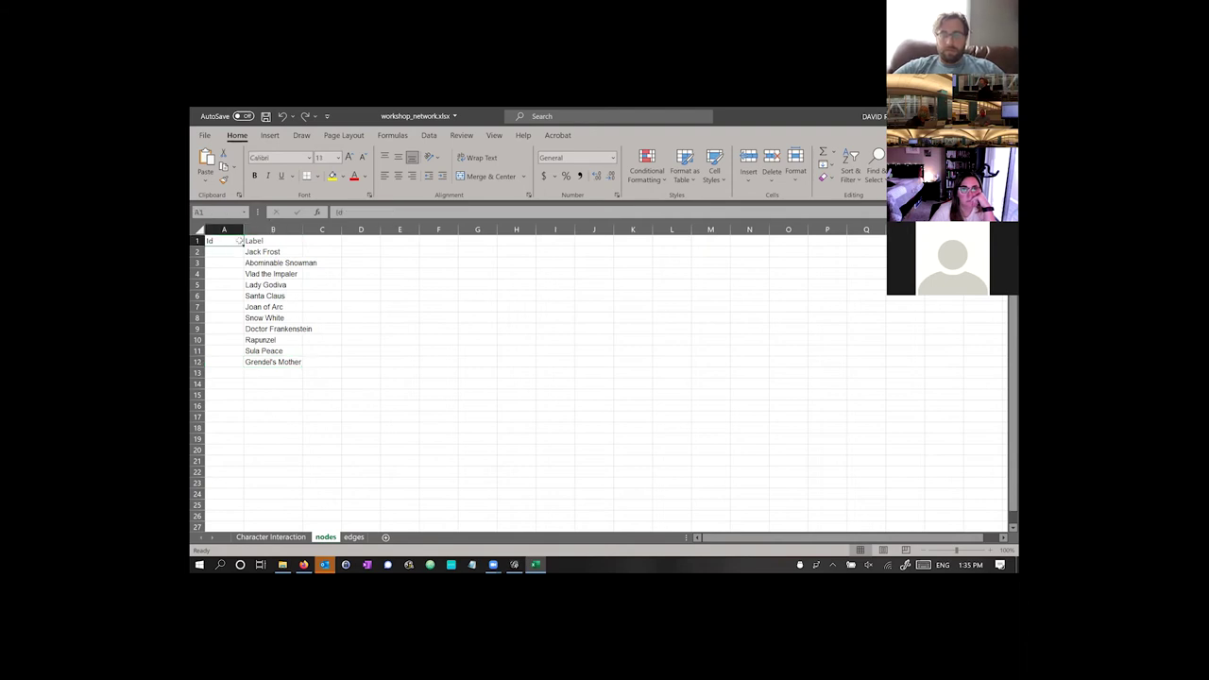
{"action": "left_click", "coordinate": [262, 241]}
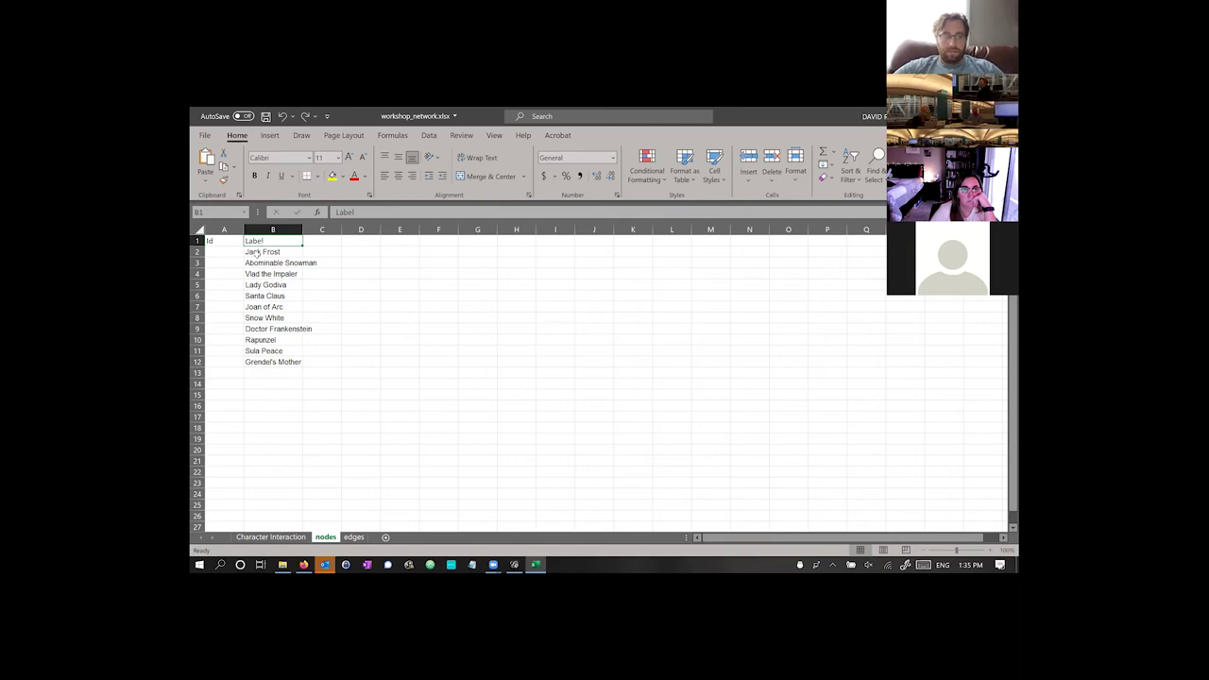
- Enter the Ids 0, 1 and 2 for Jack Frost, Abominable Snowman and Vlad the Impaler
{"action": "left_click", "coordinate": [233, 251]}
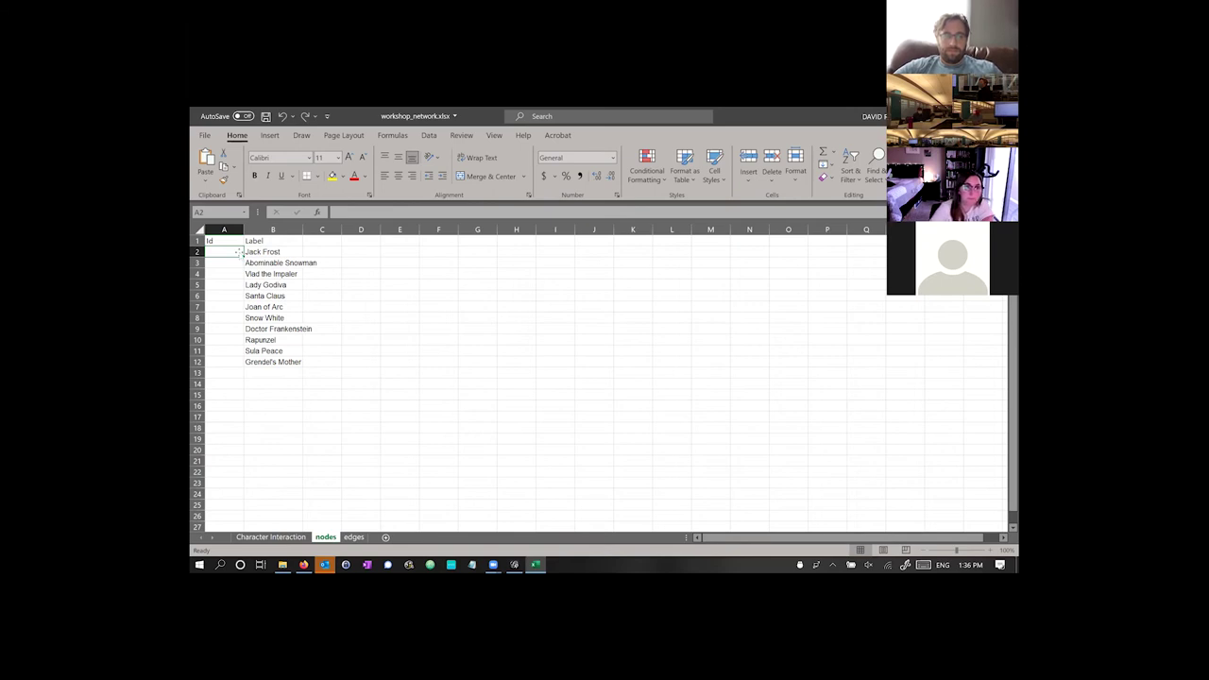
{"action": "type", "text": "0"}
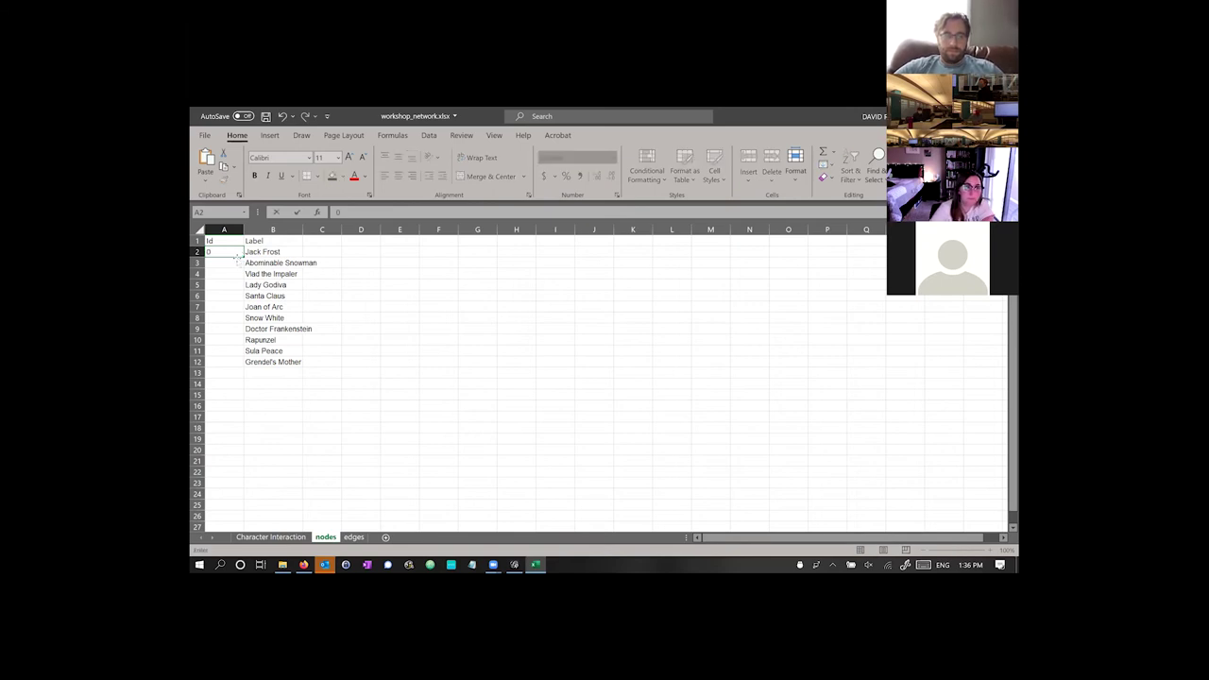
{"action": "key", "text": "Return"}
{"action": "type", "text": "1"}
{"action": "key", "text": "Return"}
{"action": "type", "text": "2"}
{"action": "key", "text": "Return"}
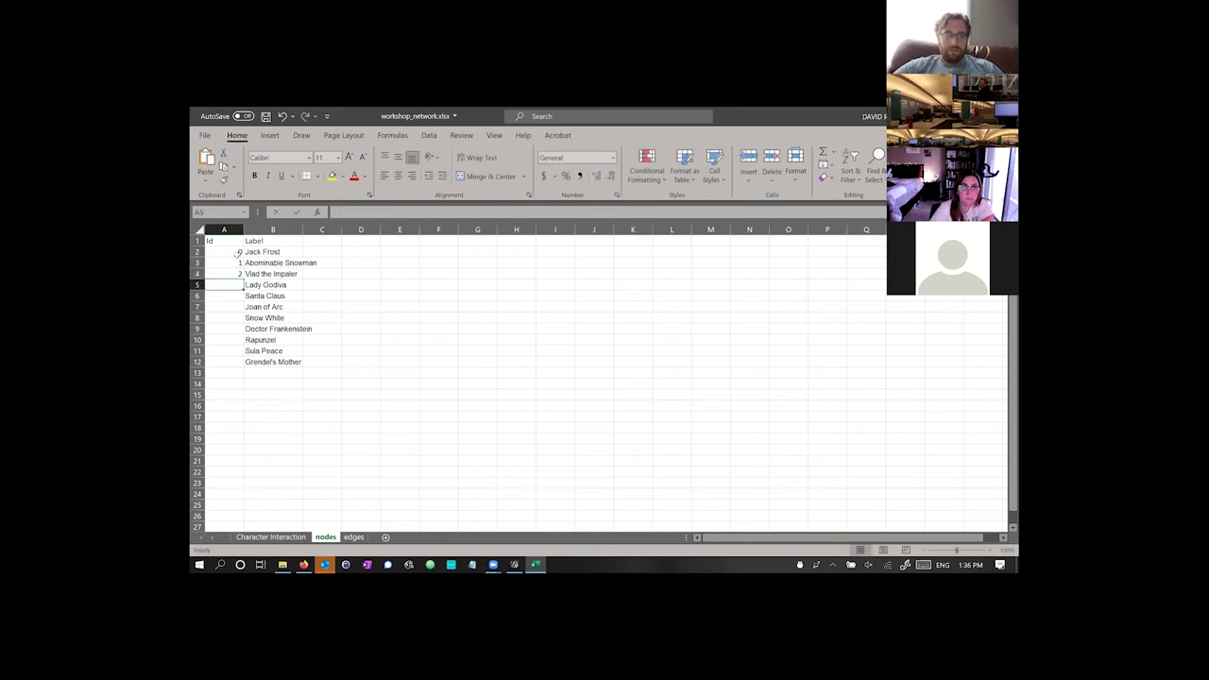
- Continue the Id series from the first three values down to 10 for Grendel's Mother
{"action": "left_click", "coordinate": [238, 252]}
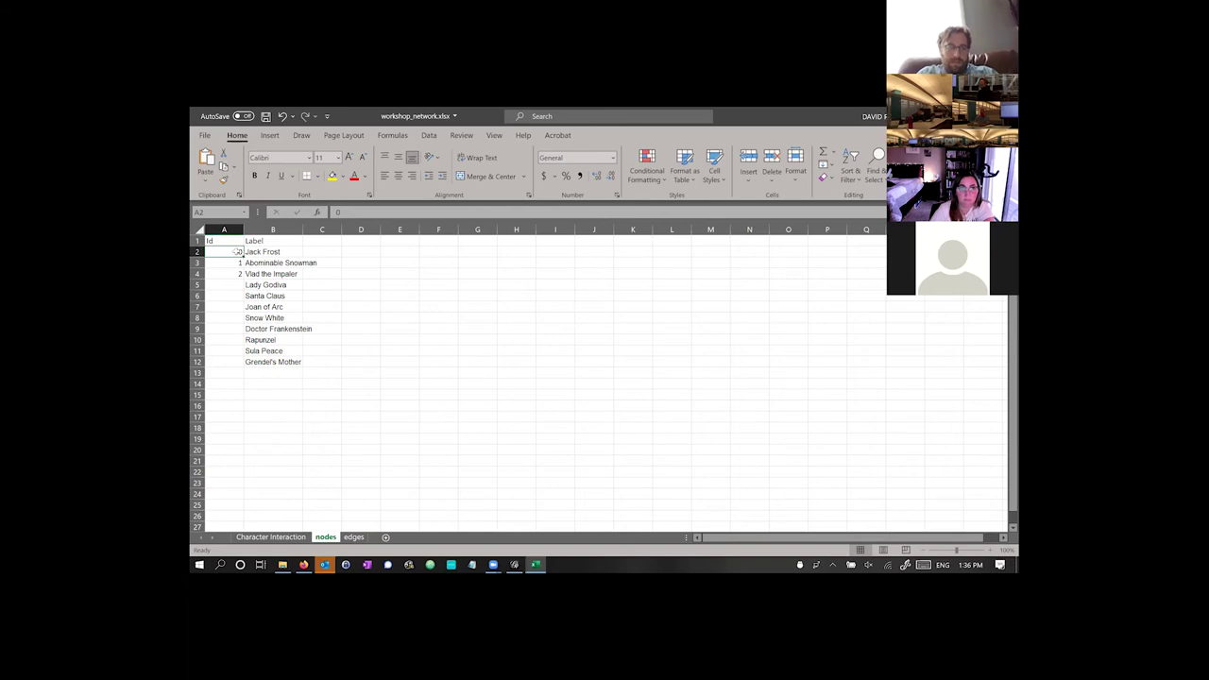
{"action": "left_click", "coordinate": [238, 273], "text": "shift"}
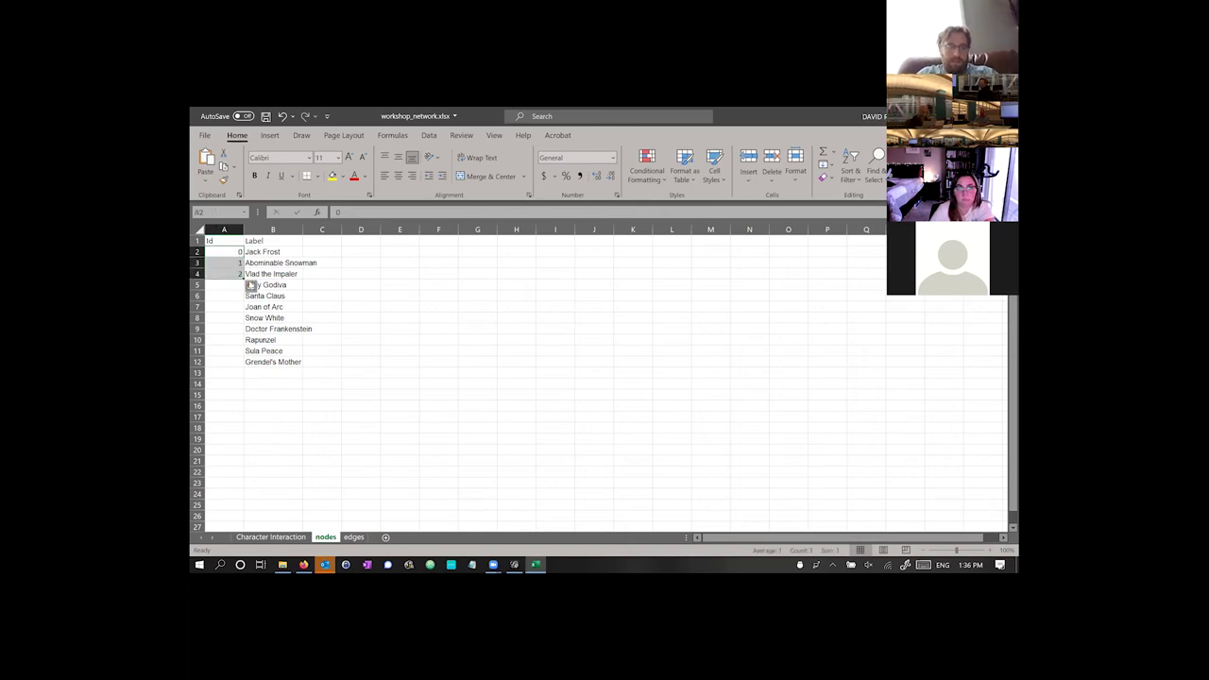
{"action": "left_click_drag", "start_coordinate": [244, 278], "coordinate": [235, 370]}
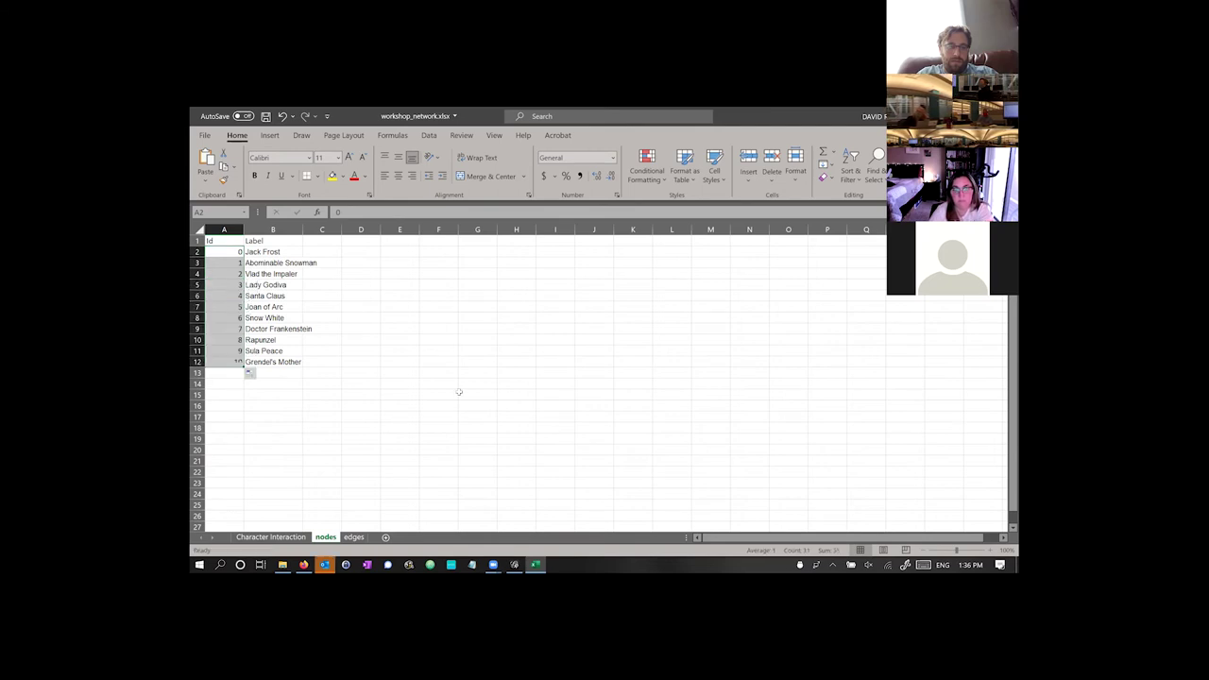
{"action": "left_click", "coordinate": [456, 393]}
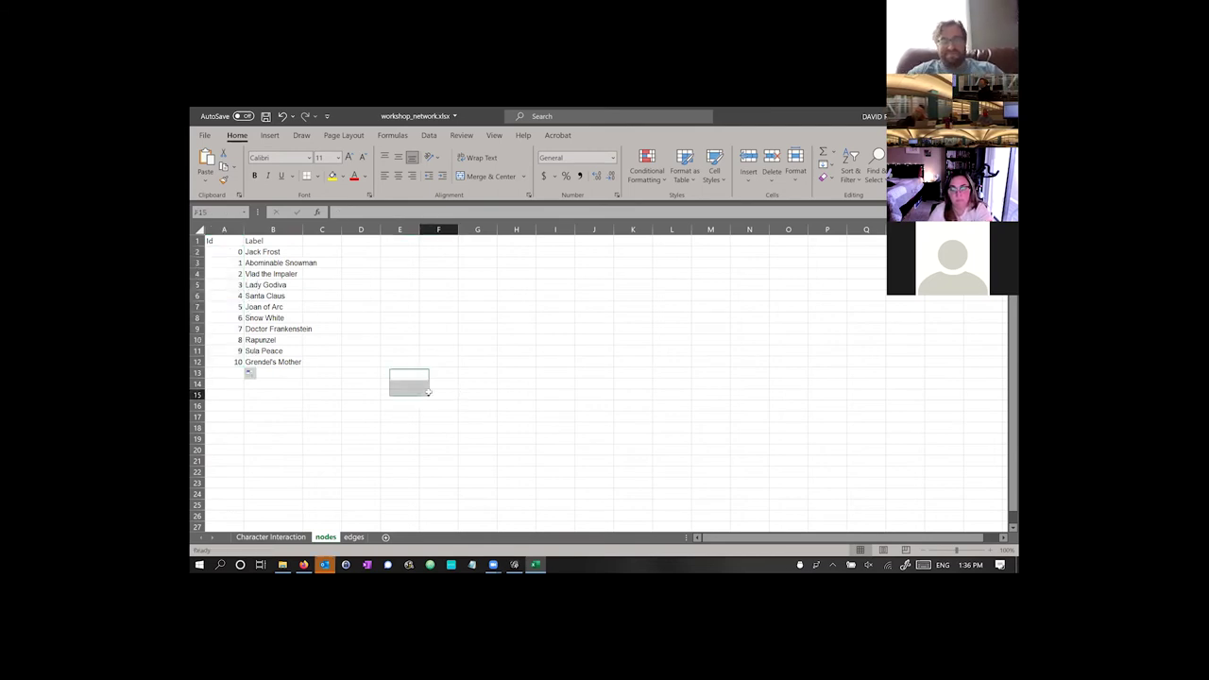
{"action": "left_click", "coordinate": [335, 330]}
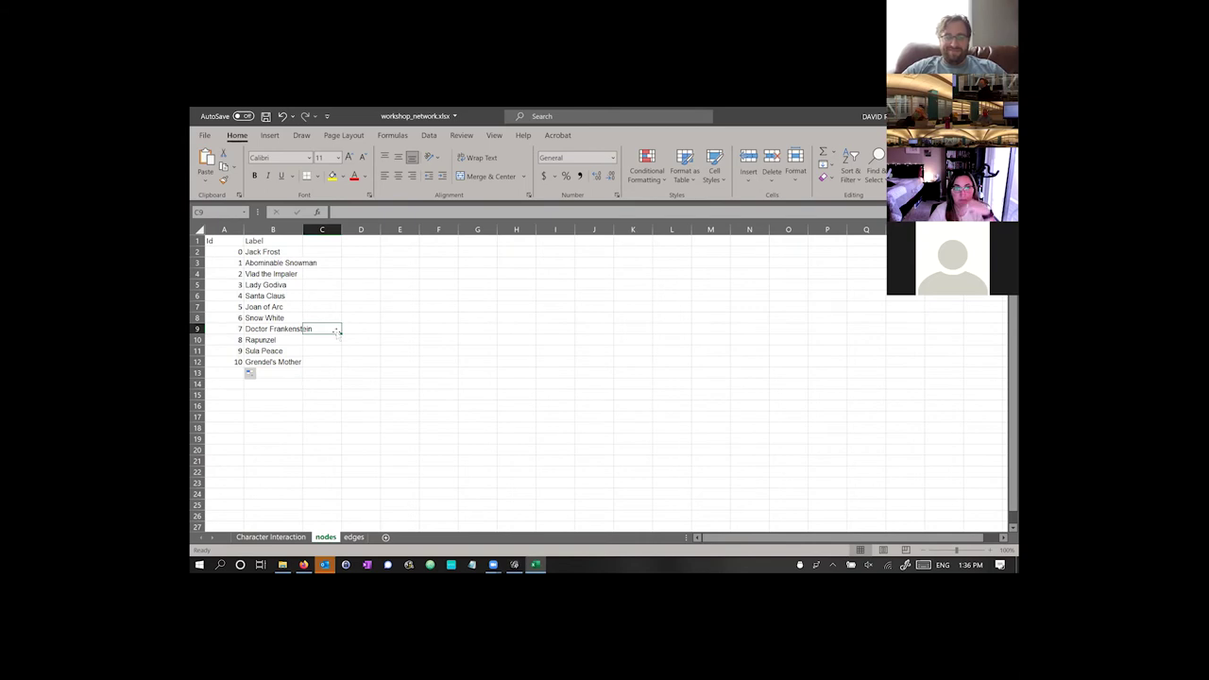
- Check the Id column from its first to its last entry against the character labels
{"action": "left_click", "coordinate": [238, 252]}
{"action": "key", "text": "ctrl+Down"}
{"action": "key", "text": "ctrl+Up"}
{"action": "key", "text": "ctrl+Down"}
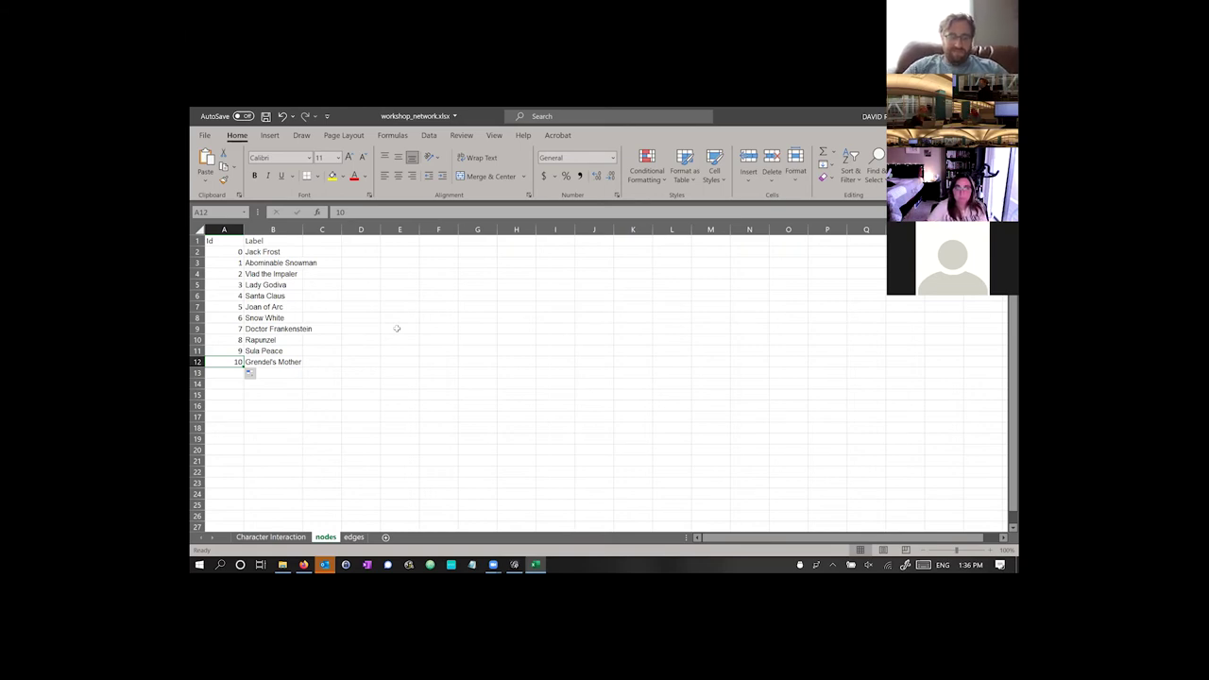
{"action": "left_click", "coordinate": [370, 264]}
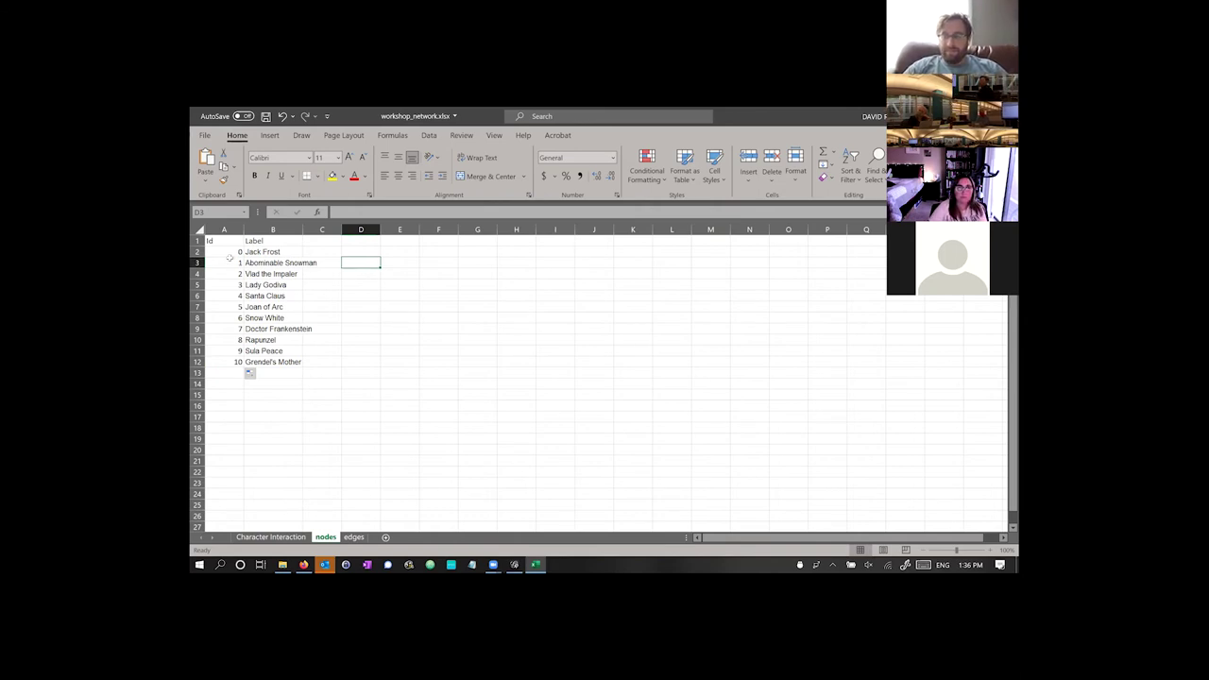
{"action": "left_click", "coordinate": [267, 251]}
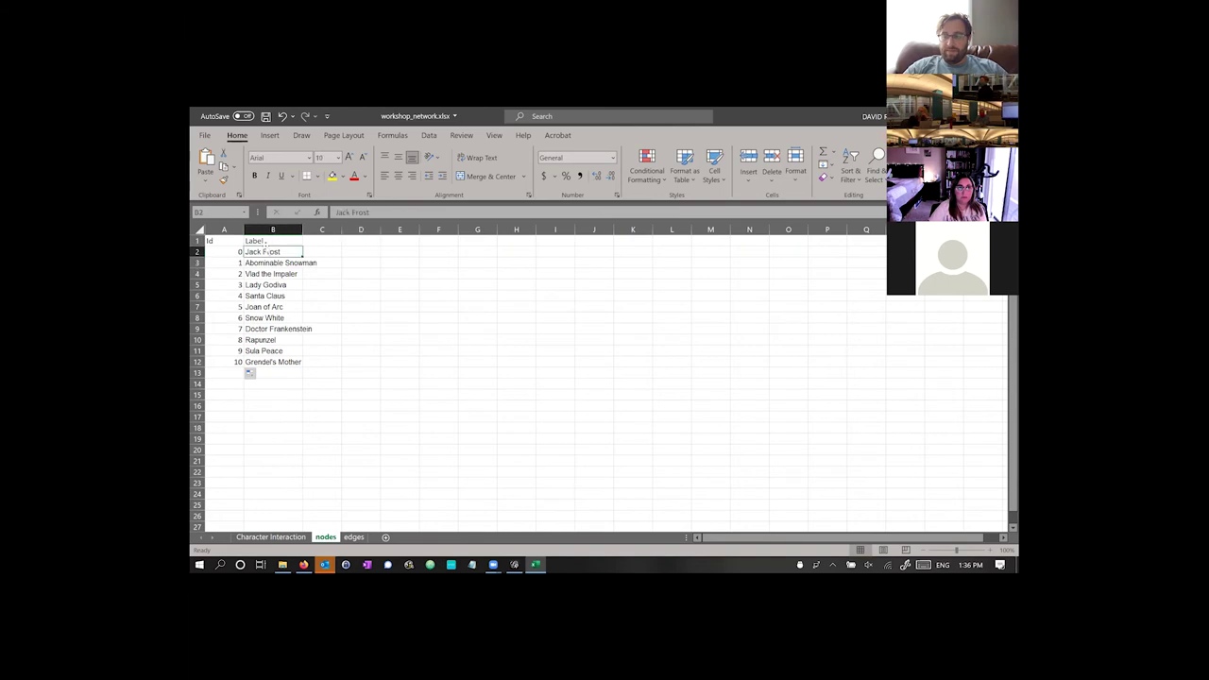
- Begin saving a copy of the workbook in the 2021 Gephi Workshop folder, naming it workshop_network_nodes
{"action": "left_click", "coordinate": [199, 133]}
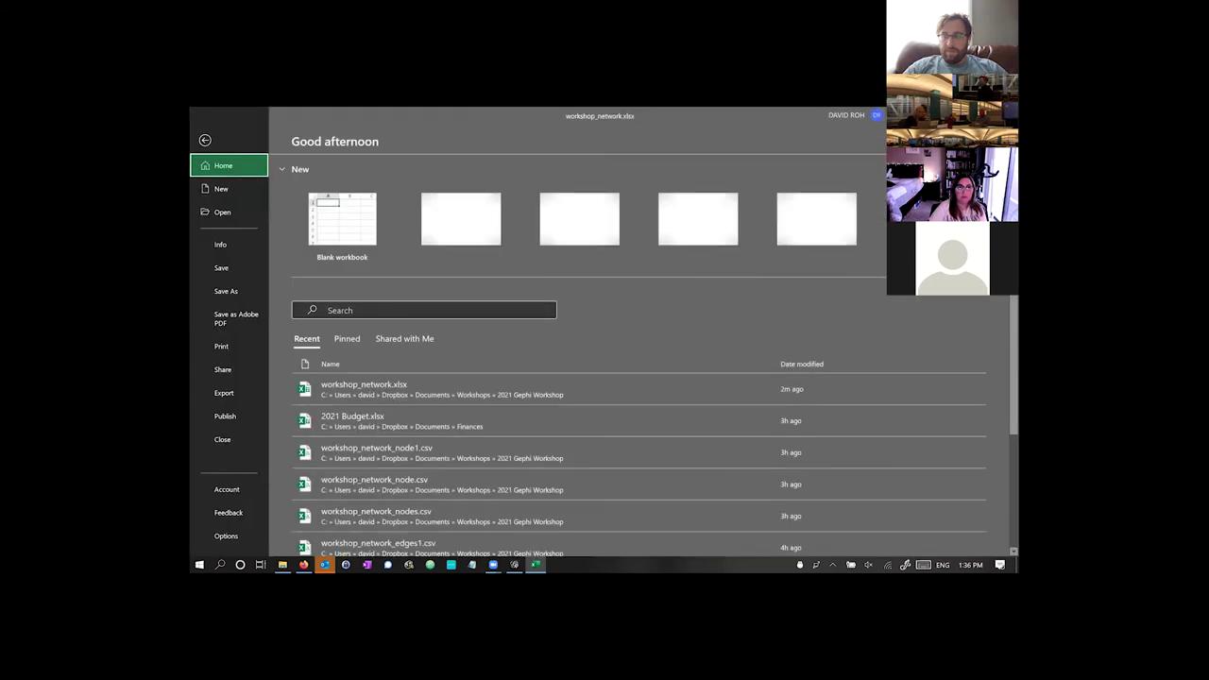
{"action": "left_click", "coordinate": [205, 141]}
{"action": "left_click", "coordinate": [199, 133]}
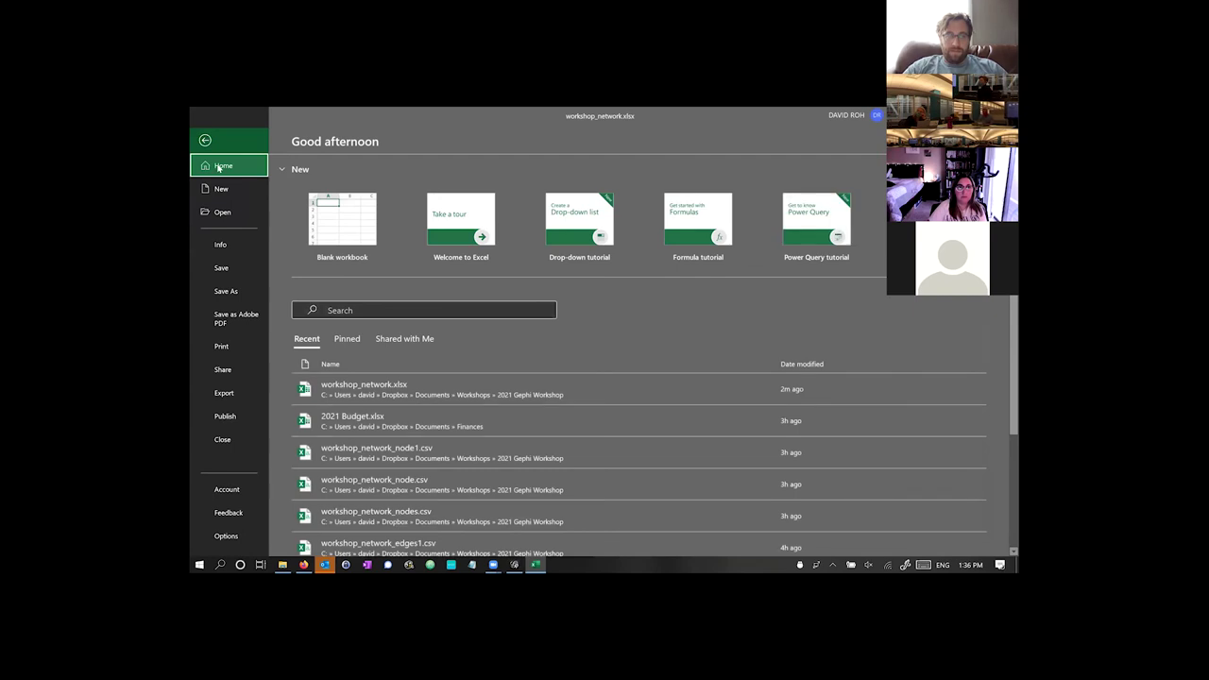
{"action": "left_click", "coordinate": [240, 294]}
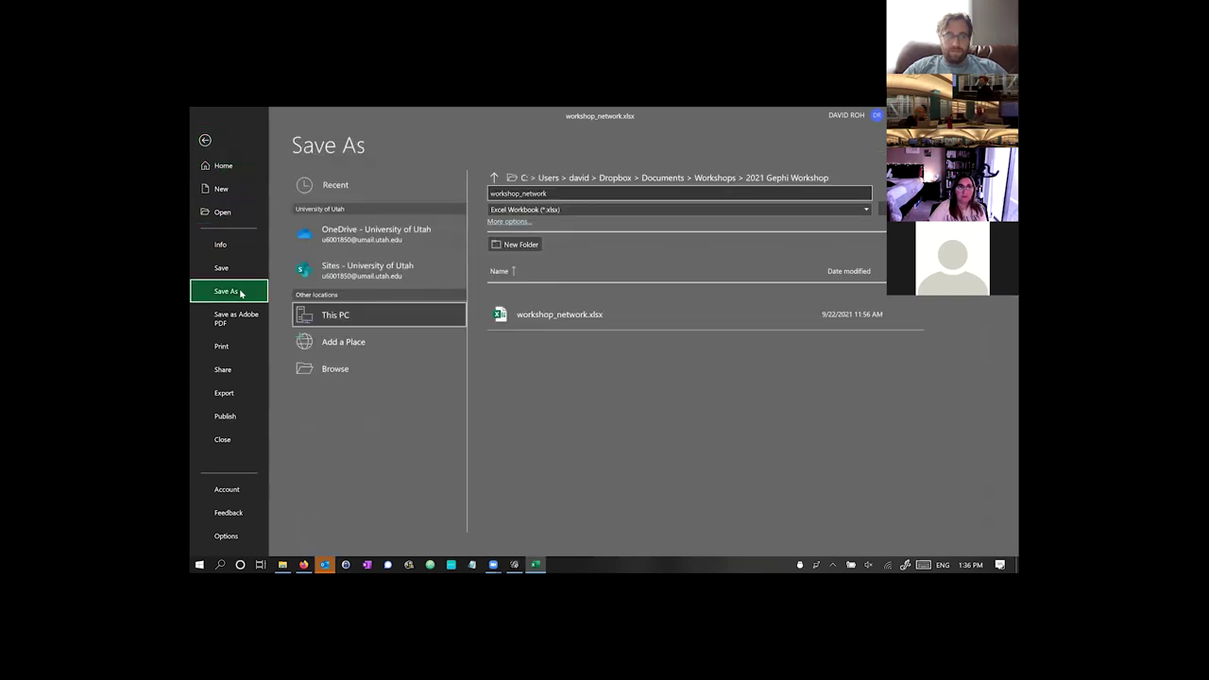
{"action": "left_click", "coordinate": [521, 195]}
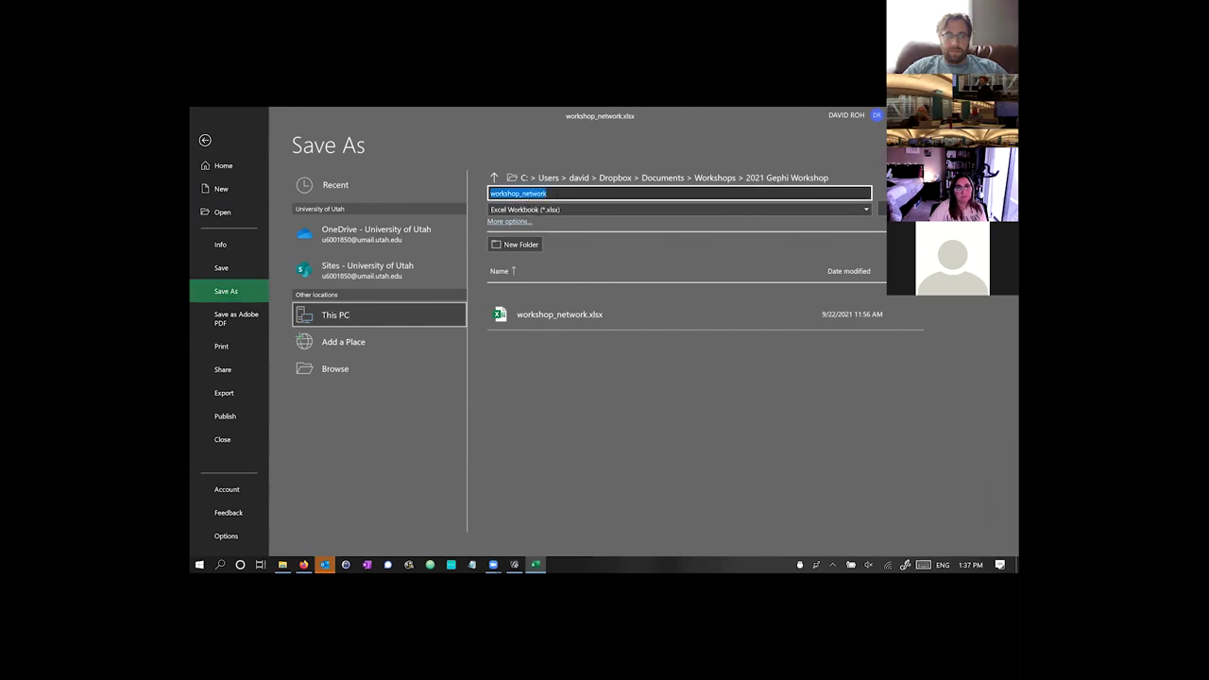
{"action": "double_click", "coordinate": [521, 194]}
{"action": "left_click", "coordinate": [523, 194]}
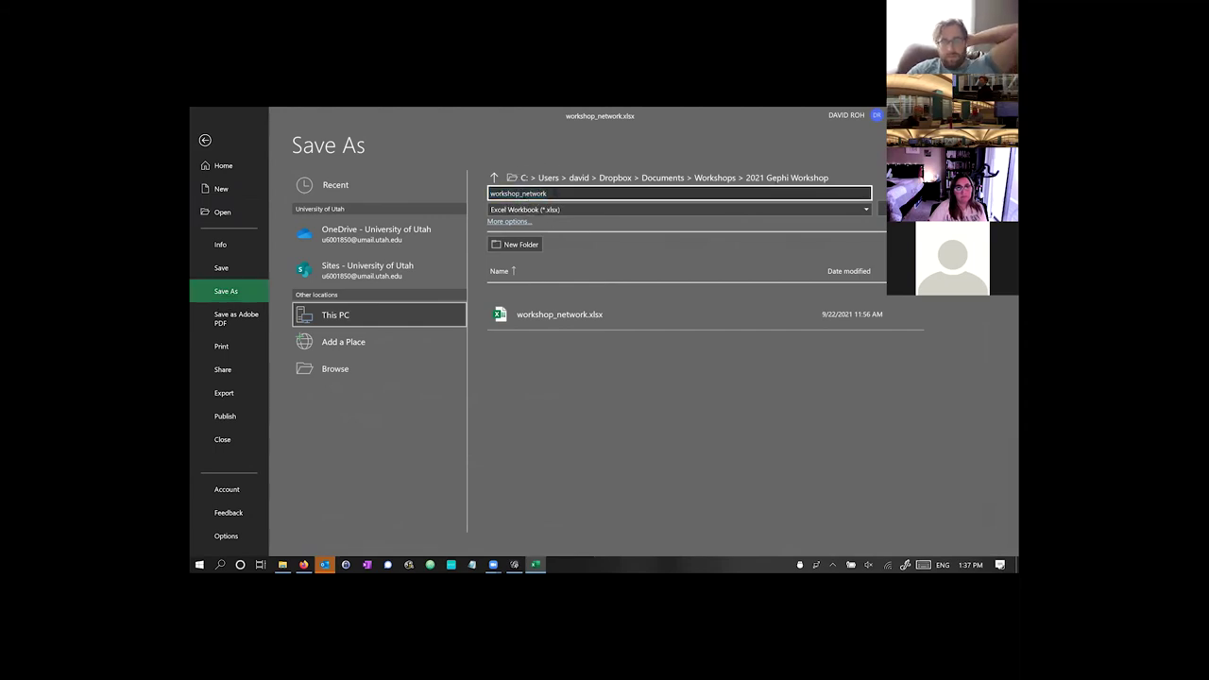
{"action": "type", "text": "_nodes"}
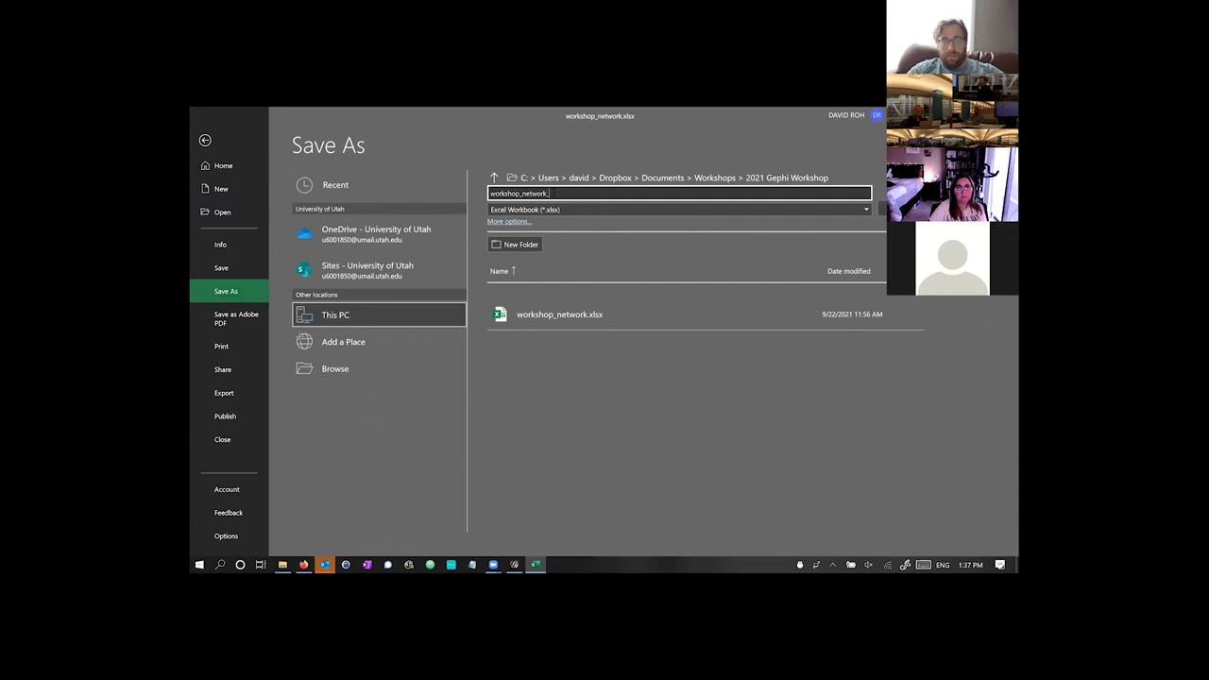
{"action": "left_click", "coordinate": [554, 193]}
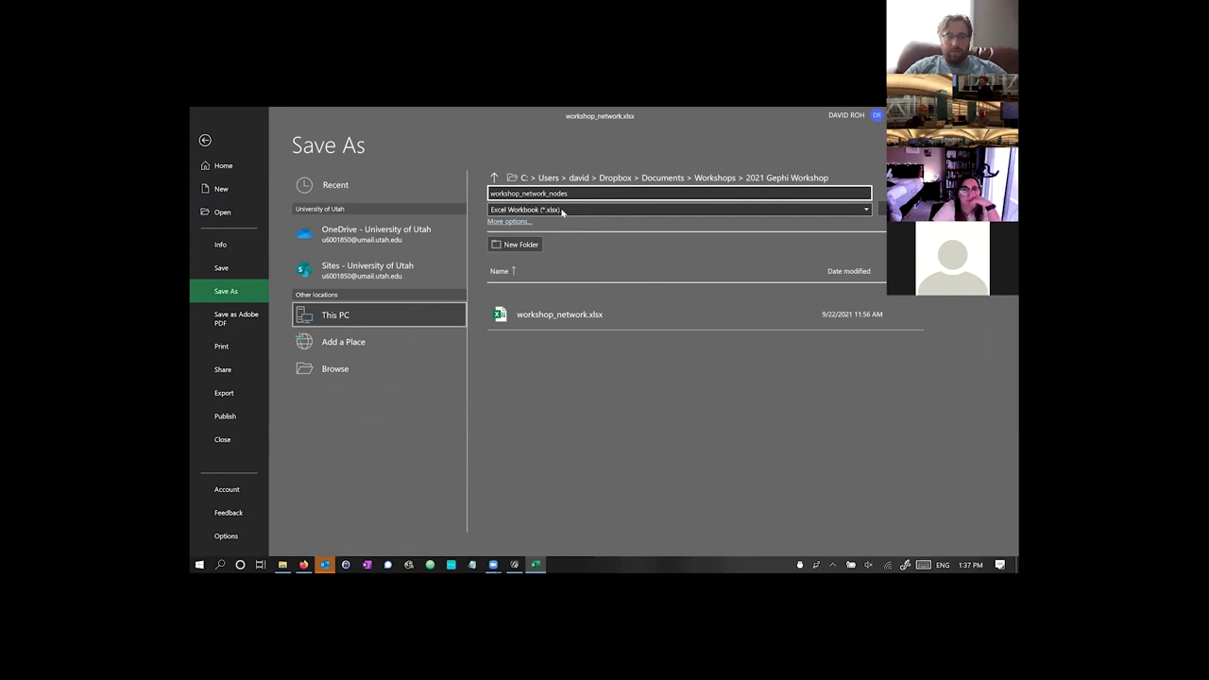
- Set the copy's file type to CSV UTF-8 (Comma delimited) and save only the active nodes sheet
{"action": "left_click", "coordinate": [558, 210]}
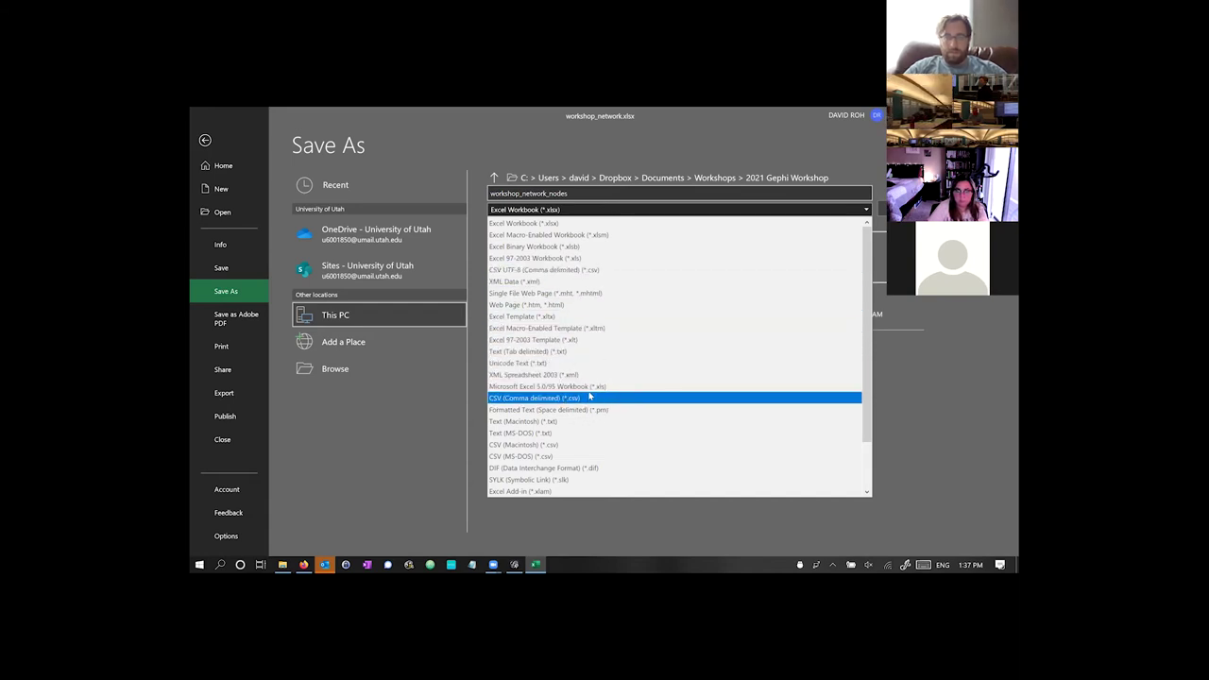
{"action": "key", "text": "Up"}
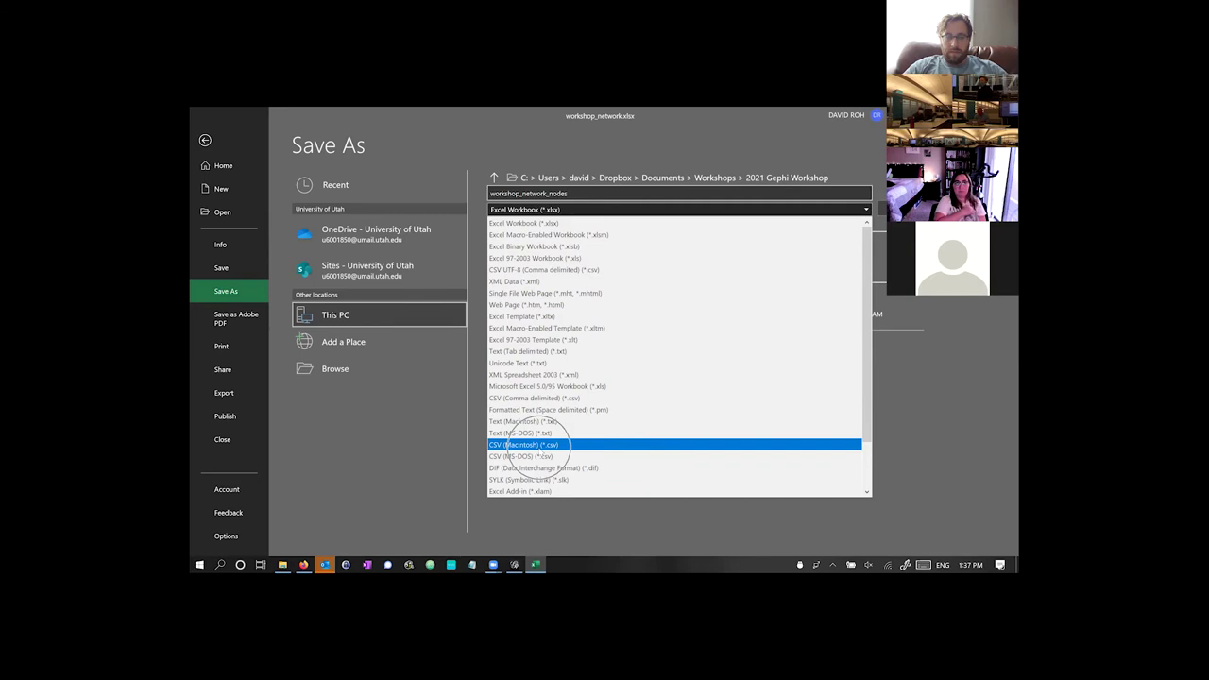
{"action": "left_click", "coordinate": [537, 270]}
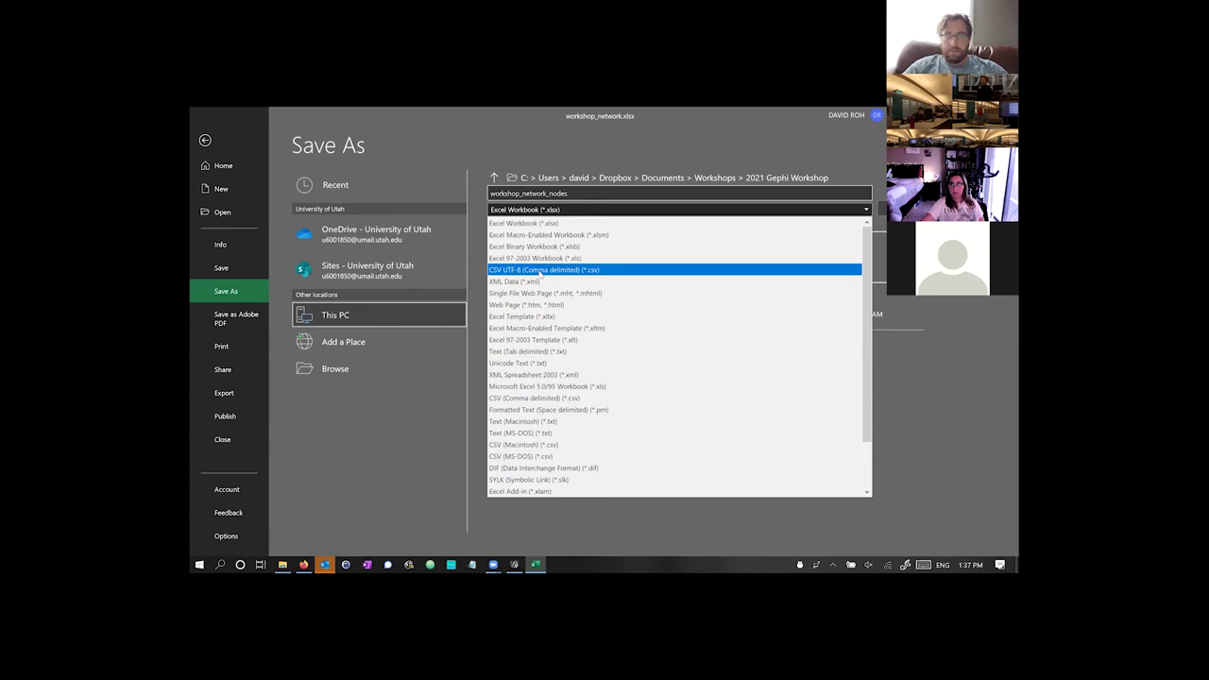
{"action": "left_click", "coordinate": [540, 272]}
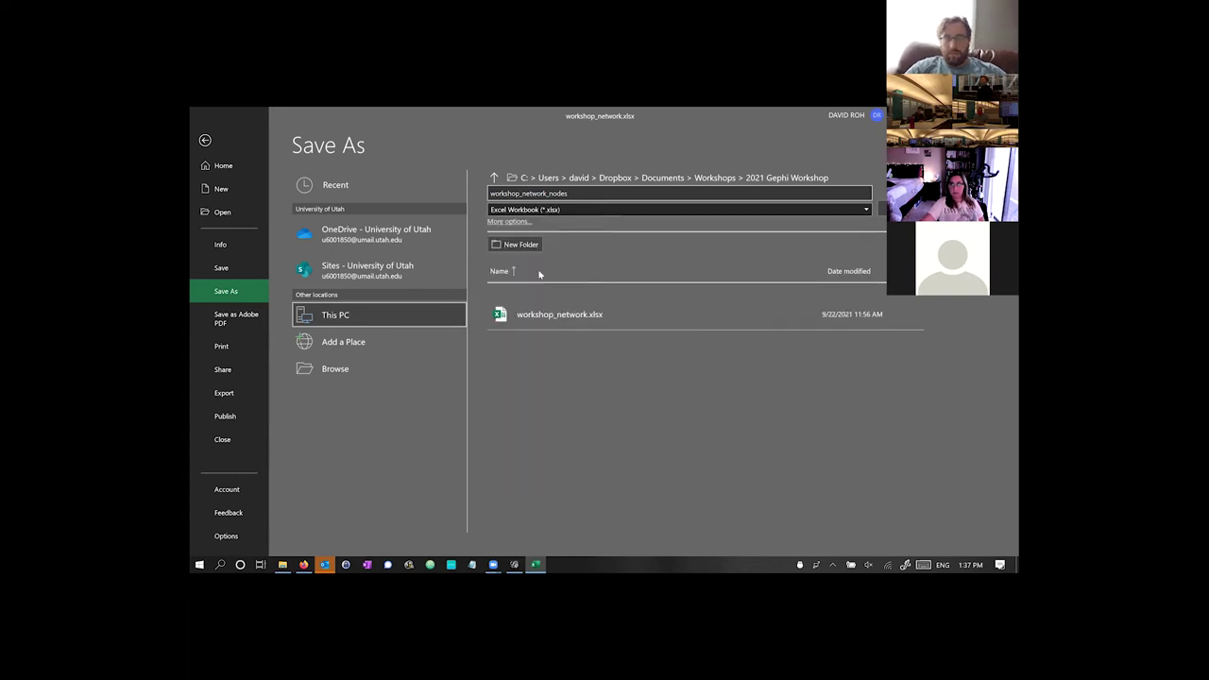
{"action": "left_click", "coordinate": [584, 195]}
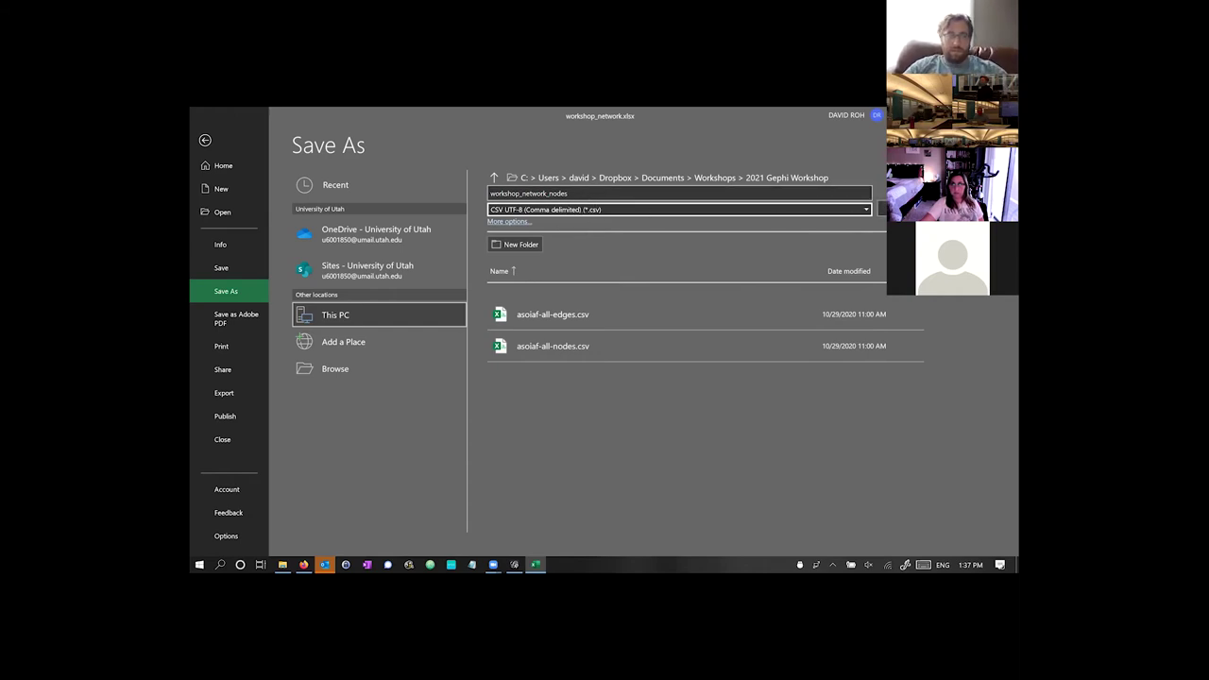
{"action": "key", "text": "Return"}
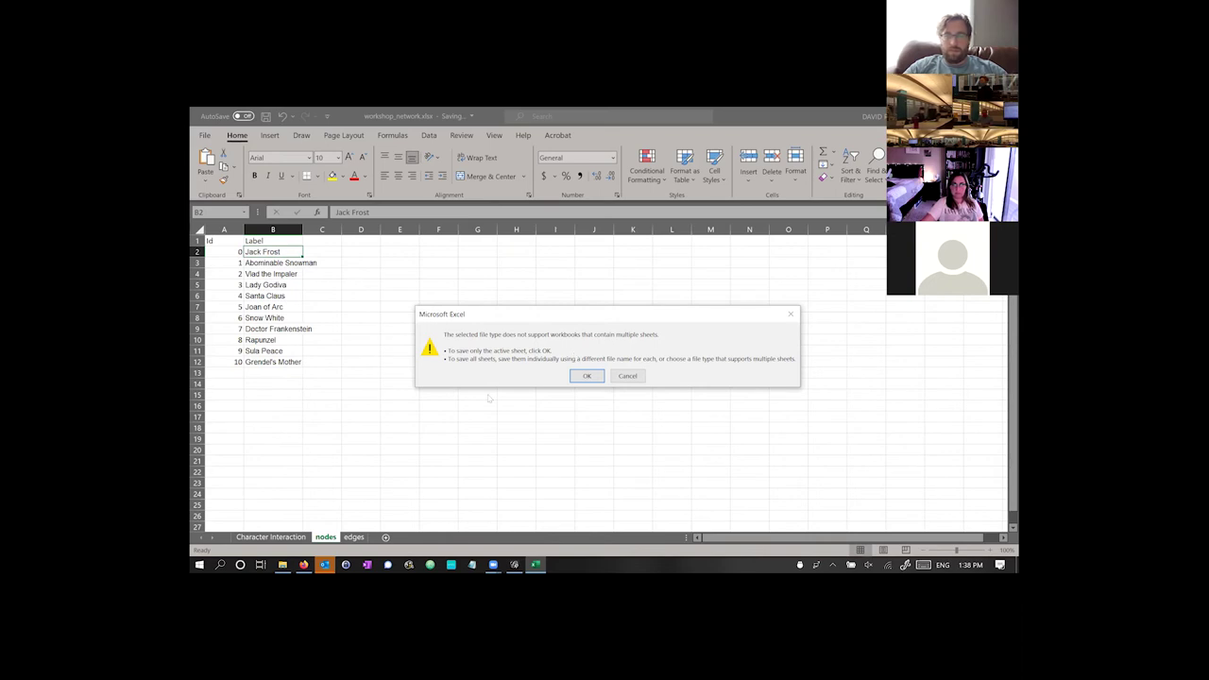
{"action": "left_click", "coordinate": [325, 538]}
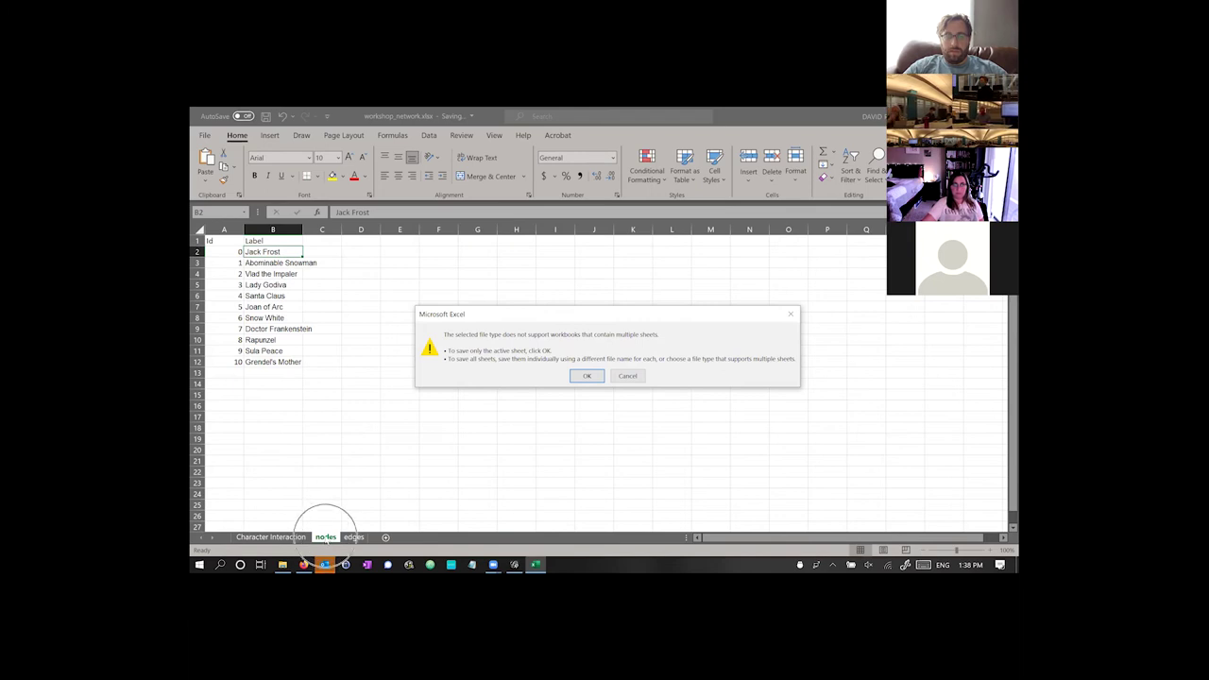
{"action": "left_click", "coordinate": [587, 376]}
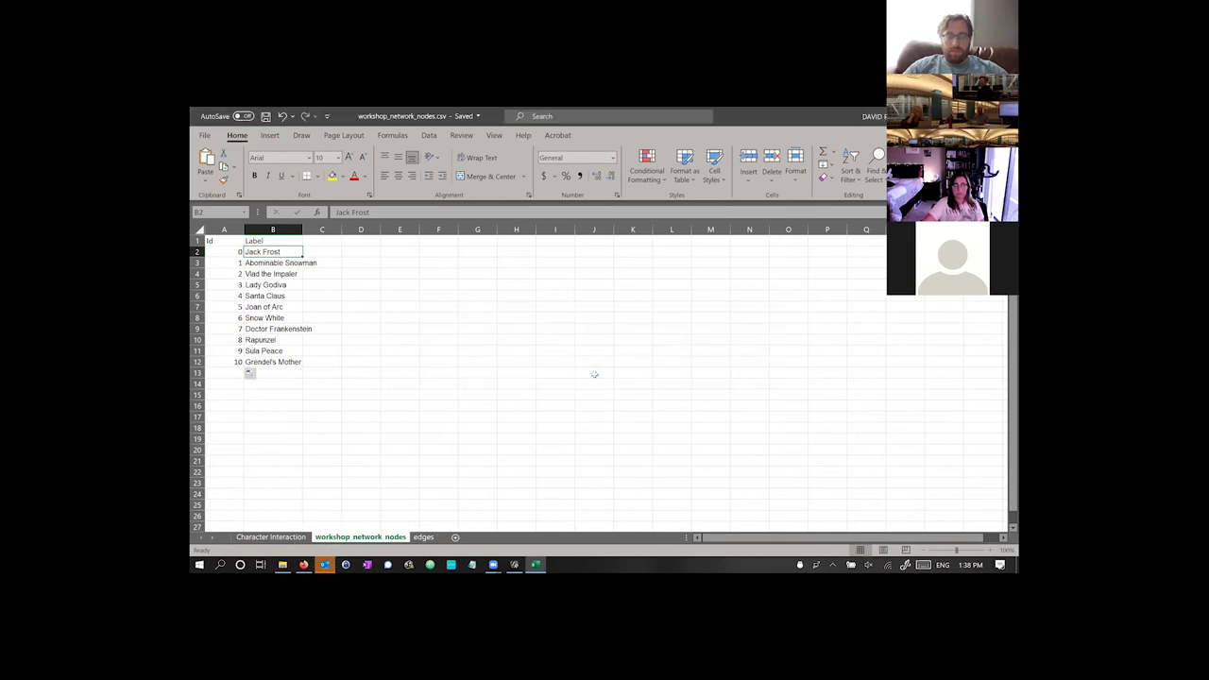
- Switch to File Explorer and locate workshop_network_nodes.csv in the 2021 Gephi Workshop folder
{"action": "left_click", "coordinate": [281, 564]}
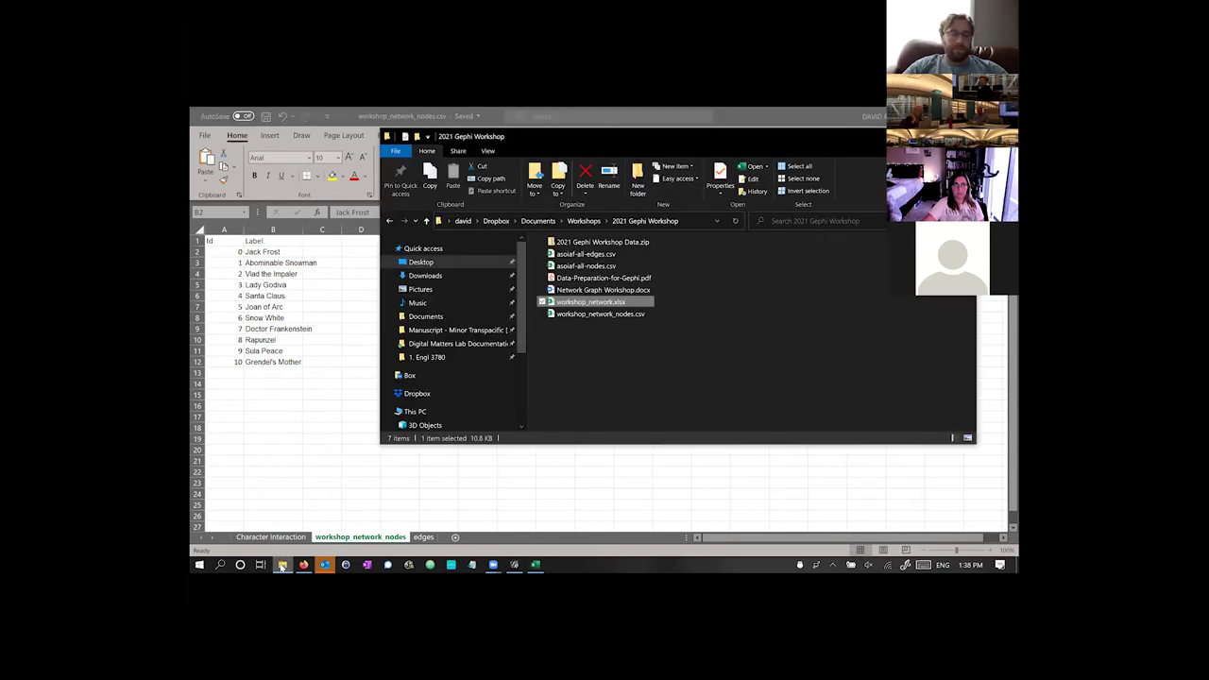
{"action": "left_click", "coordinate": [613, 335]}
{"action": "left_click", "coordinate": [625, 315]}
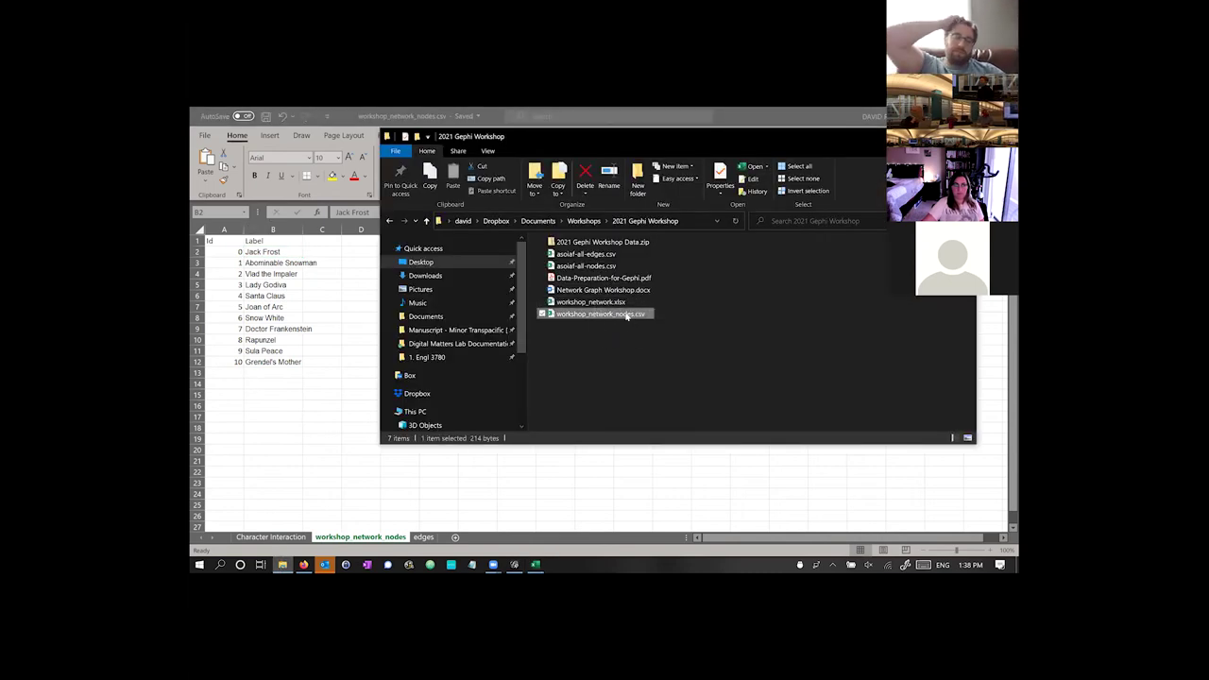
- Open workshop_network_nodes.csv from the 2021 Gephi Workshop folder in Notepad to inspect its comma-separated text
{"action": "left_click", "coordinate": [625, 315]}
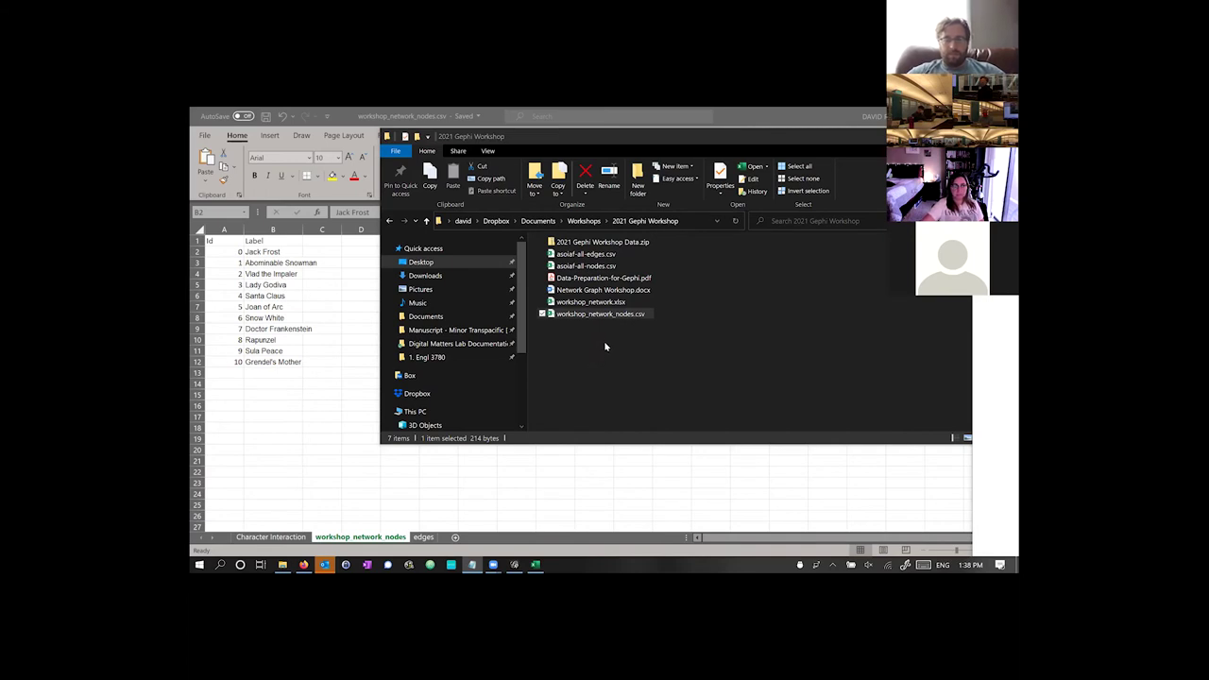
{"action": "left_click", "coordinate": [472, 564]}
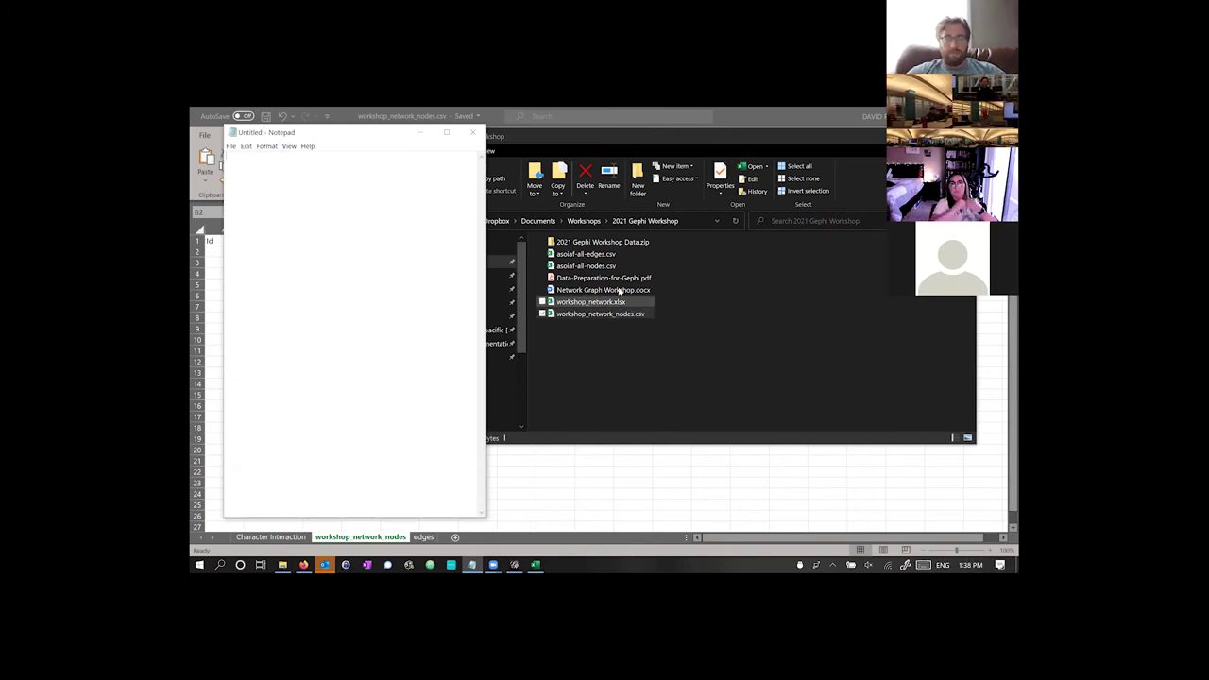
{"action": "left_click", "coordinate": [808, 325]}
{"action": "left_click", "coordinate": [305, 261]}
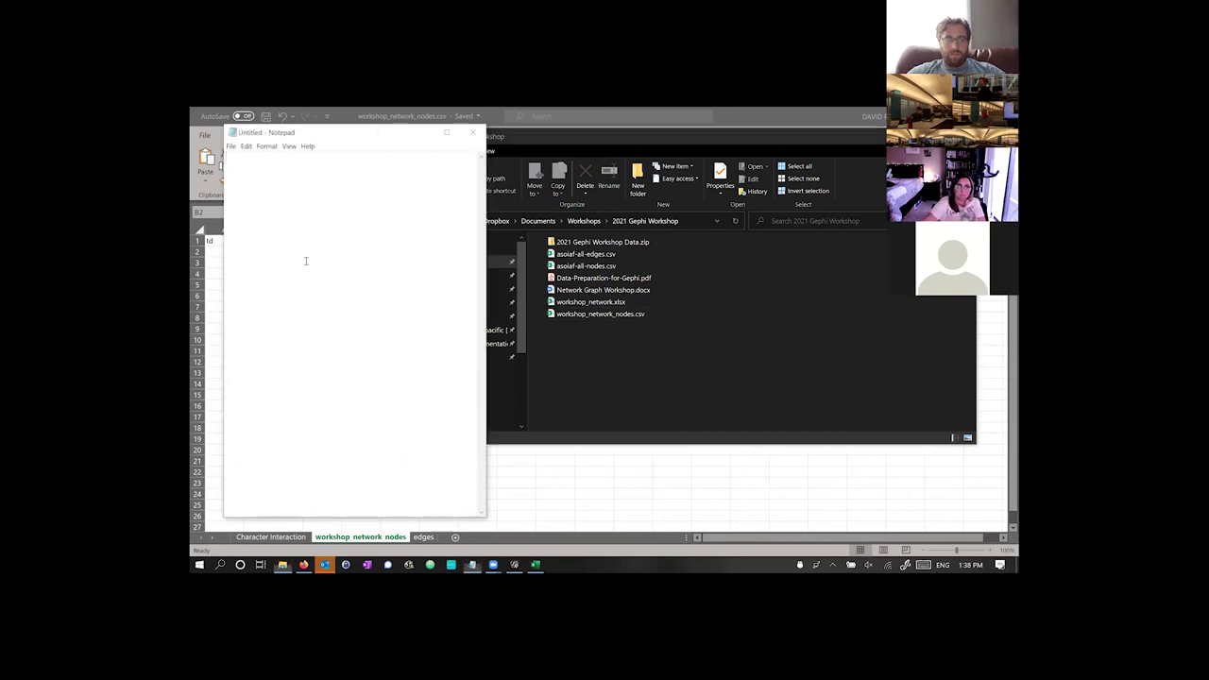
{"action": "left_click_drag", "start_coordinate": [586, 314], "coordinate": [373, 288]}
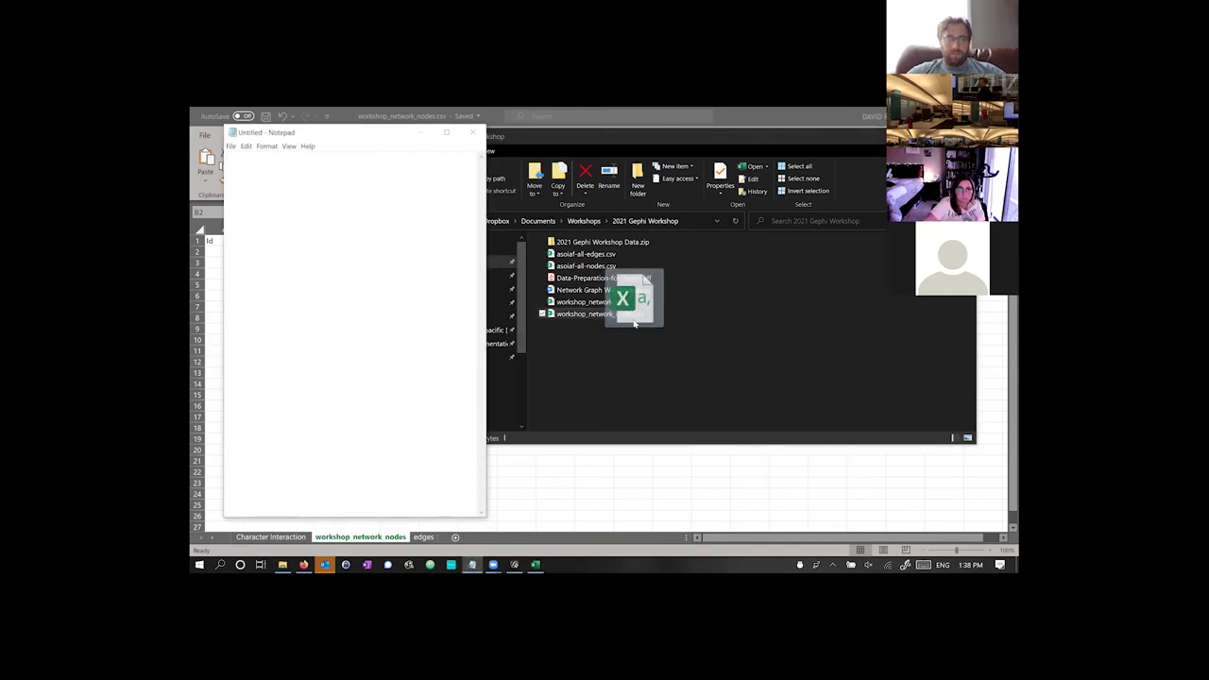
{"action": "mouse_move", "coordinate": [231, 156]}
{"action": "left_mouse_down"}
{"action": "mouse_move", "coordinate": [312, 203]}
{"action": "mouse_move", "coordinate": [328, 268]}
{"action": "mouse_move", "coordinate": [265, 163]}
{"action": "mouse_move", "coordinate": [244, 158]}
{"action": "left_mouse_up"}
{"action": "double_click", "coordinate": [328, 268]}
{"action": "left_click", "coordinate": [243, 158]}
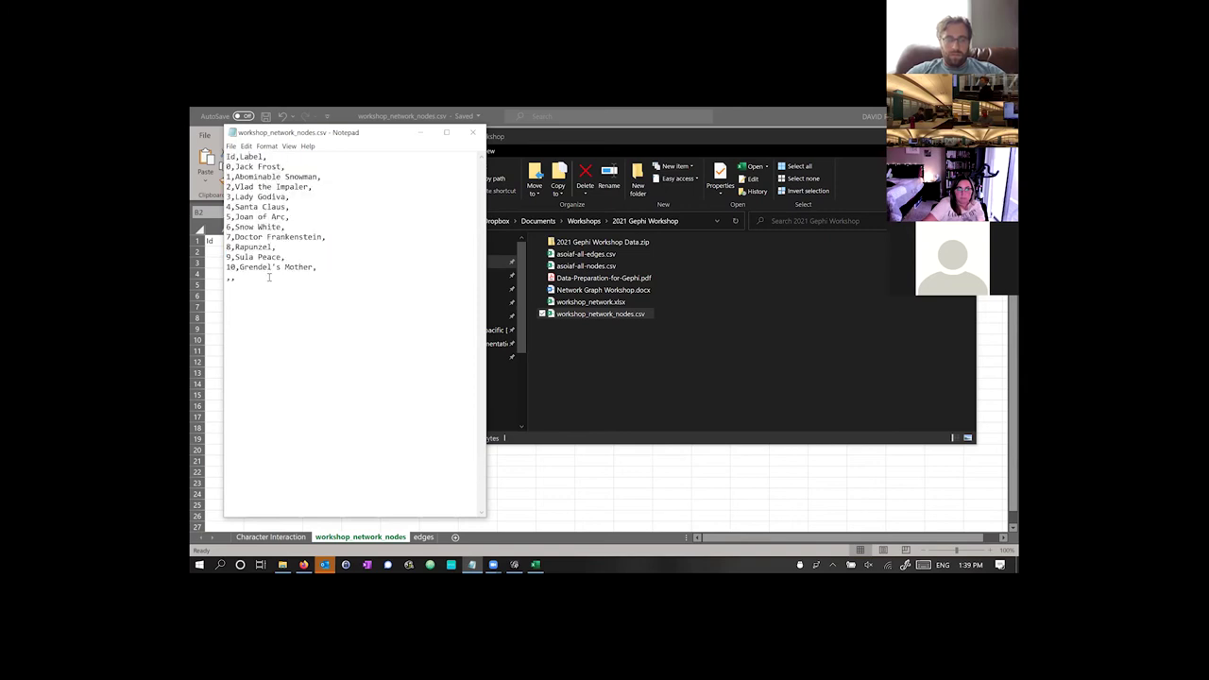
- Delete the stray comma-only line at the end of the node list and try to save the file under the same name
{"action": "left_click_drag", "start_coordinate": [251, 278], "coordinate": [226, 278]}
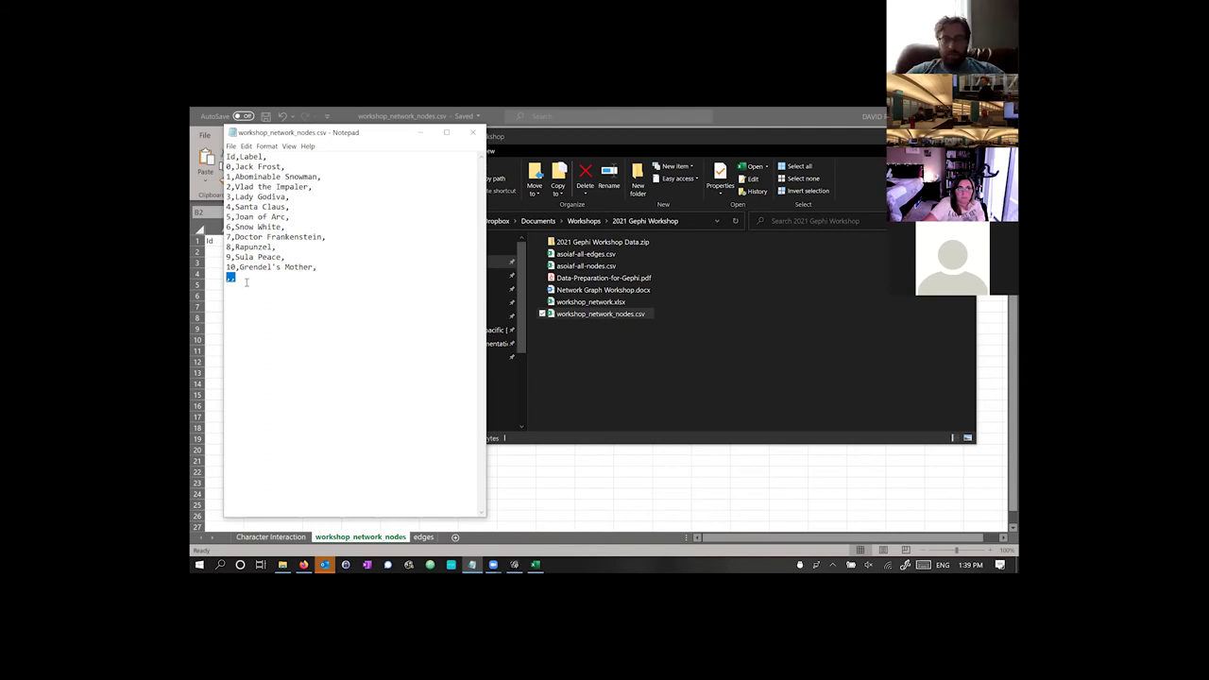
{"action": "key", "text": "Delete"}
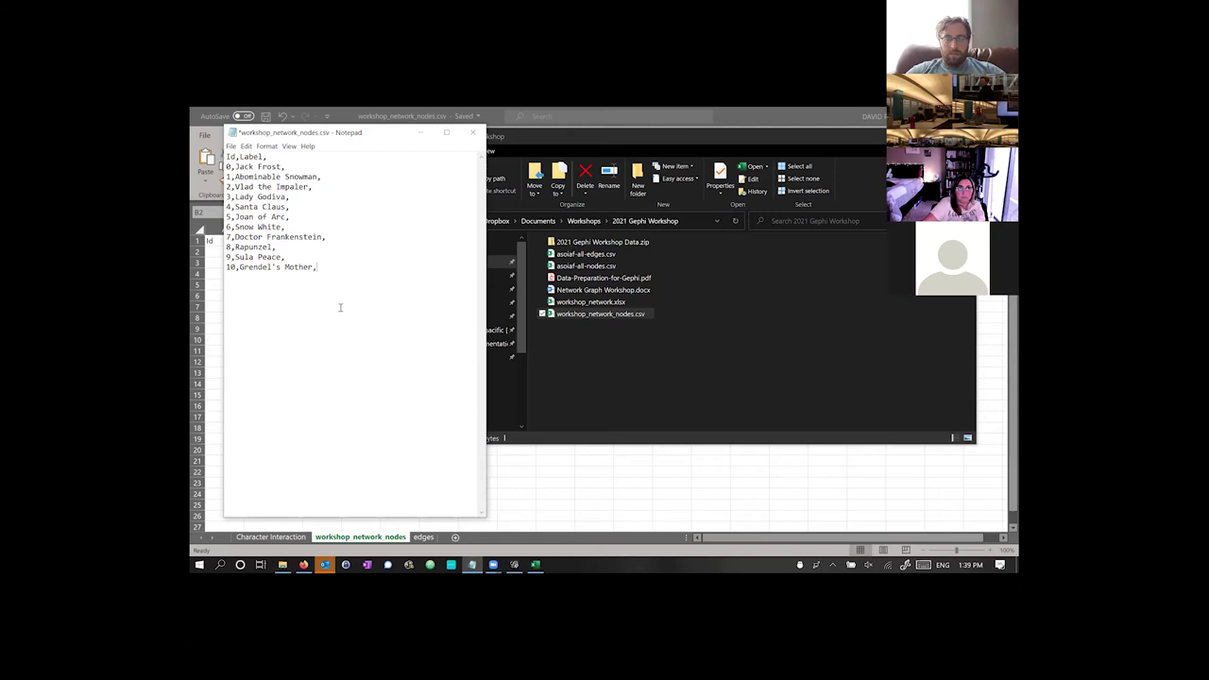
{"action": "key", "text": "alt+f"}
{"action": "key", "text": "Down"}
{"action": "key", "text": "Down"}
{"action": "key", "text": "Down"}
{"action": "key", "text": "Down"}
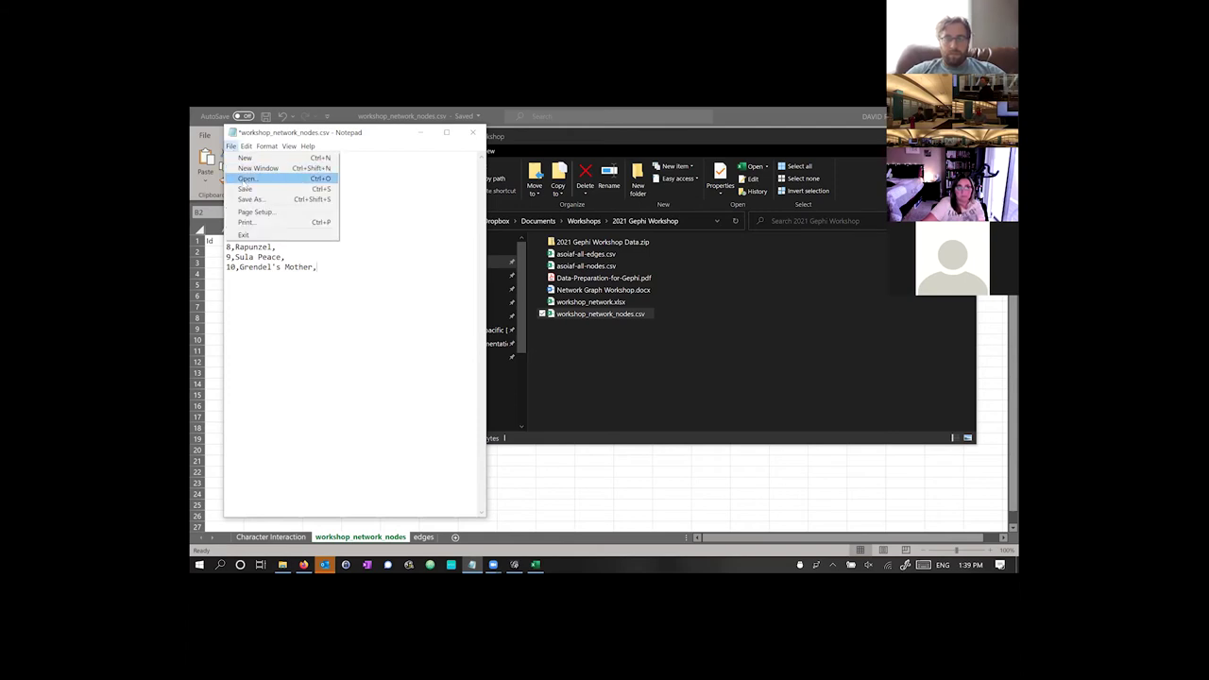
{"action": "key", "text": "Return"}
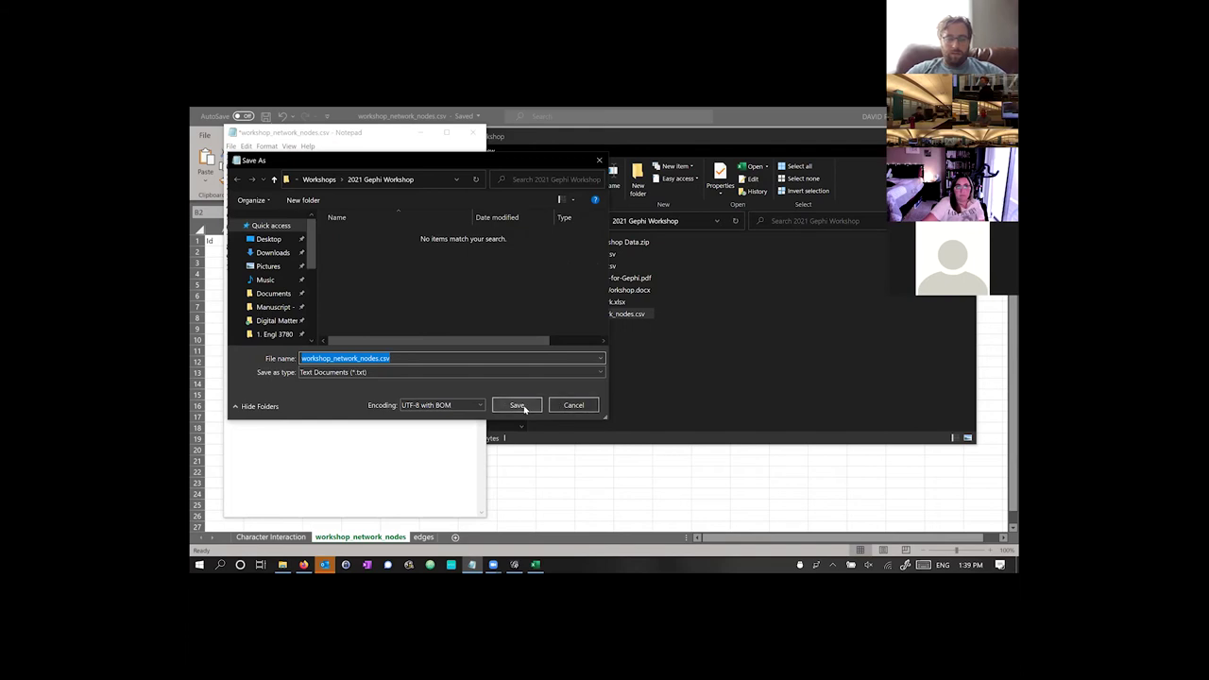
{"action": "left_click", "coordinate": [519, 406]}
{"action": "left_click", "coordinate": [633, 340]}
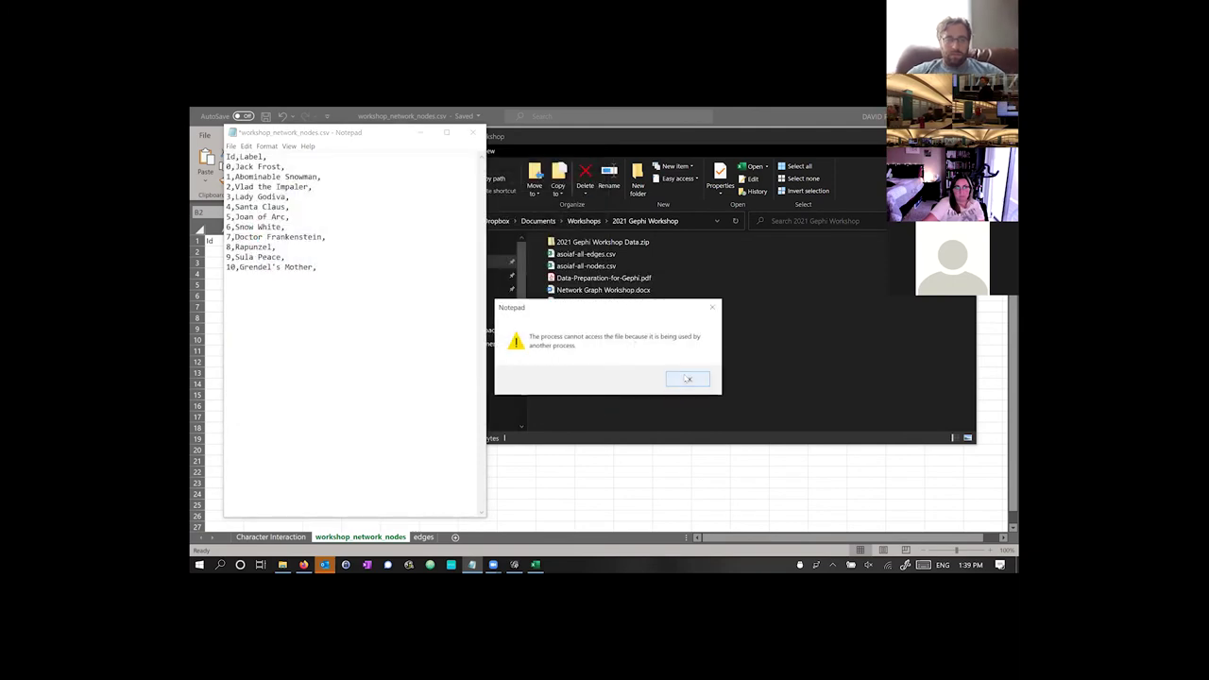
{"action": "left_click", "coordinate": [687, 379]}
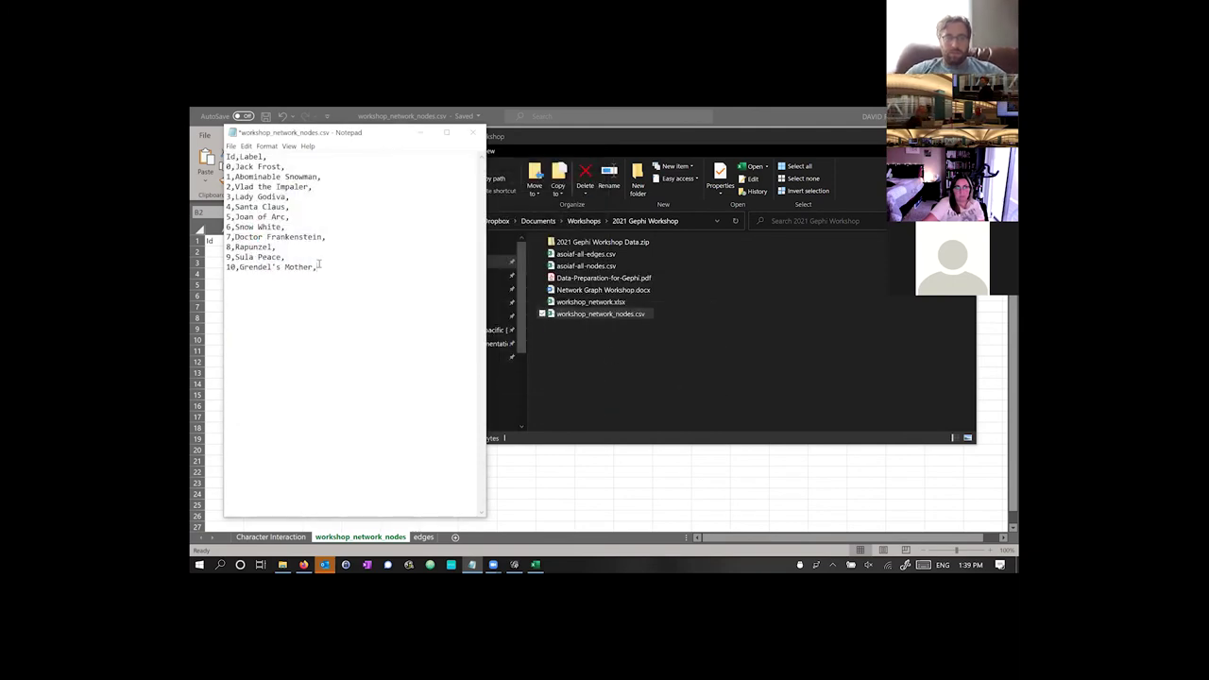
- Close the Notepad file without saving its changes and return to the node sheet in Excel
{"action": "left_click_drag", "start_coordinate": [357, 137], "coordinate": [436, 173]}
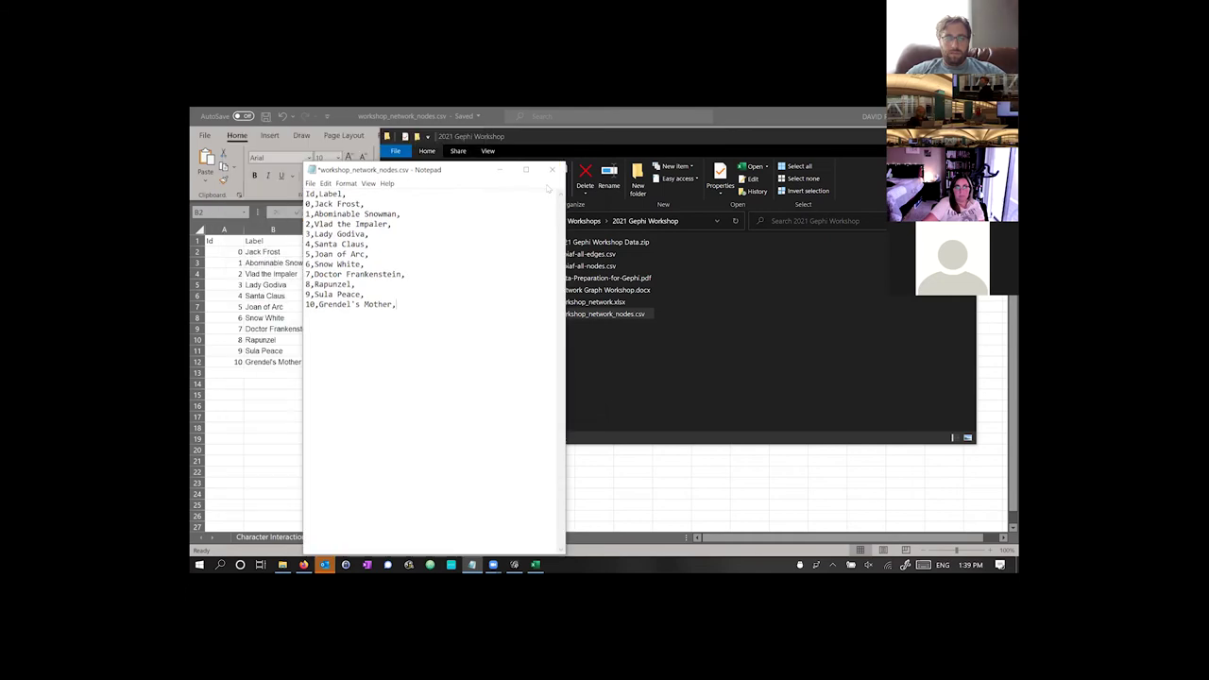
{"action": "left_click", "coordinate": [553, 170]}
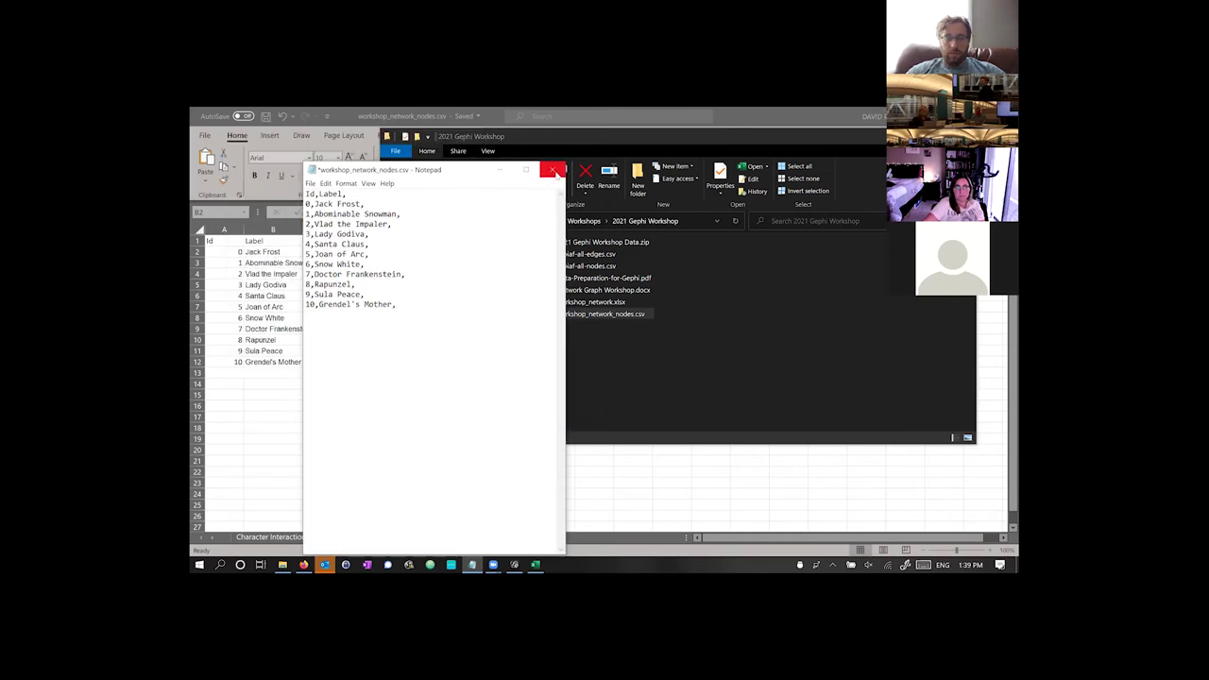
{"action": "left_click", "coordinate": [554, 170]}
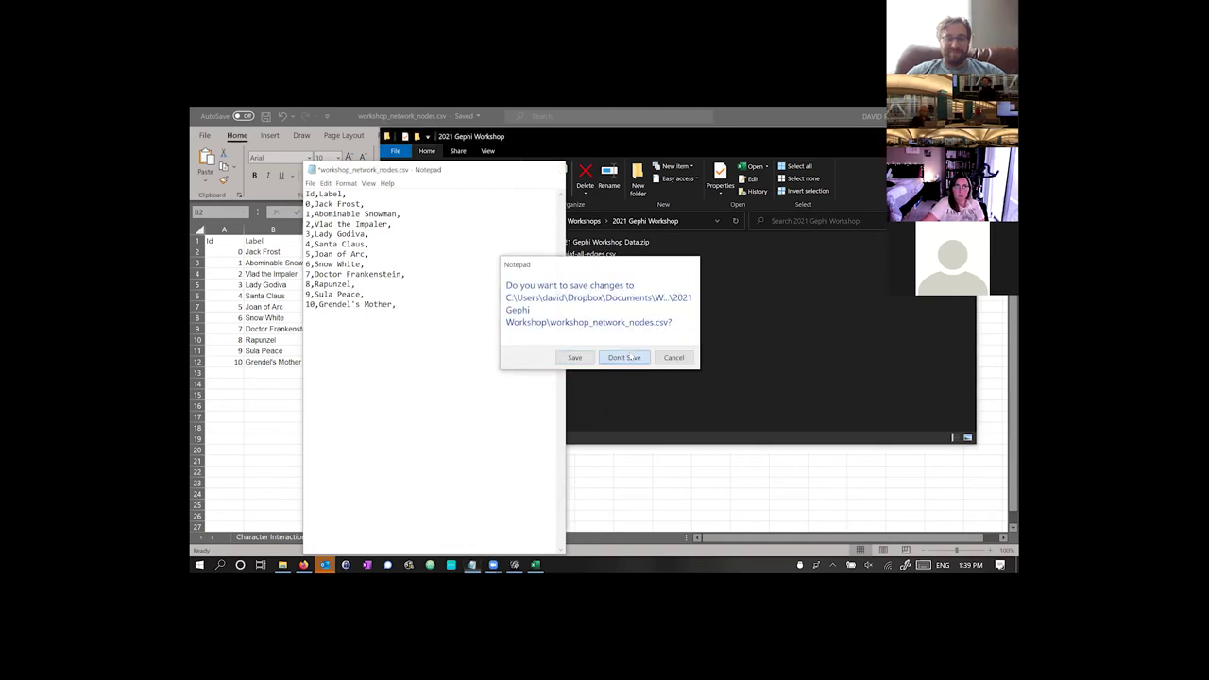
{"action": "left_click", "coordinate": [623, 358]}
{"action": "left_click", "coordinate": [248, 370]}
{"action": "left_click", "coordinate": [284, 375]}
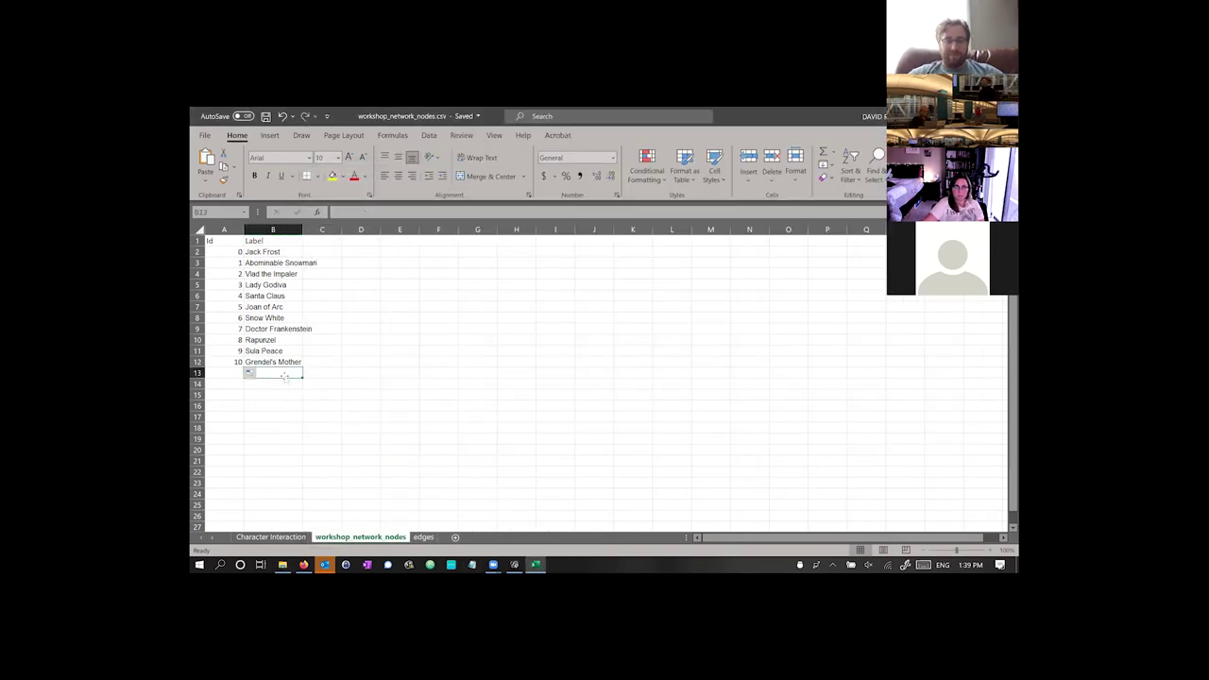
{"action": "key", "text": "ctrl"}
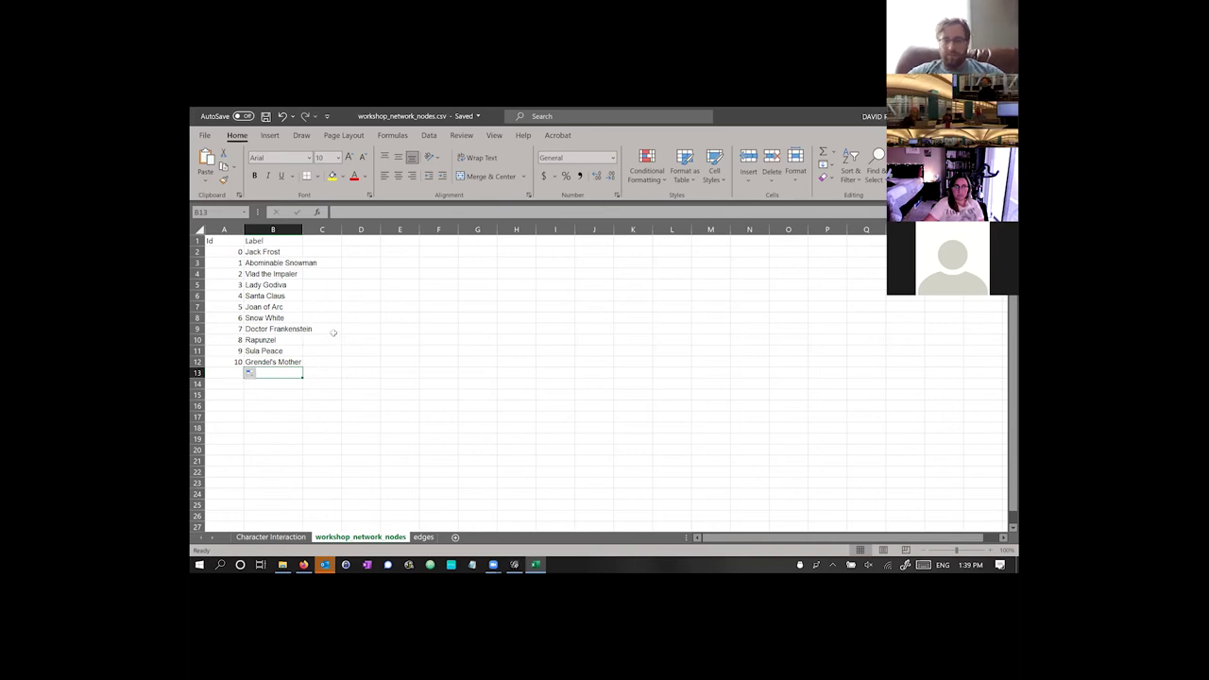
{"action": "left_click", "coordinate": [334, 317]}
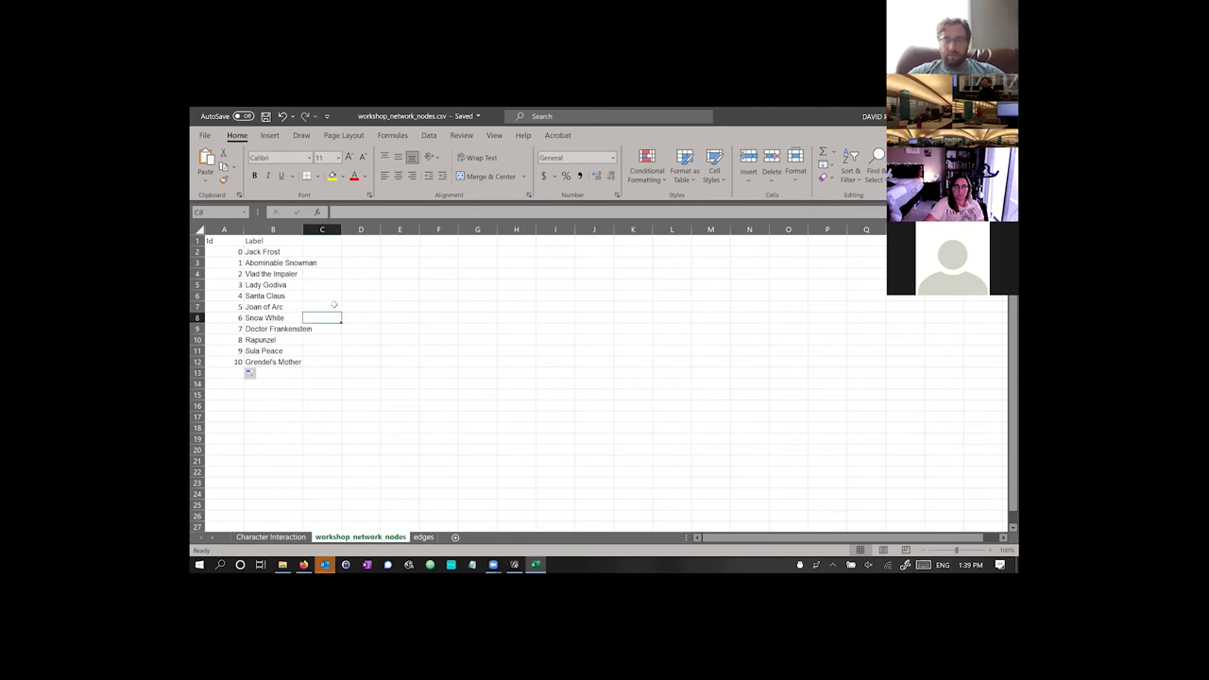
{"action": "left_click", "coordinate": [337, 306]}
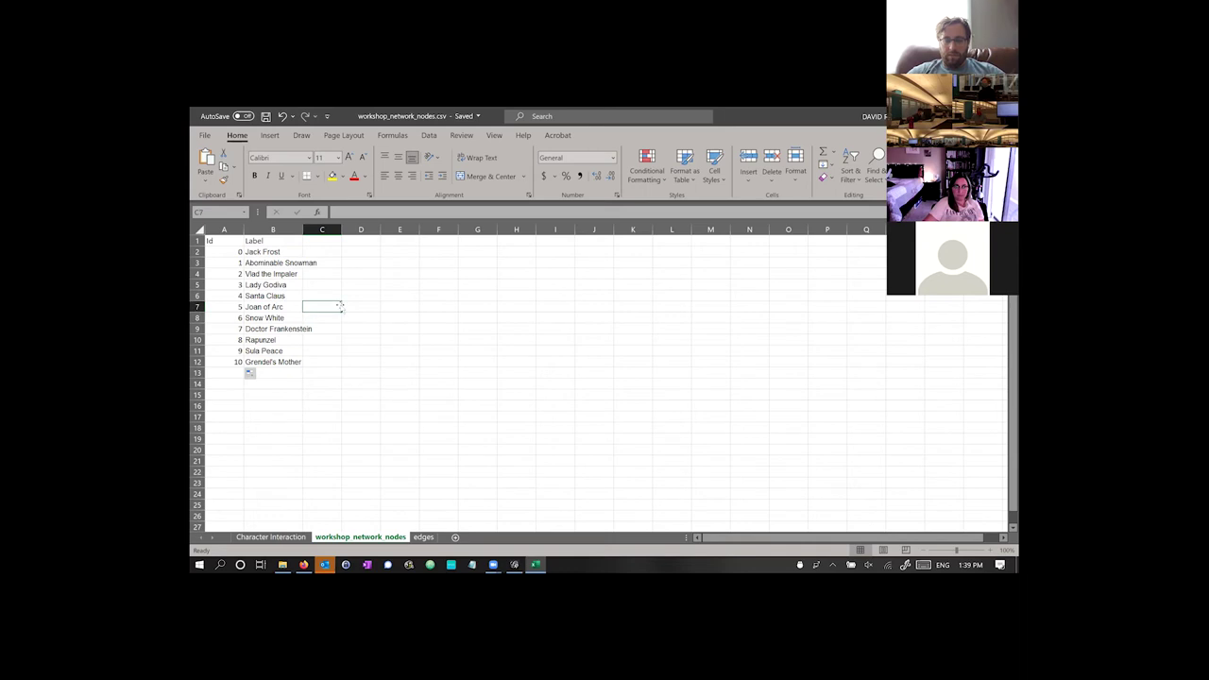
- Review the Source, Target, Type and Weight column headers on the edges sheet
{"action": "left_click", "coordinate": [422, 537]}
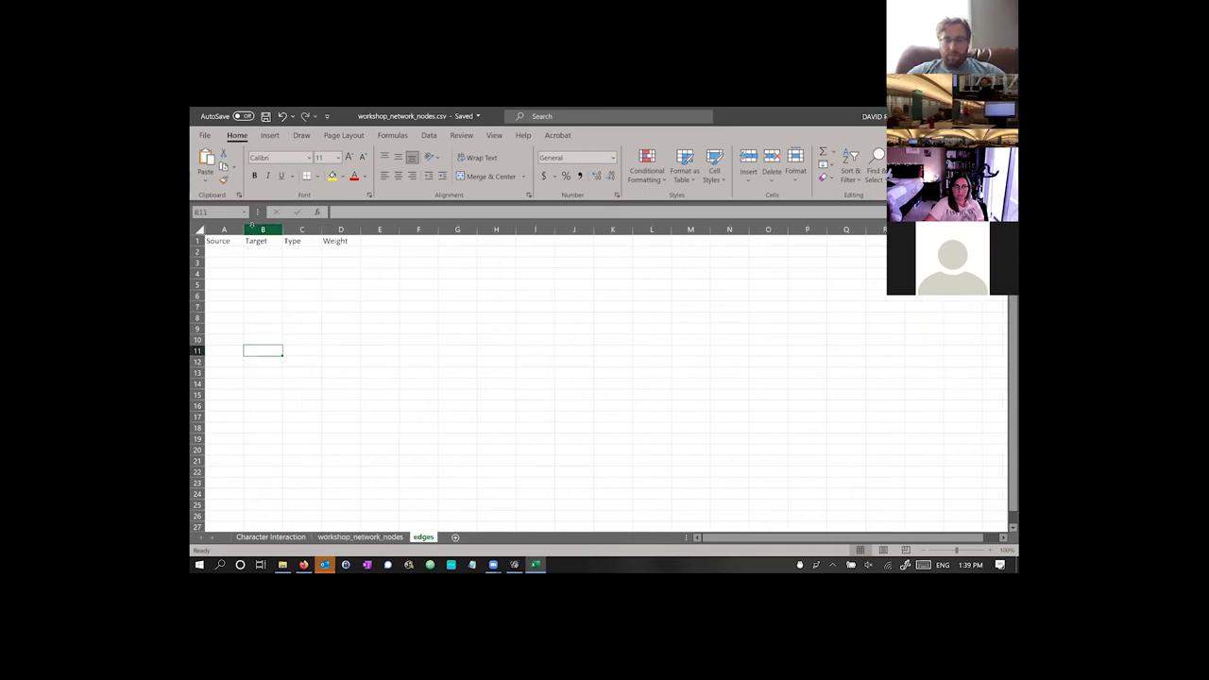
{"action": "left_click", "coordinate": [227, 241]}
{"action": "left_click", "coordinate": [258, 242]}
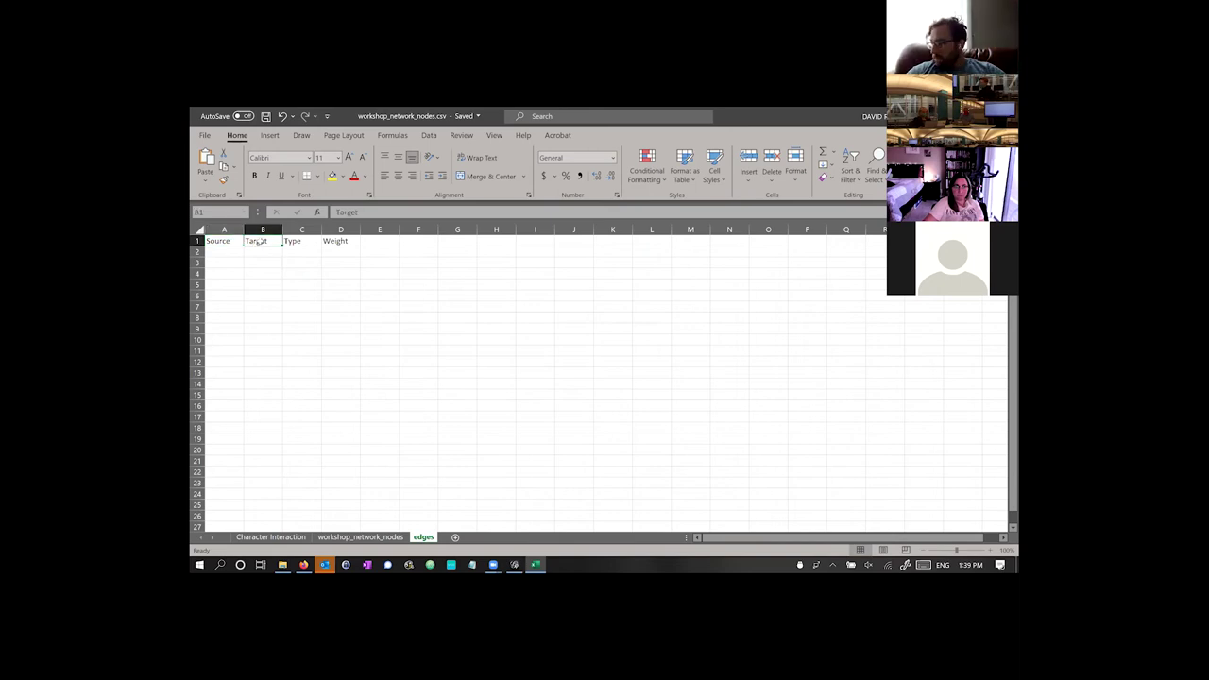
{"action": "left_click", "coordinate": [290, 242]}
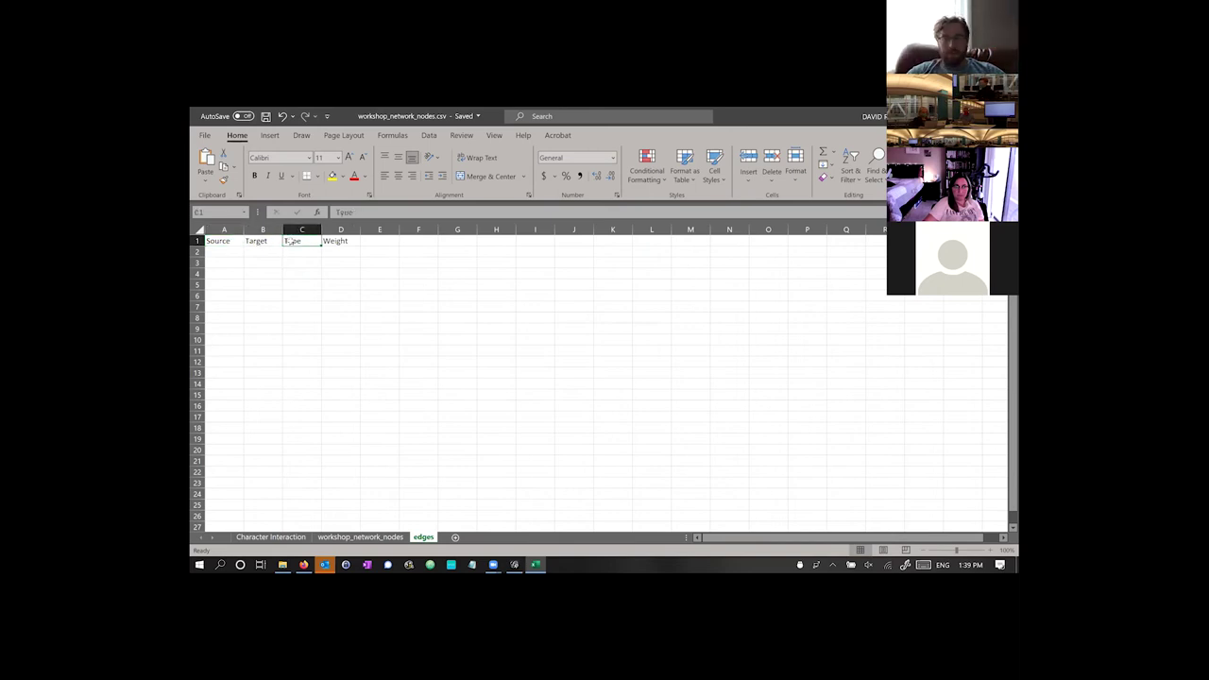
{"action": "left_click", "coordinate": [337, 242]}
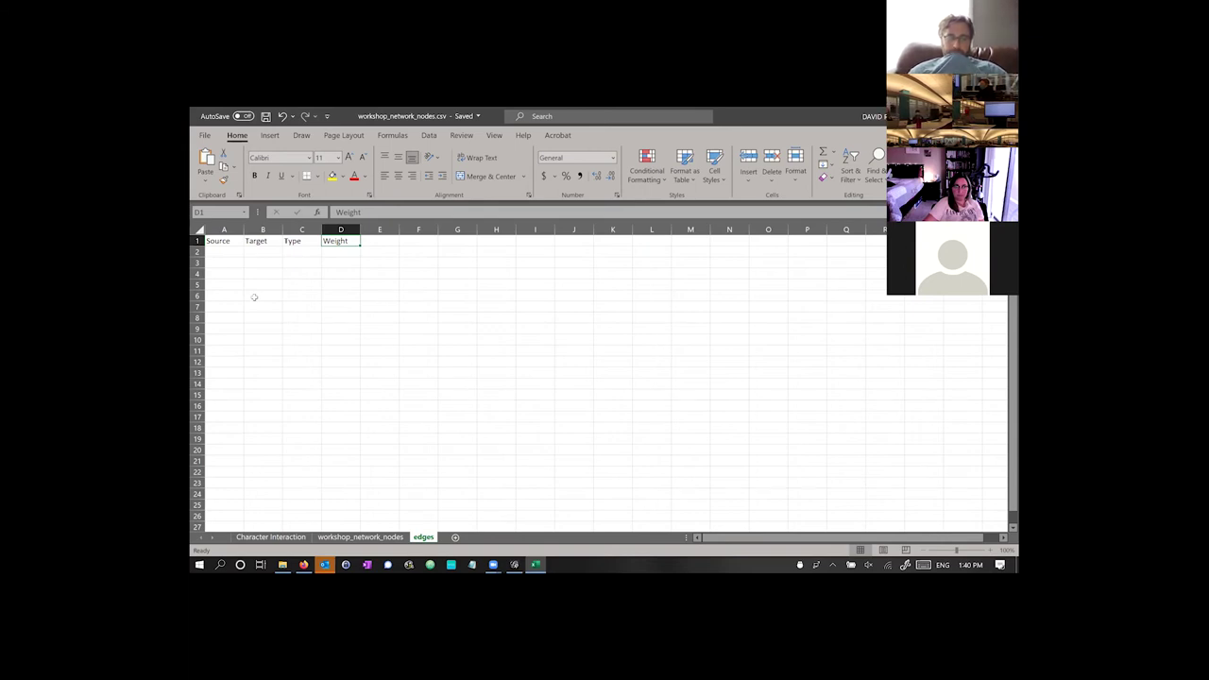
- Examine the character pairs in columns A and B of the Character Interaction sheet, rows 1 to 26
{"action": "left_click", "coordinate": [271, 536]}
{"action": "left_click", "coordinate": [381, 351]}
{"action": "scroll", "coordinate": [385, 347], "scroll_direction": "down", "scroll_amount": 1}
{"action": "scroll", "coordinate": [382, 345], "scroll_direction": "up", "scroll_amount": 1}
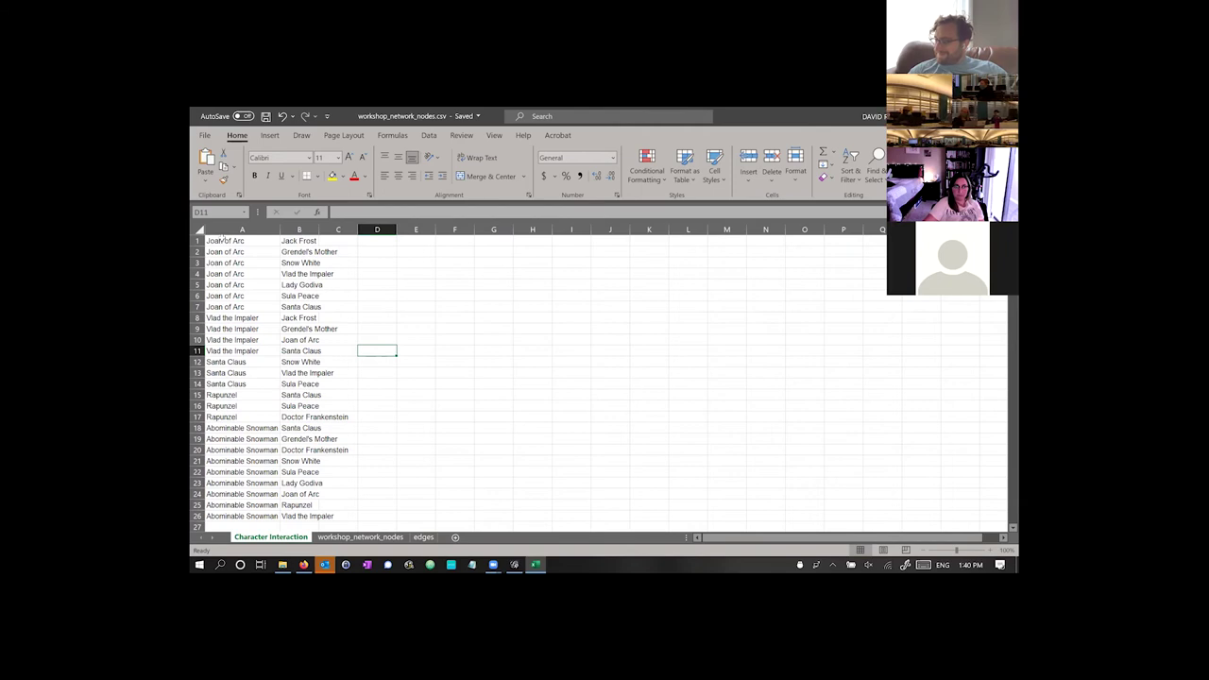
{"action": "left_click", "coordinate": [220, 244]}
{"action": "left_click_drag", "start_coordinate": [220, 245], "coordinate": [229, 308]}
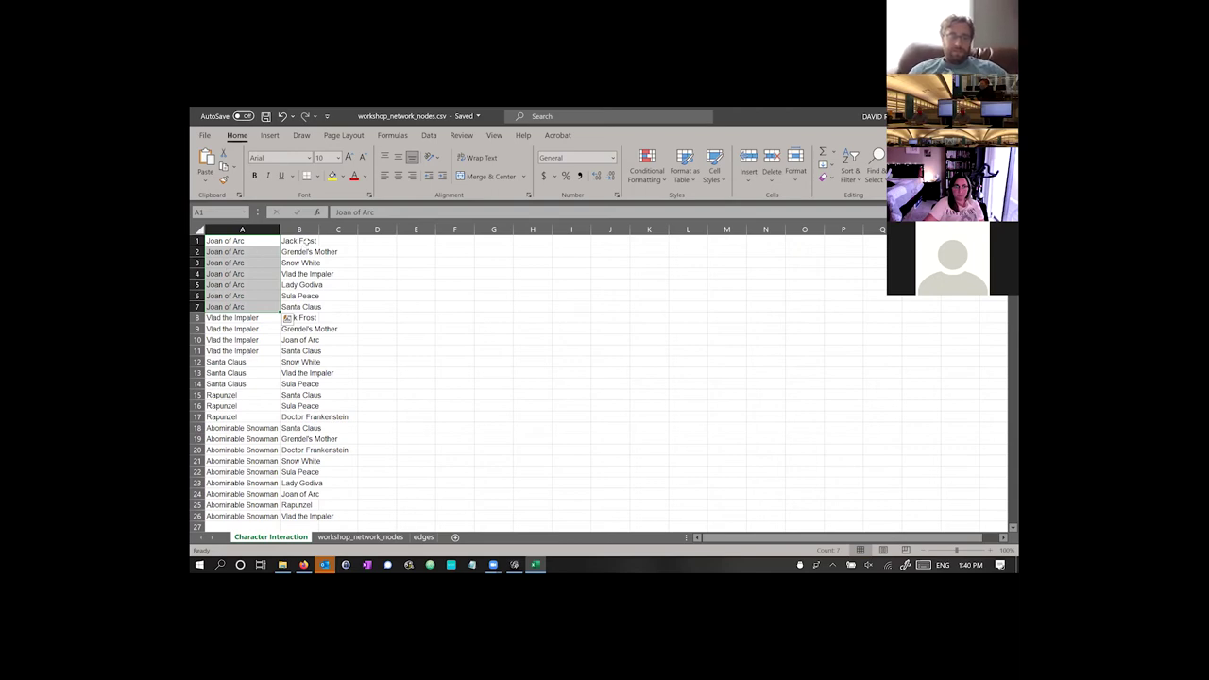
{"action": "left_click", "coordinate": [306, 241]}
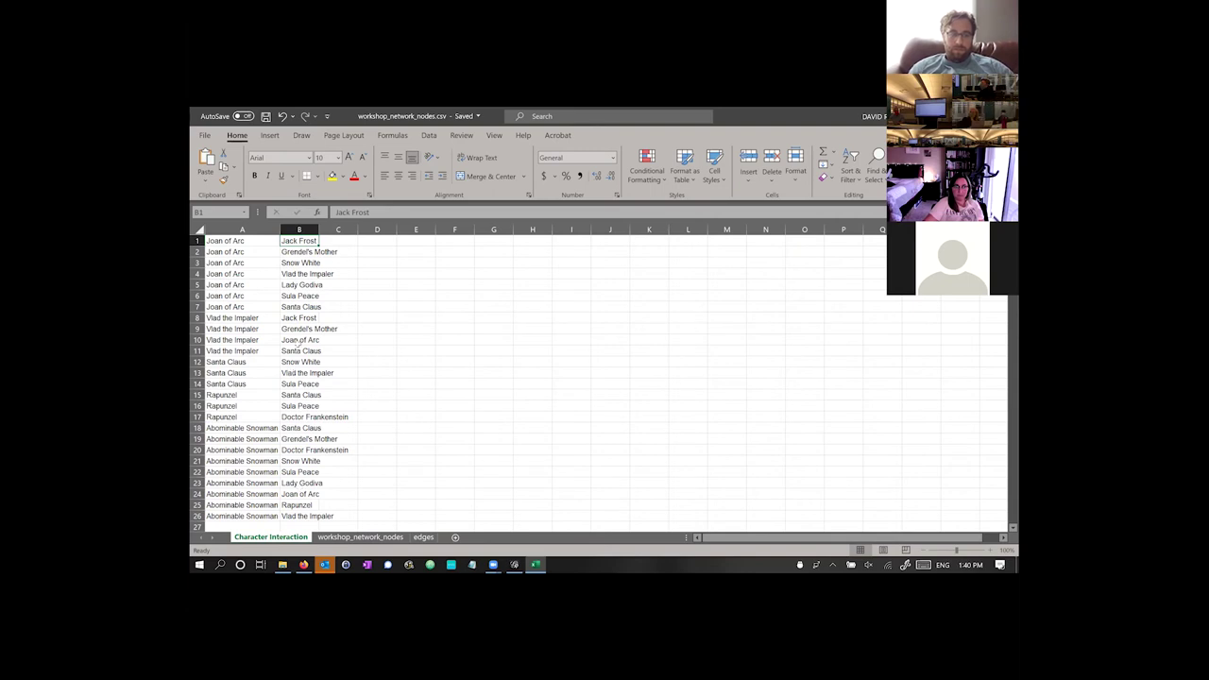
{"action": "left_click_drag", "start_coordinate": [231, 241], "coordinate": [306, 518]}
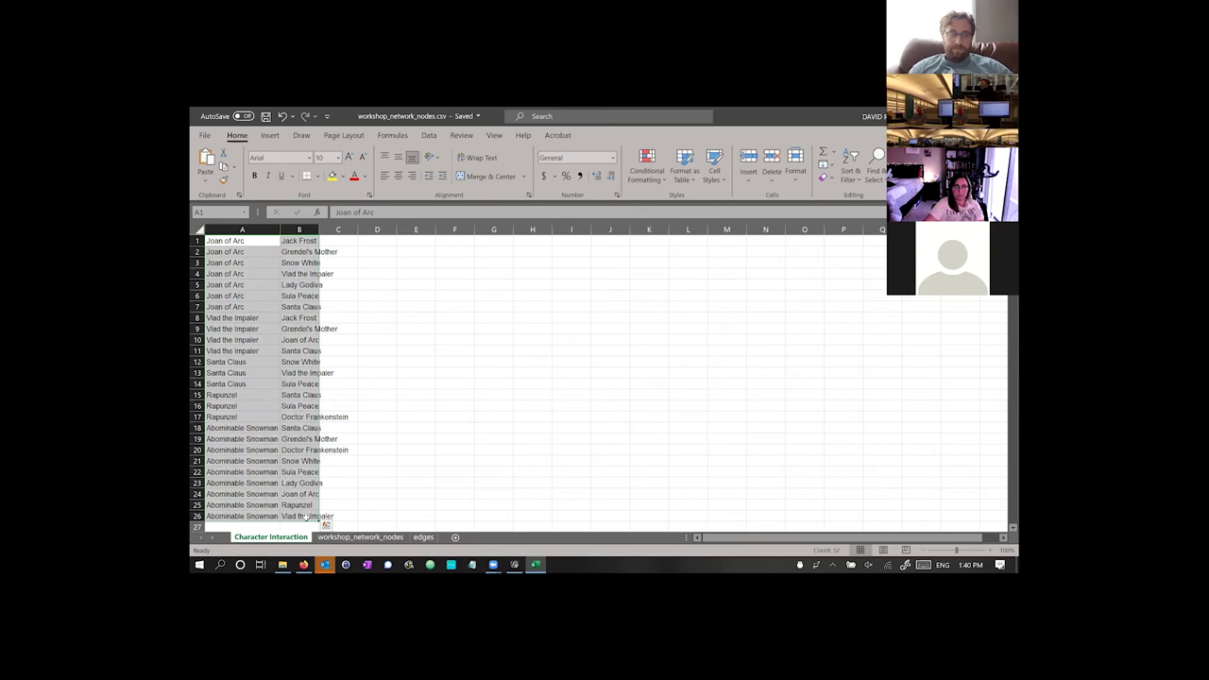
{"action": "left_click", "coordinate": [306, 517]}
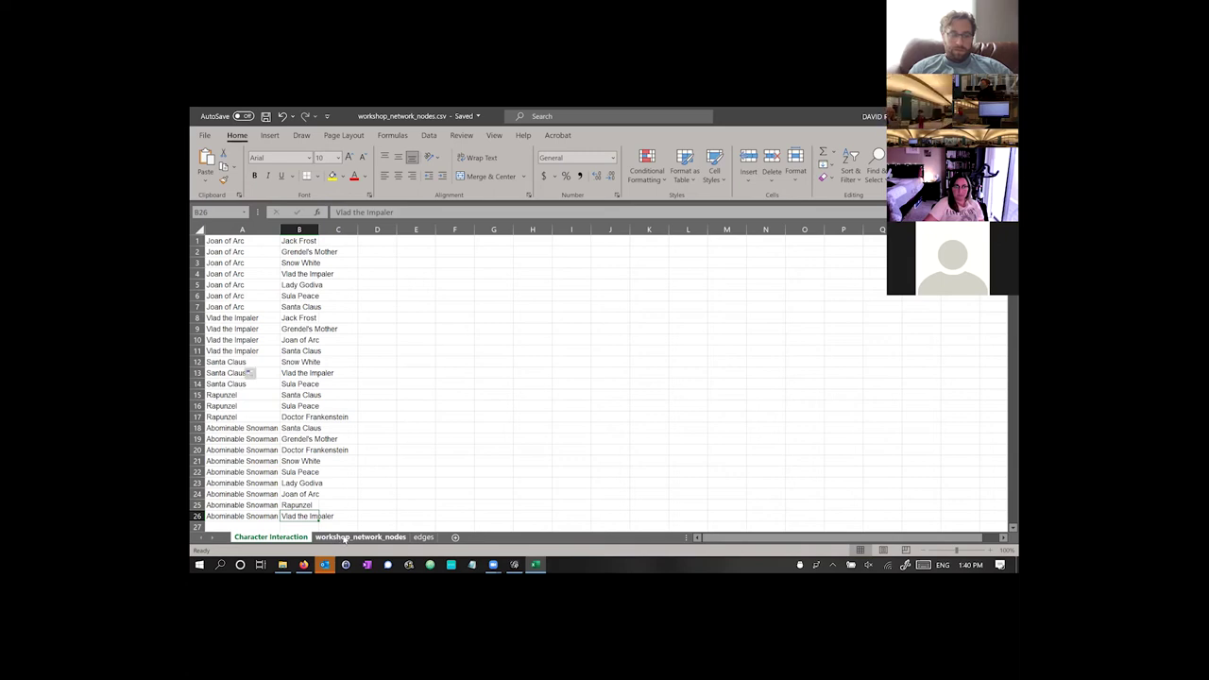
- On the workshop_network_nodes sheet, copy the Id values in A2:A12 into C2:C12 beside the labels and save the file
{"action": "left_click", "coordinate": [345, 539]}
{"action": "left_click", "coordinate": [308, 397]}
{"action": "left_click", "coordinate": [230, 251]}
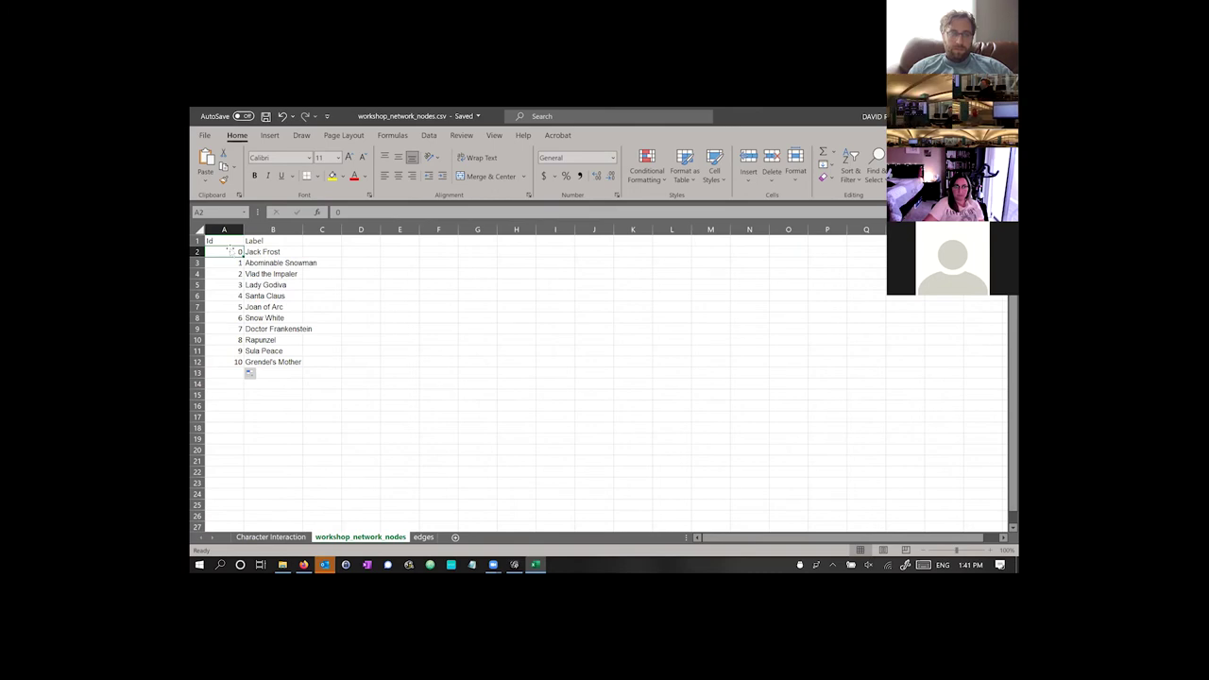
{"action": "left_click", "coordinate": [237, 362], "text": "shift"}
{"action": "key", "text": "ctrl+c"}
{"action": "left_click", "coordinate": [289, 276]}
{"action": "left_click_drag", "start_coordinate": [228, 262], "coordinate": [227, 362]}
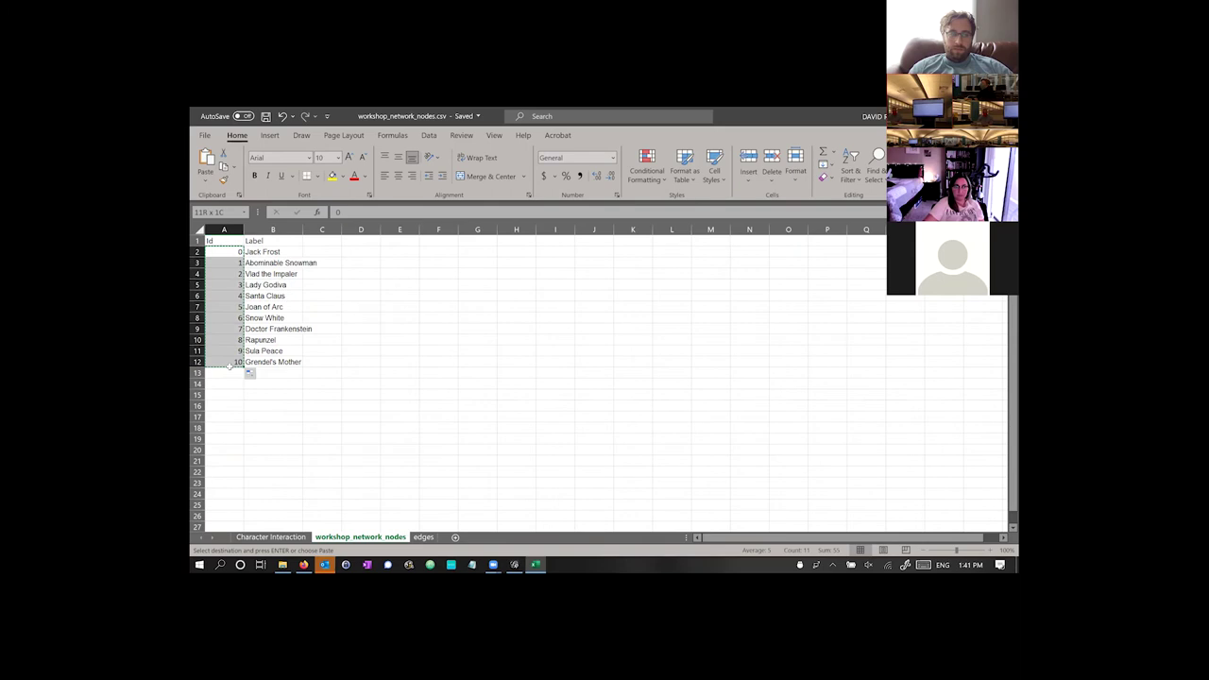
{"action": "left_click", "coordinate": [223, 253]}
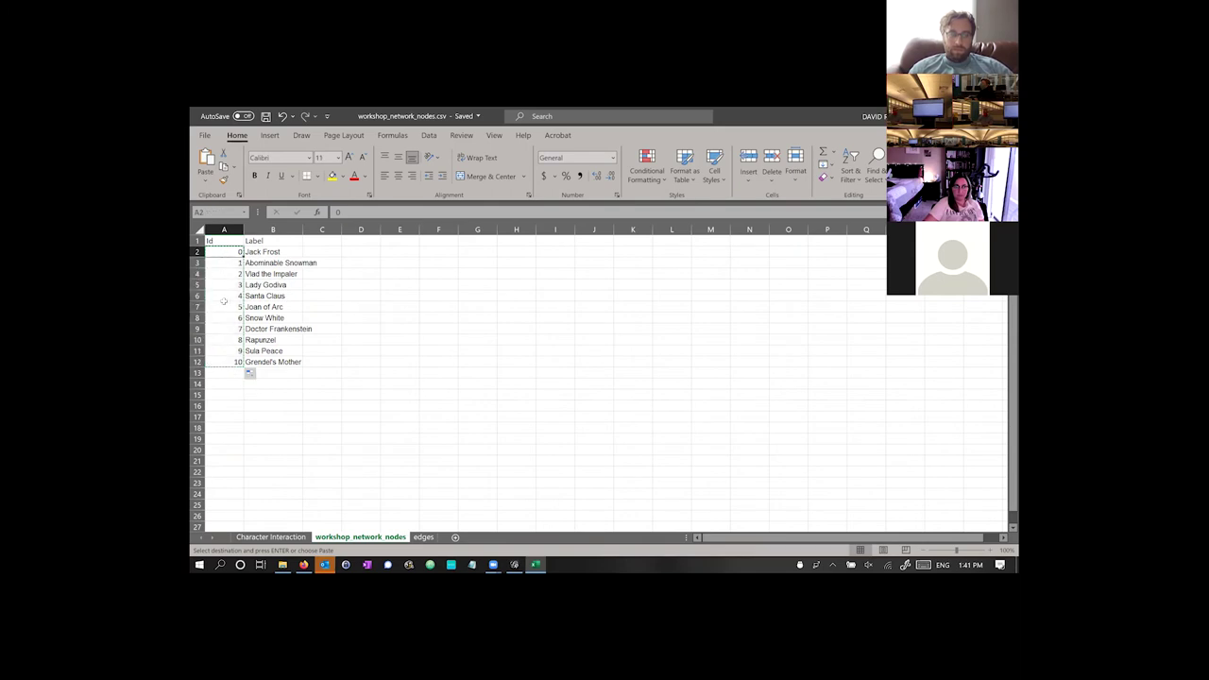
{"action": "left_click", "coordinate": [321, 252]}
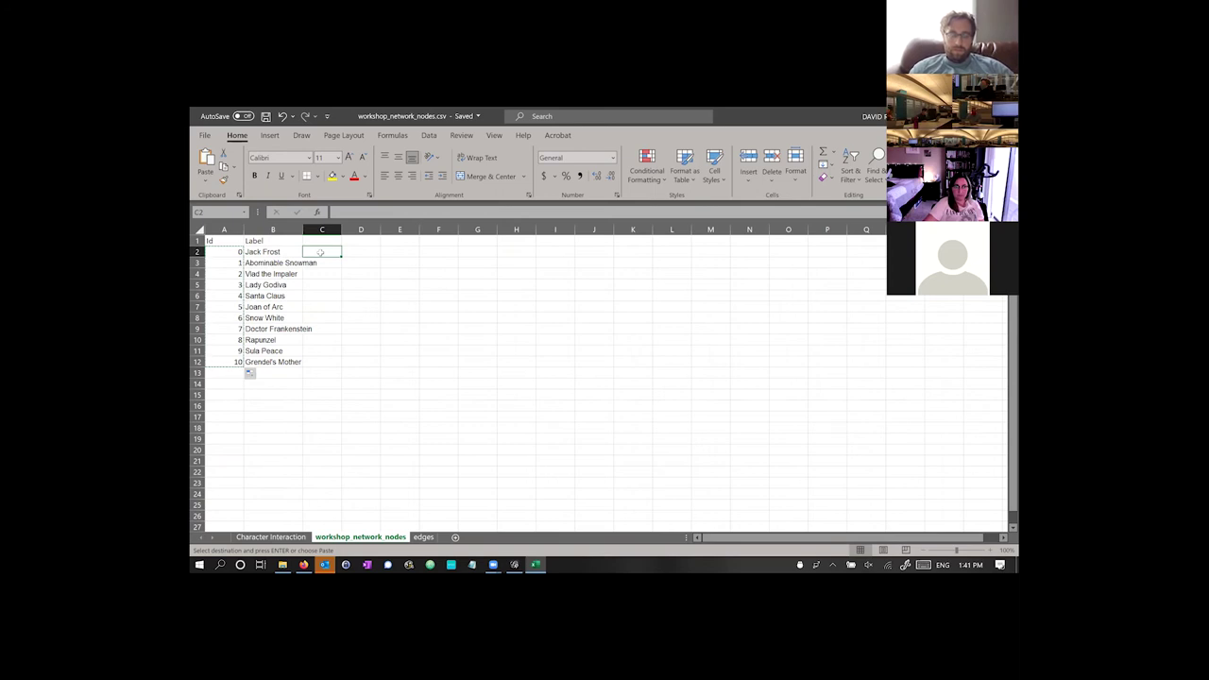
{"action": "key", "text": "ctrl+v"}
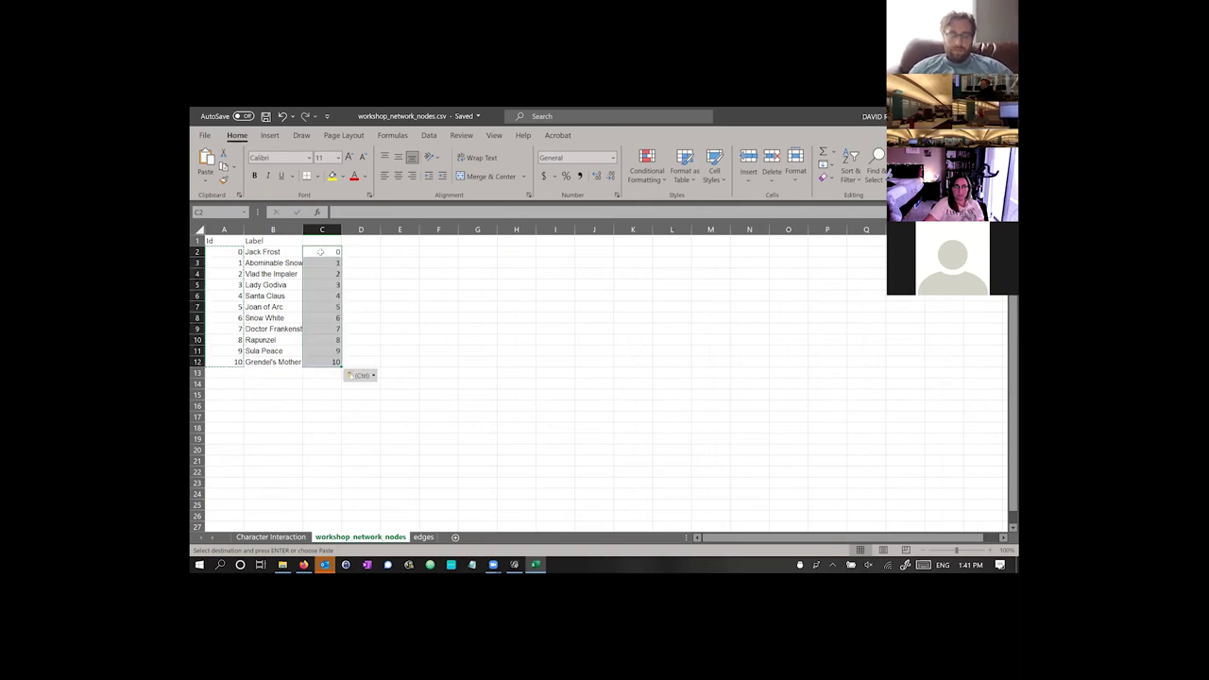
{"action": "left_click", "coordinate": [317, 263]}
{"action": "key", "text": "ctrl+s"}
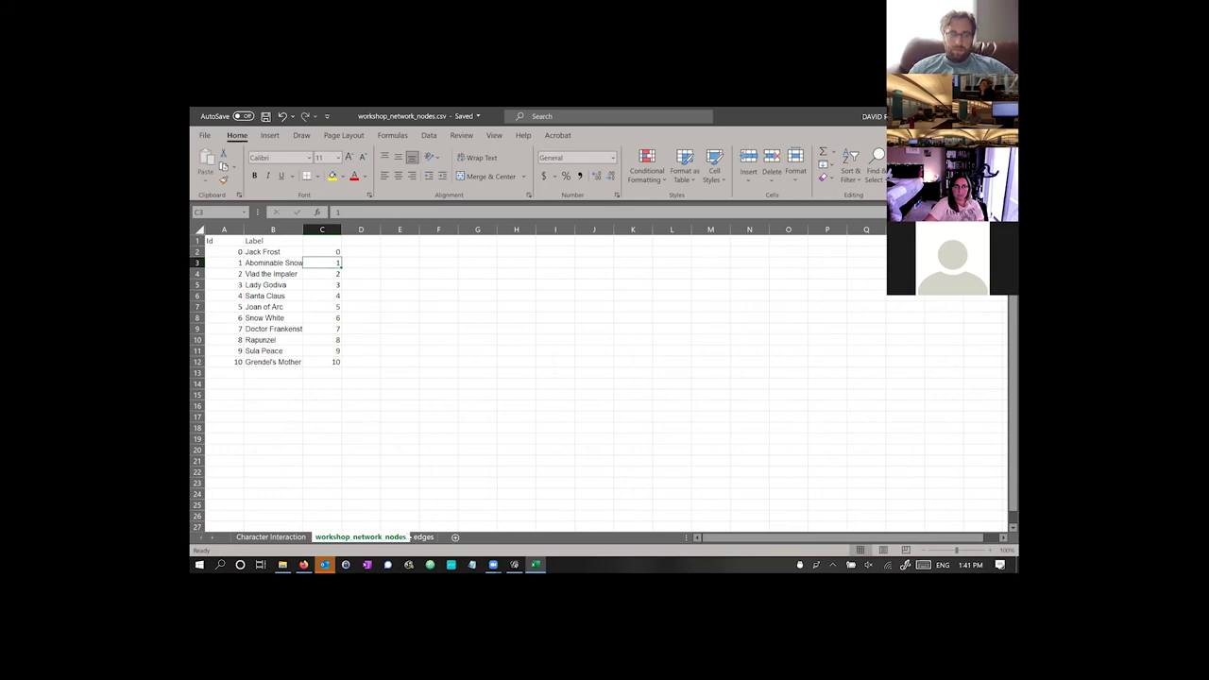
- On the Character Interaction sheet, open the empty cell C1 beside the first character pair for editing
{"action": "left_click", "coordinate": [417, 538]}
{"action": "left_click", "coordinate": [387, 538]}
{"action": "left_click", "coordinate": [283, 538]}
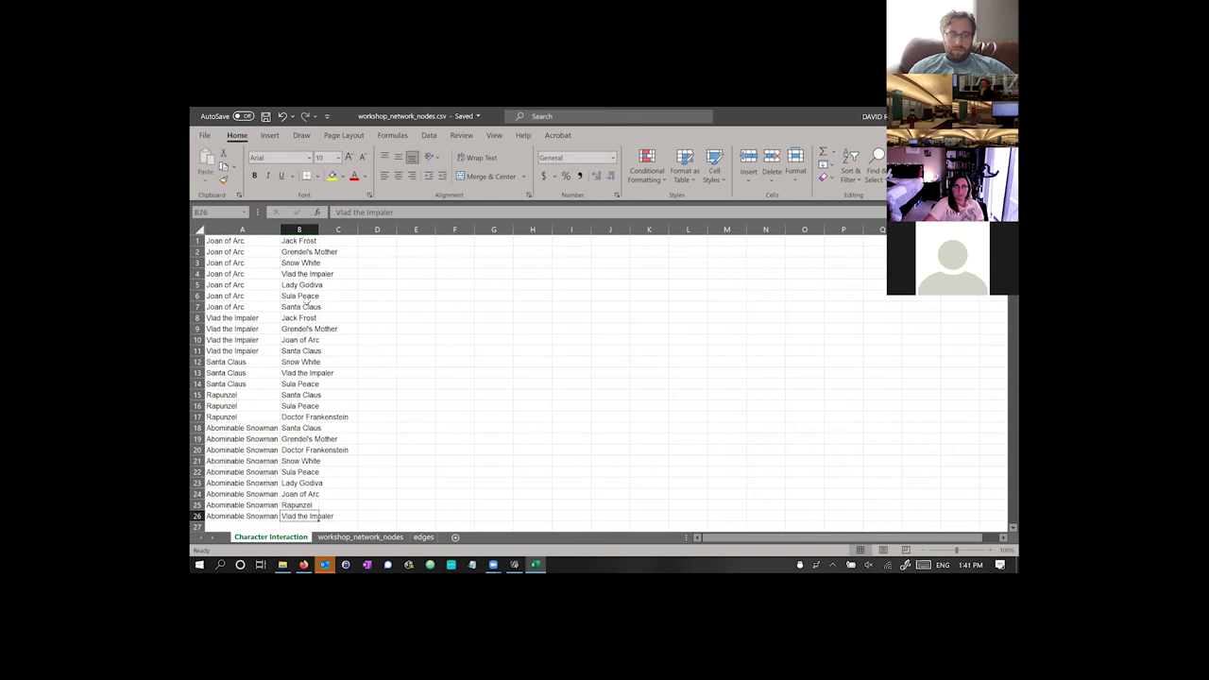
{"action": "left_click", "coordinate": [367, 241]}
{"action": "left_click", "coordinate": [355, 242]}
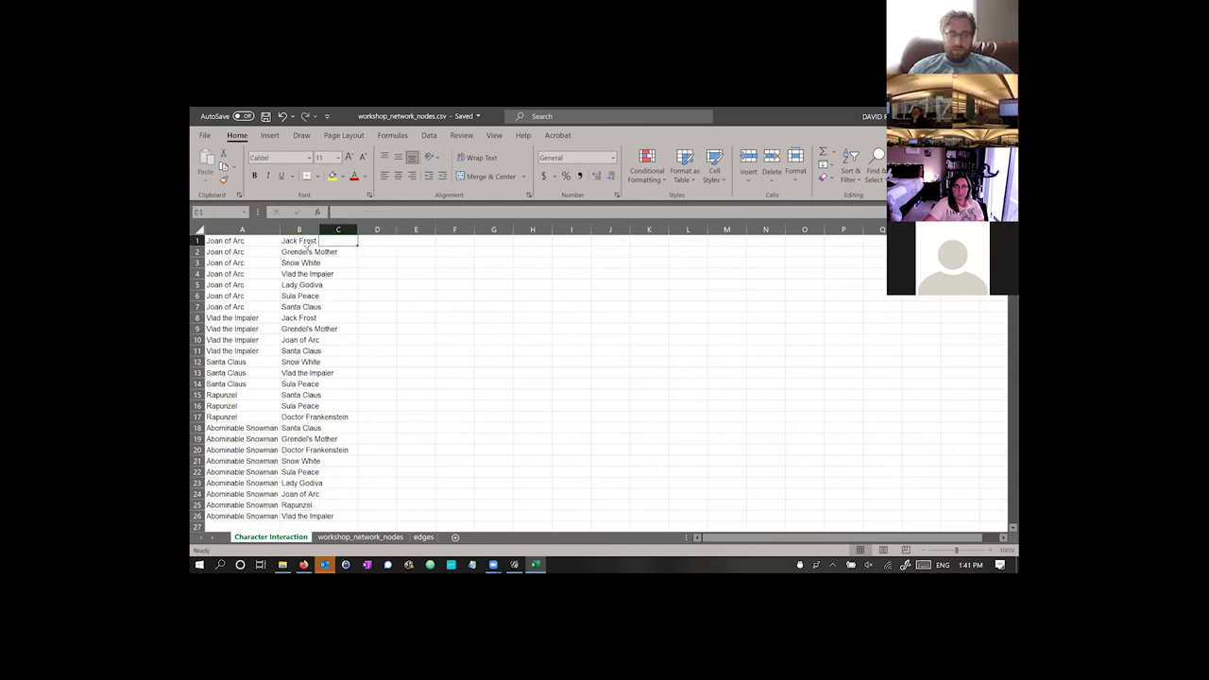
{"action": "left_click", "coordinate": [337, 229]}
{"action": "left_click", "coordinate": [337, 241]}
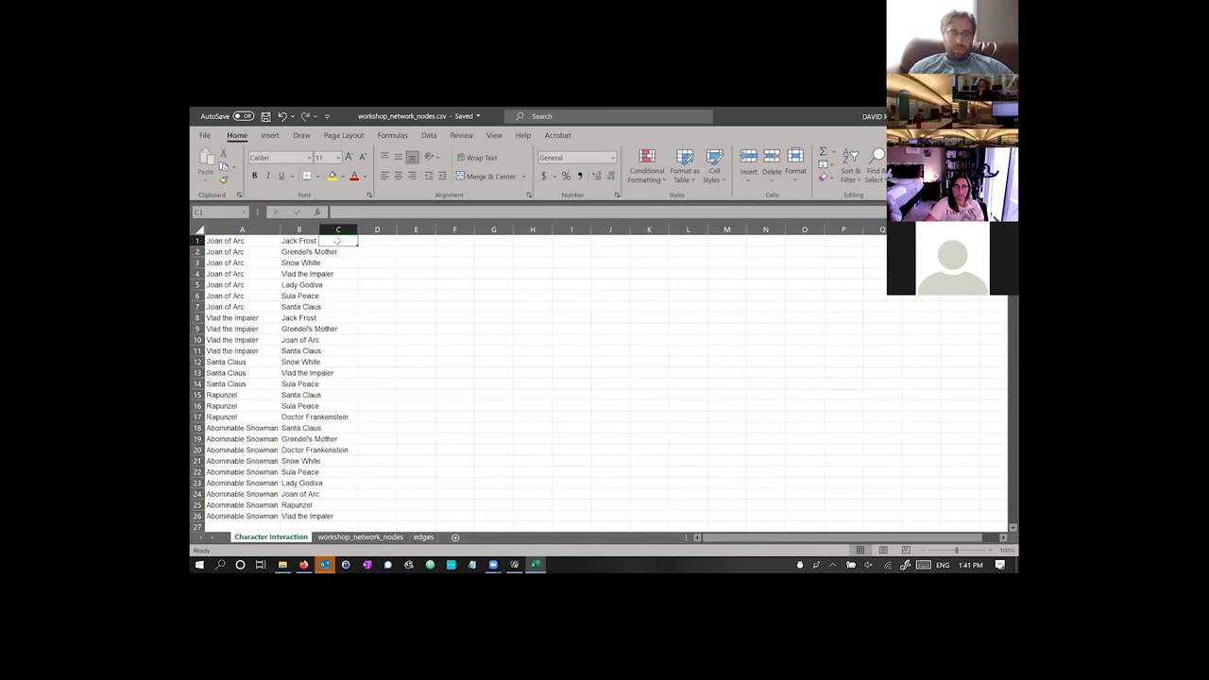
{"action": "left_click", "coordinate": [349, 216]}
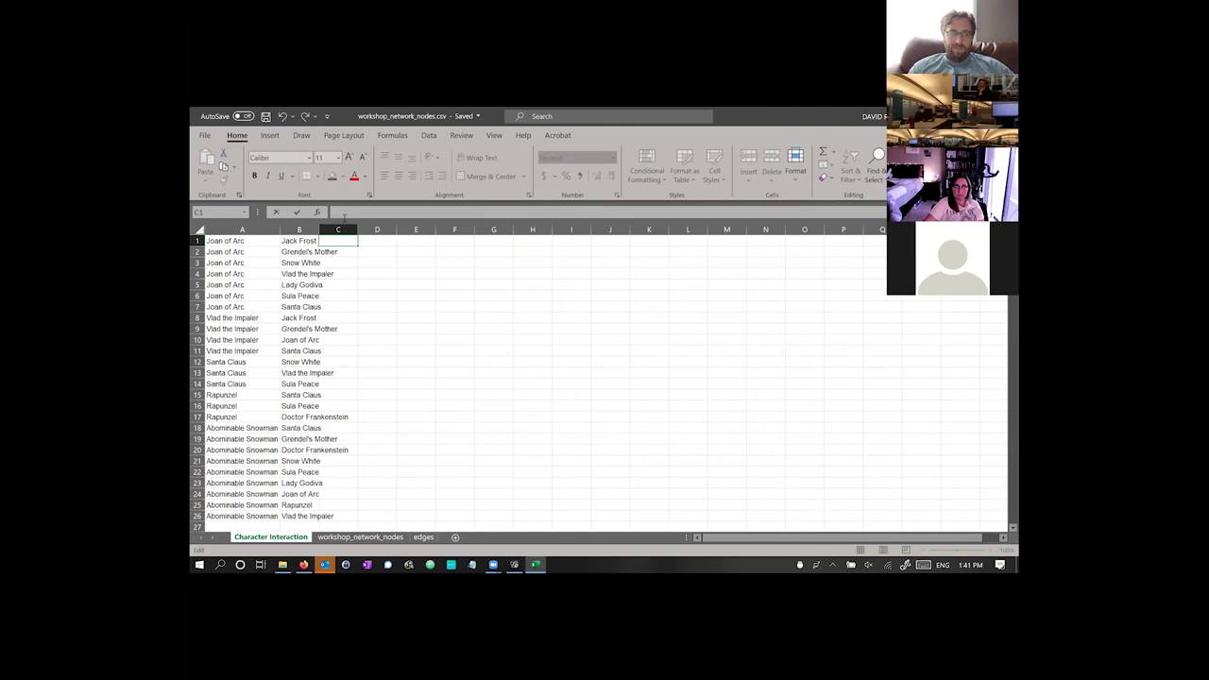
{"action": "type", "text": "vlook"}
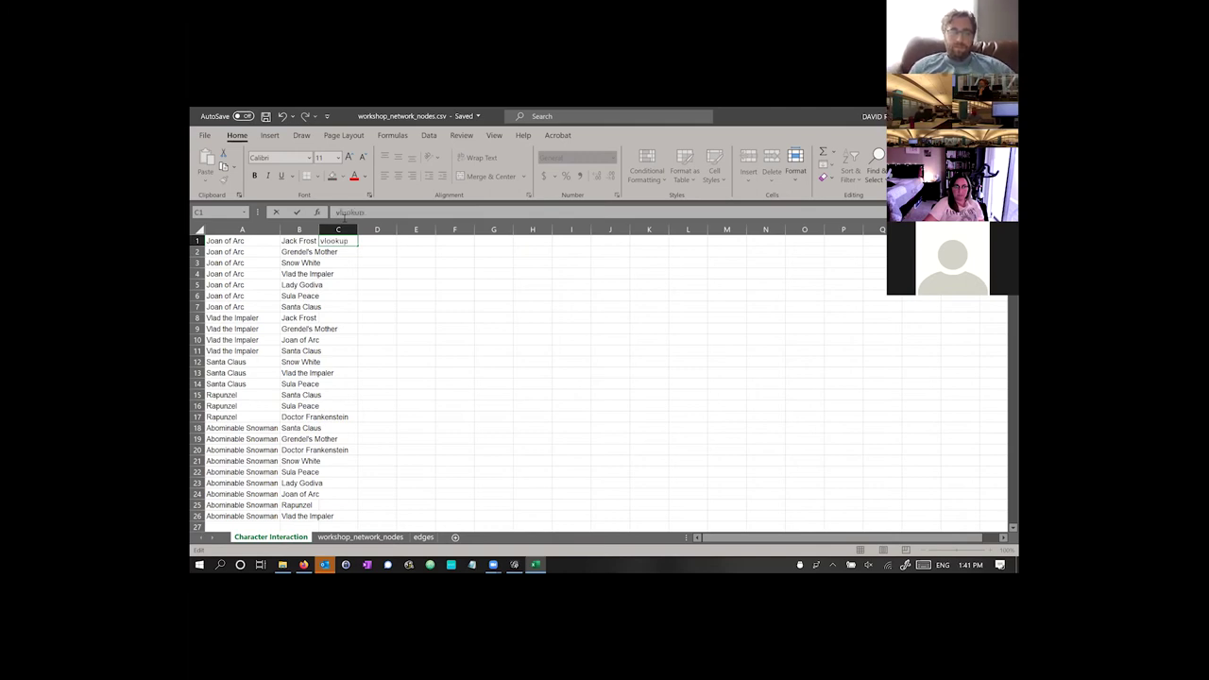
{"action": "type", "text": "up"}
{"action": "key", "text": "BackSpace"}
{"action": "key", "text": "BackSpace"}
{"action": "key", "text": "BackSpace"}
{"action": "key", "text": "BackSpace"}
{"action": "key", "text": "BackSpace"}
{"action": "key", "text": "BackSpace"}
{"action": "key", "text": "BackSpace"}
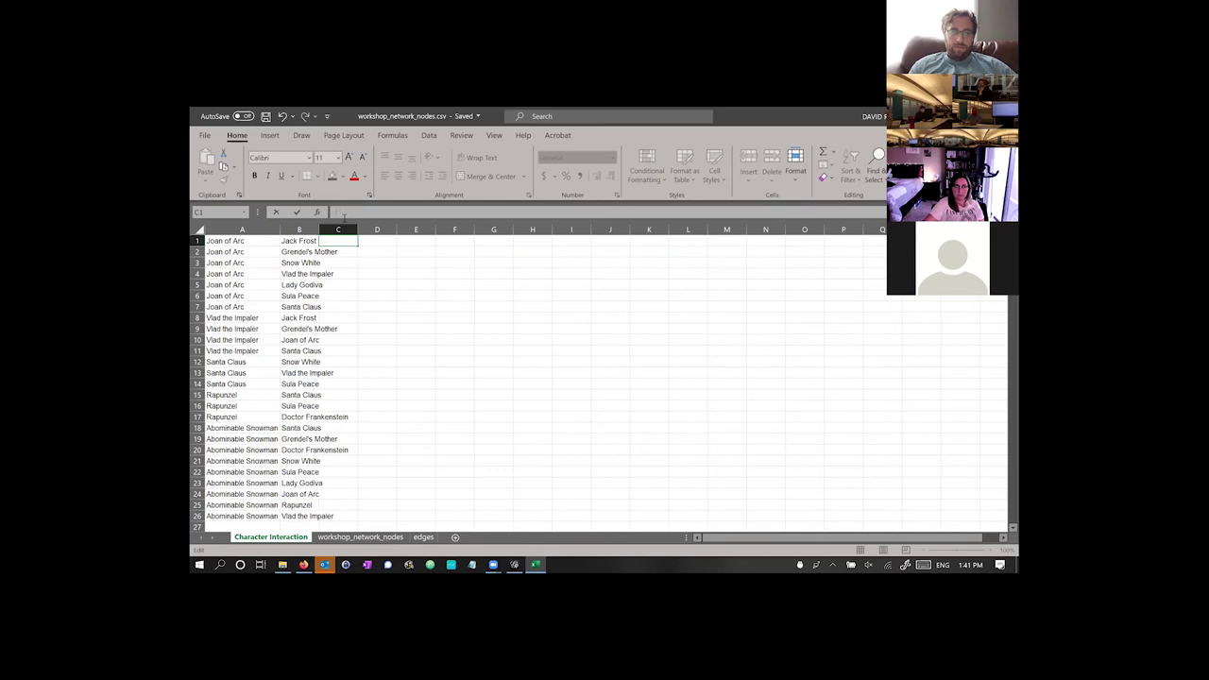
- Enter the formula =VLOOKUP(A1,workshop_network_nodes!B:C,2,FALSE) in cell C1 to look up the first character's Id
{"action": "type", "text": "=vlookup("}
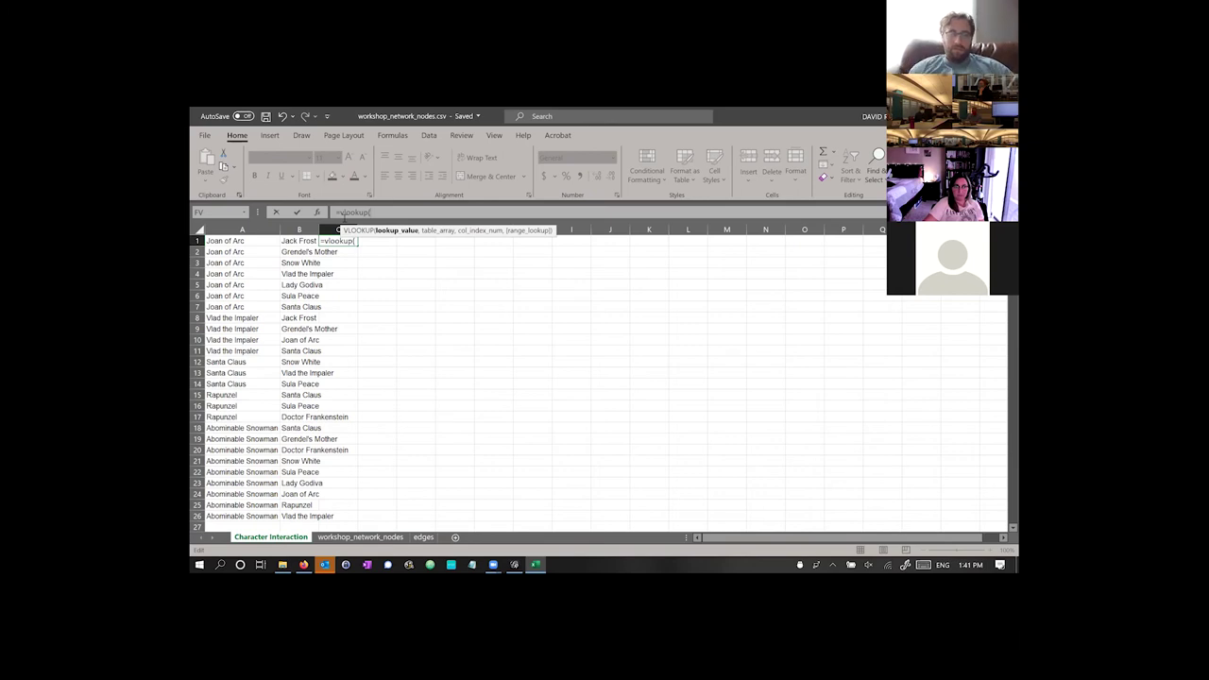
{"action": "type", "text": "A1"}
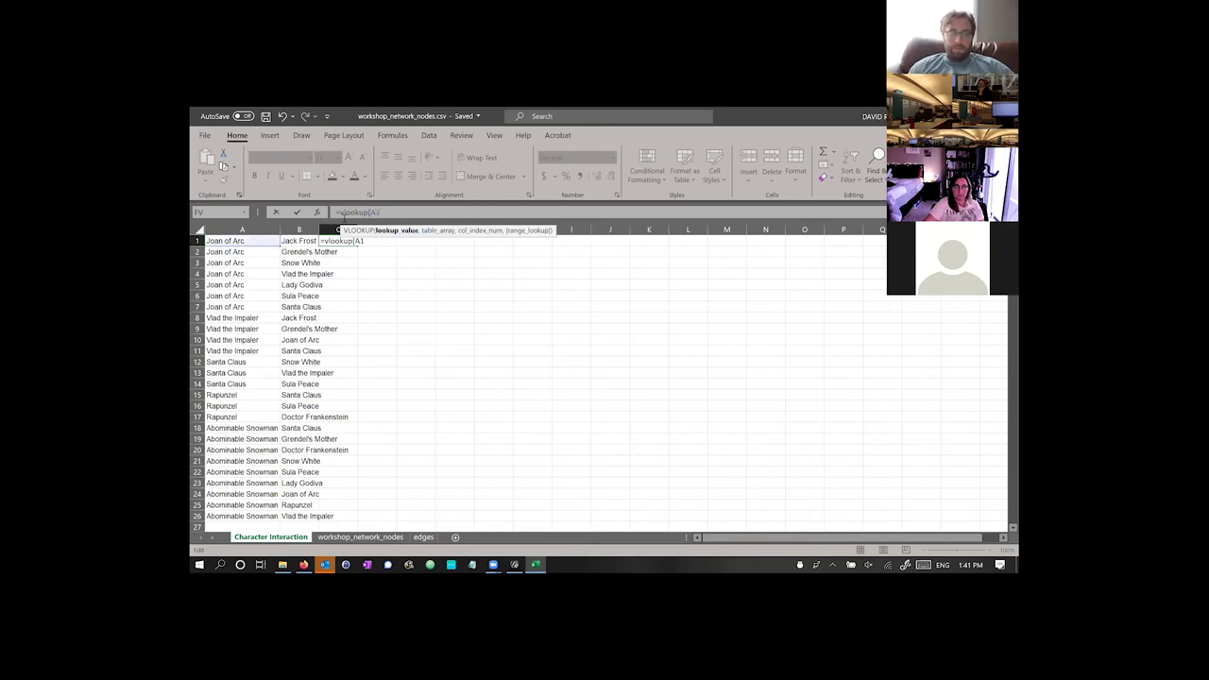
{"action": "type", "text": ",wor"}
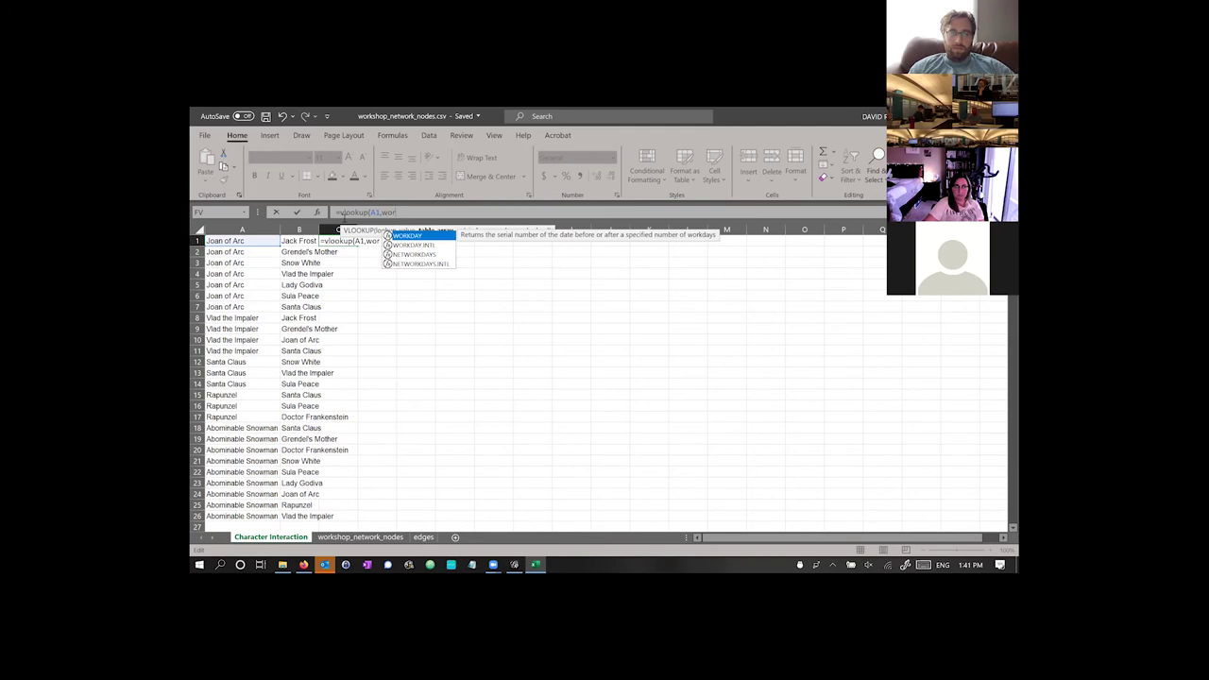
{"action": "type", "text": "kshop_network_nod"}
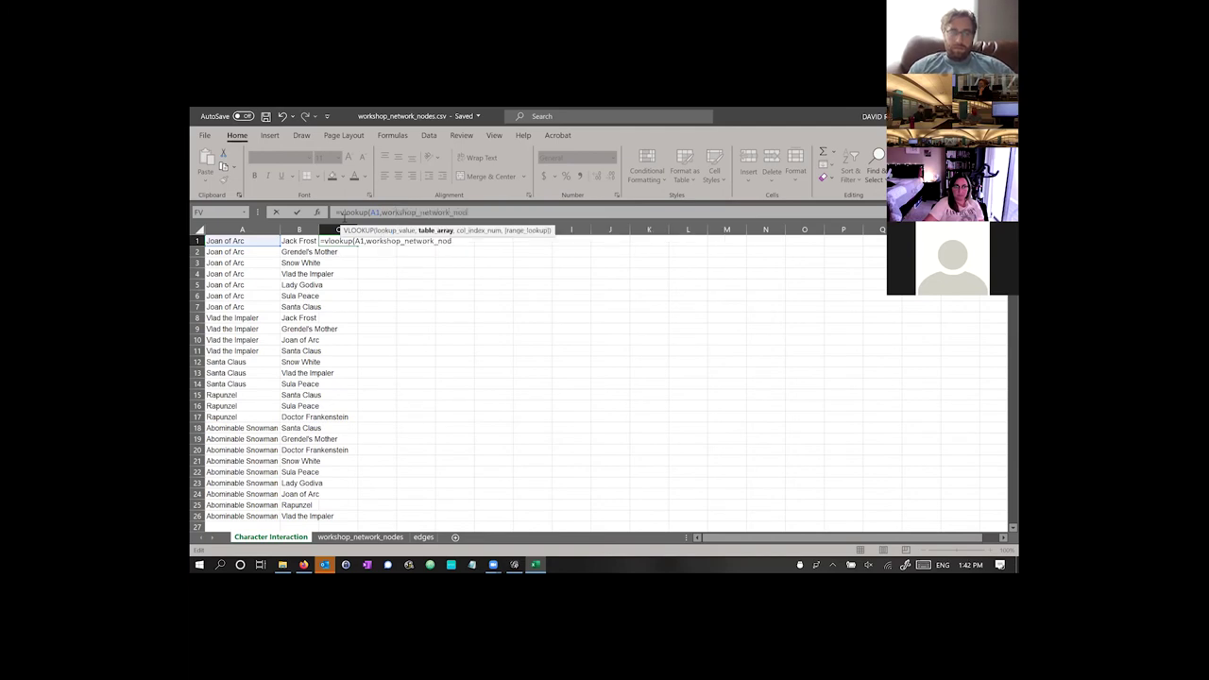
{"action": "type", "text": "es!B:"}
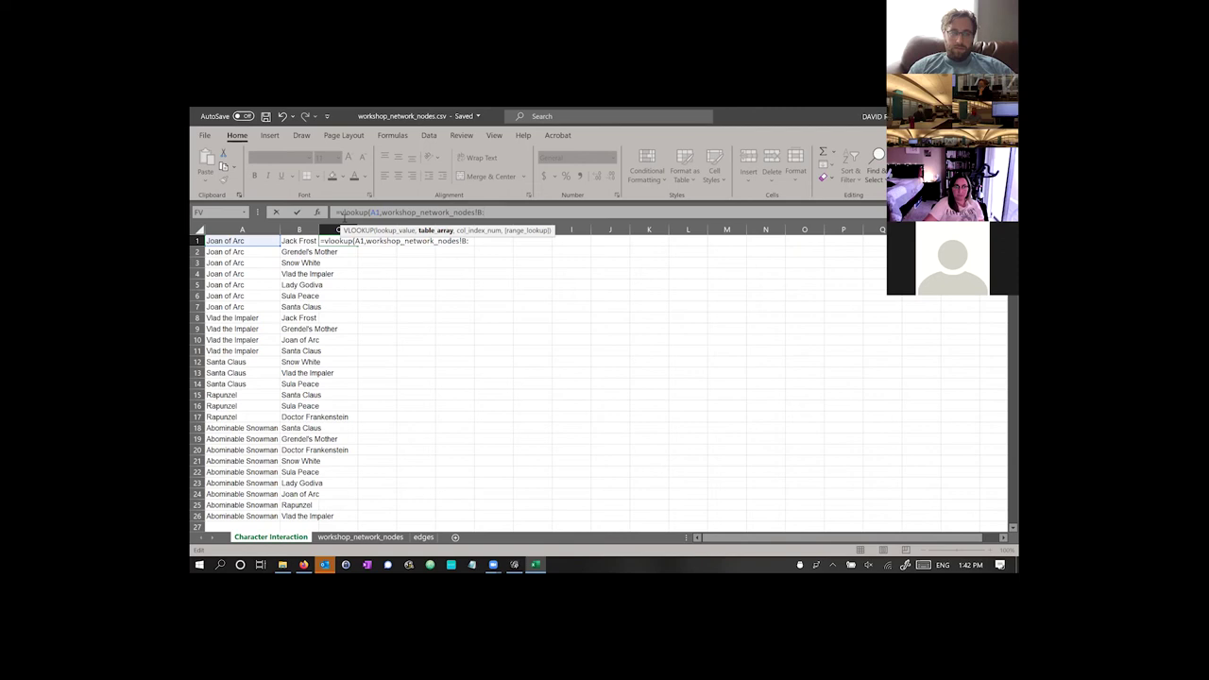
{"action": "type", "text": "C,2,Fa"}
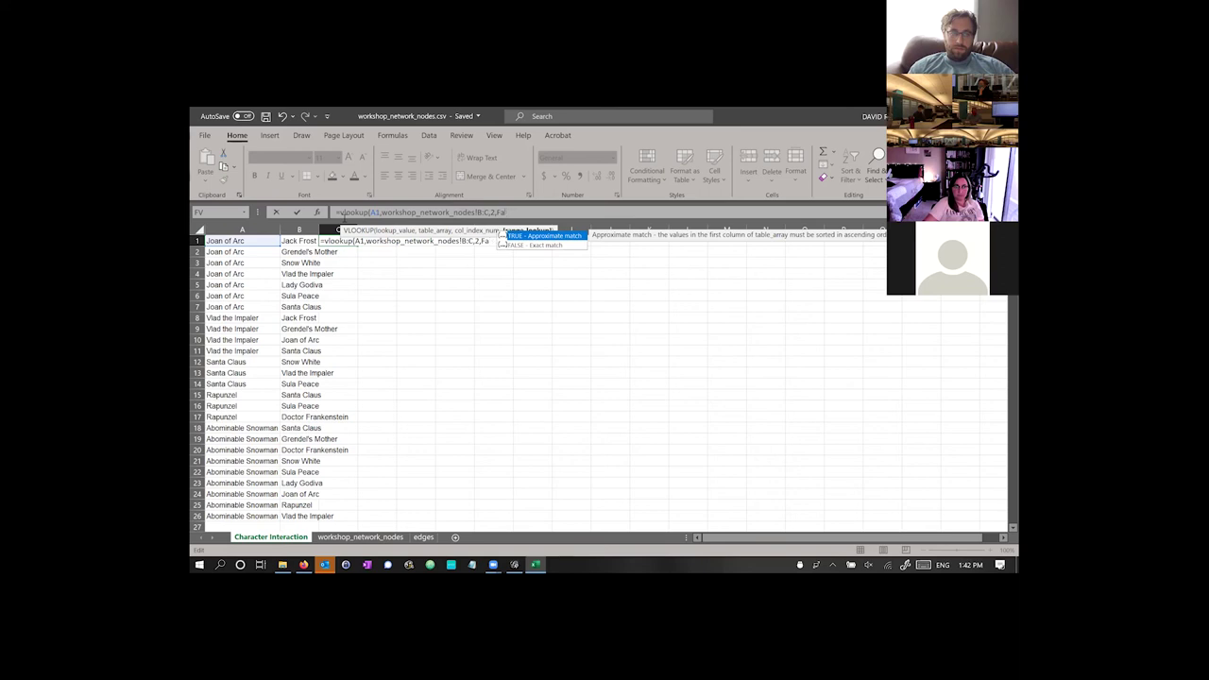
{"action": "type", "text": "lseSE)"}
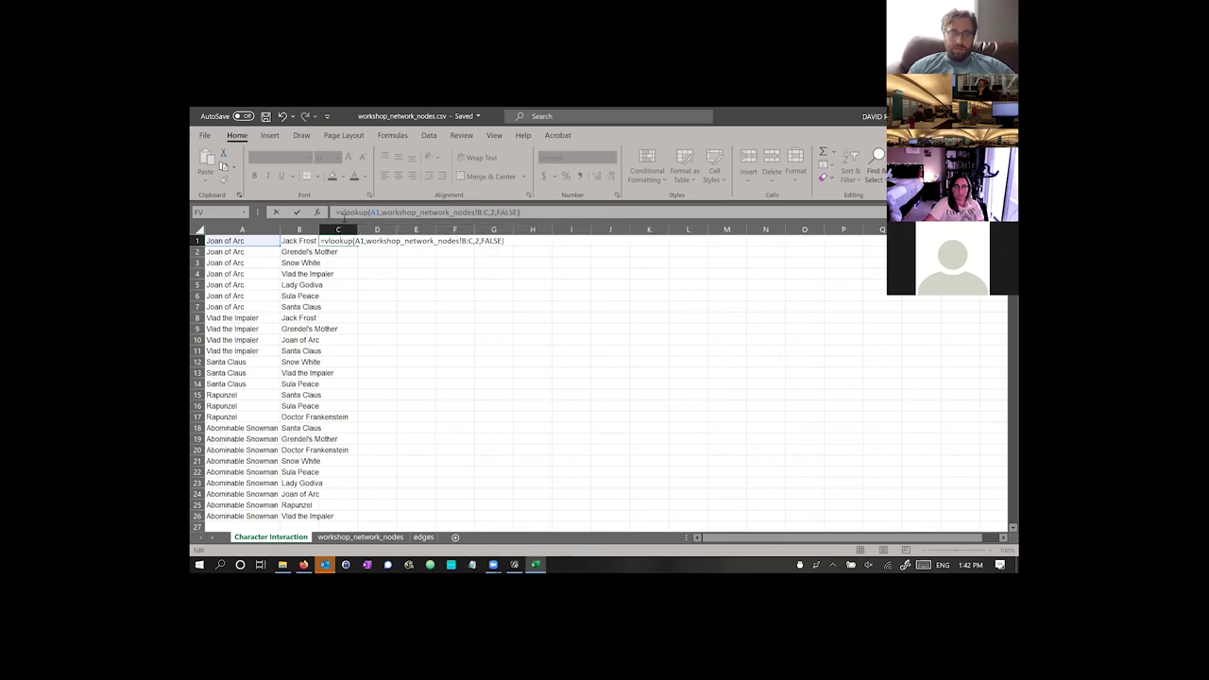
{"action": "key", "text": "Return"}
{"action": "key", "text": "Up"}
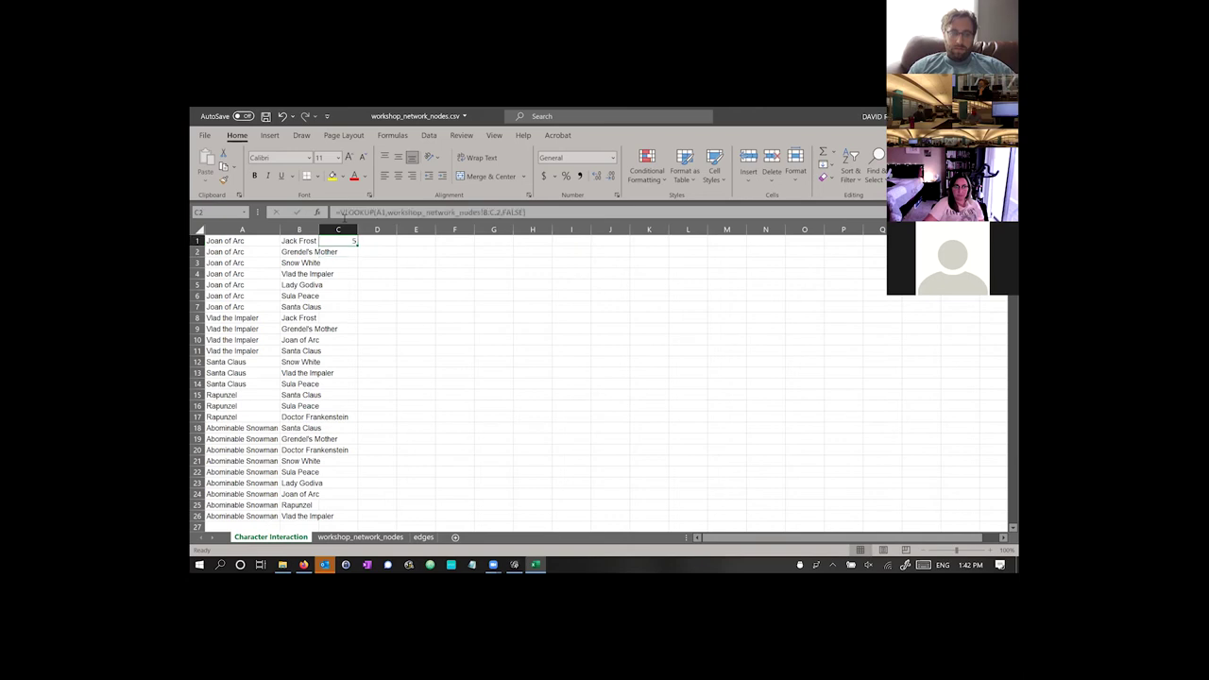
- Copy the full VLOOKUP formula text from C1 and switch to the Zoom meeting
{"action": "triple_click", "coordinate": [364, 213]}
{"action": "key", "text": "ctrl+c"}
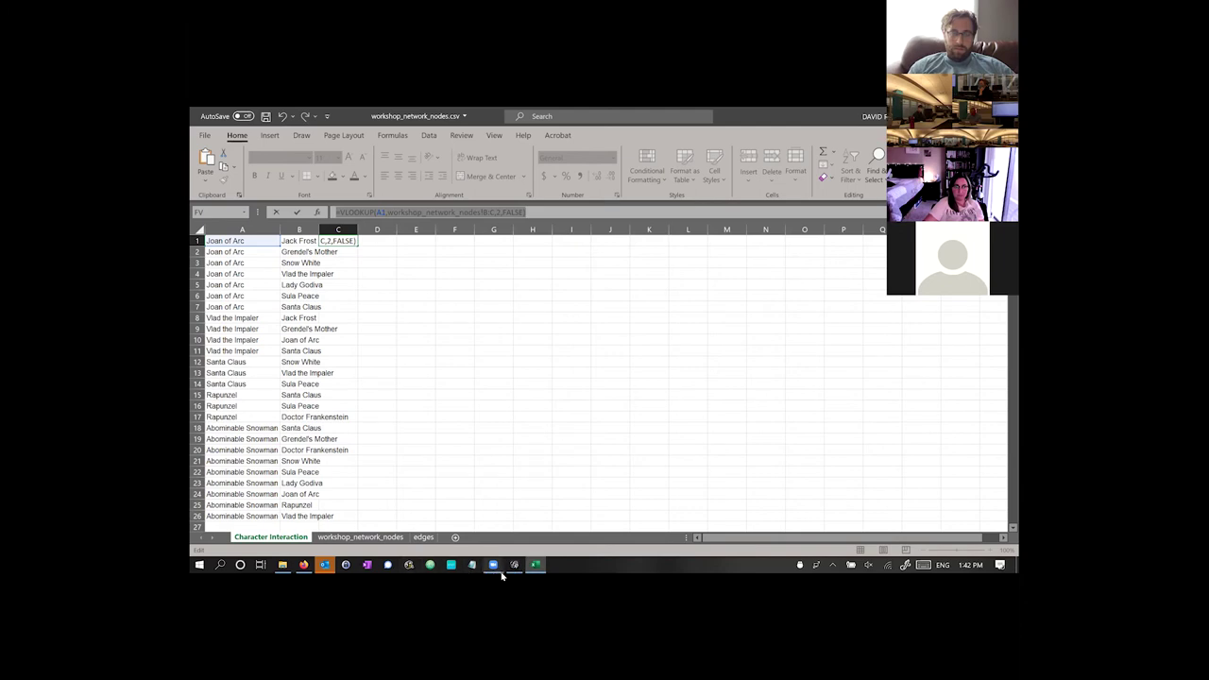
{"action": "left_click", "coordinate": [496, 567]}
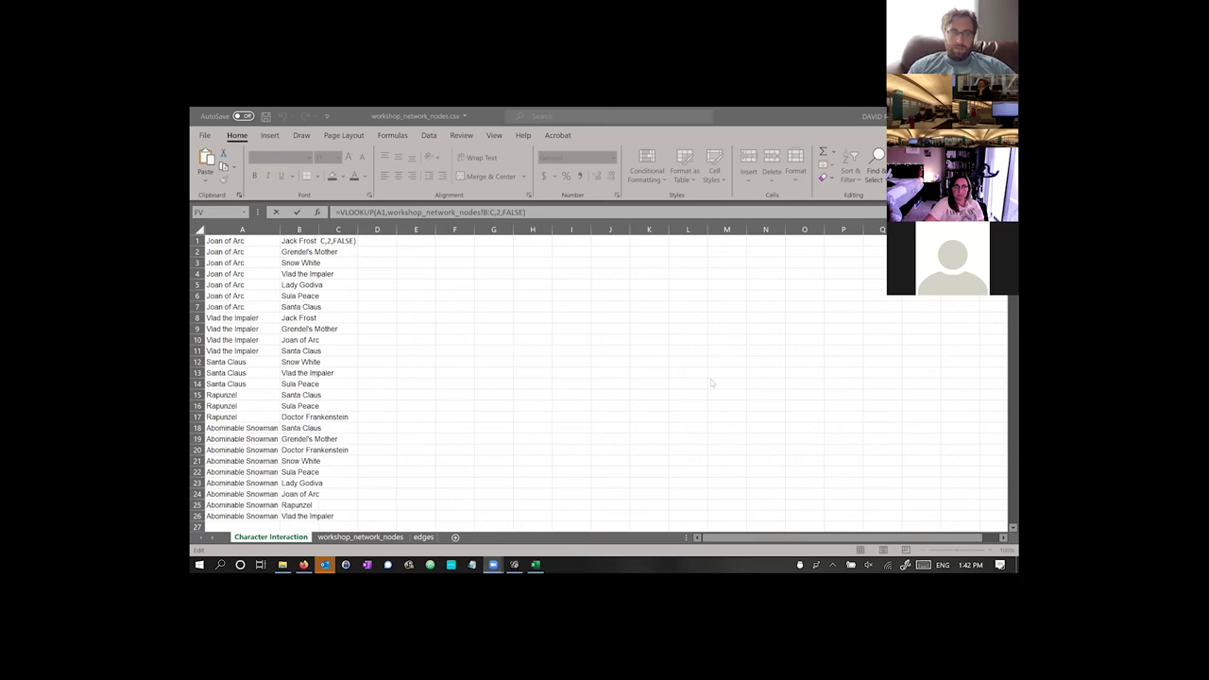
- Examine the lookup value and table range arguments of the VLOOKUP formula in C1
{"action": "left_click", "coordinate": [393, 212]}
{"action": "left_click_drag", "start_coordinate": [336, 212], "coordinate": [403, 212]}
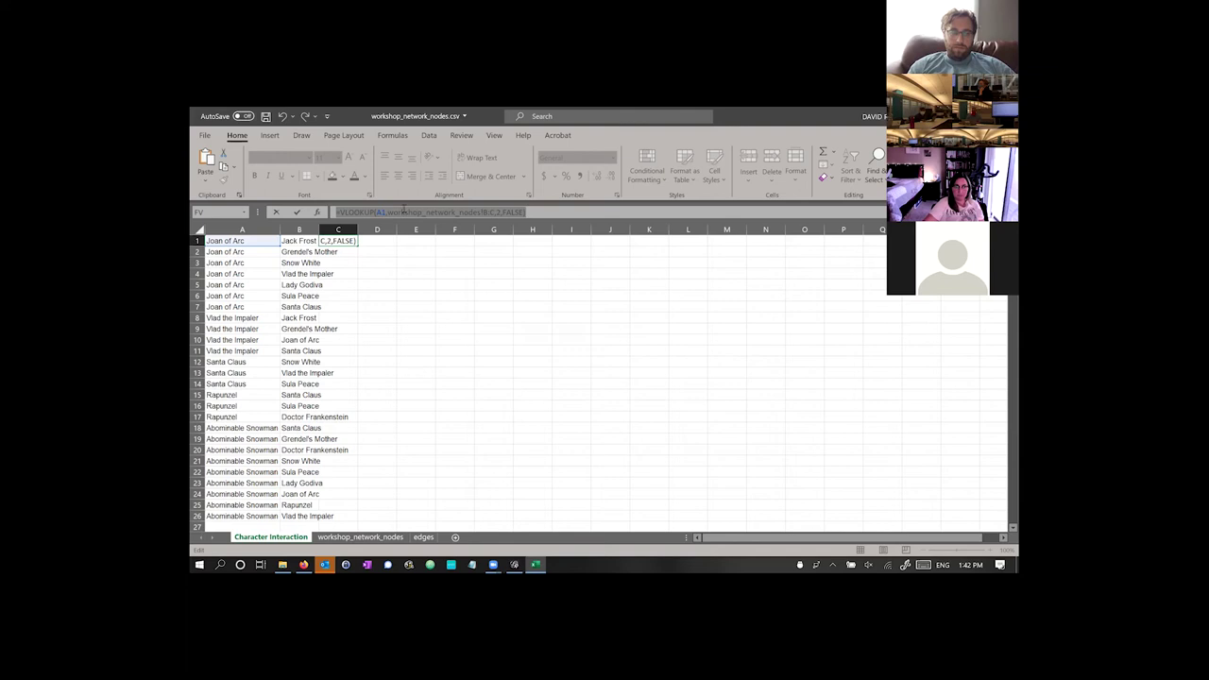
{"action": "left_click", "coordinate": [382, 212]}
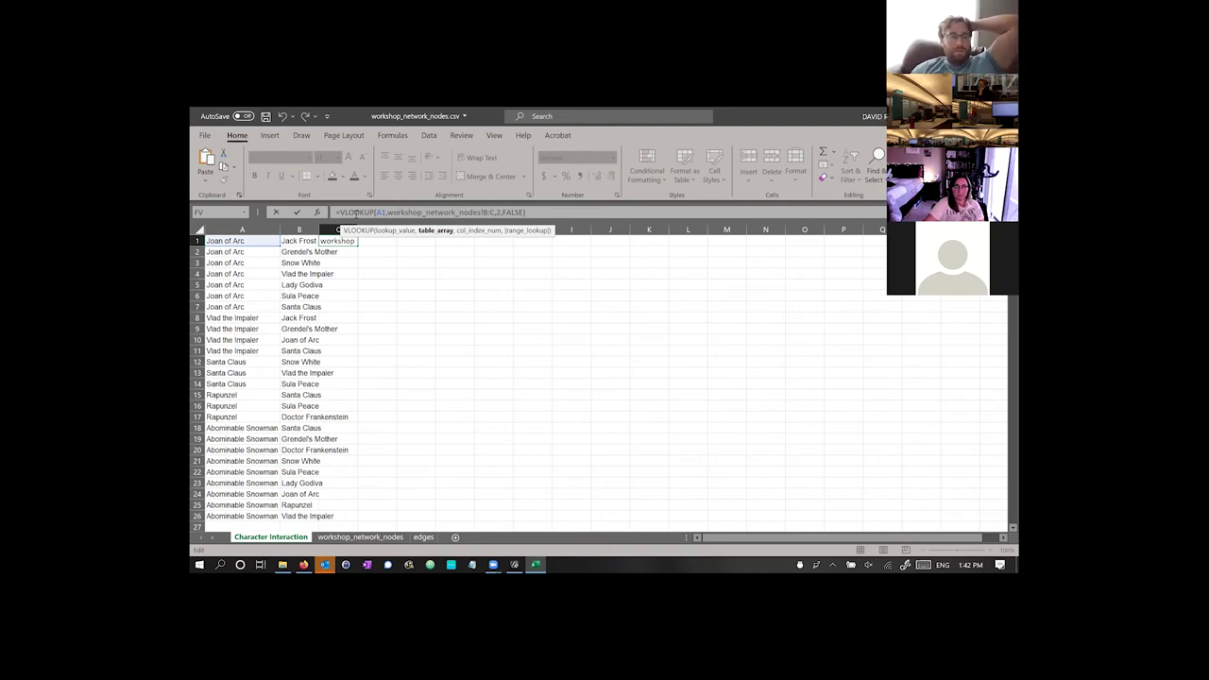
{"action": "left_click", "coordinate": [373, 537]}
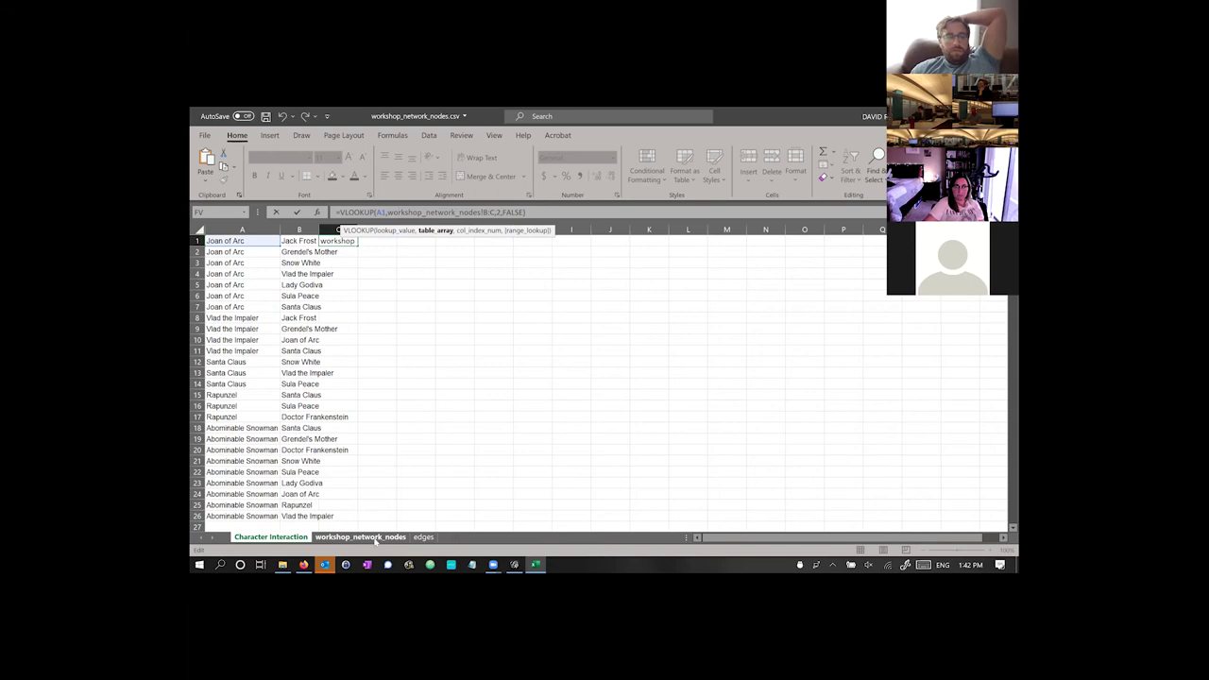
{"action": "left_click", "coordinate": [344, 242]}
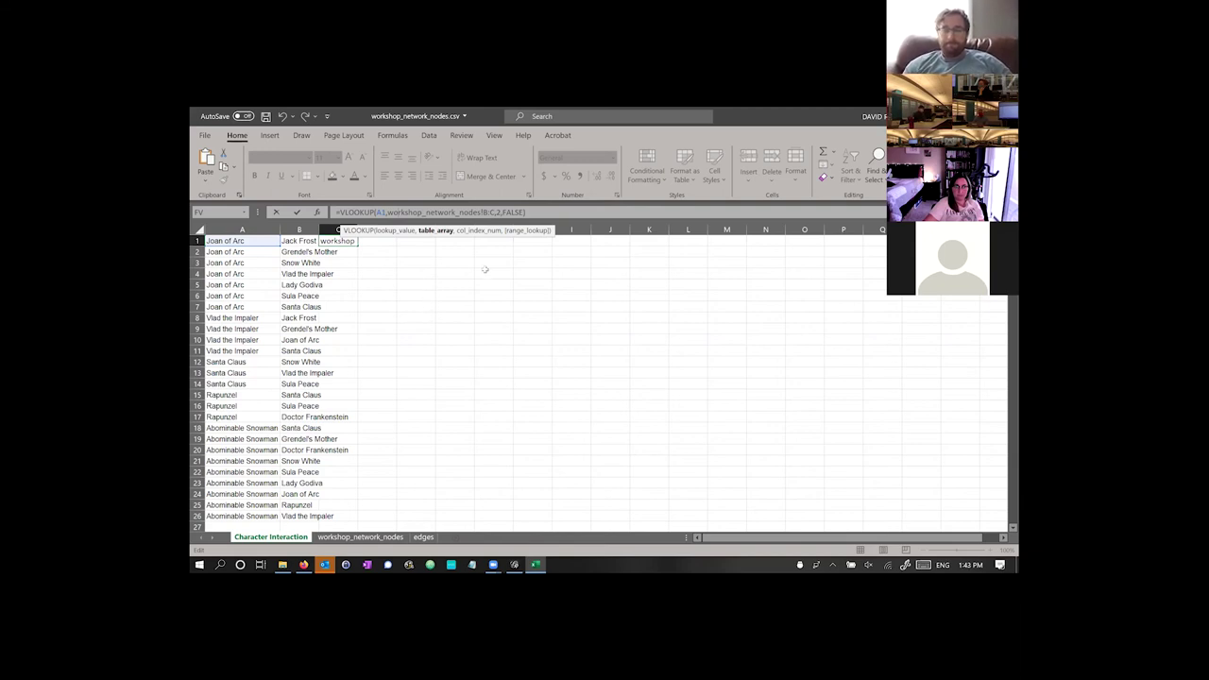
- Open Word with a blank document and paste the copied VLOOKUP formula into it
{"action": "left_click_drag", "start_coordinate": [537, 212], "coordinate": [314, 213]}
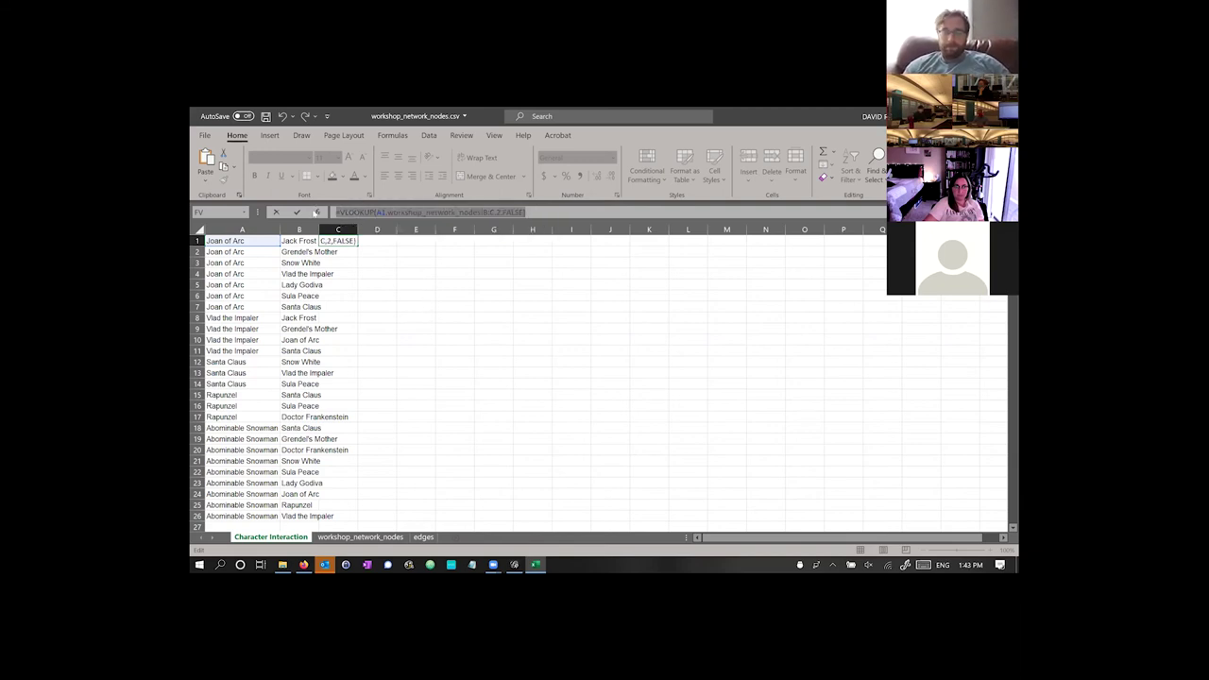
{"action": "key", "text": "super"}
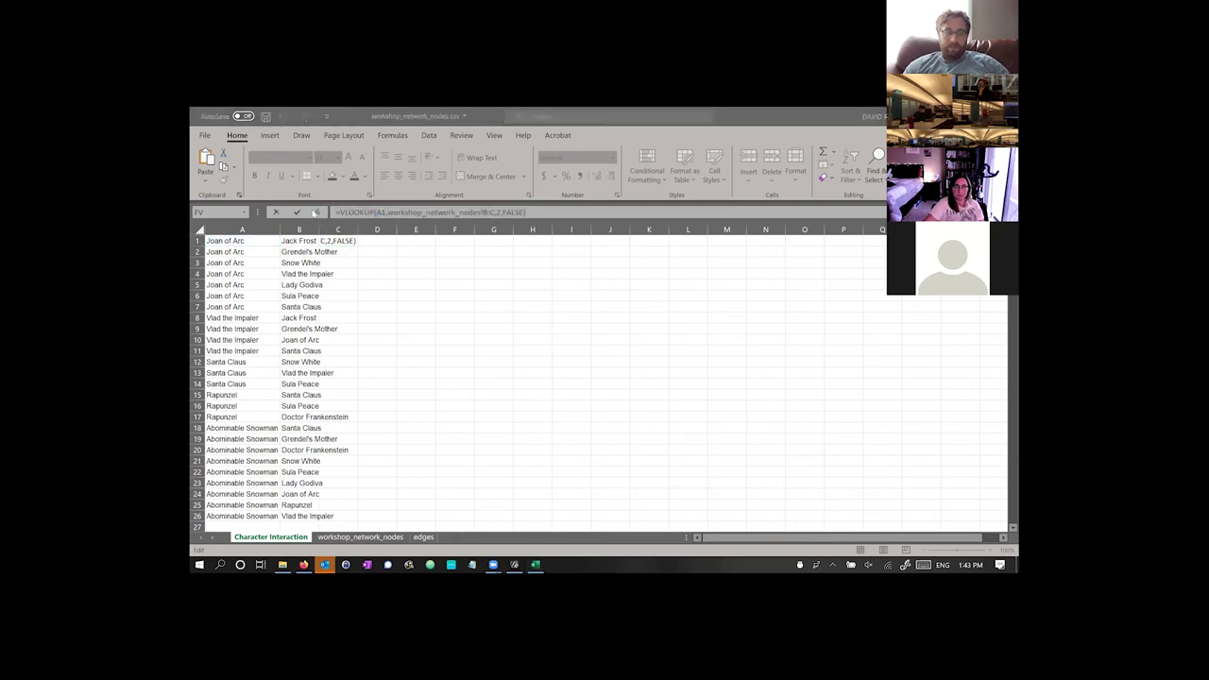
{"action": "type", "text": "word"}
{"action": "key", "text": "Return"}
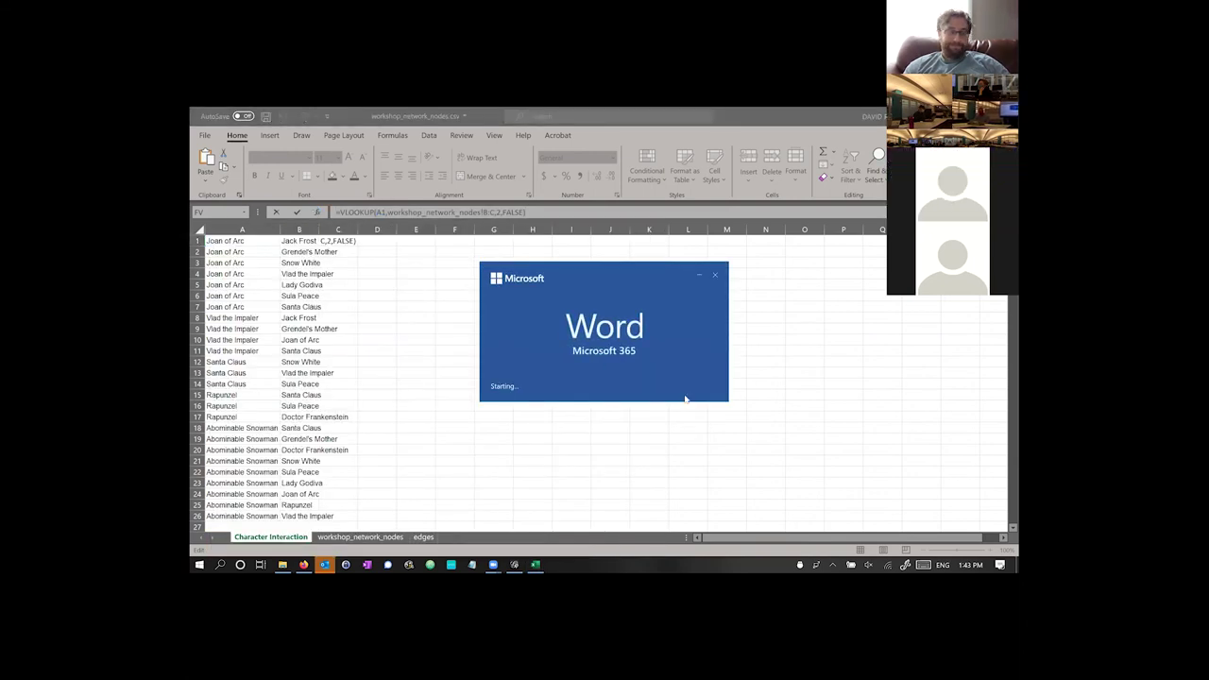
{"action": "left_click", "coordinate": [365, 232]}
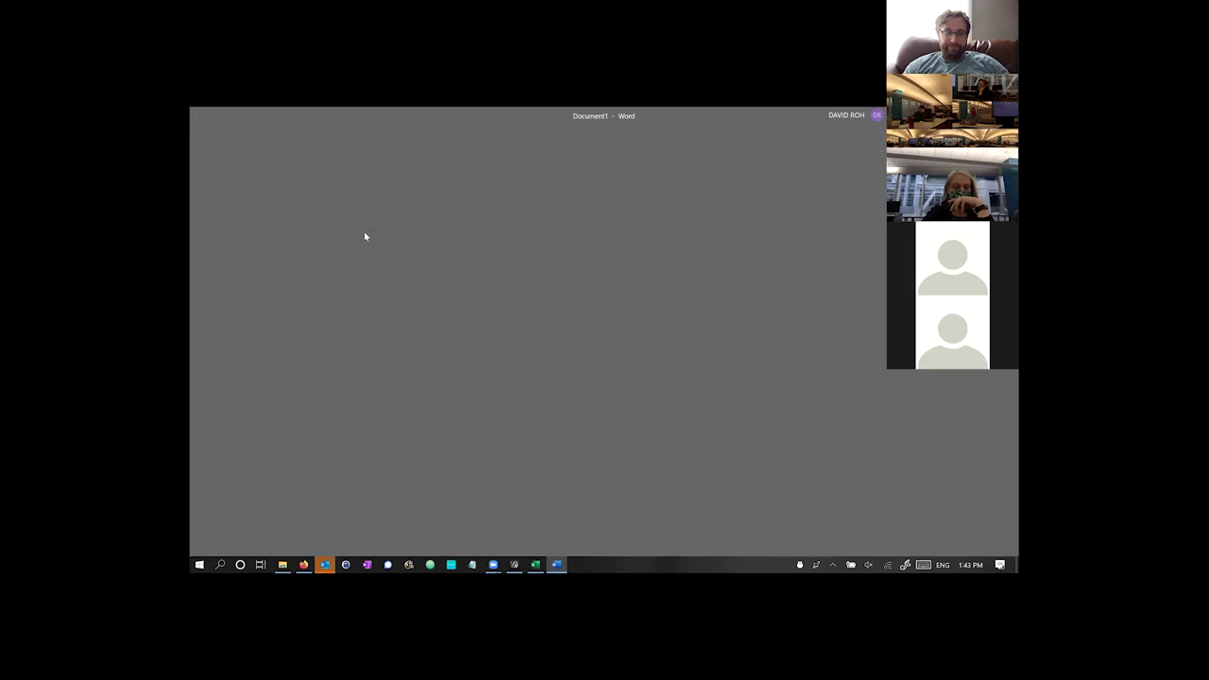
{"action": "key", "text": "ctrl+v"}
{"action": "key", "text": "ctrl+a"}
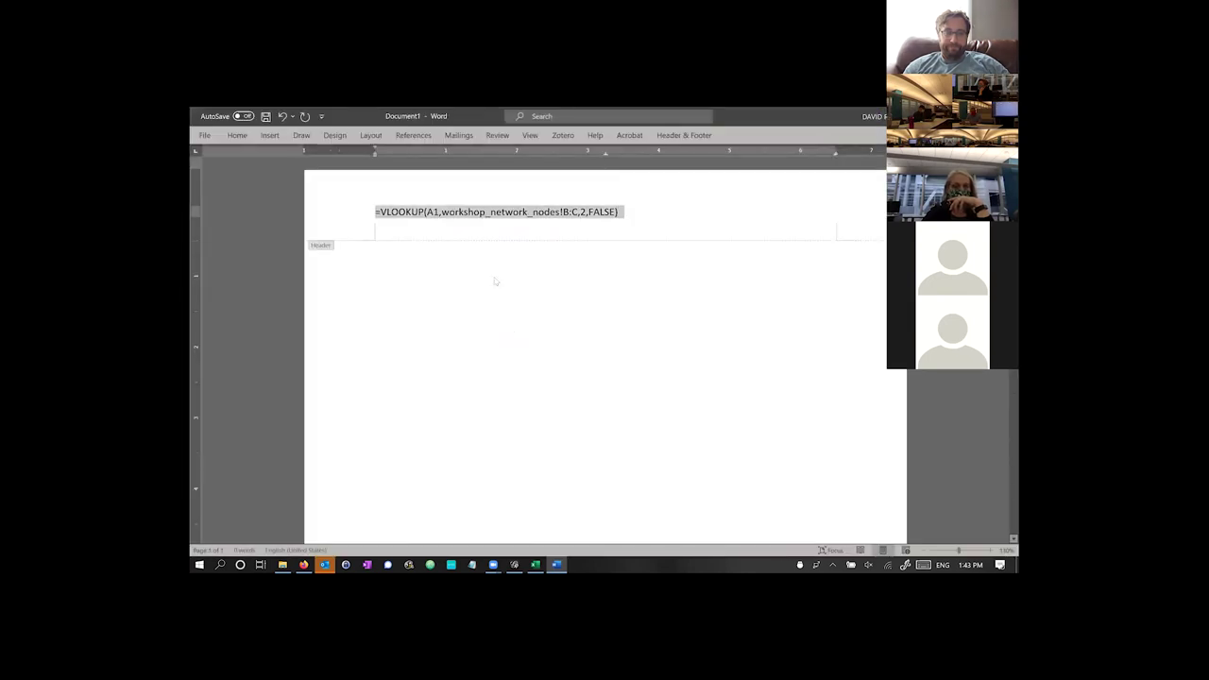
- Enlarge the view of the pasted formula in Word and examine its arguments from A1 through the B:C range
{"action": "scroll", "coordinate": [486, 237], "scroll_direction": "up", "scroll_amount": 5}
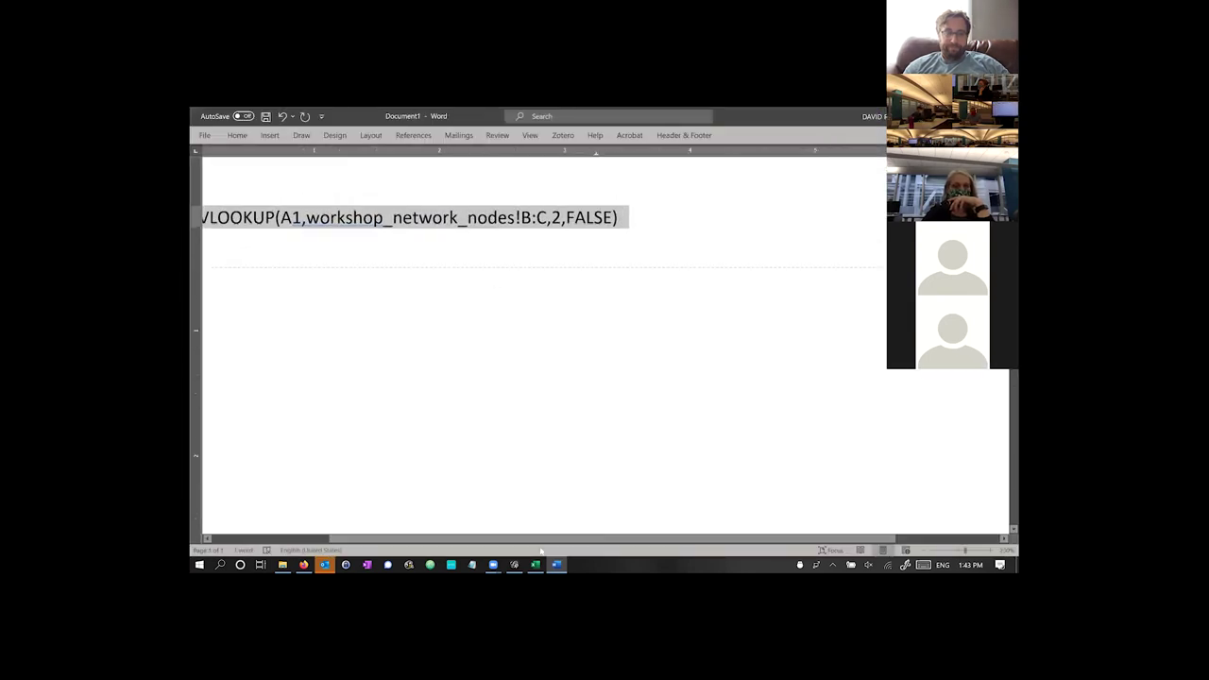
{"action": "scroll", "coordinate": [440, 256], "scroll_direction": "down", "scroll_amount": 2}
{"action": "scroll", "coordinate": [440, 256], "scroll_direction": "up", "scroll_amount": 4}
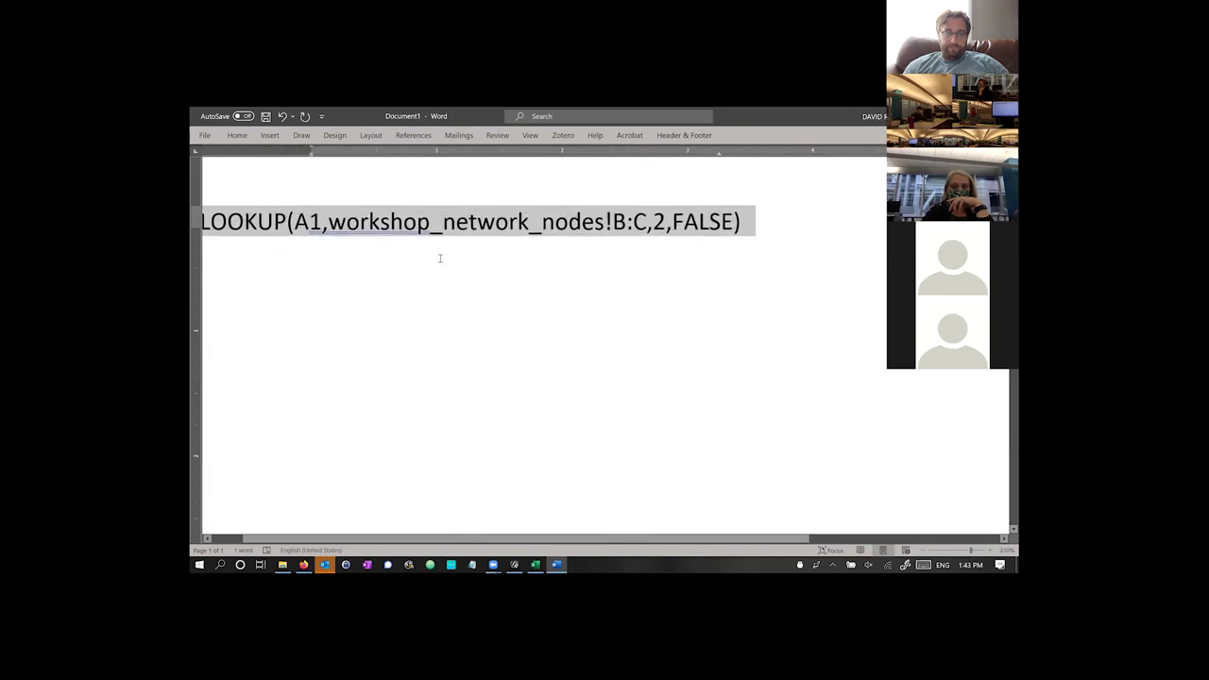
{"action": "scroll", "coordinate": [543, 416], "scroll_direction": "left", "scroll_amount": 5}
{"action": "scroll", "coordinate": [541, 407], "scroll_direction": "right", "scroll_amount": 1}
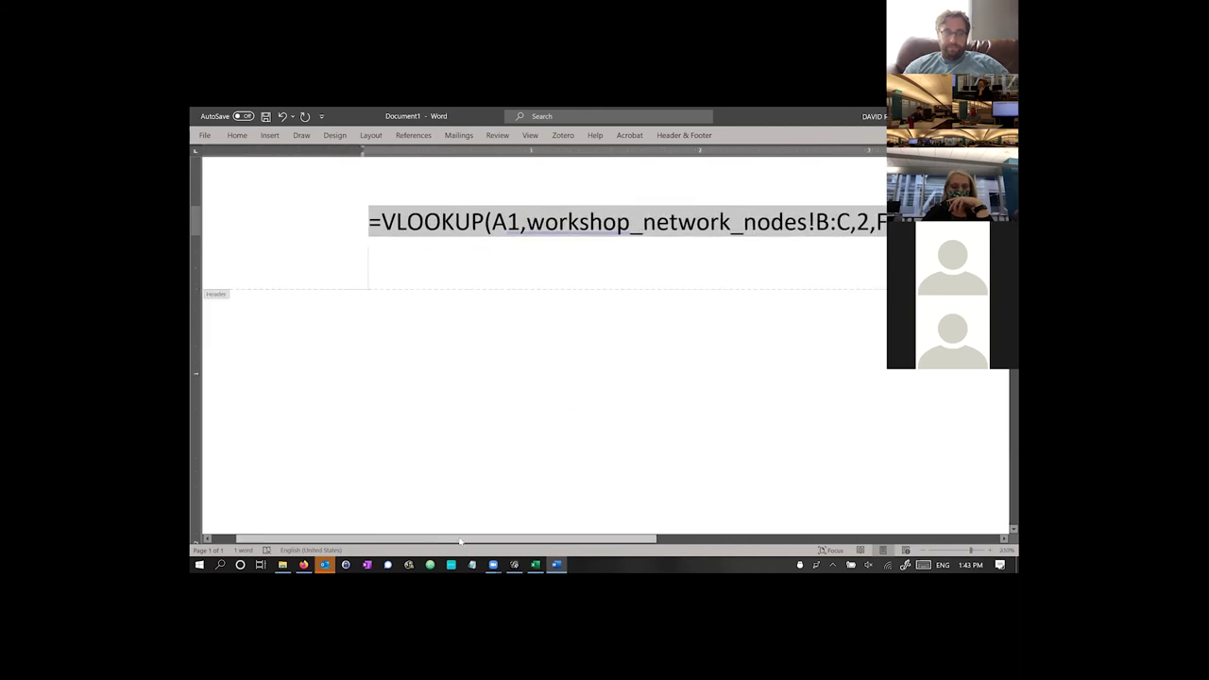
{"action": "left_click", "coordinate": [522, 237]}
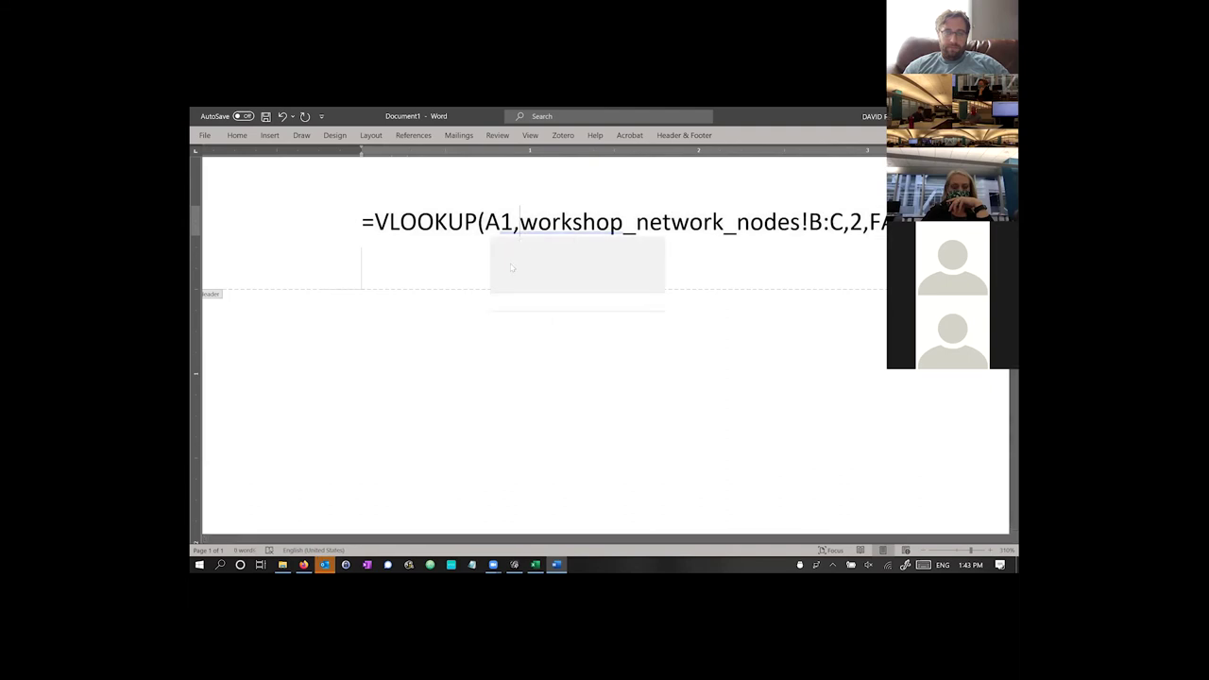
{"action": "left_click", "coordinate": [480, 351]}
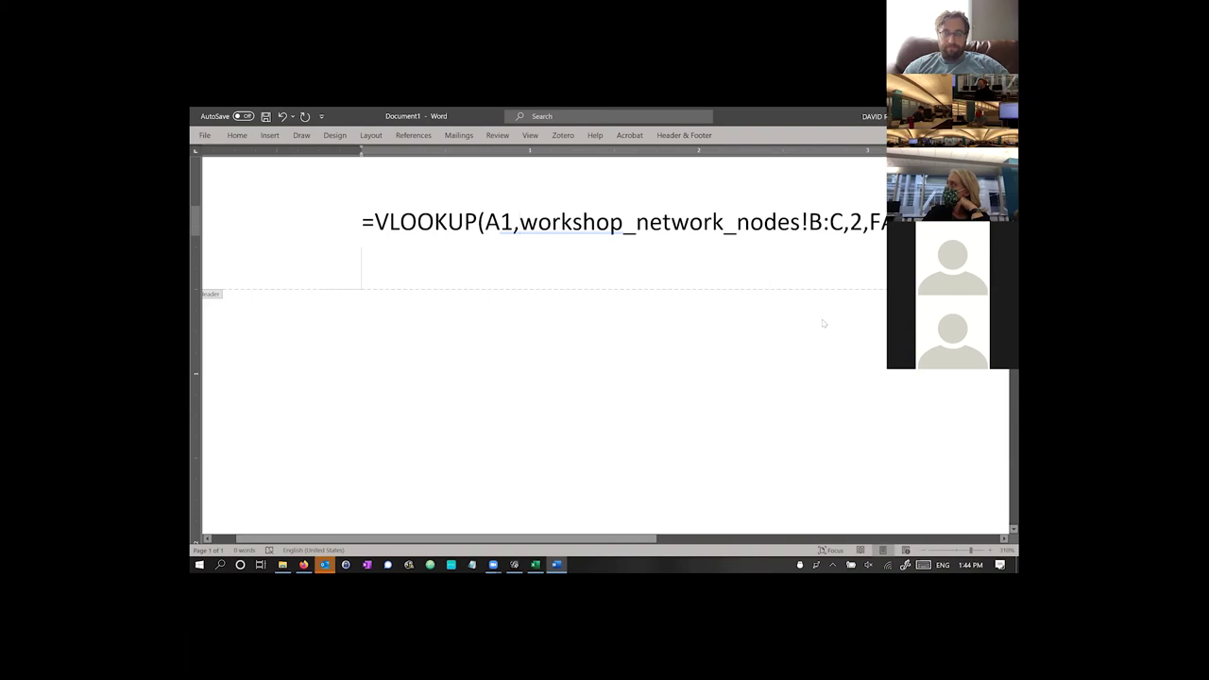
- Switch back to Excel, commit the VLOOKUP formula in C1 and reselect that cell
{"action": "left_click", "coordinate": [535, 565]}
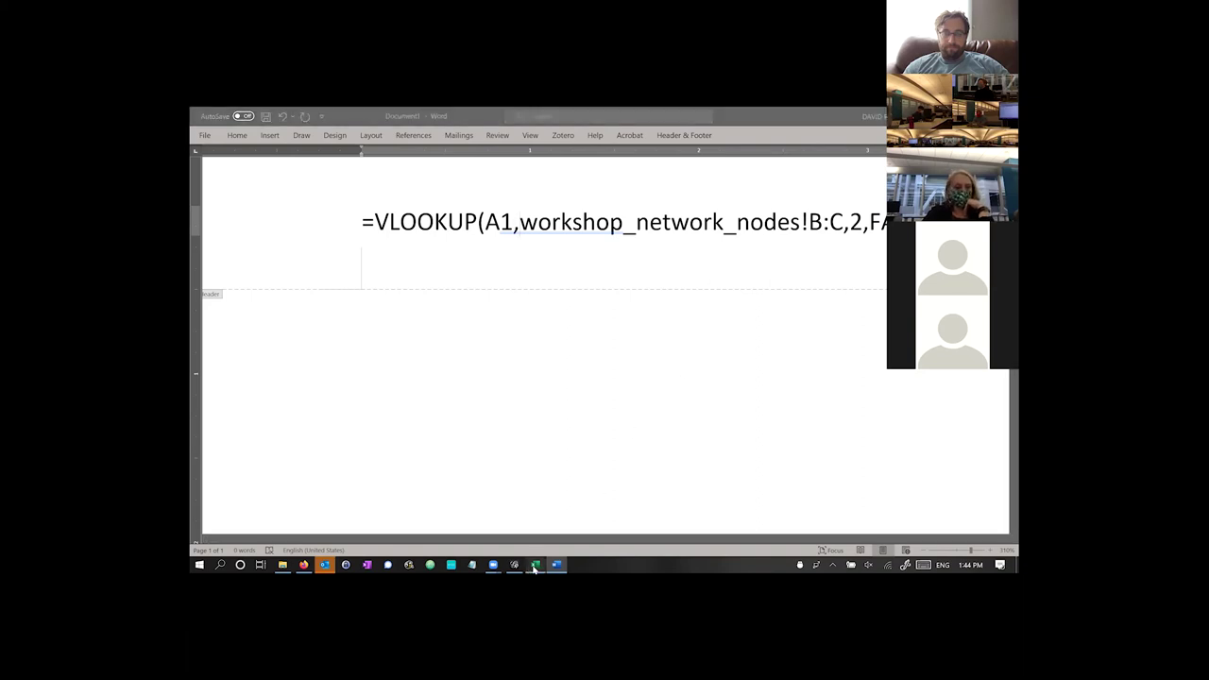
{"action": "key", "text": "Return"}
{"action": "left_click", "coordinate": [343, 241]}
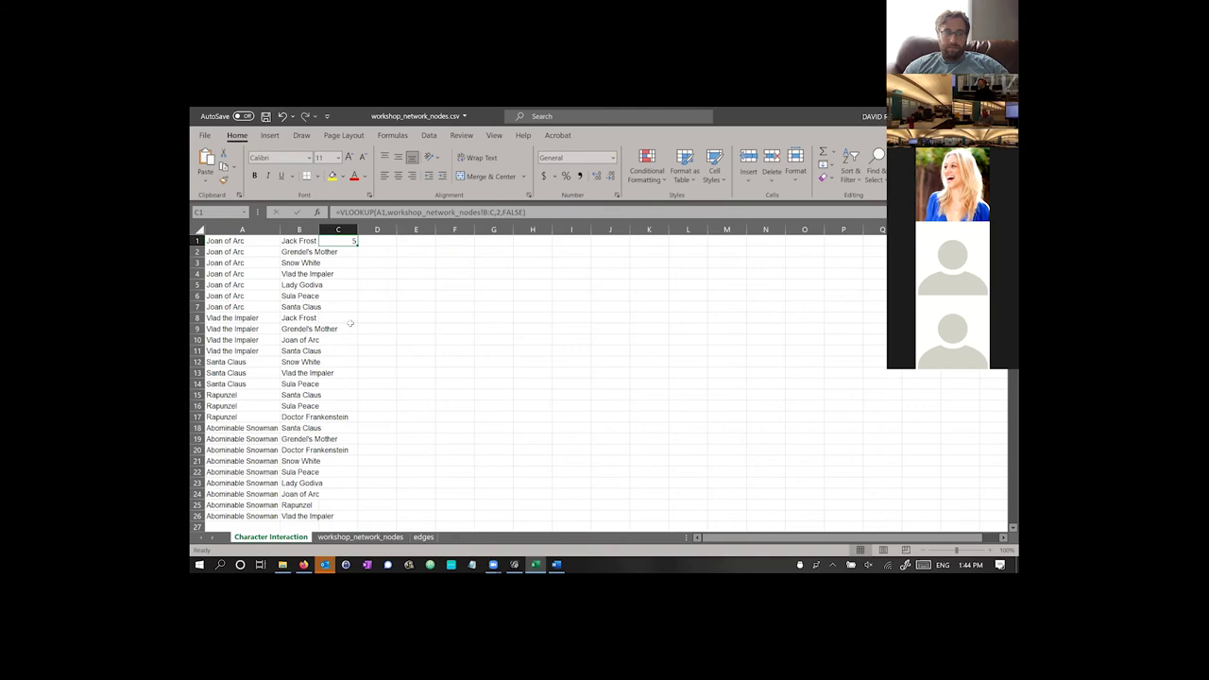
- Check Joan of Arc's Id, label and copied Id in row 7 of the workshop_network_nodes sheet
{"action": "left_click", "coordinate": [360, 537]}
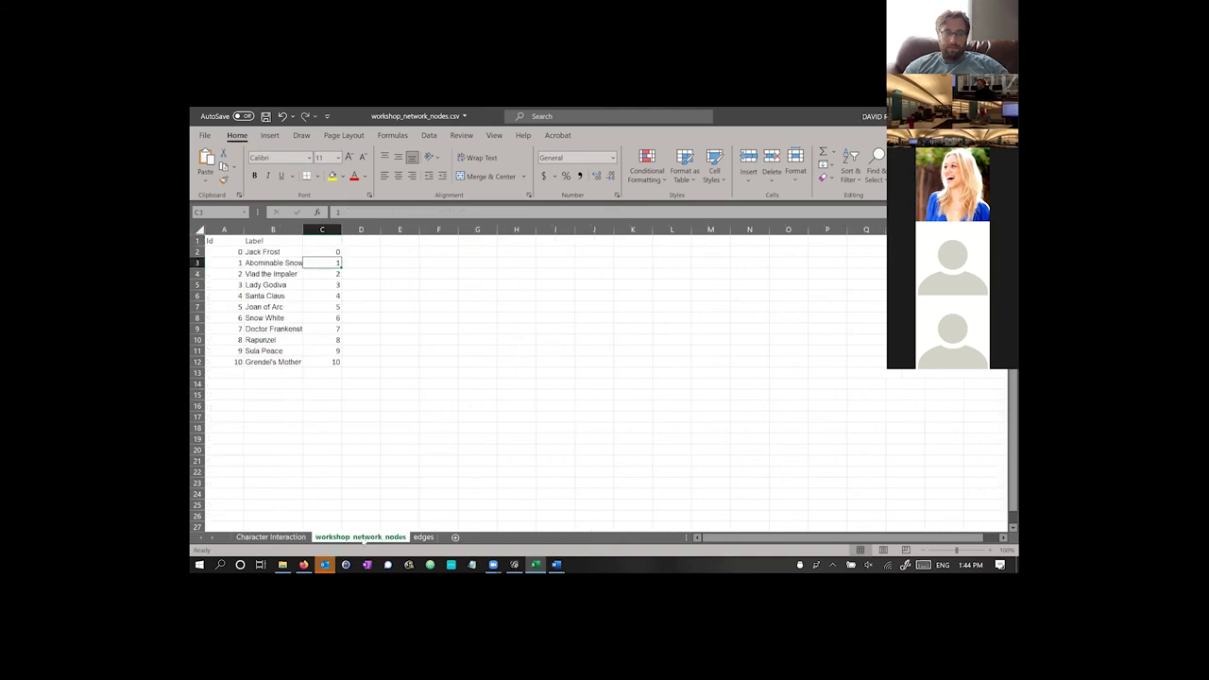
{"action": "left_click", "coordinate": [237, 305]}
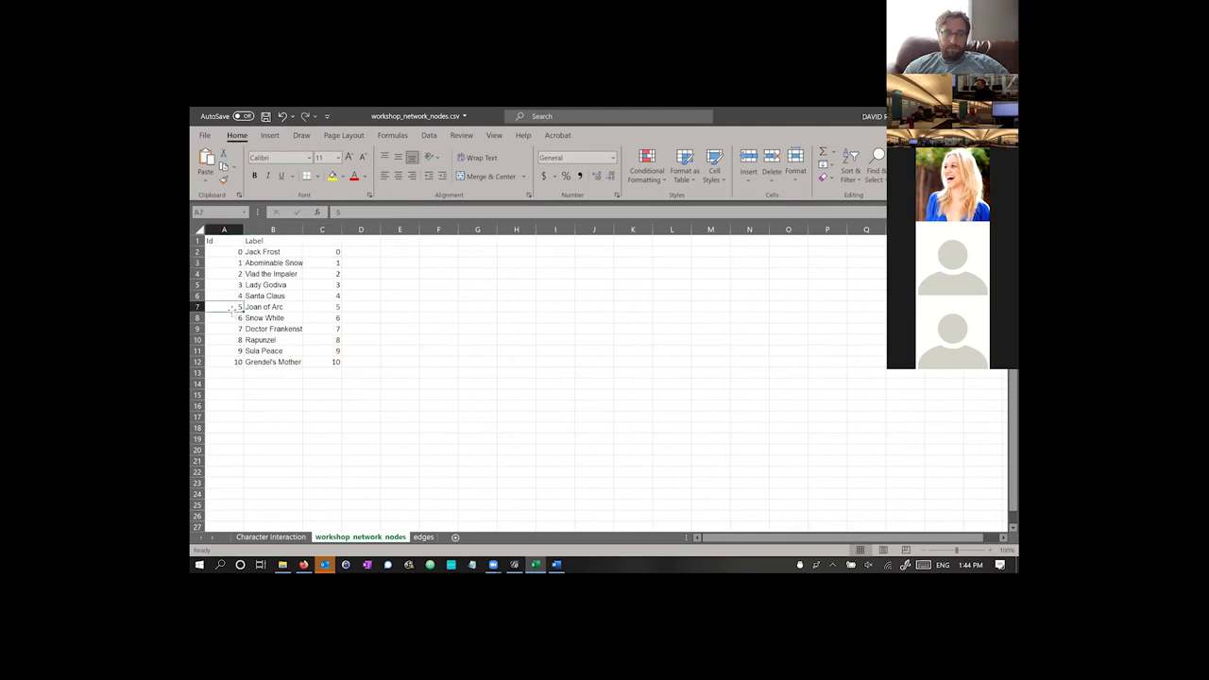
{"action": "left_click", "coordinate": [255, 306]}
{"action": "left_click", "coordinate": [327, 308]}
{"action": "key", "text": "ctrl"}
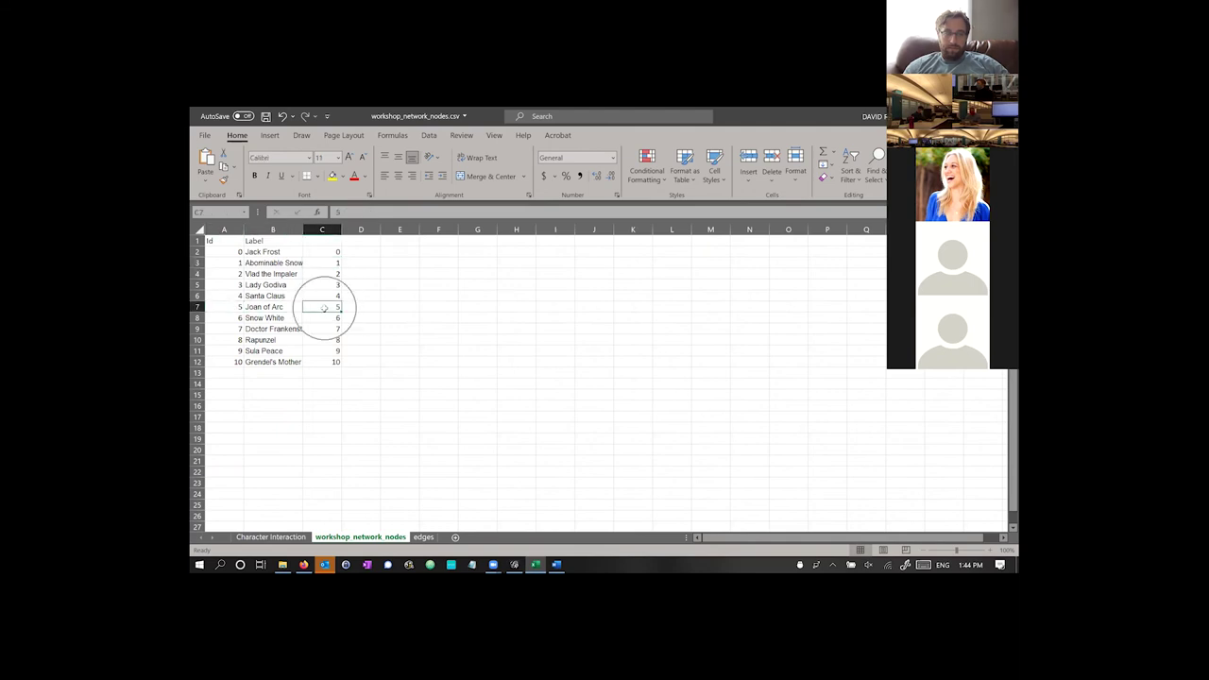
- On the Character Interaction sheet, copy the VLOOKUP formula from C1 down through C26
{"action": "left_click", "coordinate": [272, 537]}
{"action": "left_click", "coordinate": [228, 241]}
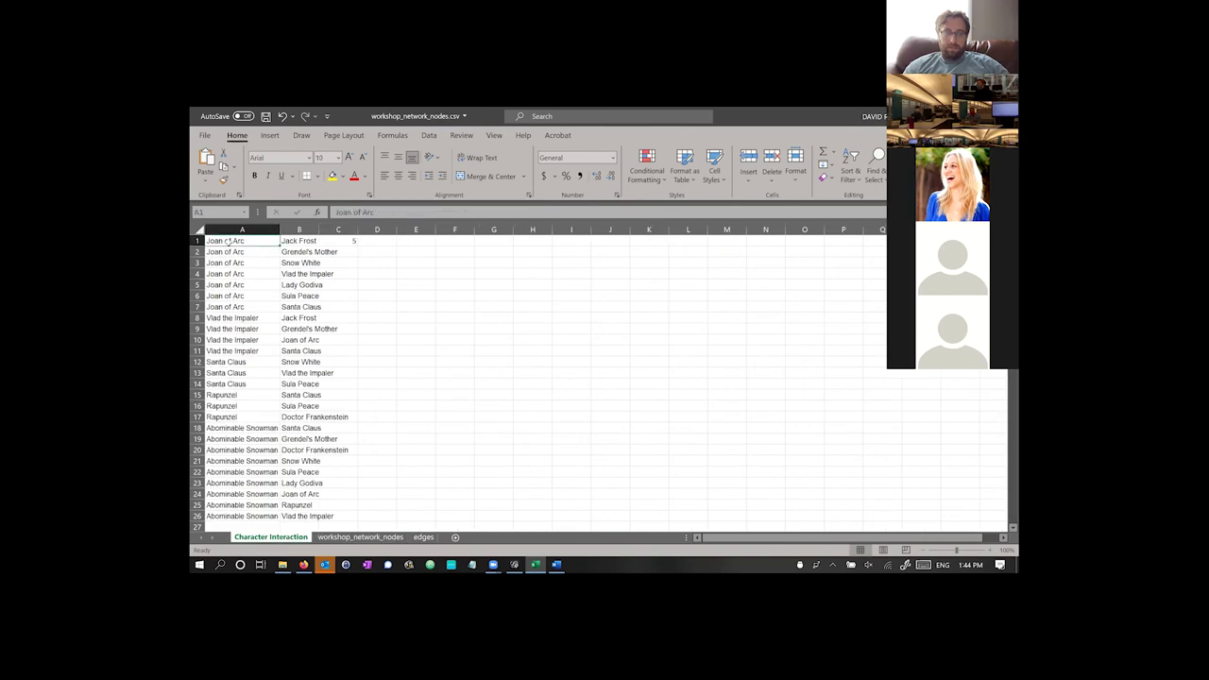
{"action": "left_click", "coordinate": [338, 242]}
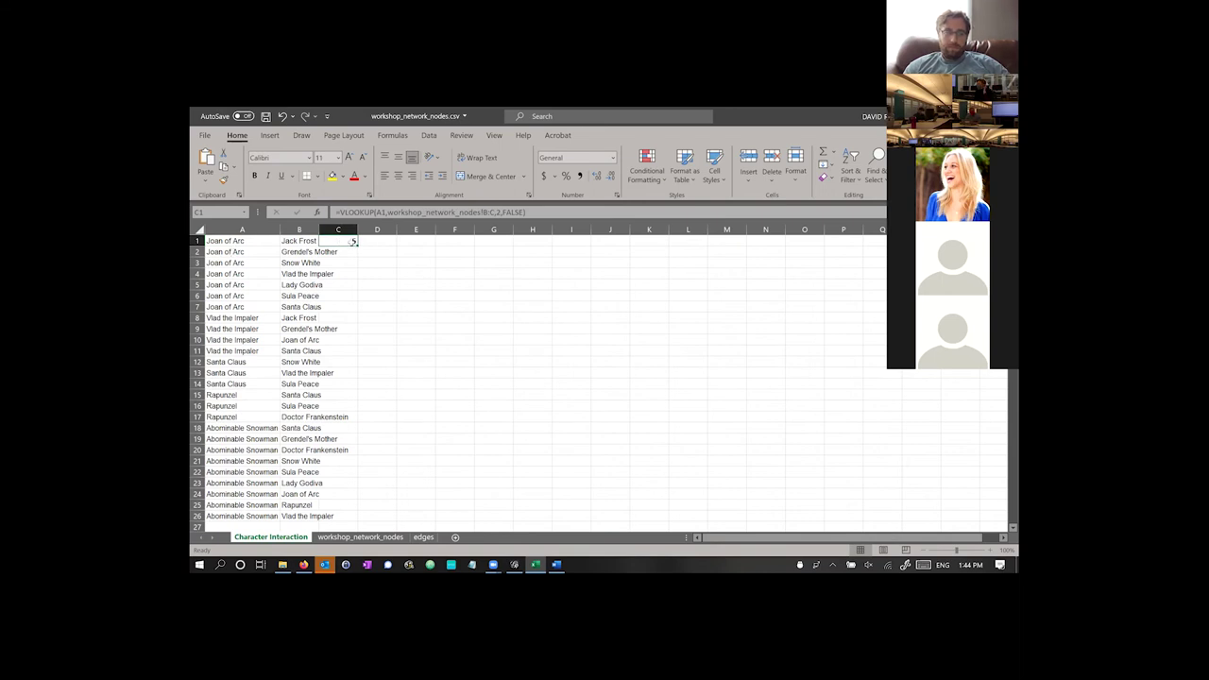
{"action": "mouse_move", "coordinate": [351, 241]}
{"action": "left_mouse_down"}
{"action": "mouse_move", "coordinate": [338, 299]}
{"action": "mouse_move", "coordinate": [341, 519]}
{"action": "mouse_move", "coordinate": [347, 498]}
{"action": "left_mouse_up"}
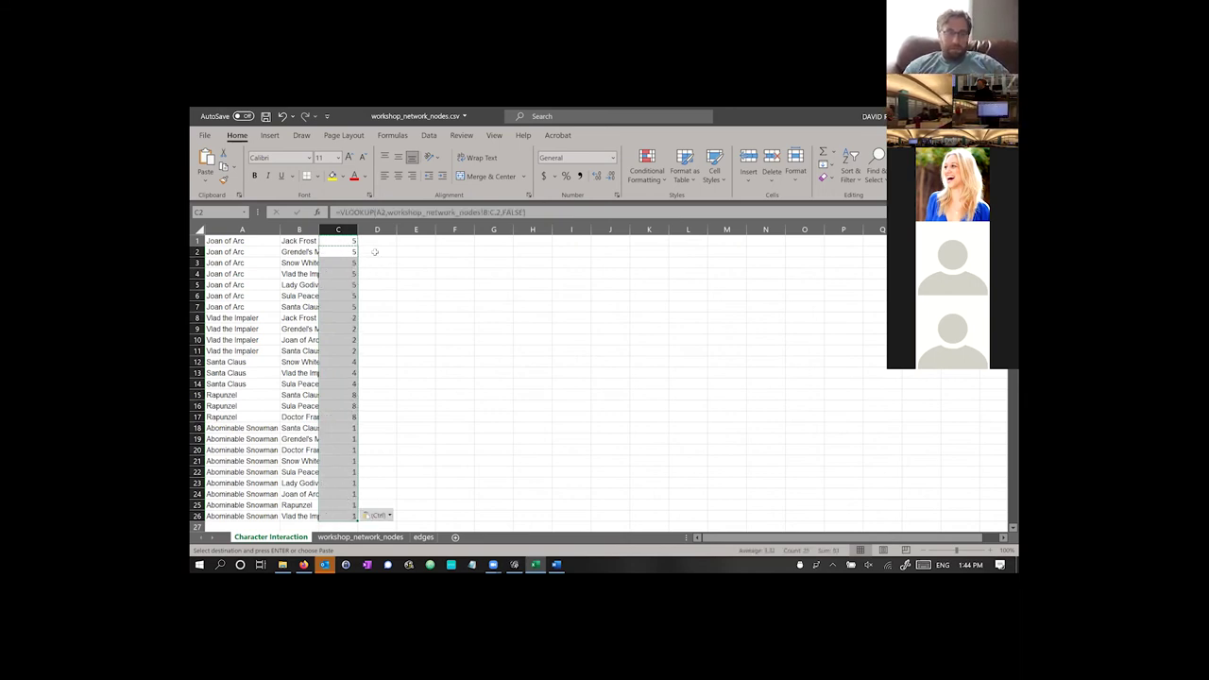
{"action": "left_click", "coordinate": [373, 253]}
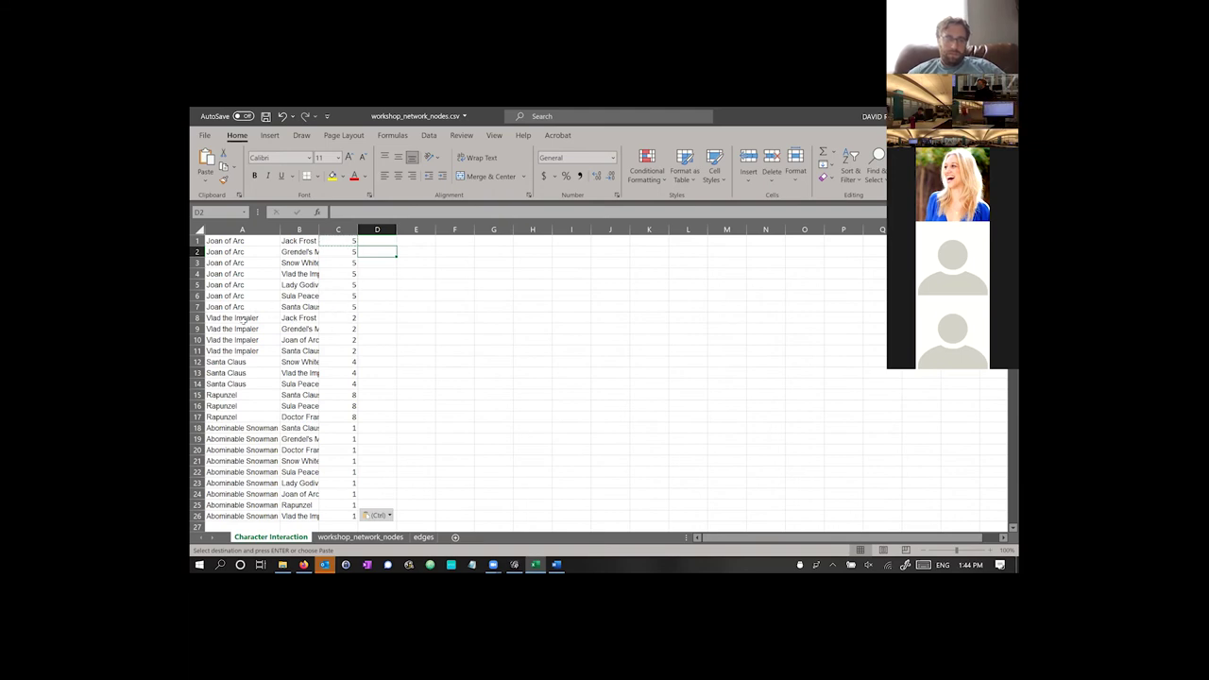
- Compare Vlad the Impaler's looked-up ID in row 8 with his Id on the workshop_network_nodes sheet
{"action": "left_click", "coordinate": [243, 318]}
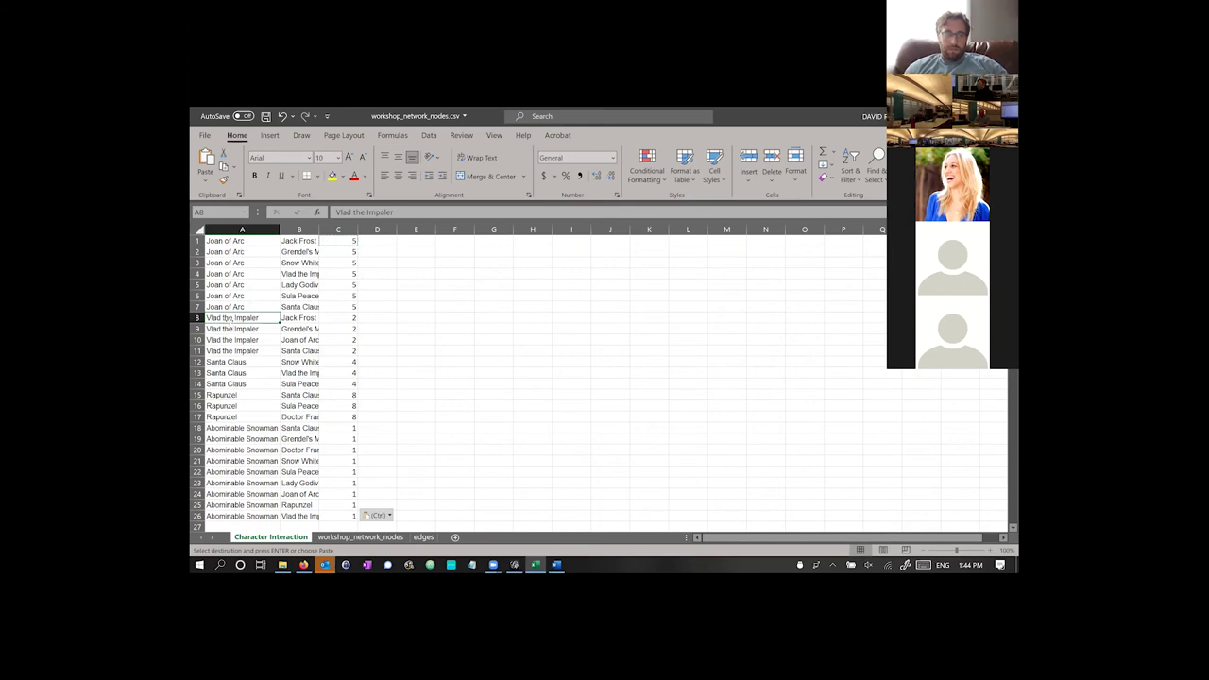
{"action": "key", "text": "Right"}
{"action": "key", "text": "Right"}
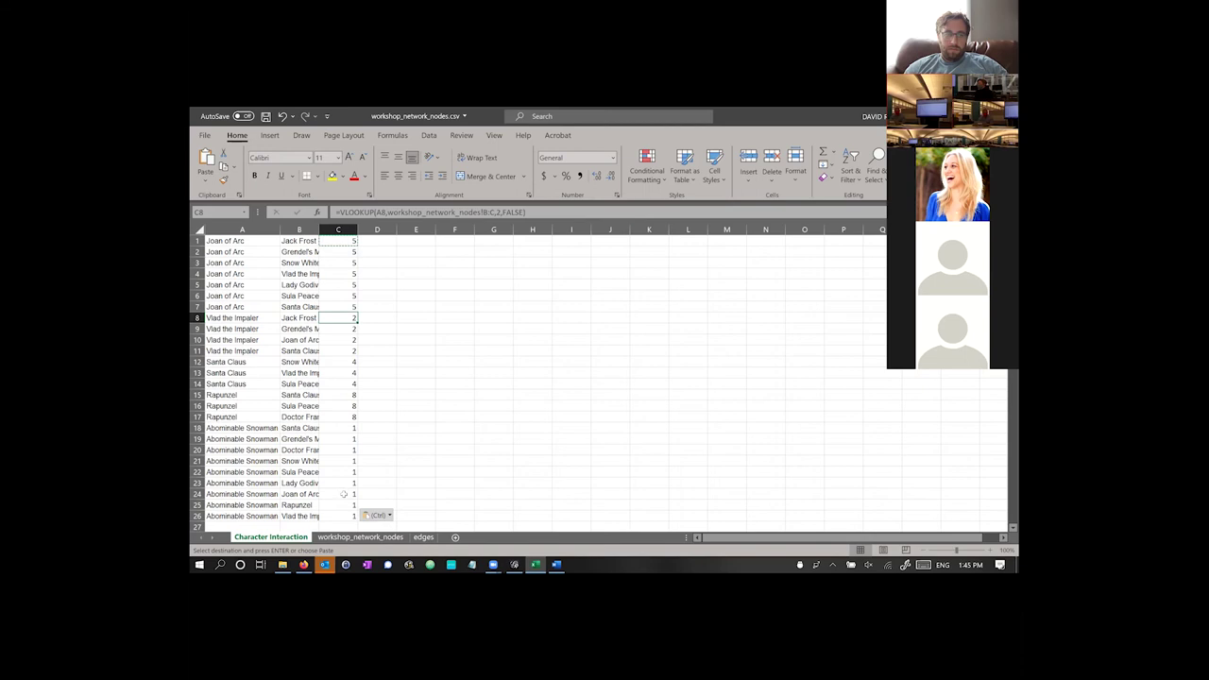
{"action": "left_click", "coordinate": [378, 515]}
{"action": "key", "text": "Escape"}
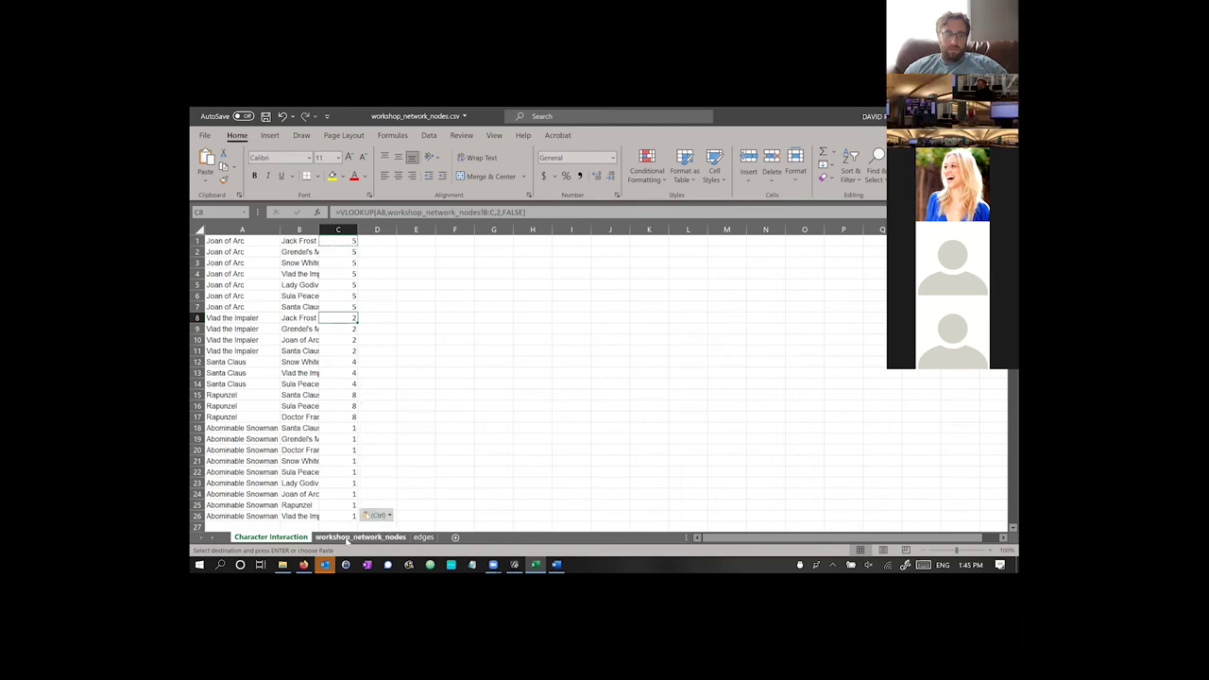
{"action": "left_click", "coordinate": [348, 537]}
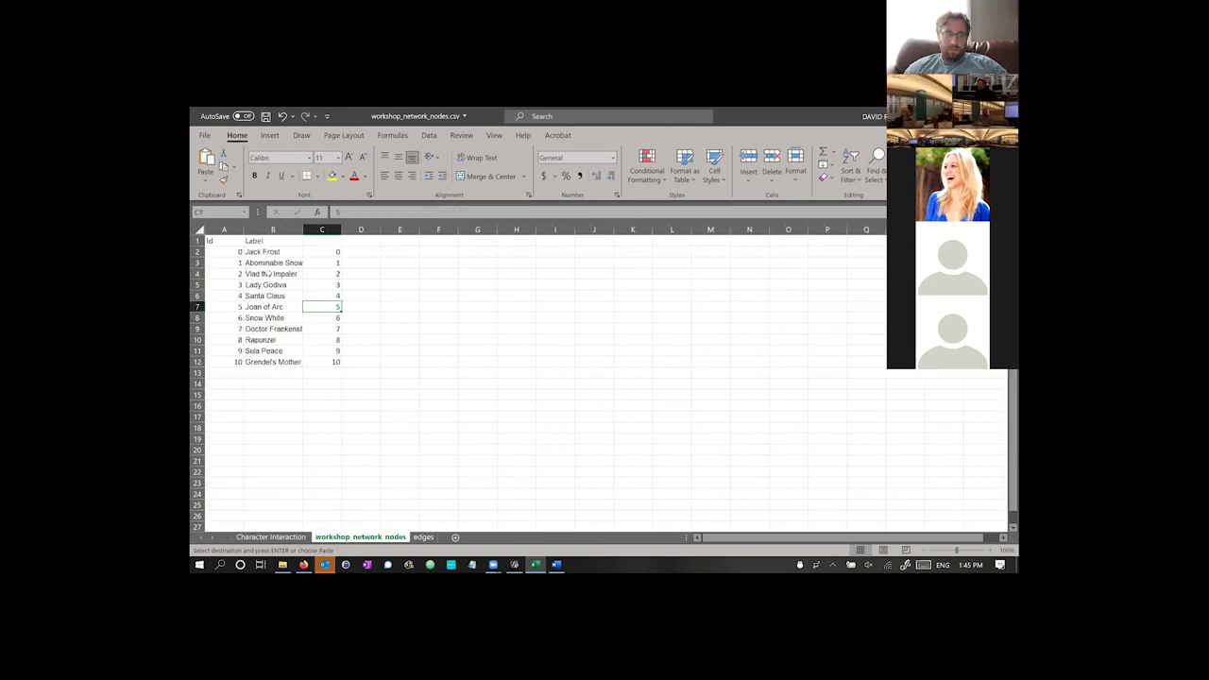
{"action": "key", "text": "ctrl"}
{"action": "key", "text": "ctrl"}
{"action": "left_click", "coordinate": [301, 538]}
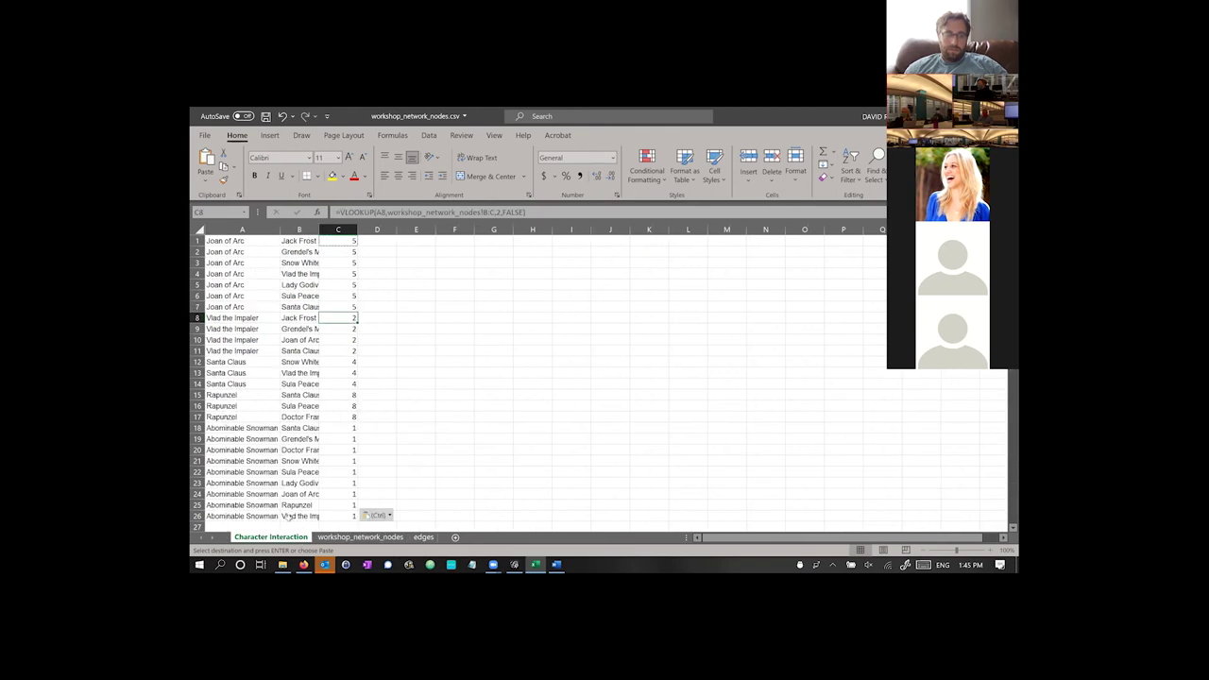
{"action": "left_click", "coordinate": [430, 212]}
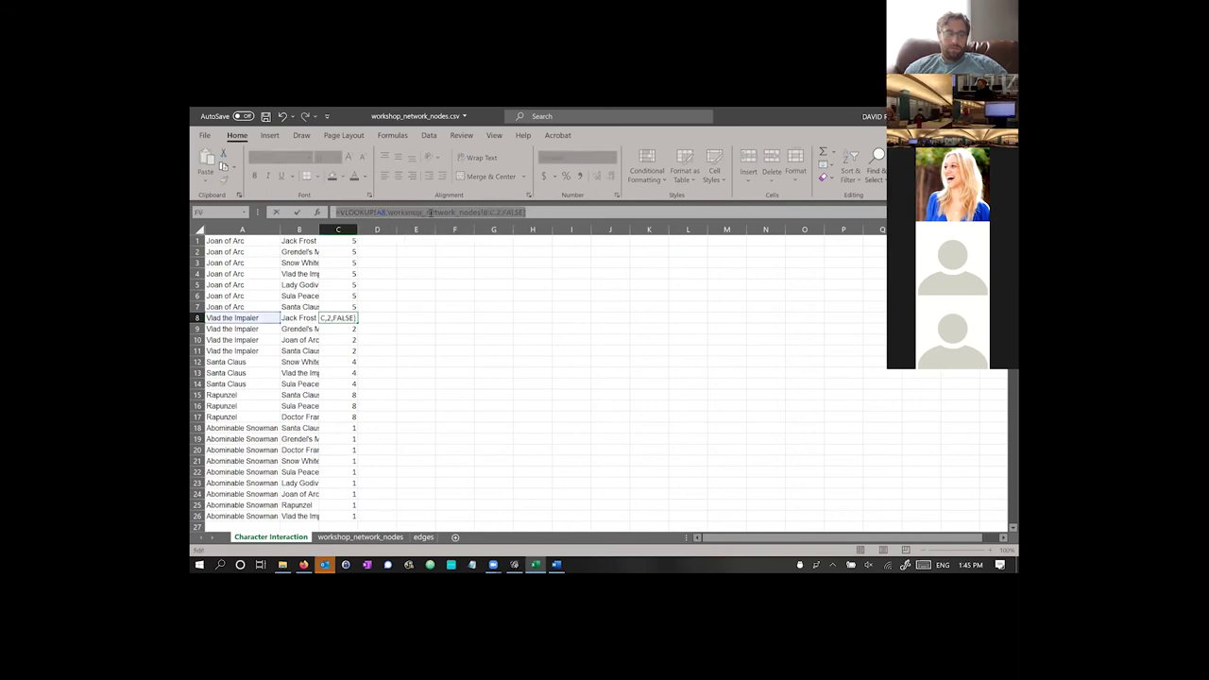
{"action": "type", "text": "="}
{"action": "left_click", "coordinate": [346, 240]}
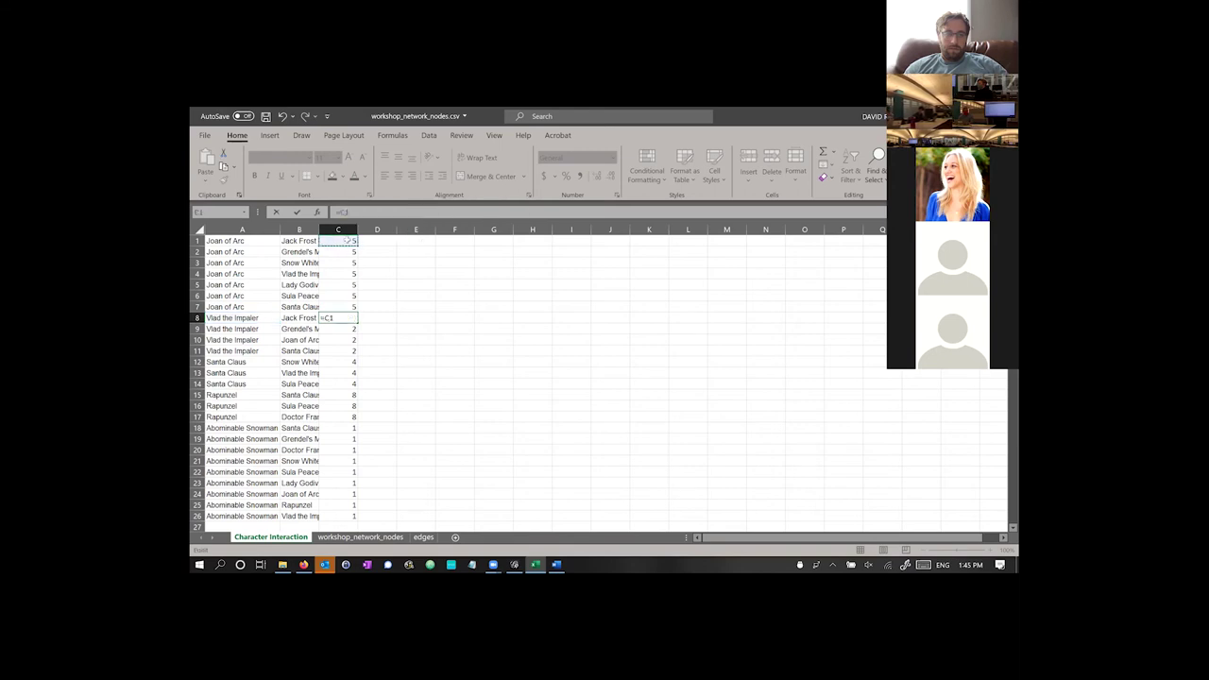
{"action": "key", "text": "Escape"}
- Copy the VLOOKUP formula from C1 into D1 and widen column B to show more of the character names
{"action": "left_click", "coordinate": [350, 241]}
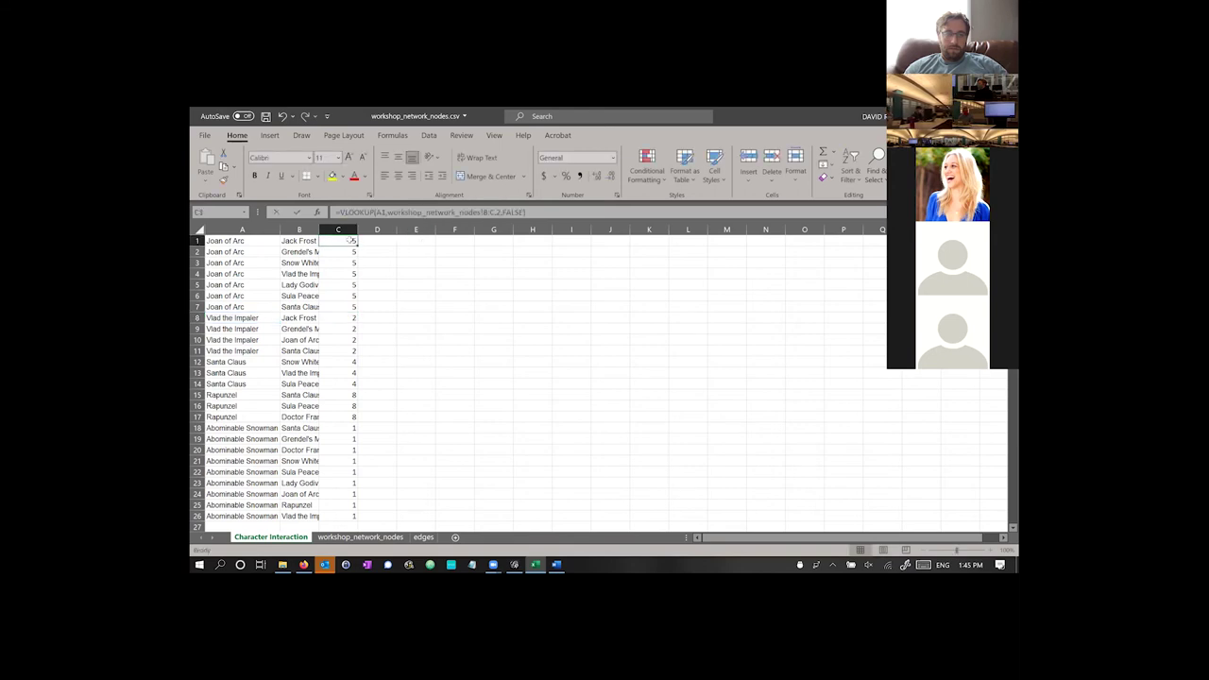
{"action": "key", "text": "ctrl+c"}
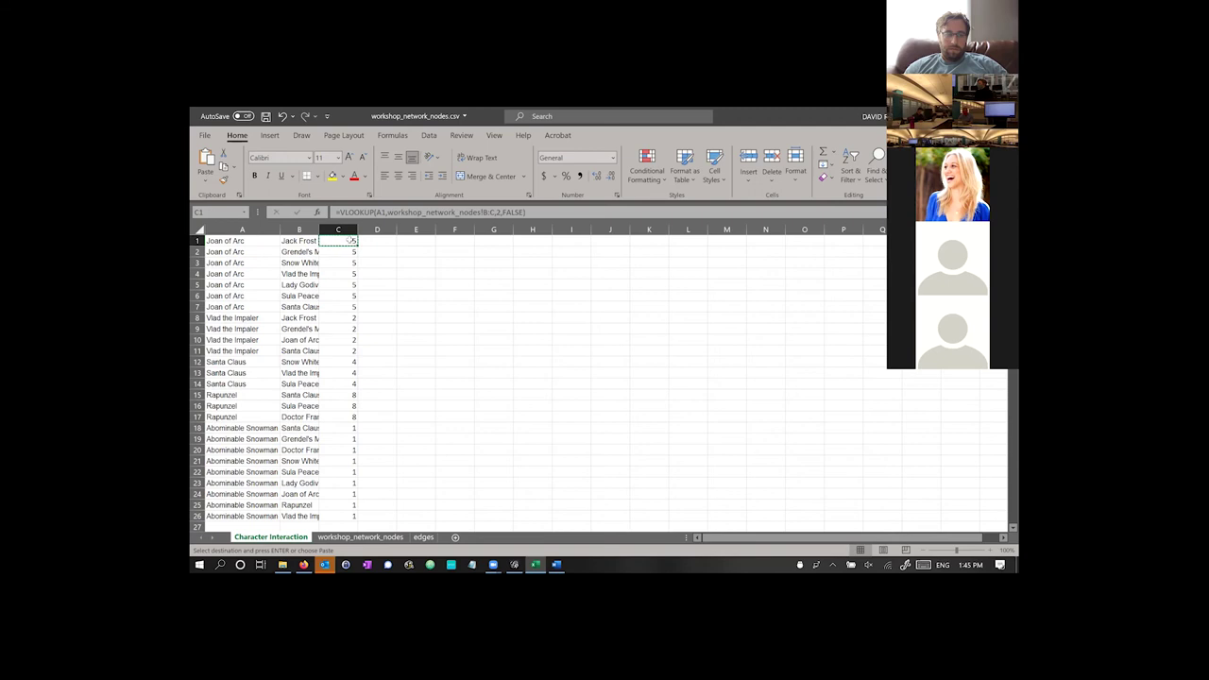
{"action": "left_click", "coordinate": [368, 241]}
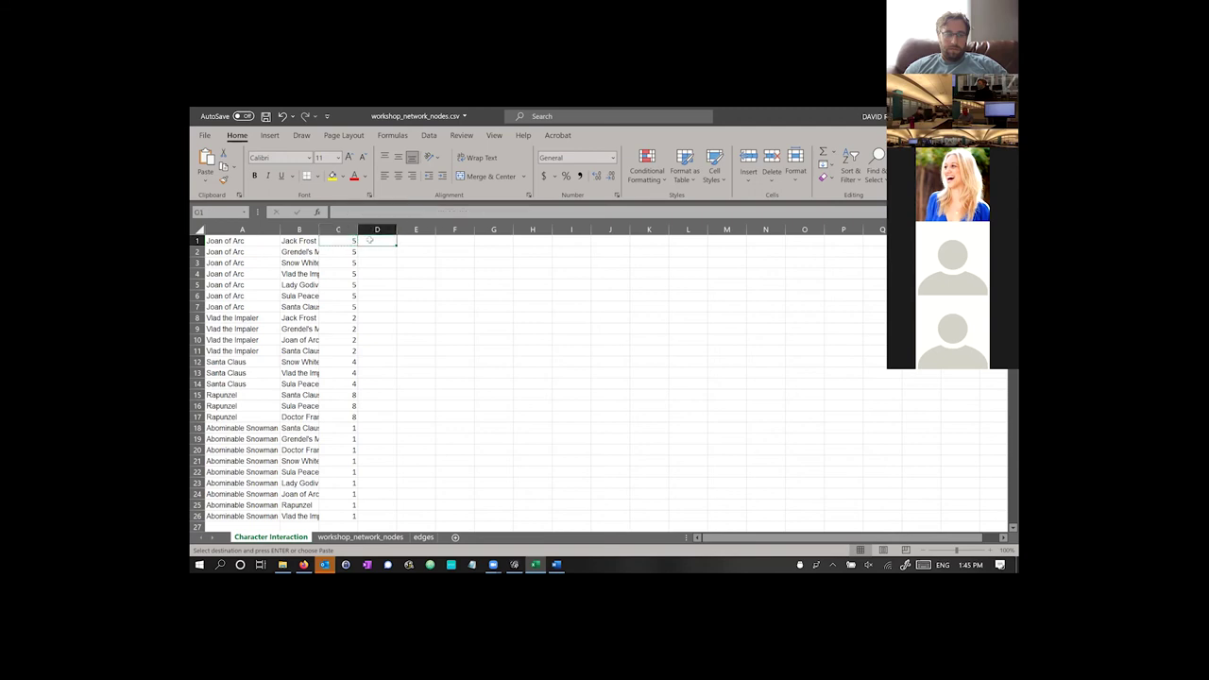
{"action": "left_click_drag", "start_coordinate": [319, 230], "coordinate": [332, 230]}
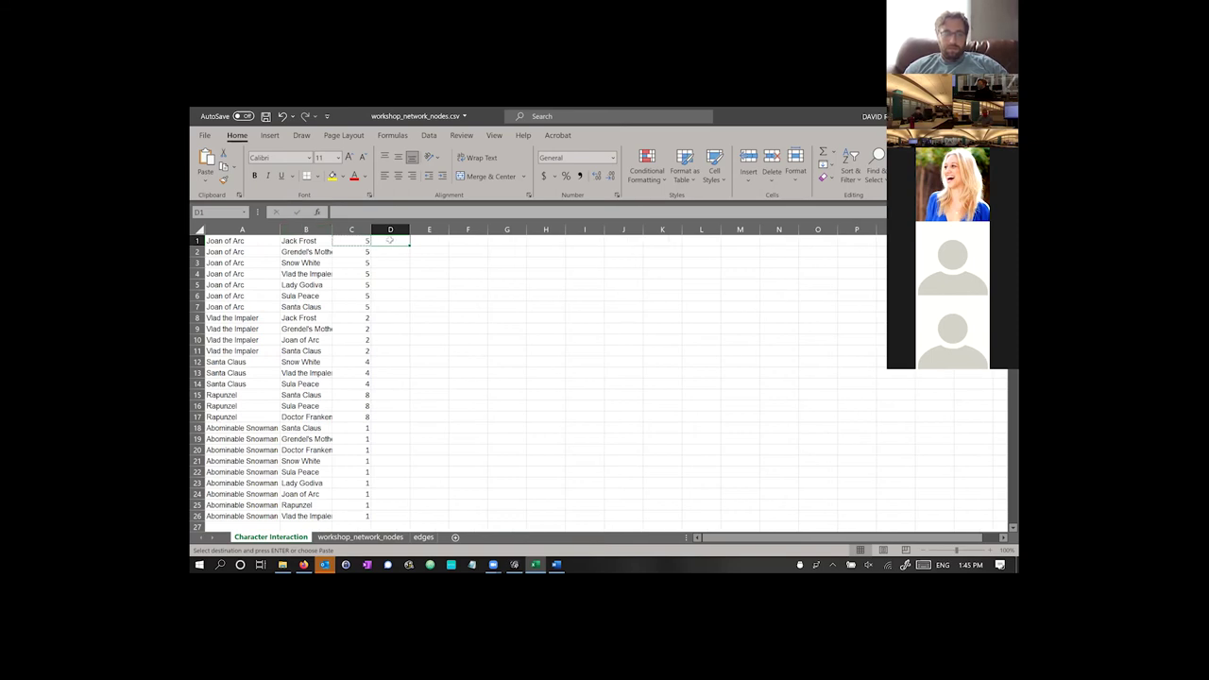
{"action": "key", "text": "ctrl+v"}
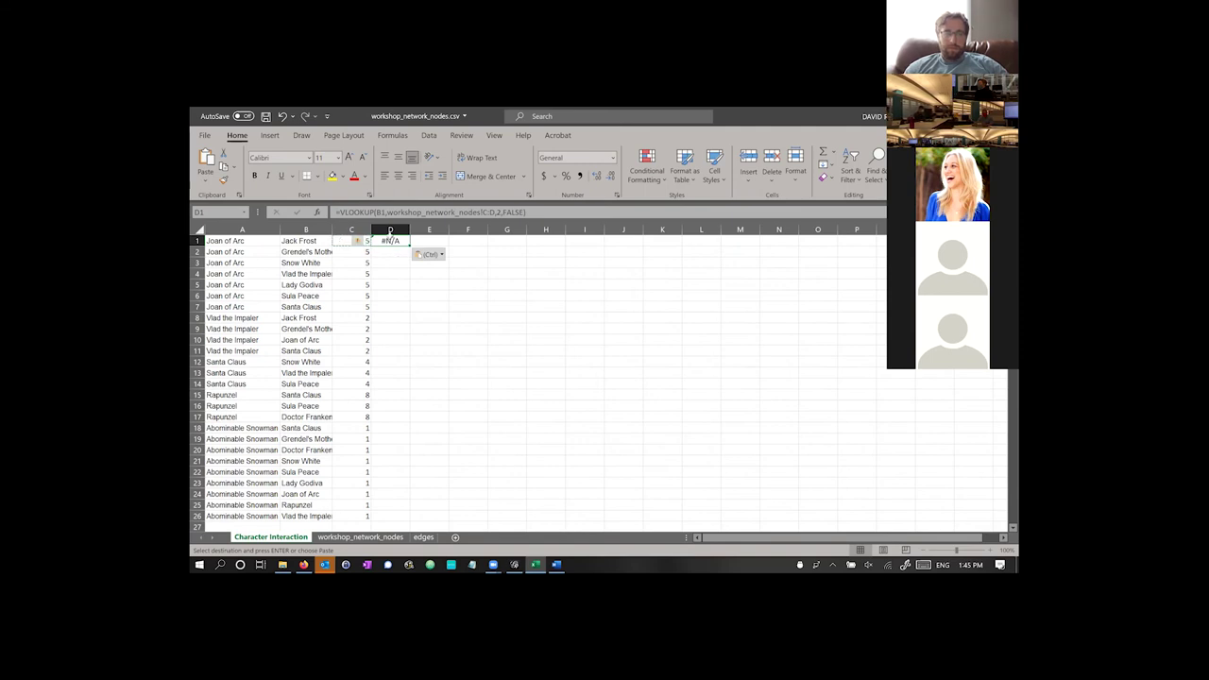
- Correct the D1 formula to =VLOOKUP(B1,workshop_network_nodes!B:C,2,FALSE)
{"action": "left_click", "coordinate": [391, 213]}
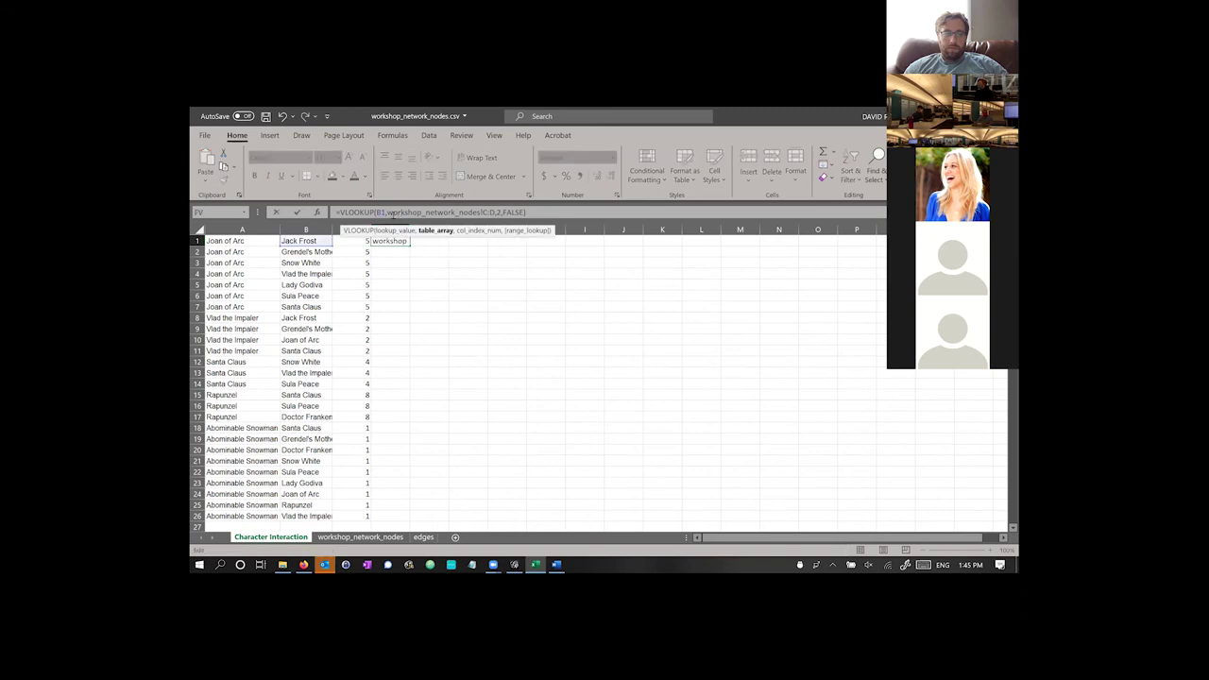
{"action": "key", "text": "Escape"}
{"action": "left_click", "coordinate": [388, 214]}
{"action": "key", "text": "BackSpace"}
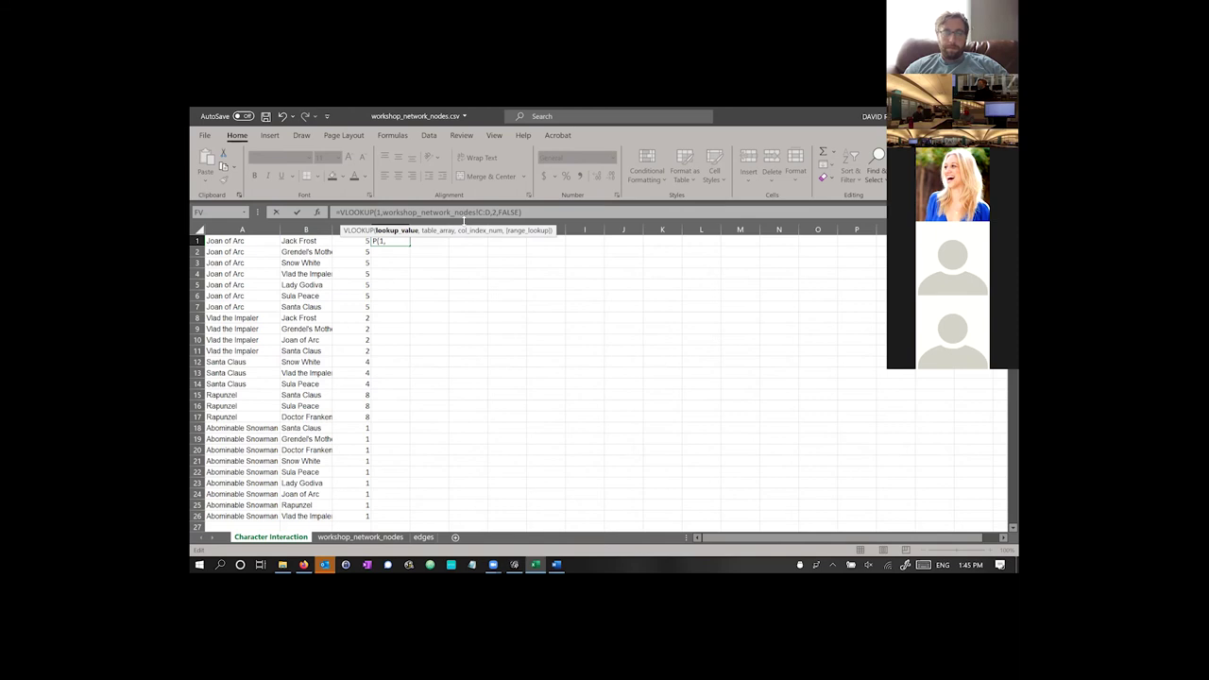
{"action": "type", "text": "B"}
{"action": "key", "text": "Right"}
{"action": "key", "text": "Right"}
{"action": "key", "text": "Right"}
{"action": "key", "text": "Right"}
{"action": "key", "text": "Right"}
{"action": "key", "text": "Right"}
{"action": "key", "text": "Right"}
{"action": "key", "text": "Right"}
{"action": "key", "text": "Right"}
{"action": "key", "text": "Right"}
{"action": "key", "text": "Right"}
{"action": "key", "text": "Right"}
{"action": "key", "text": "Right"}
{"action": "key", "text": "Right"}
{"action": "key", "text": "Right"}
{"action": "key", "text": "Right"}
{"action": "key", "text": "Right"}
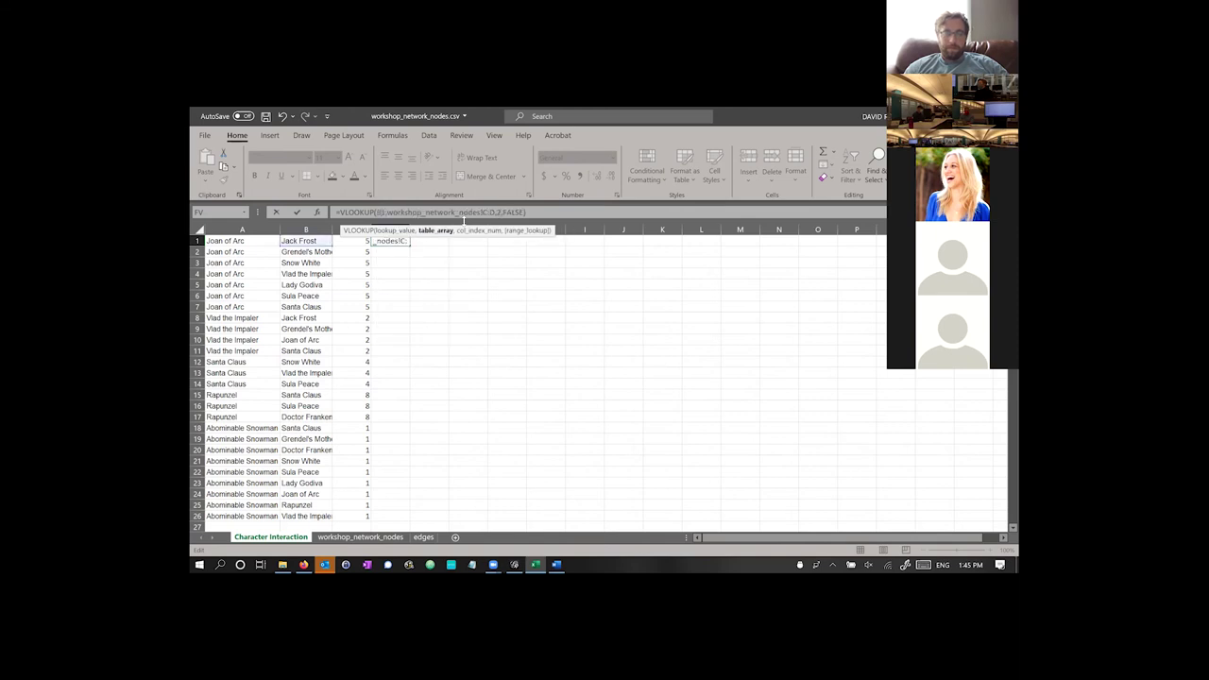
{"action": "key", "text": "BackSpace"}
{"action": "type", "text": "D"}
{"action": "key", "text": "BackSpace"}
{"action": "key", "text": "BackSpace"}
{"action": "key", "text": "BackSpace"}
{"action": "type", "text": "B:C"}
{"action": "key", "text": "ctrl+Return"}
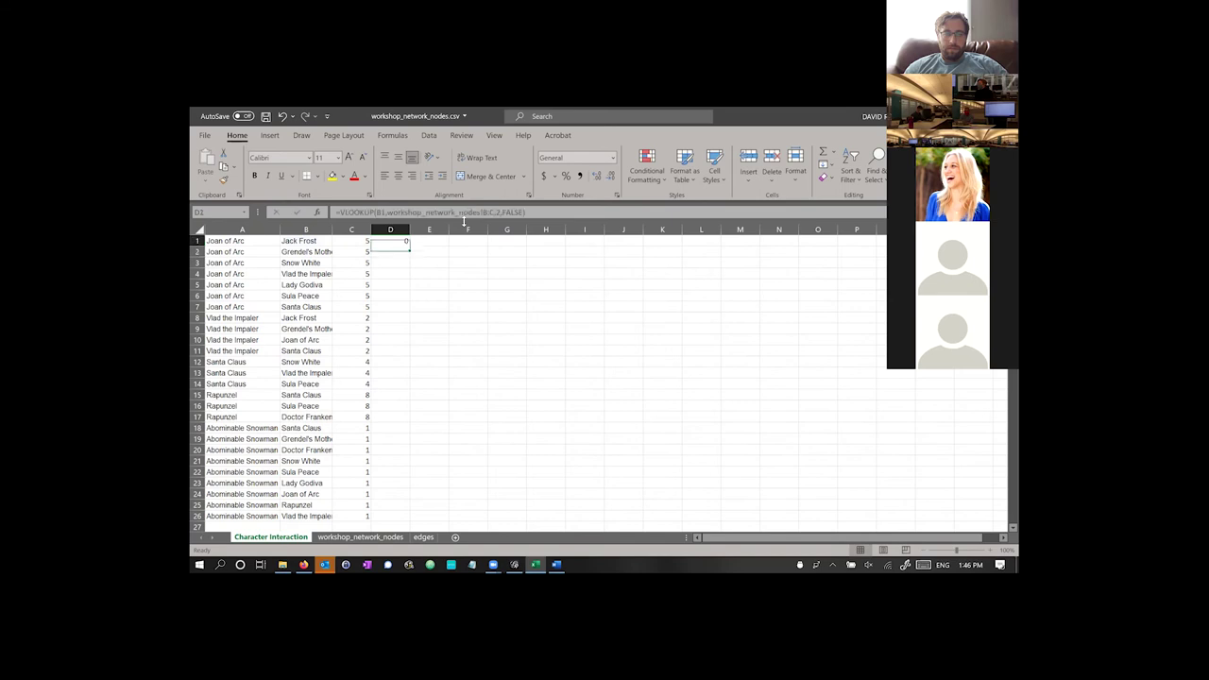
- Copy the D1 formula into the Word document below the first one and examine its B1 and B:C arguments
{"action": "left_click", "coordinate": [530, 212]}
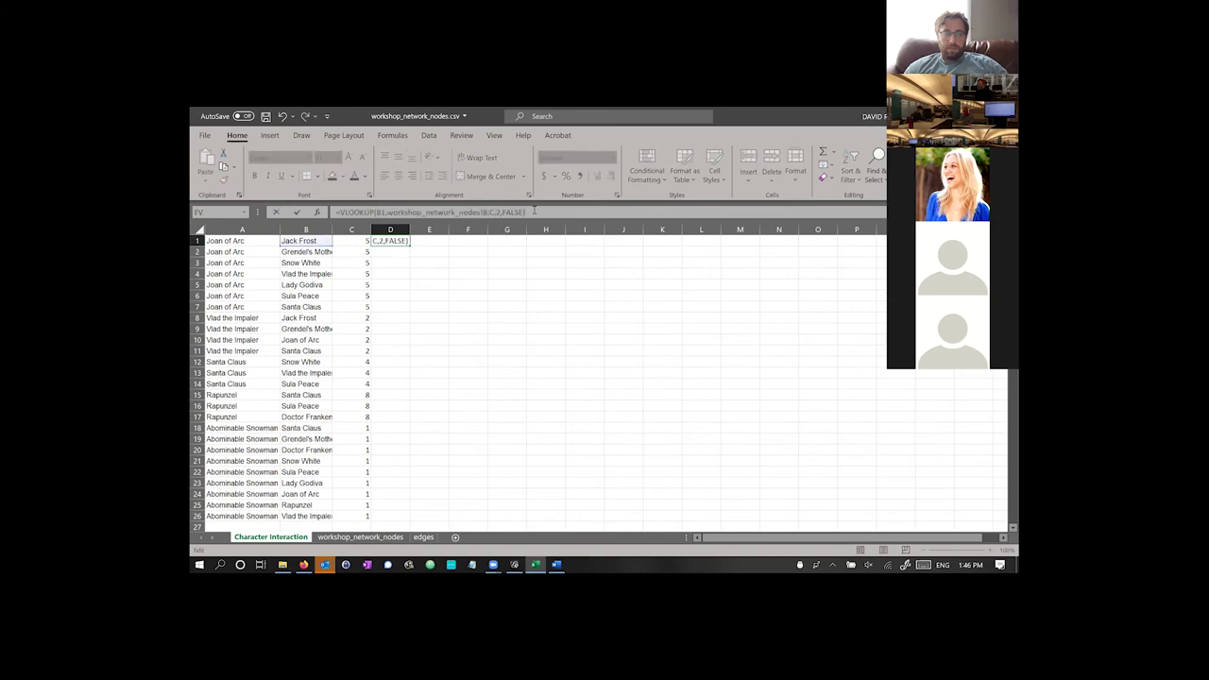
{"action": "left_click", "coordinate": [556, 564]}
{"action": "key", "text": "ctrl+v"}
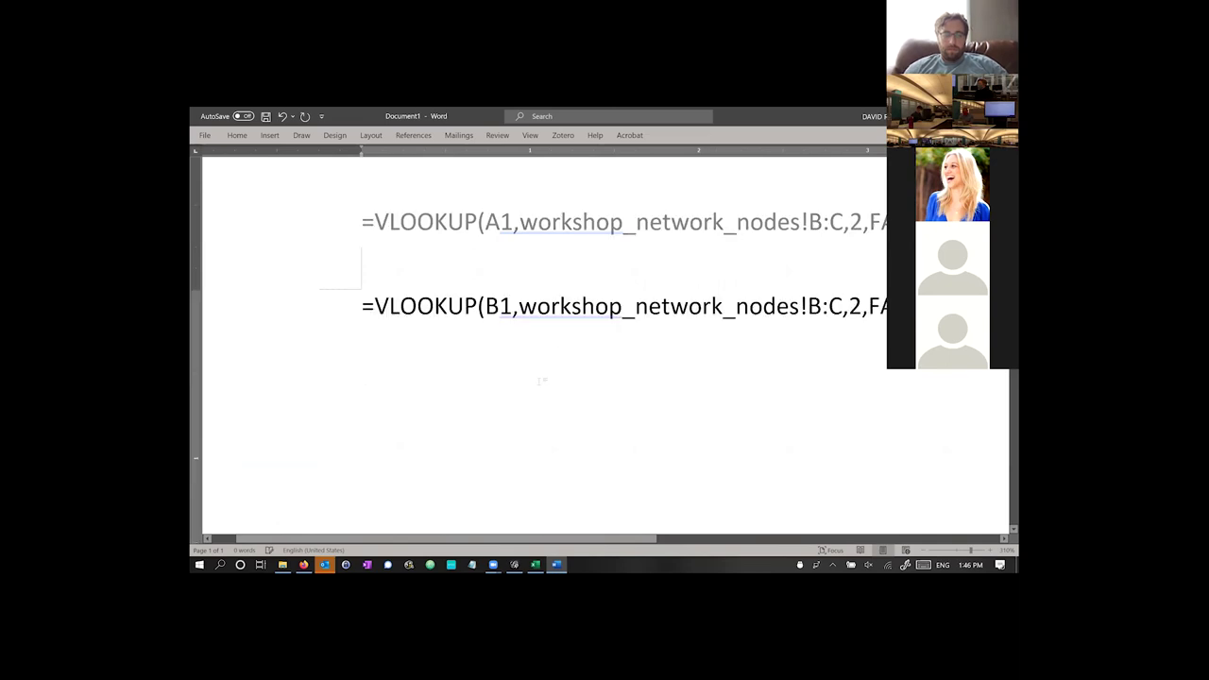
{"action": "key", "text": "Left"}
{"action": "key", "text": "Left"}
{"action": "key", "text": "Left"}
{"action": "key", "text": "Left"}
{"action": "key", "text": "Left"}
{"action": "key", "text": "Left"}
{"action": "left_click", "coordinate": [498, 306]}
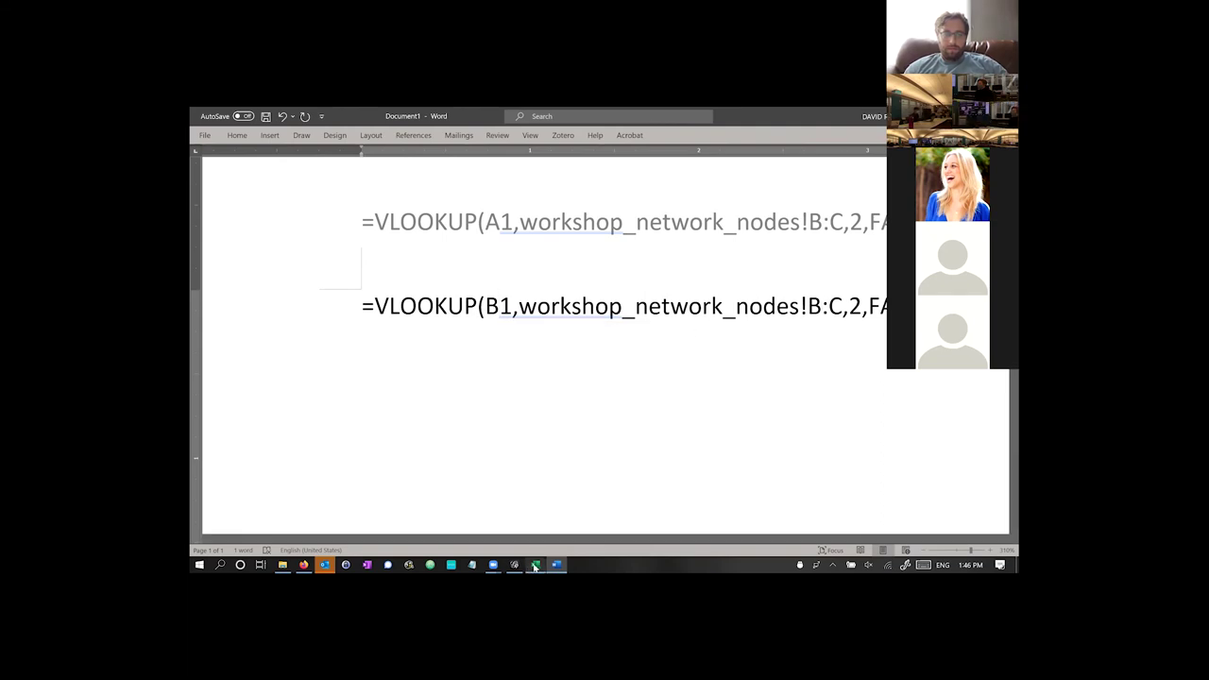
- Switch back to Excel, commit the D1 formula and copy it down through D26
{"action": "mouse_move", "coordinate": [535, 565]}
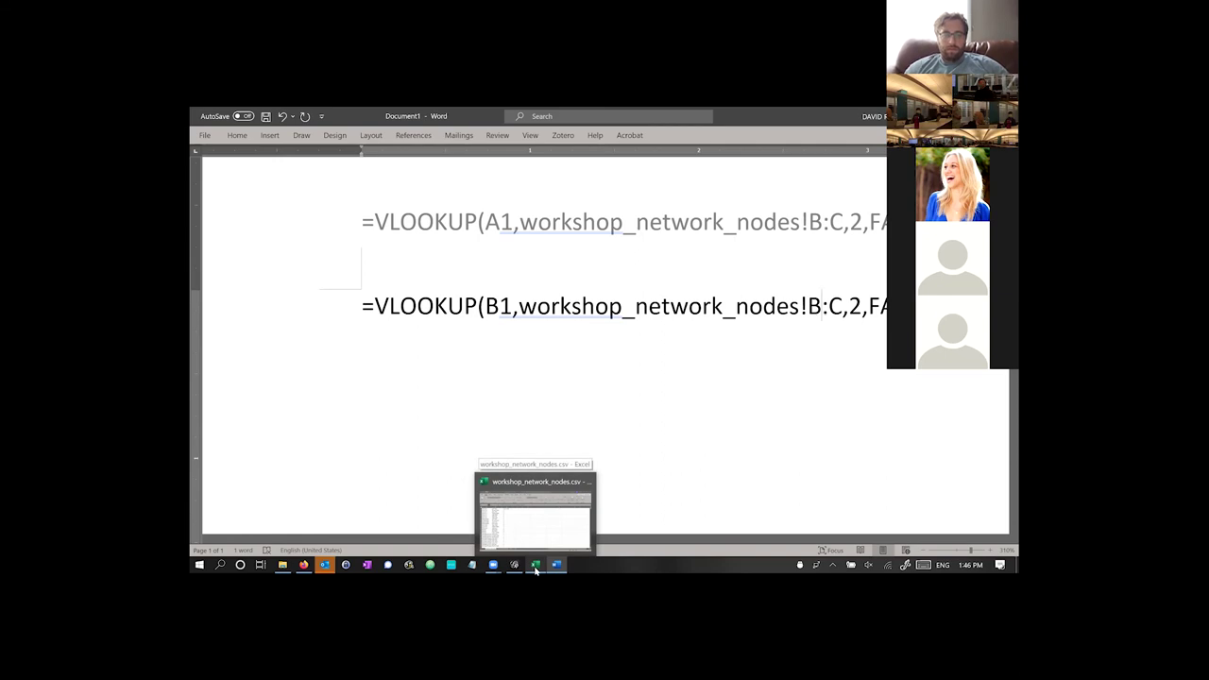
{"action": "left_click", "coordinate": [522, 544]}
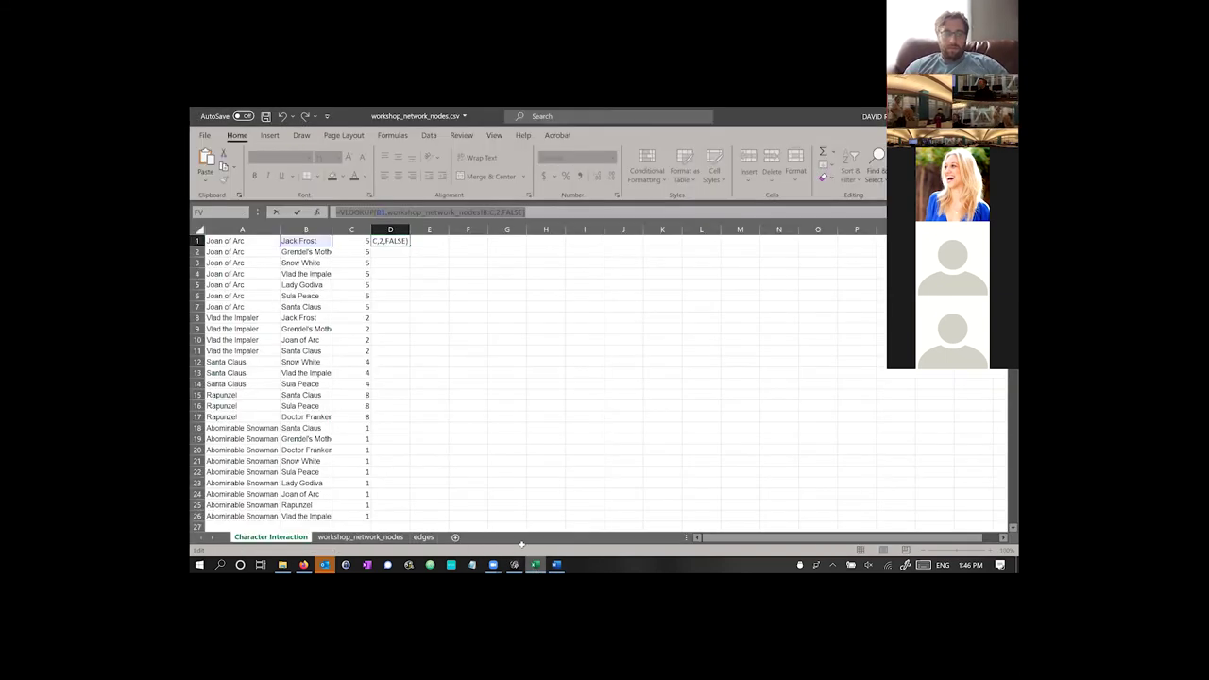
{"action": "key", "text": "Return"}
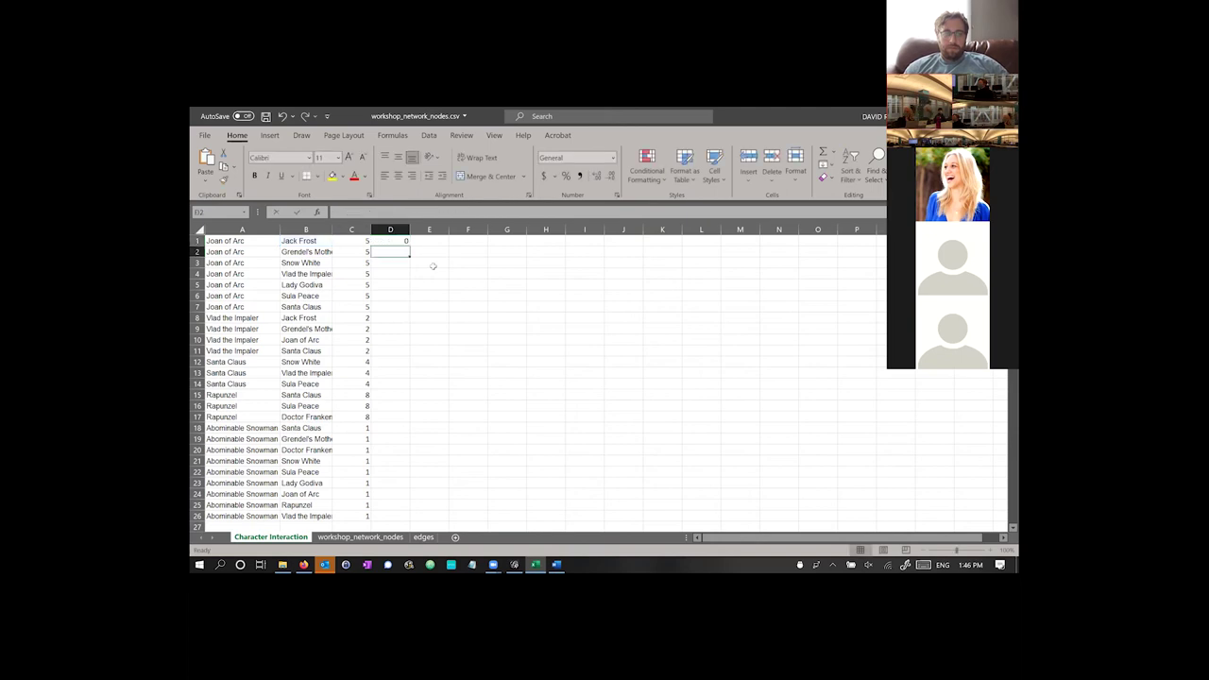
{"action": "left_click", "coordinate": [403, 242]}
{"action": "key", "text": "ctrl+c"}
{"action": "left_click_drag", "start_coordinate": [405, 251], "coordinate": [404, 516]}
{"action": "key", "text": "ctrl+v"}
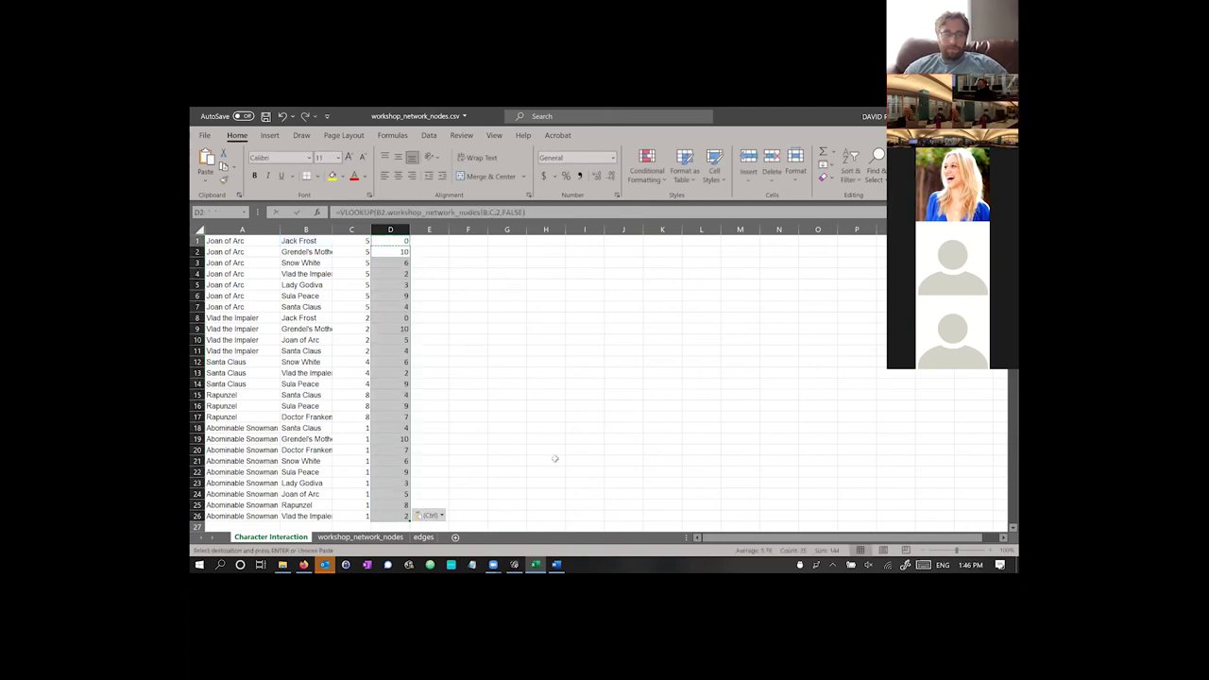
{"action": "left_click", "coordinate": [556, 451]}
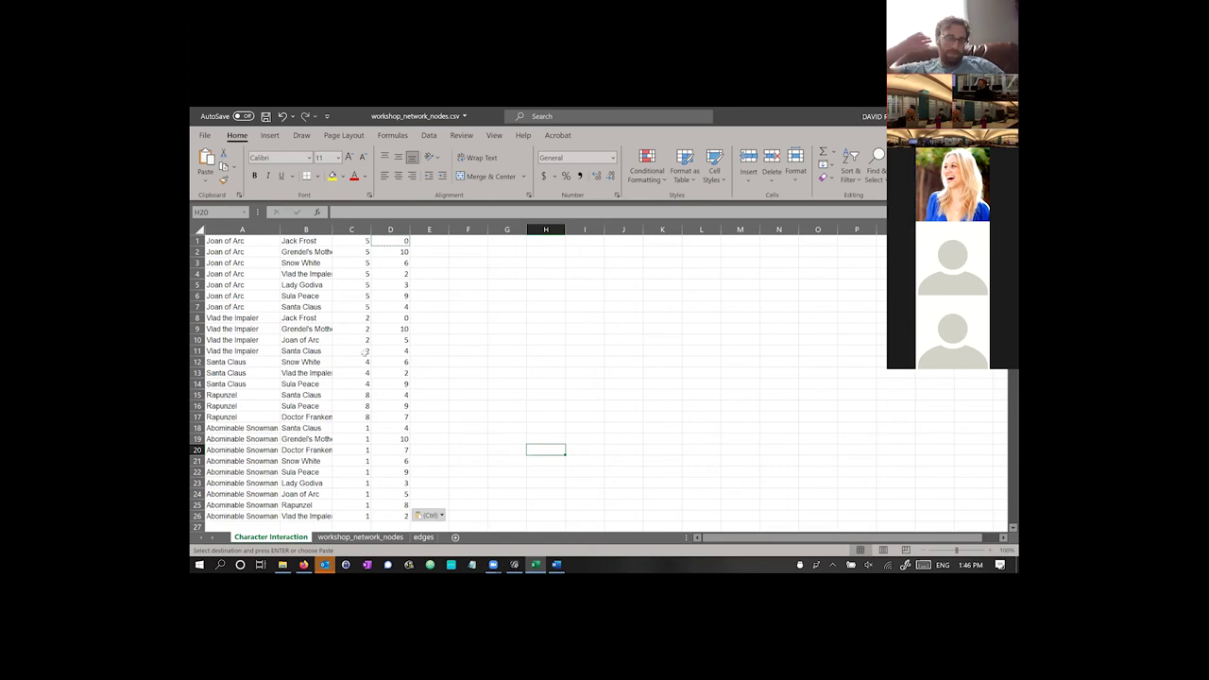
- Dismiss the paste options and save the workbook
{"action": "key", "text": "ctrl"}
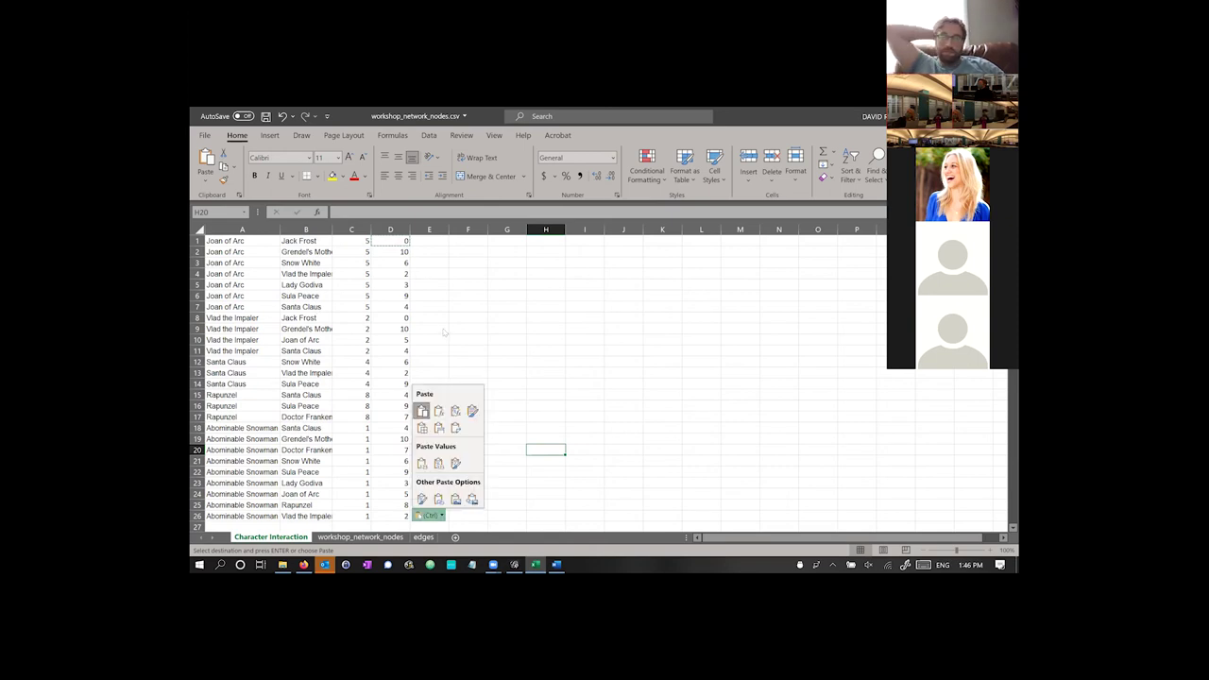
{"action": "key", "text": "ctrl"}
{"action": "key", "text": "ctrl+s"}
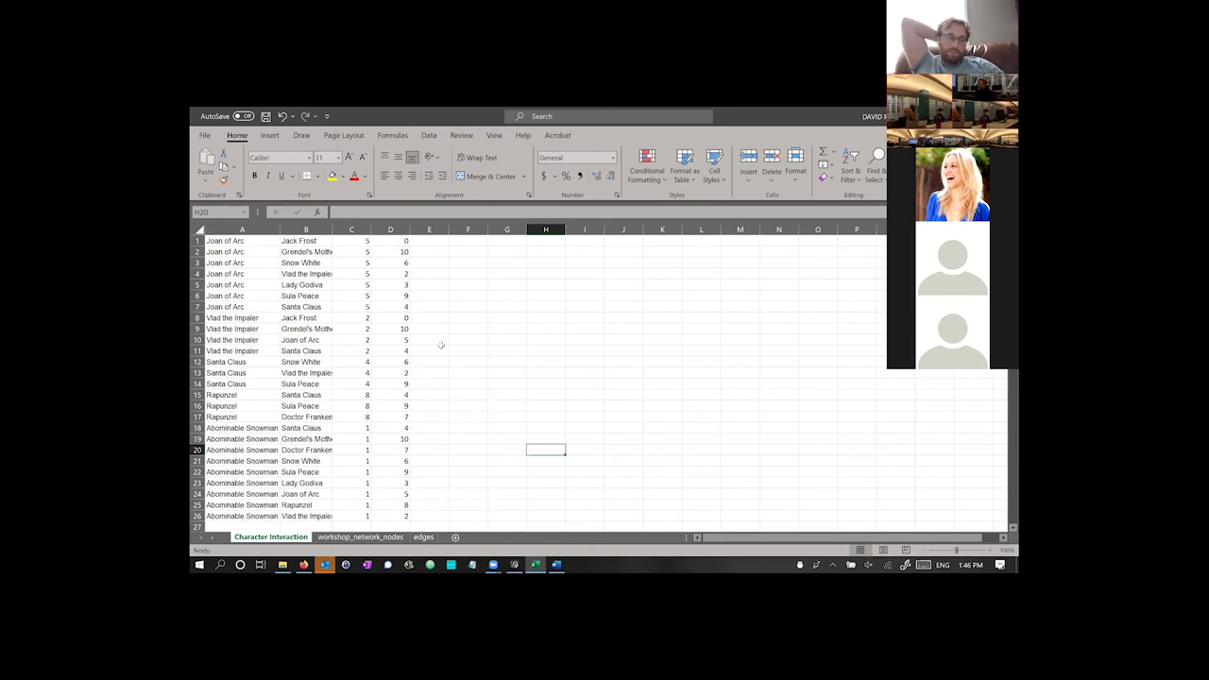
{"action": "left_click", "coordinate": [438, 349]}
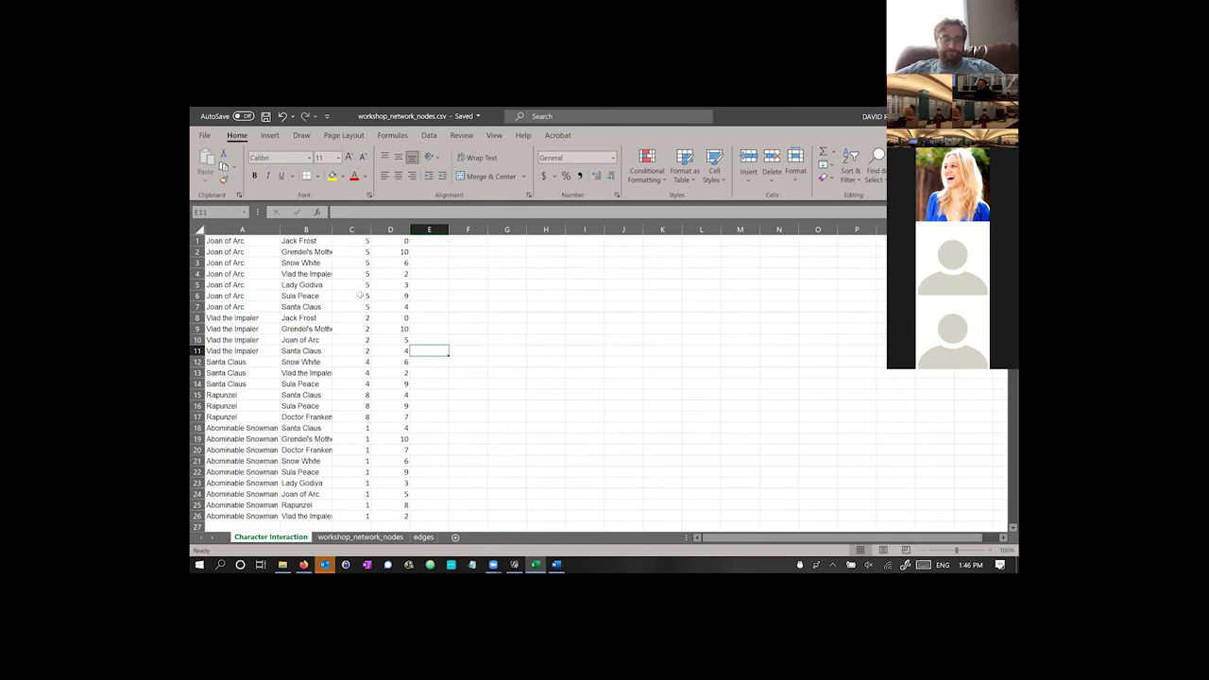
- Try to copy the lookup formulas in C1:D26 of Character Interaction into the edges sheet from A2, and clear the pasted cells
{"action": "left_click_drag", "start_coordinate": [360, 241], "coordinate": [399, 515]}
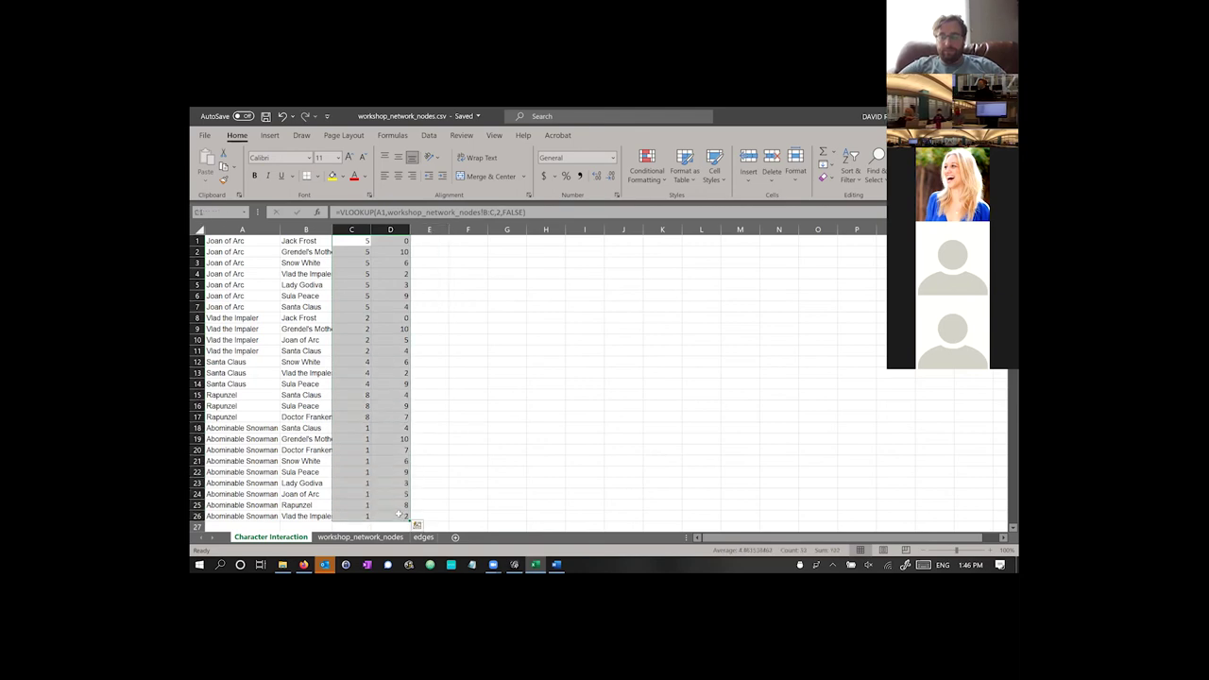
{"action": "key", "text": "ctrl+c"}
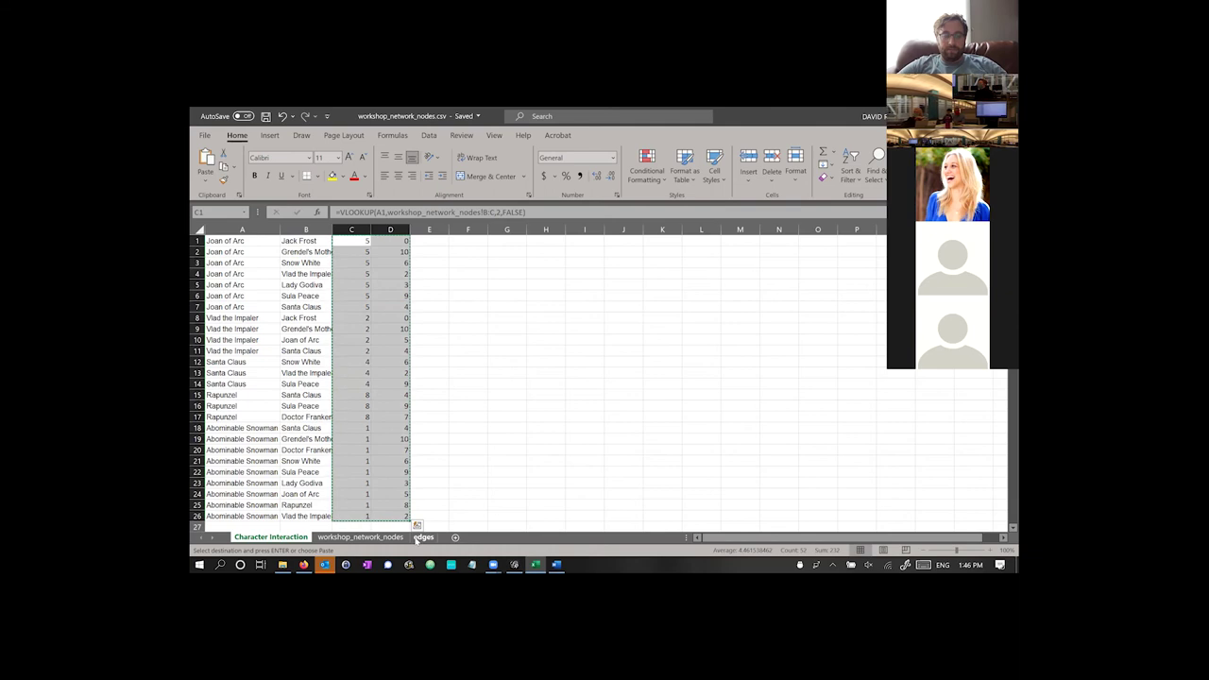
{"action": "left_click", "coordinate": [417, 526]}
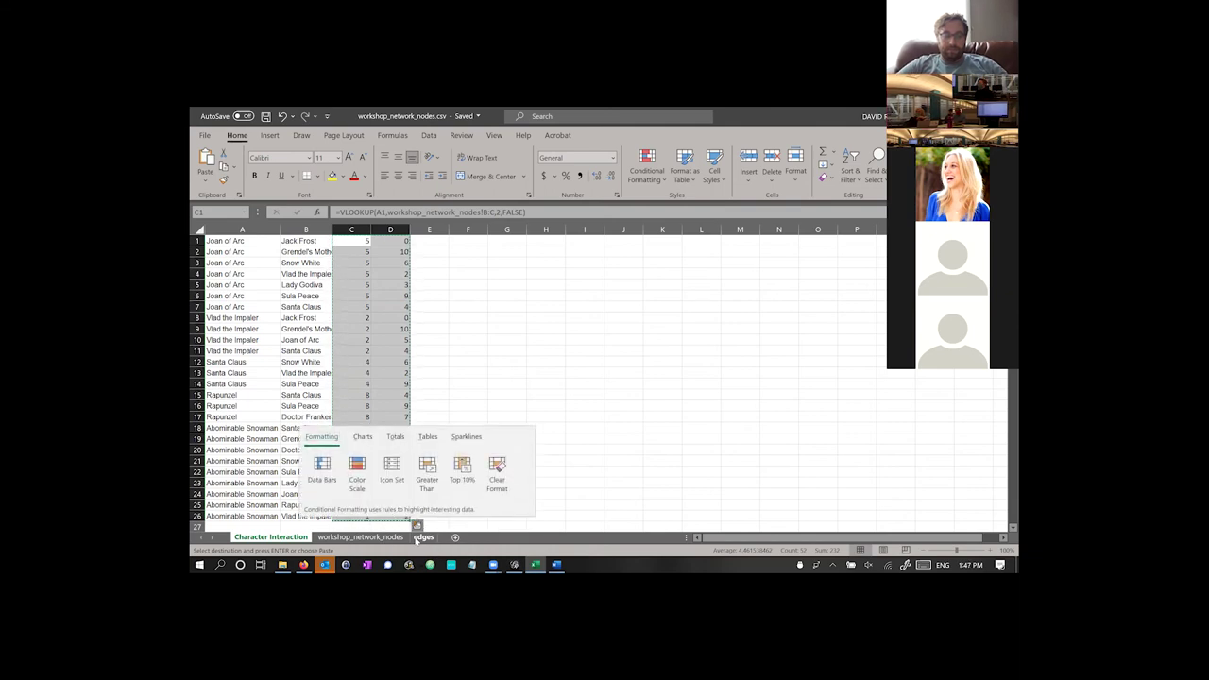
{"action": "left_click", "coordinate": [417, 537]}
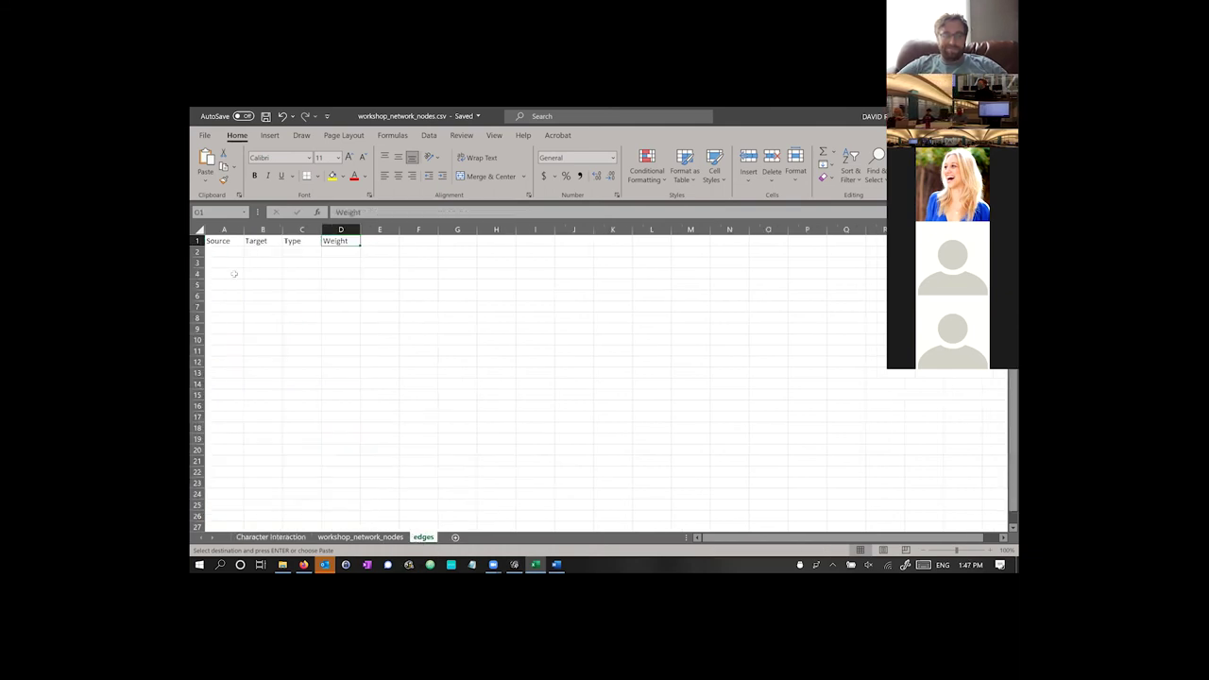
{"action": "left_click", "coordinate": [219, 252]}
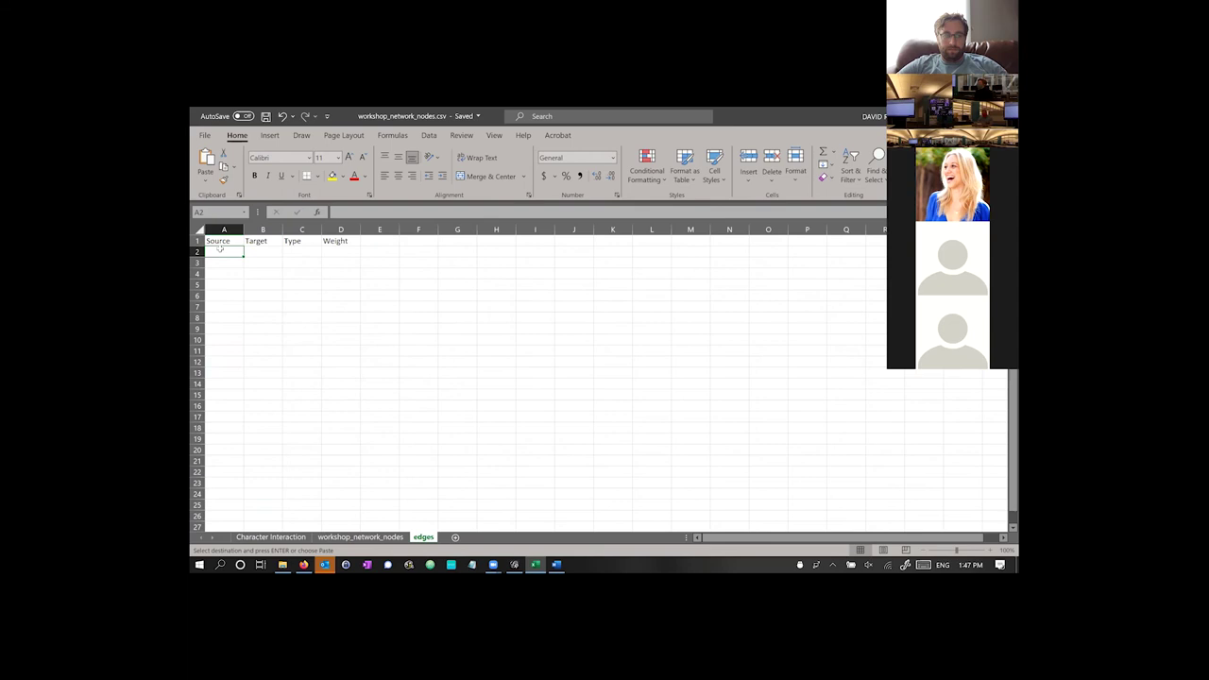
{"action": "key", "text": "ctrl+v"}
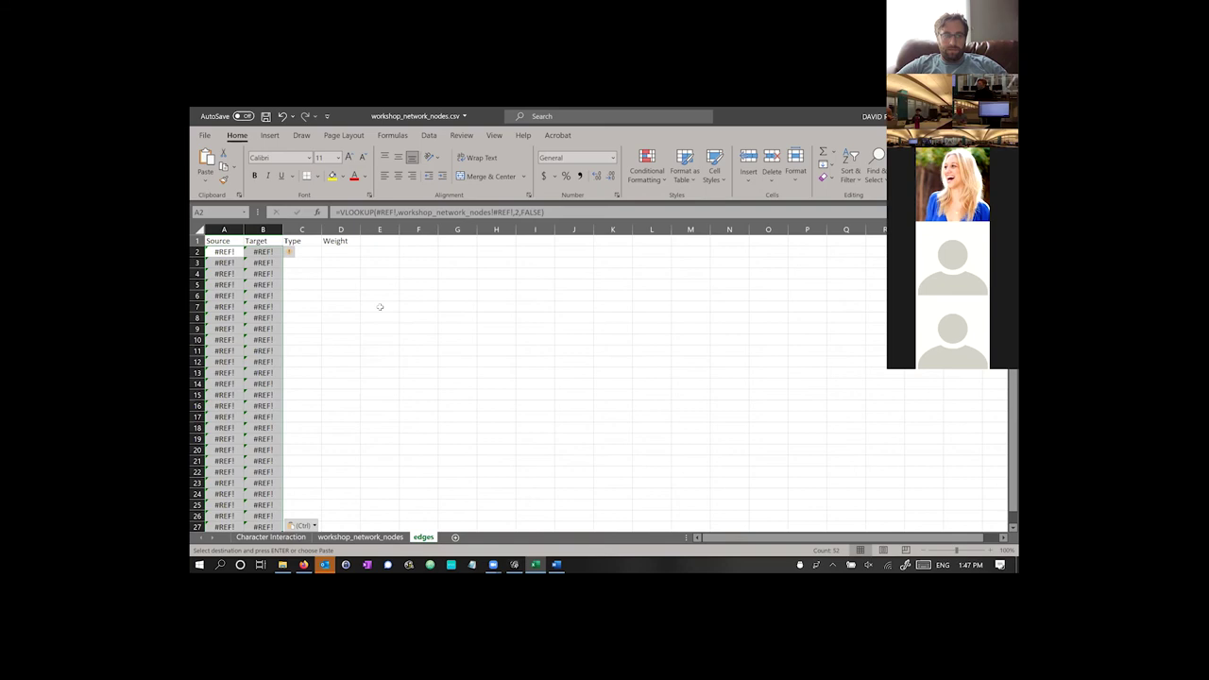
{"action": "key", "text": "Delete"}
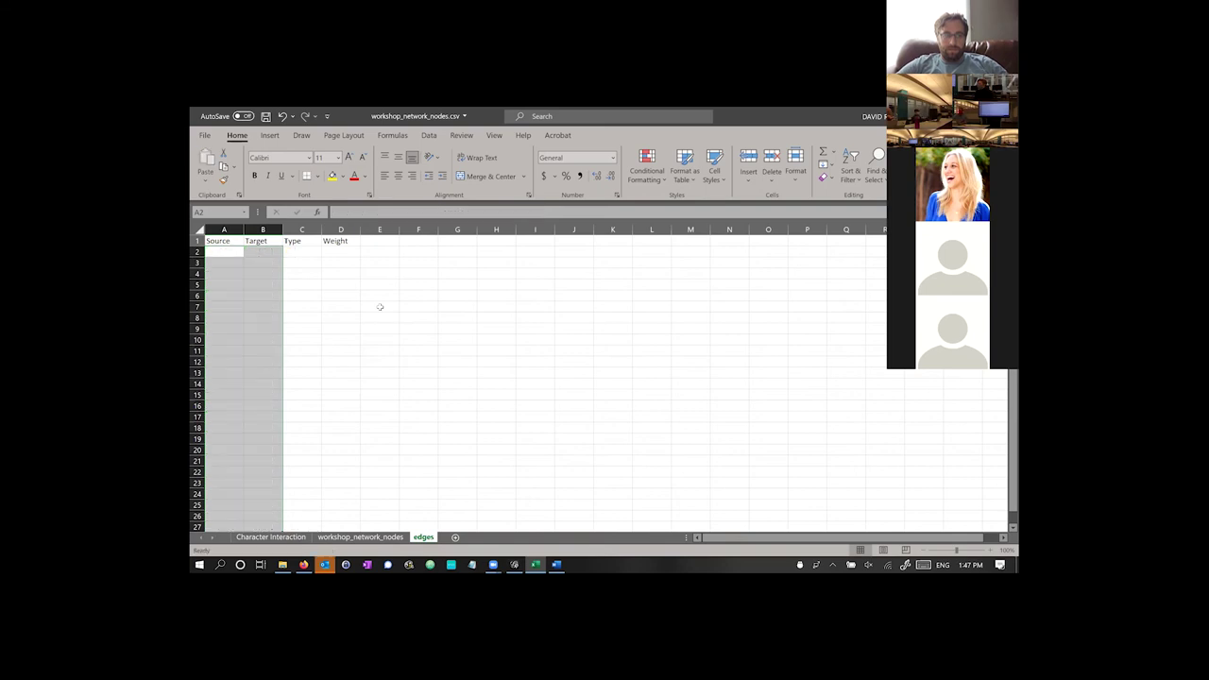
{"action": "left_click", "coordinate": [227, 253]}
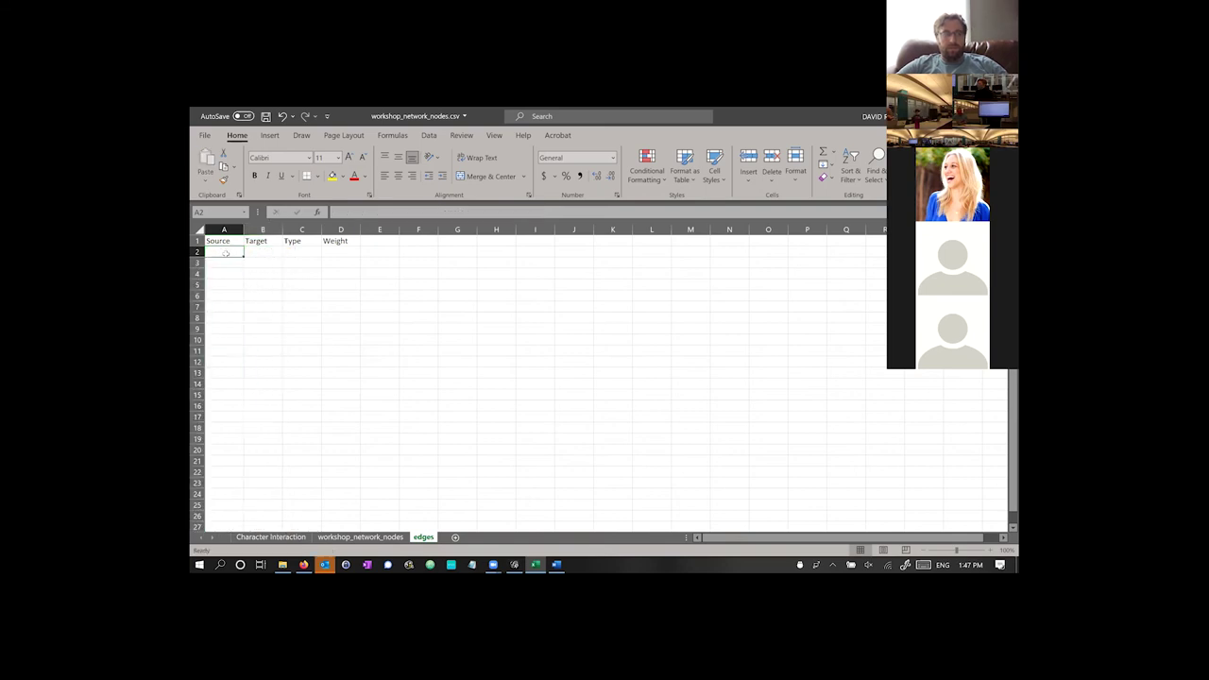
{"action": "right_click", "coordinate": [227, 253]}
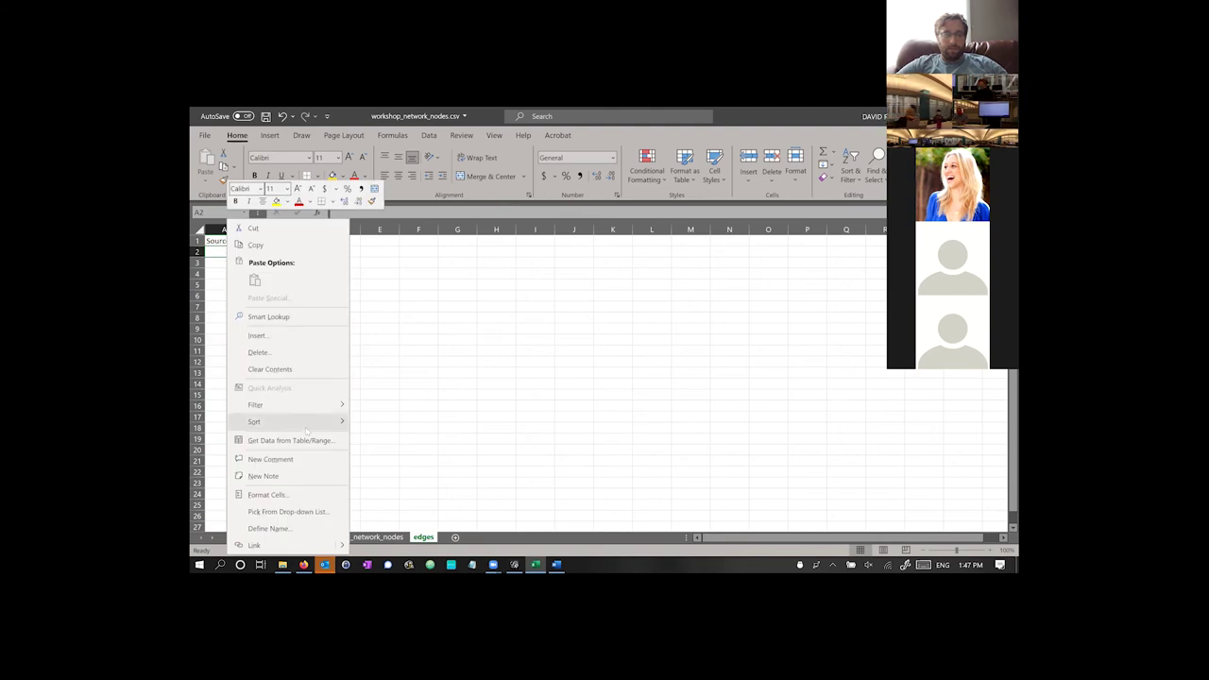
{"action": "left_click", "coordinate": [215, 258]}
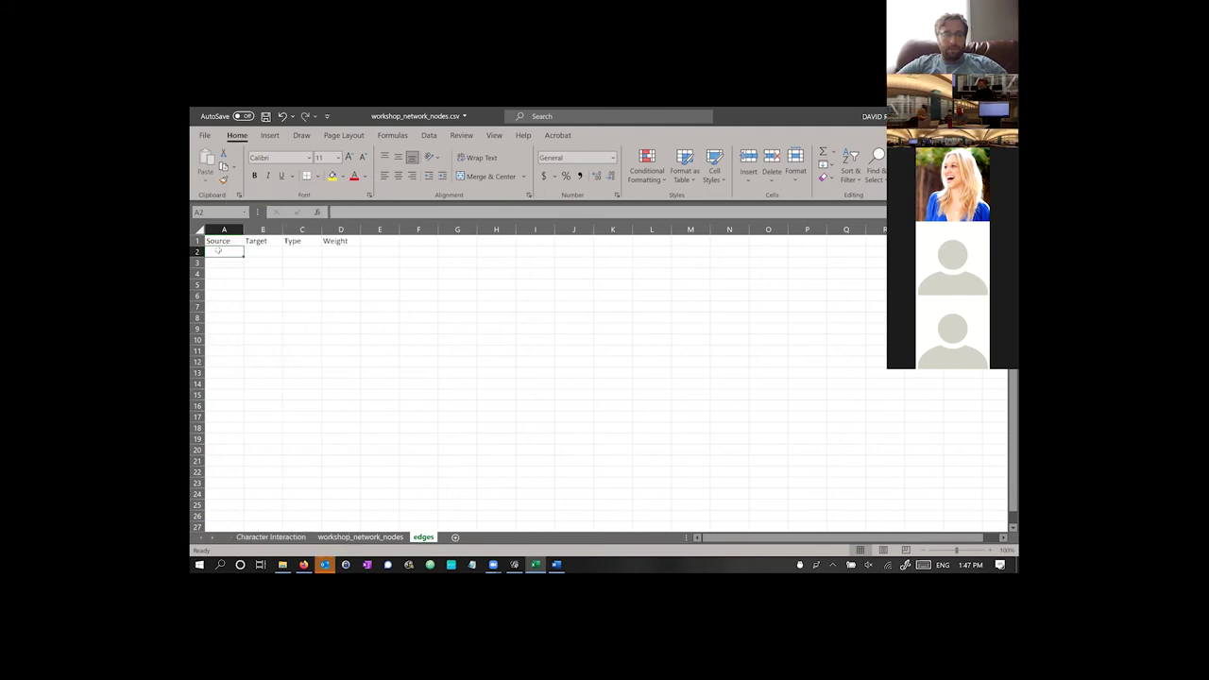
{"action": "left_click_drag", "start_coordinate": [218, 252], "coordinate": [227, 318]}
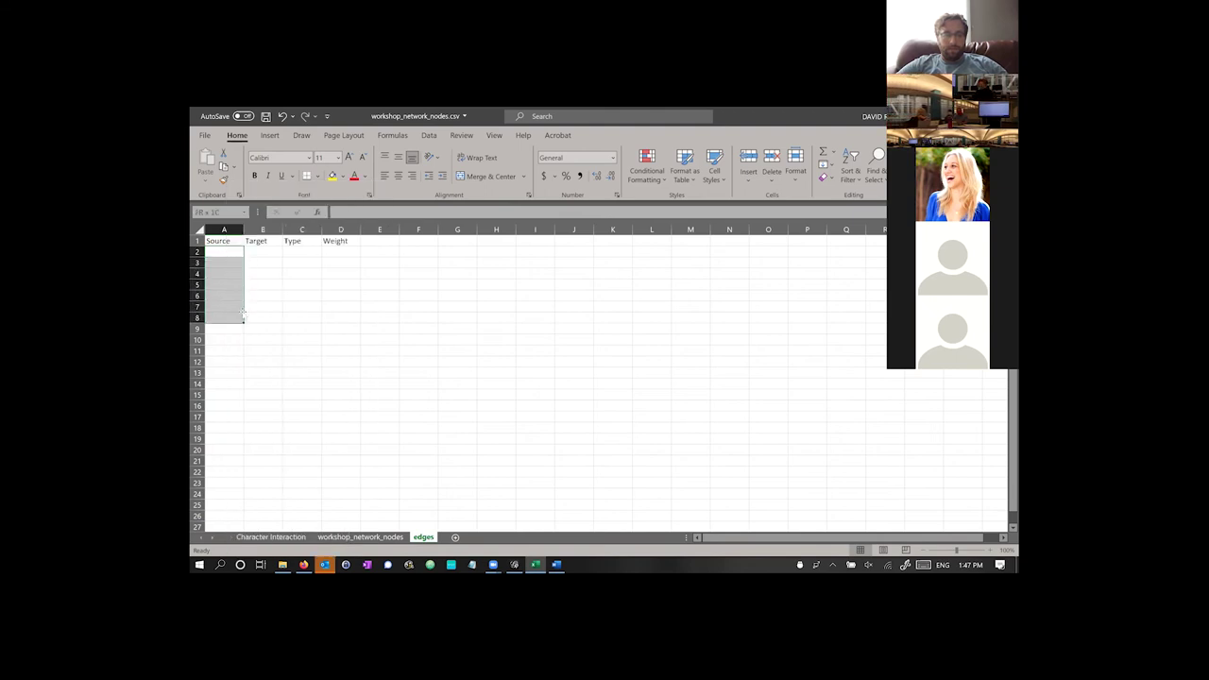
- Copy C1:D26 from the Character Interaction sheet and paste it as values only into the edges sheet starting at A2
{"action": "left_click", "coordinate": [285, 538]}
{"action": "key", "text": "ctrl+c"}
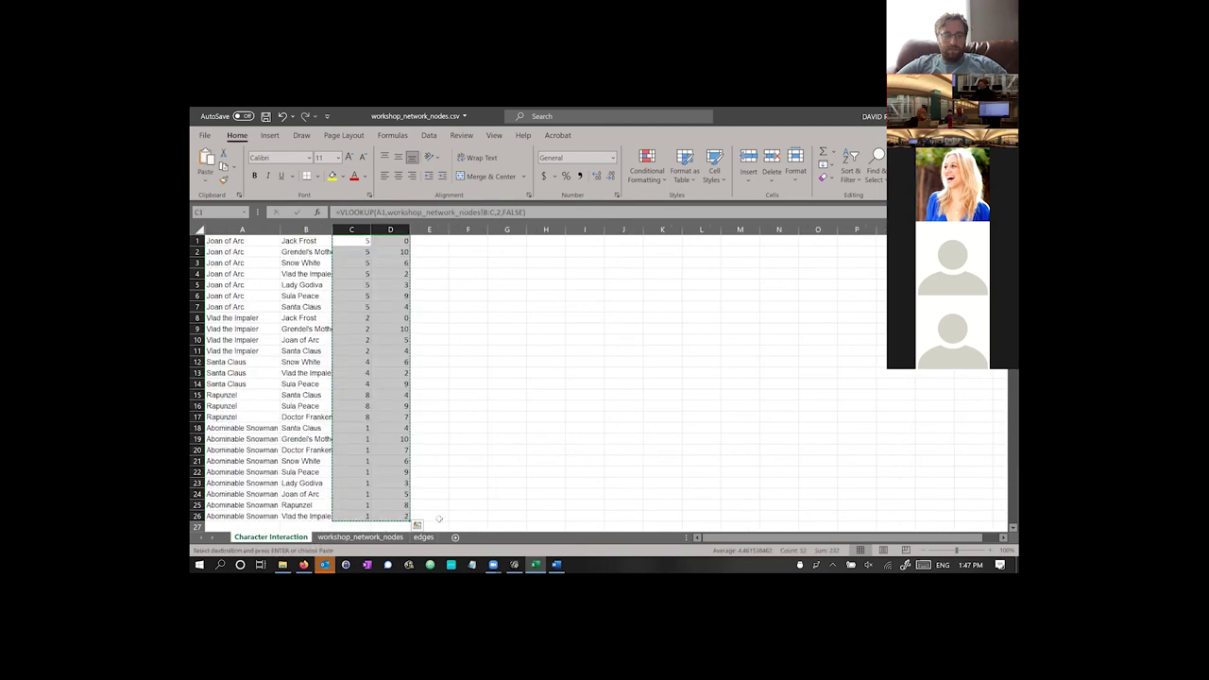
{"action": "left_click", "coordinate": [424, 537]}
{"action": "left_click", "coordinate": [226, 252]}
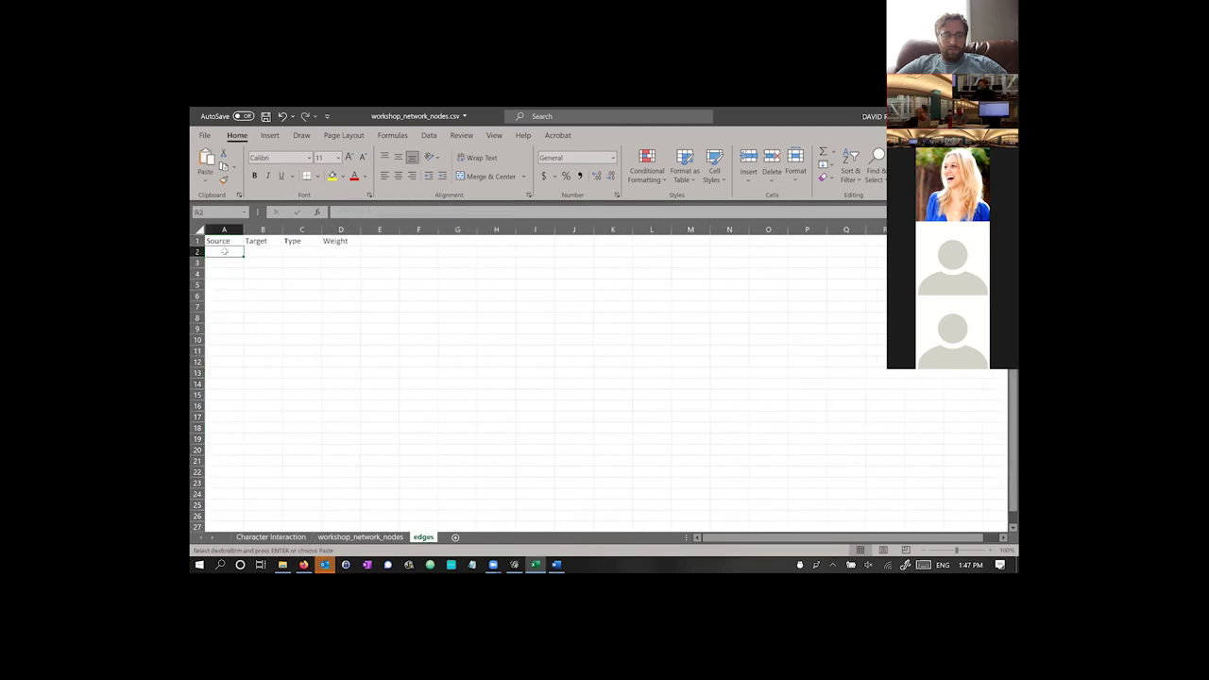
{"action": "right_click", "coordinate": [225, 254]}
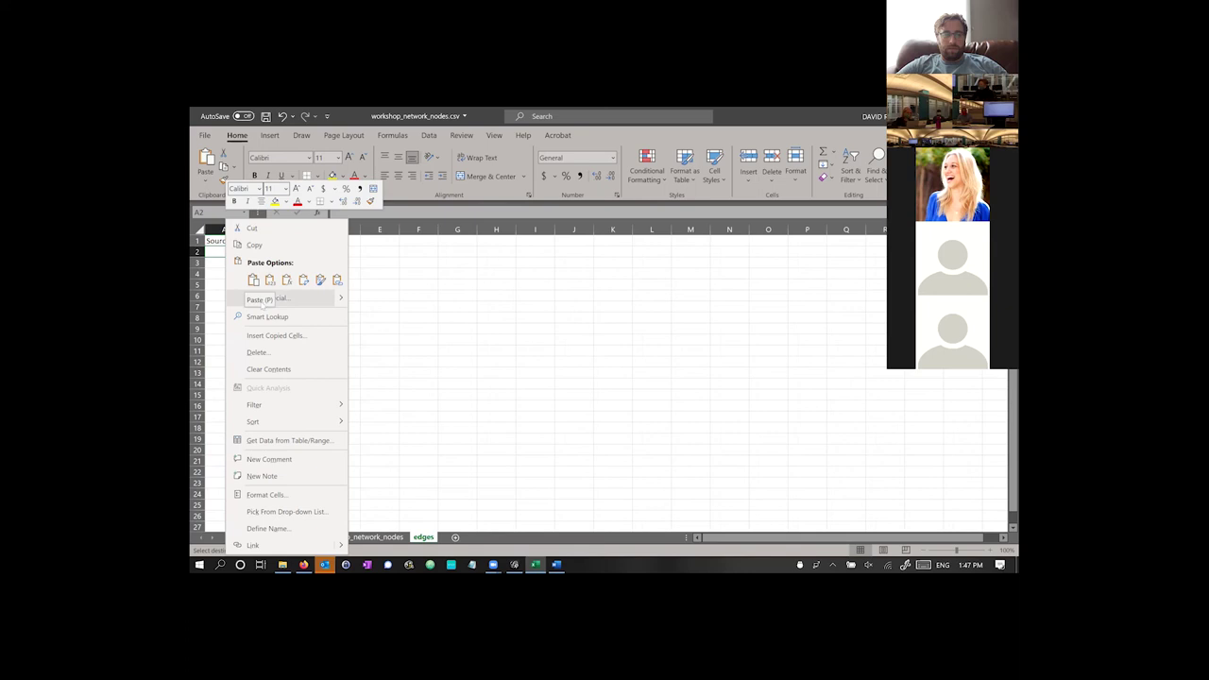
{"action": "mouse_move", "coordinate": [336, 299]}
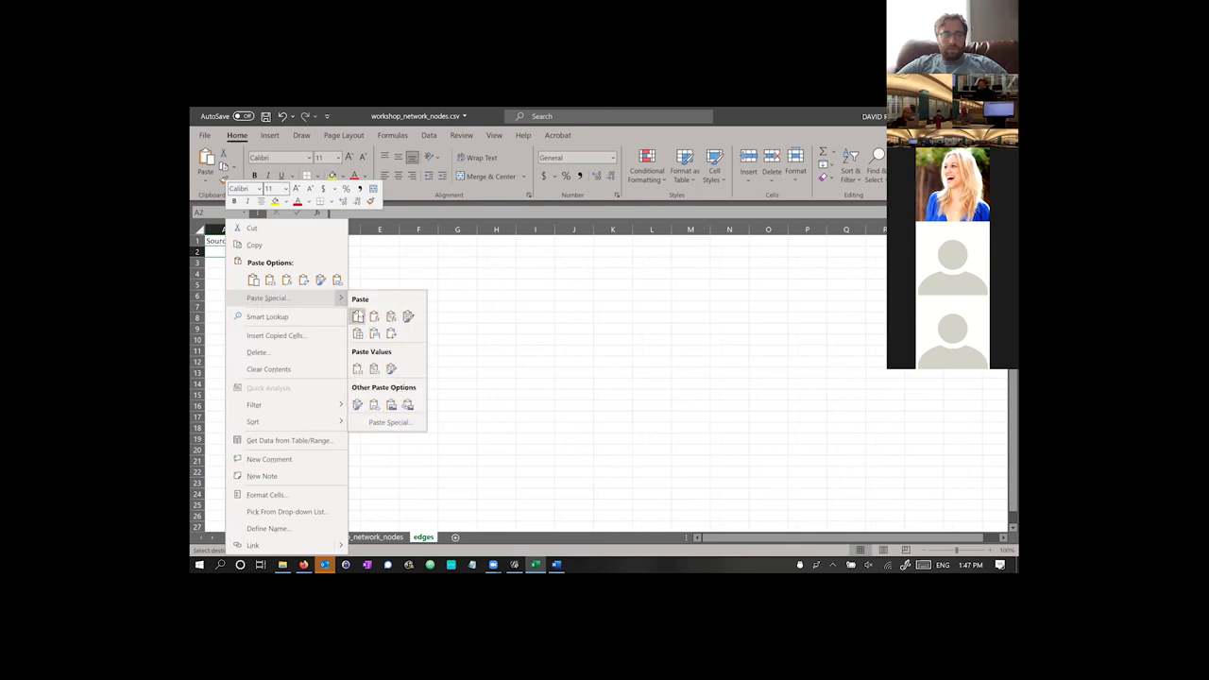
{"action": "left_click", "coordinate": [358, 368]}
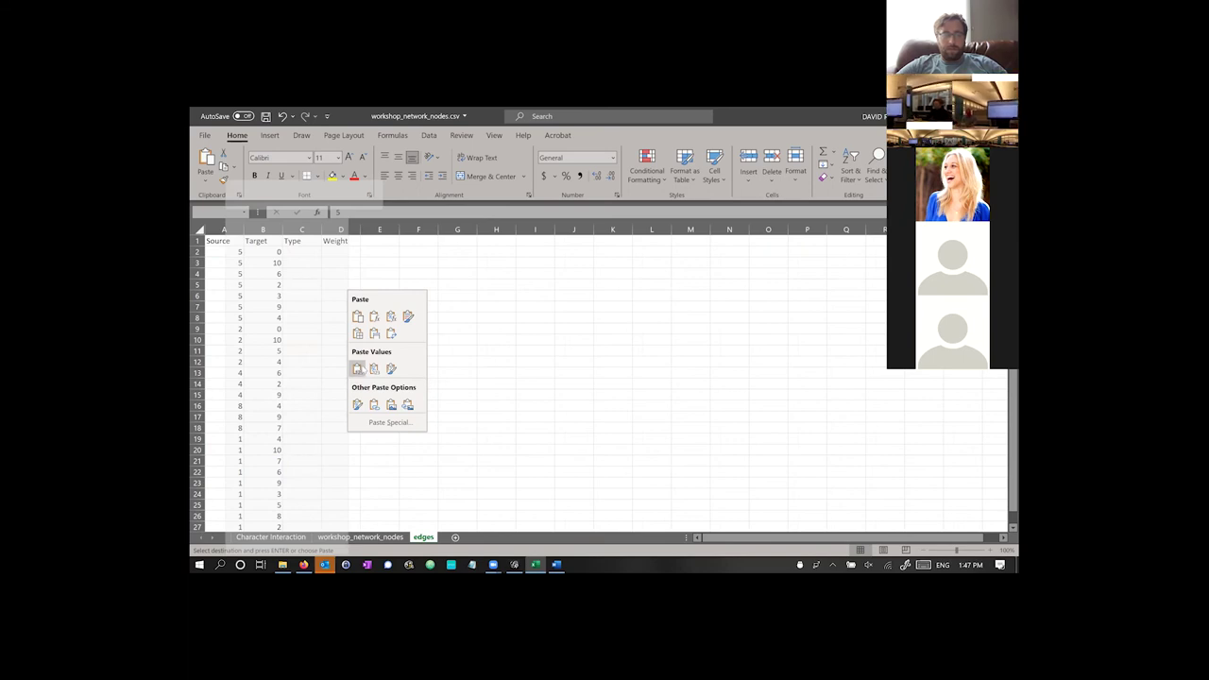
{"action": "left_click", "coordinate": [345, 350]}
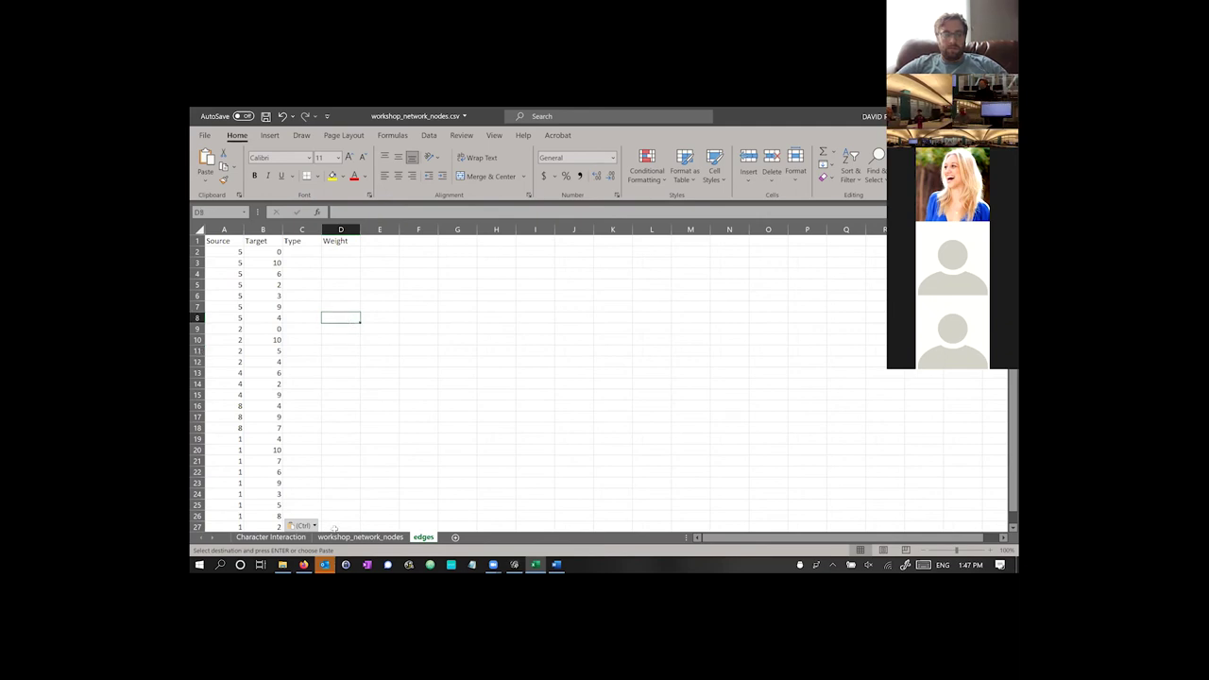
- Compare the pasted edge IDs with the workshop_network_nodes list and the lookup columns on the Character Interaction sheet
{"action": "left_click", "coordinate": [344, 536]}
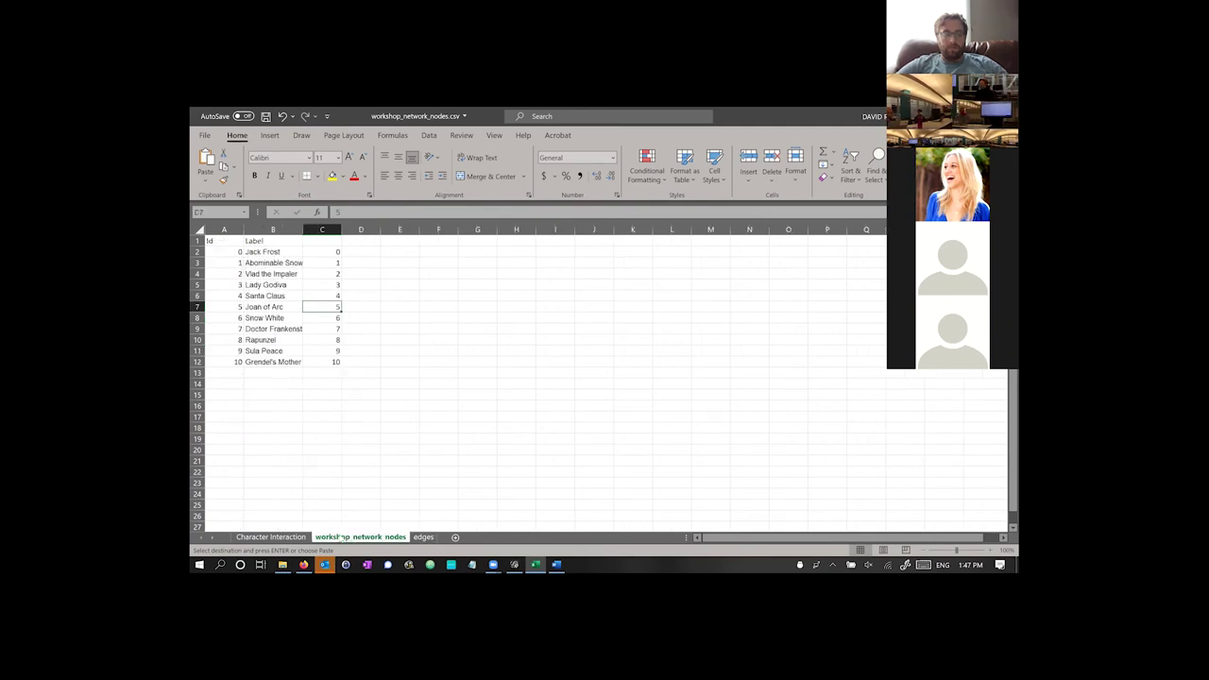
{"action": "left_click", "coordinate": [428, 537]}
{"action": "left_click", "coordinate": [283, 538]}
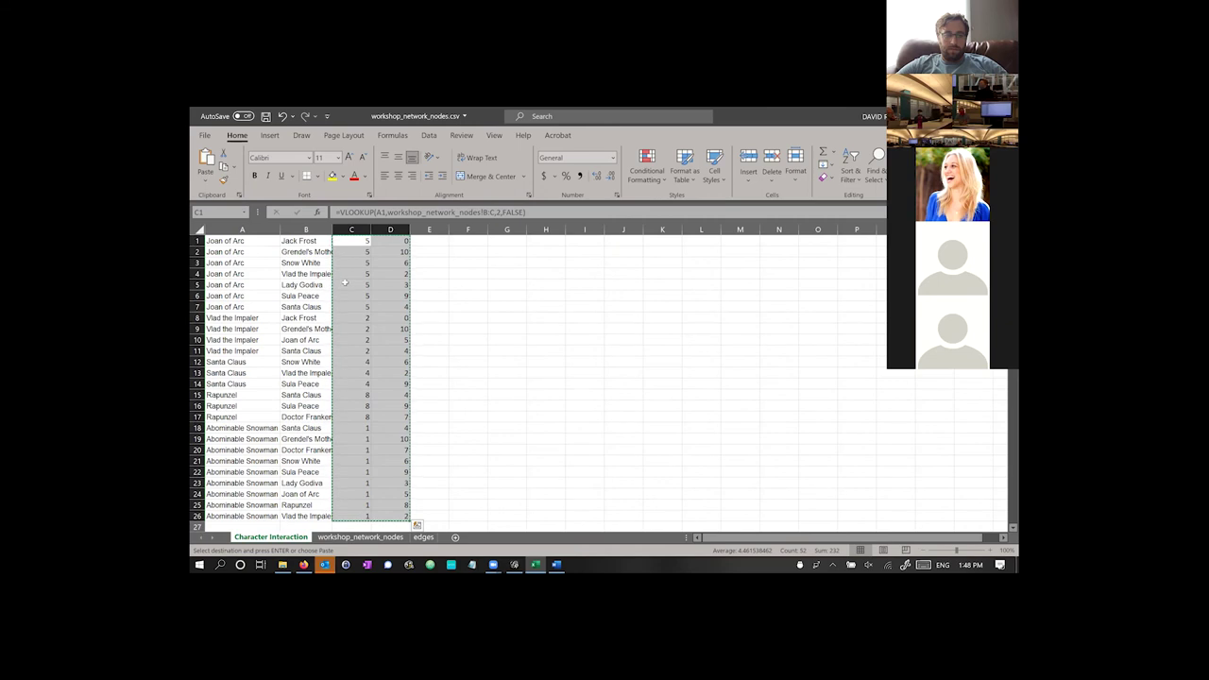
{"action": "key", "text": "ctrl+v"}
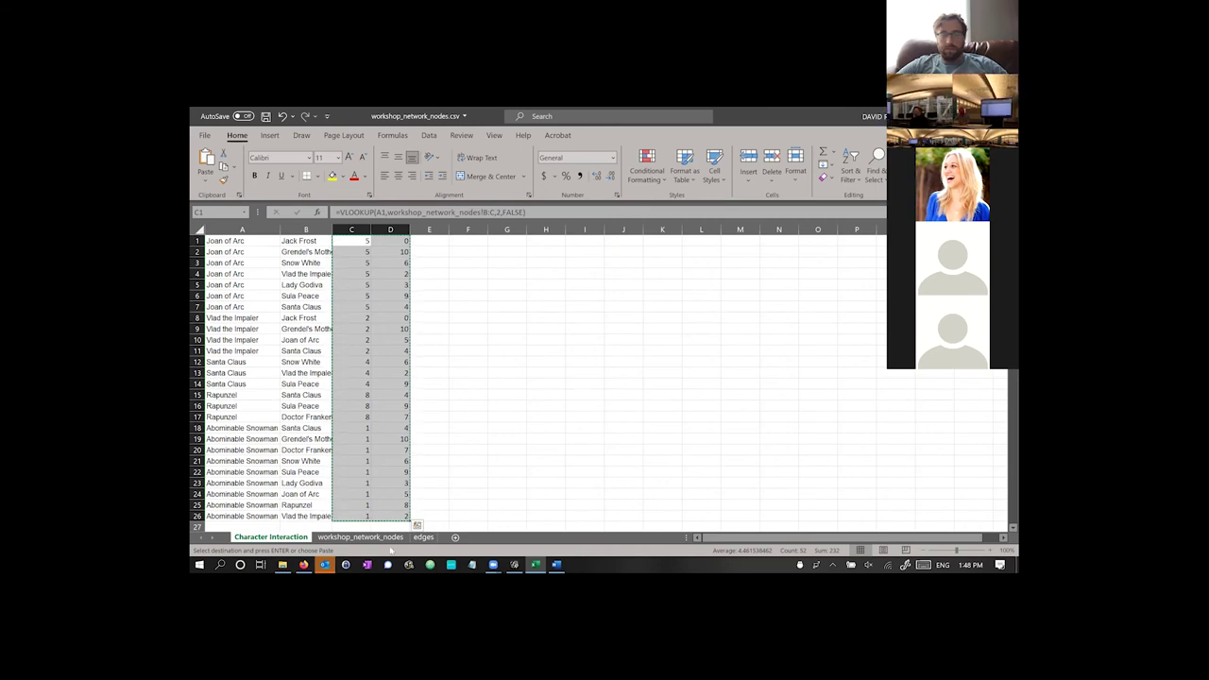
- Enter Undirected as the first Type value in C2 of the edges sheet
{"action": "left_click", "coordinate": [422, 538]}
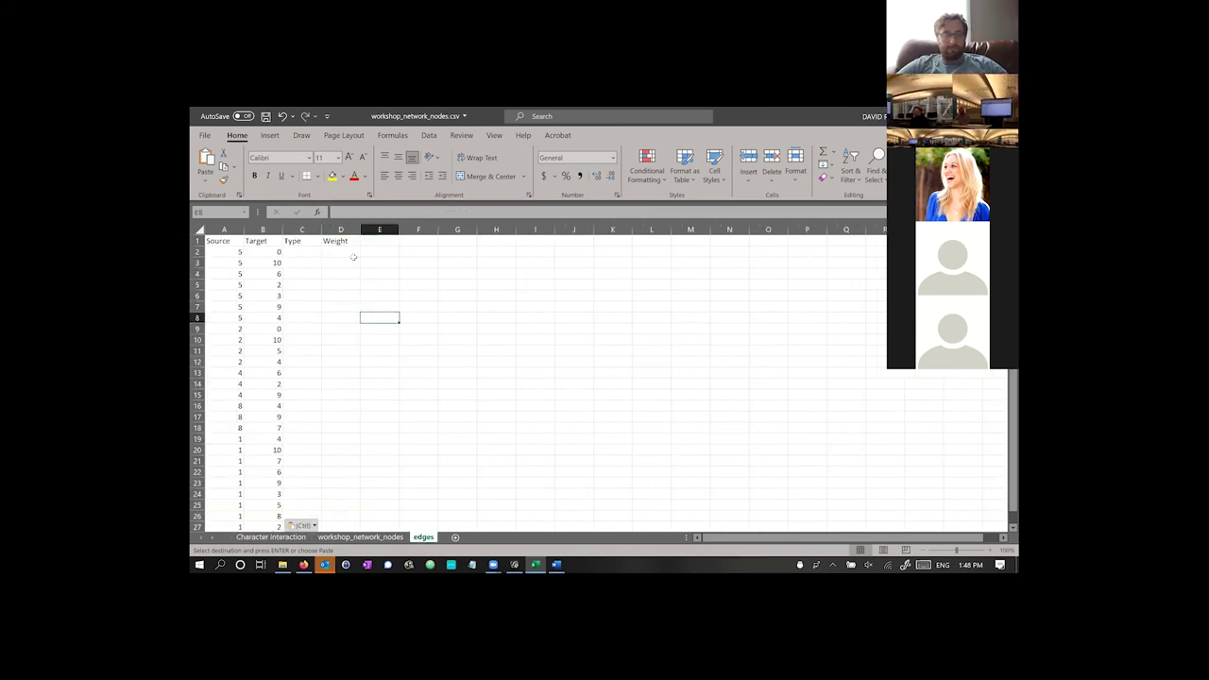
{"action": "left_click", "coordinate": [302, 252]}
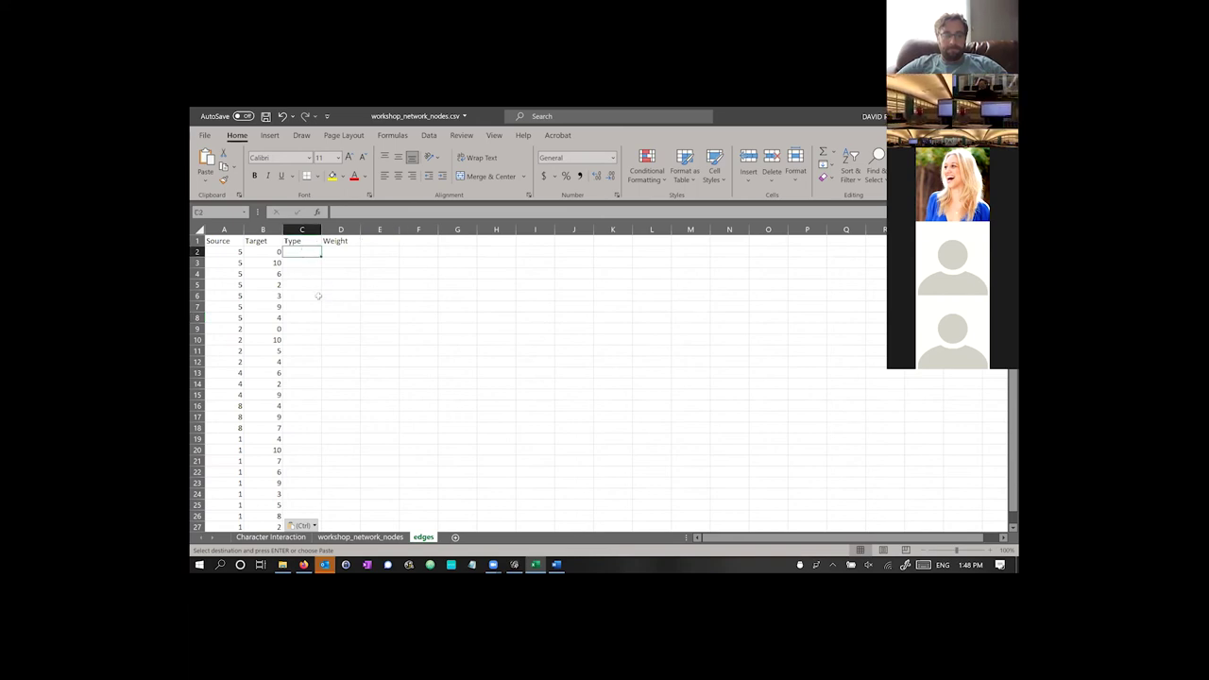
{"action": "type", "text": "Undirec"}
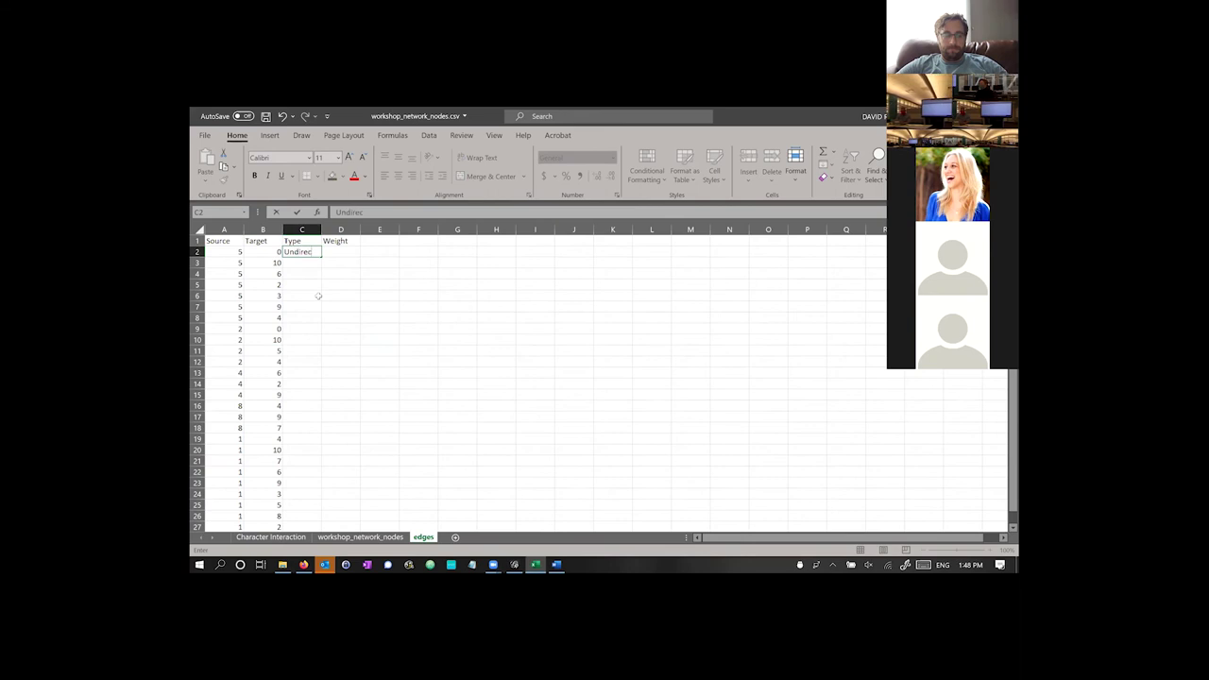
{"action": "type", "text": "ted"}
{"action": "key", "text": "Return"}
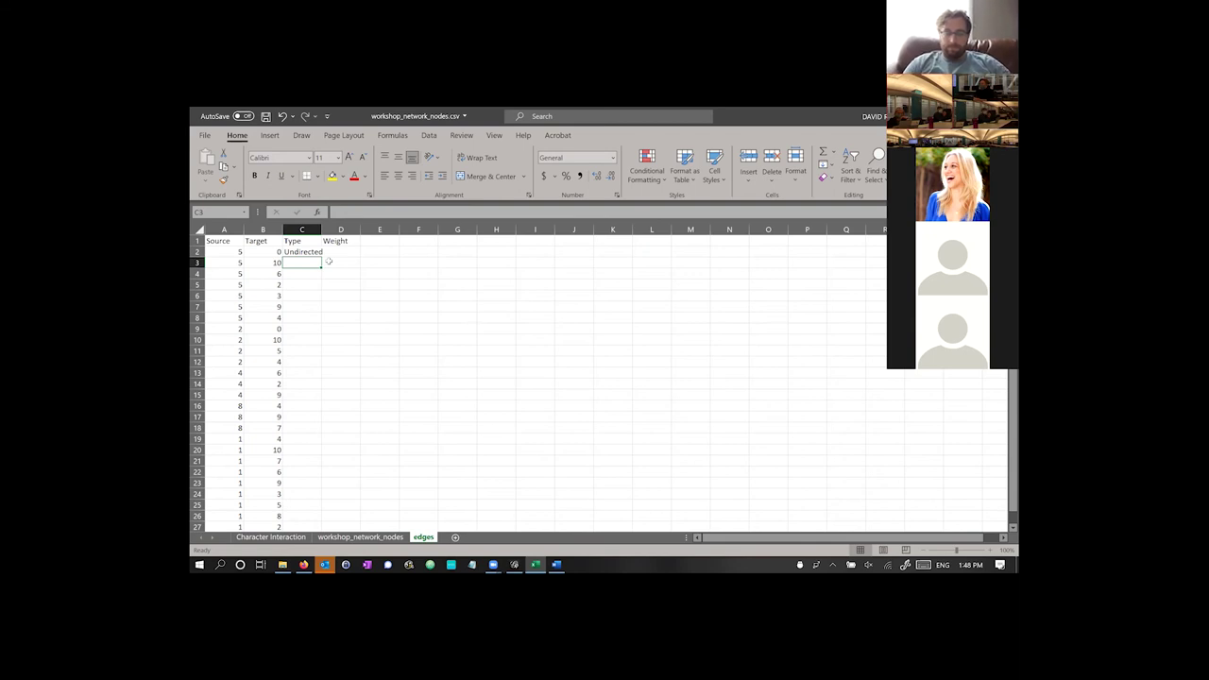
- Copy the Undirected value from C2 down through C27 and save the workbook
{"action": "left_click", "coordinate": [306, 252]}
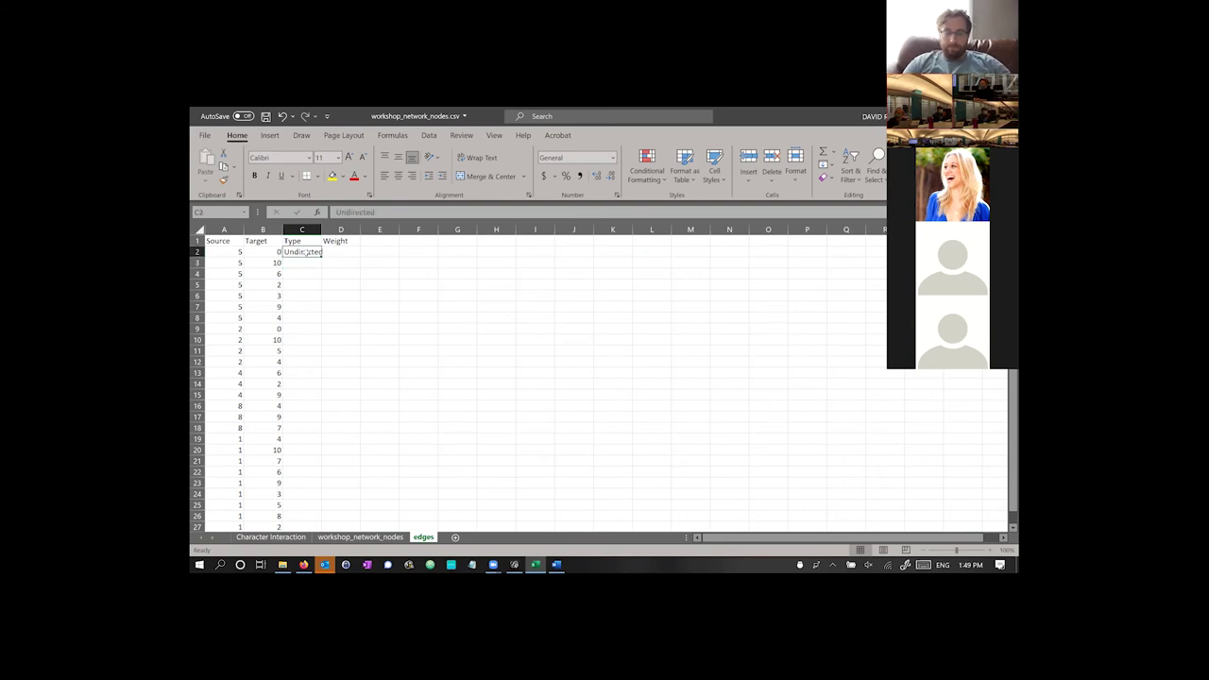
{"action": "key", "text": "ctrl+c"}
{"action": "left_click_drag", "start_coordinate": [309, 263], "coordinate": [295, 525]}
{"action": "key", "text": "ctrl+v"}
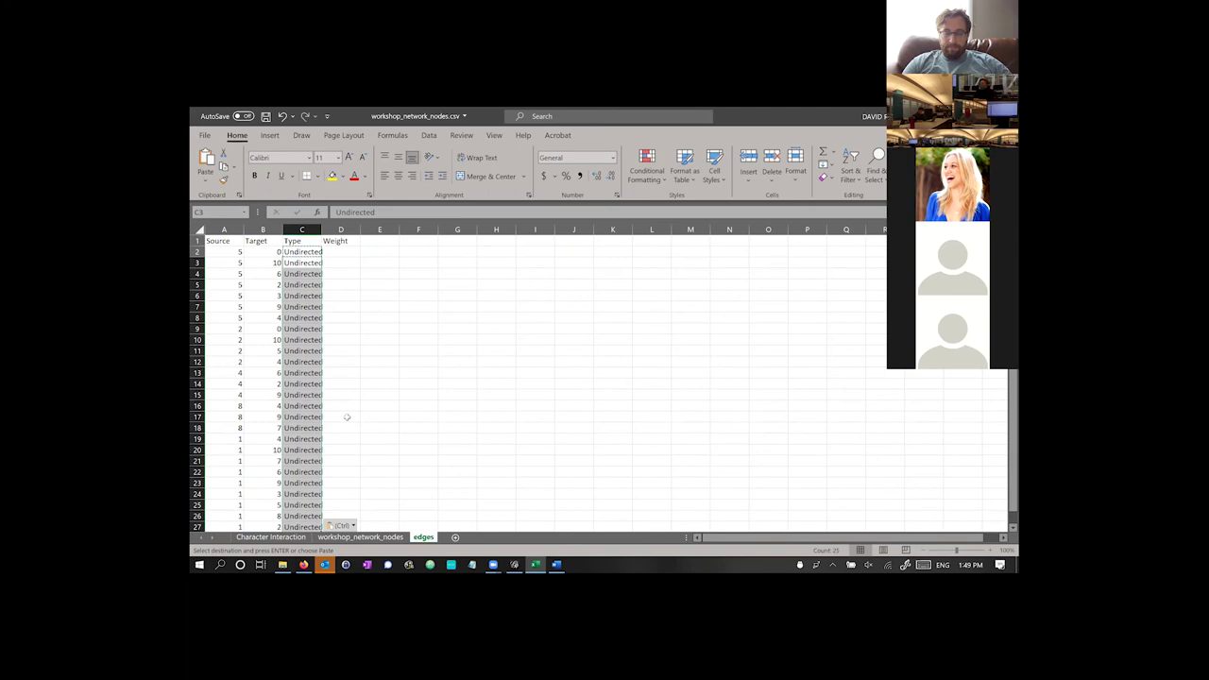
{"action": "scroll", "coordinate": [345, 418], "scroll_direction": "up", "scroll_amount": 4, "text": "ctrl"}
{"action": "scroll", "coordinate": [346, 418], "scroll_direction": "up", "scroll_amount": 1}
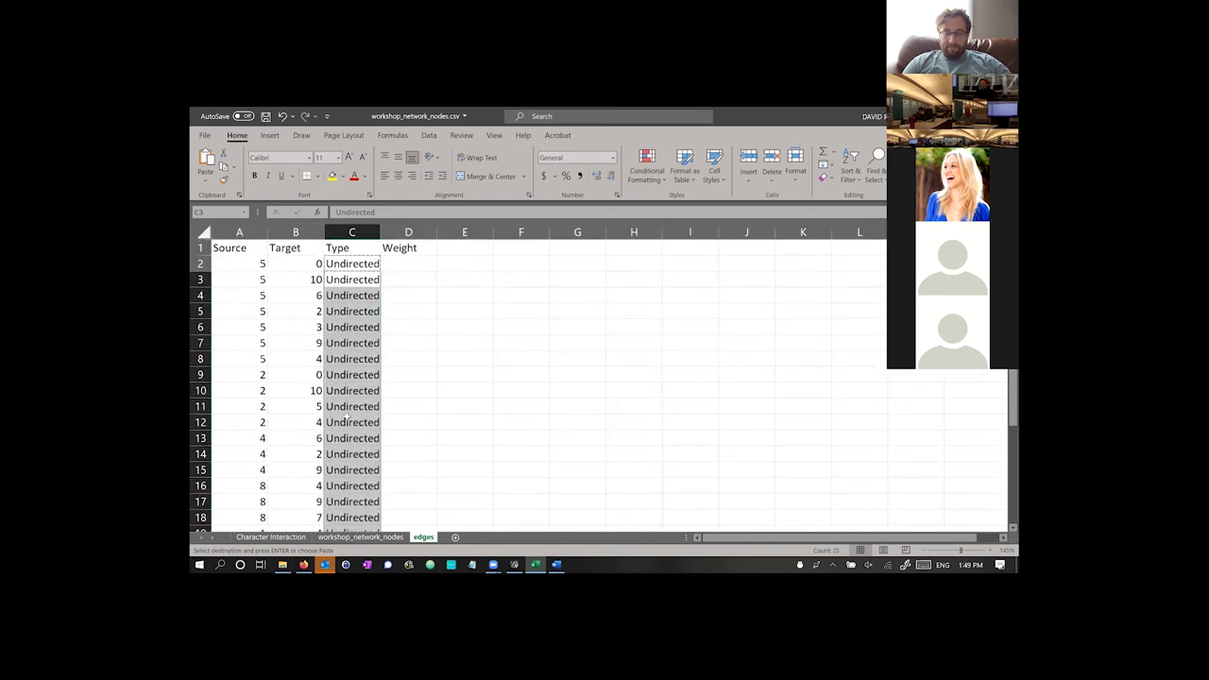
{"action": "left_click", "coordinate": [416, 250]}
{"action": "key", "text": "ctrl+s"}
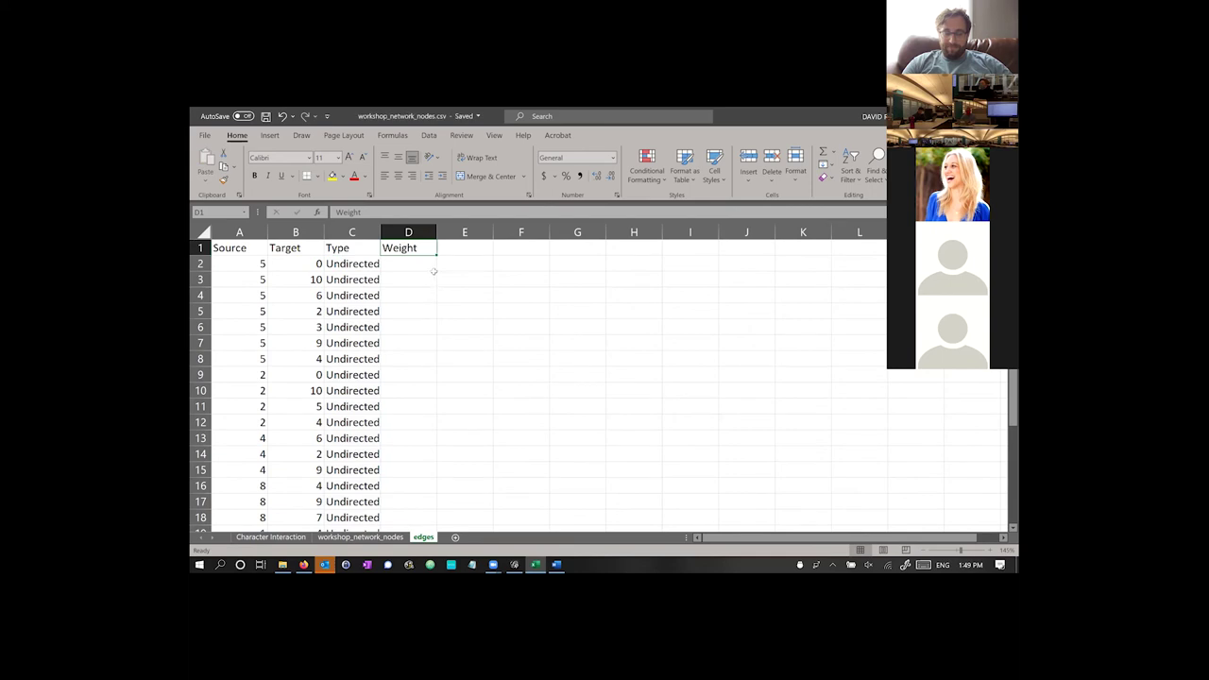
- Check the first character pair on the Character Interaction sheet and set its Weight to 1 in D2 of the edges sheet
{"action": "left_click", "coordinate": [428, 265]}
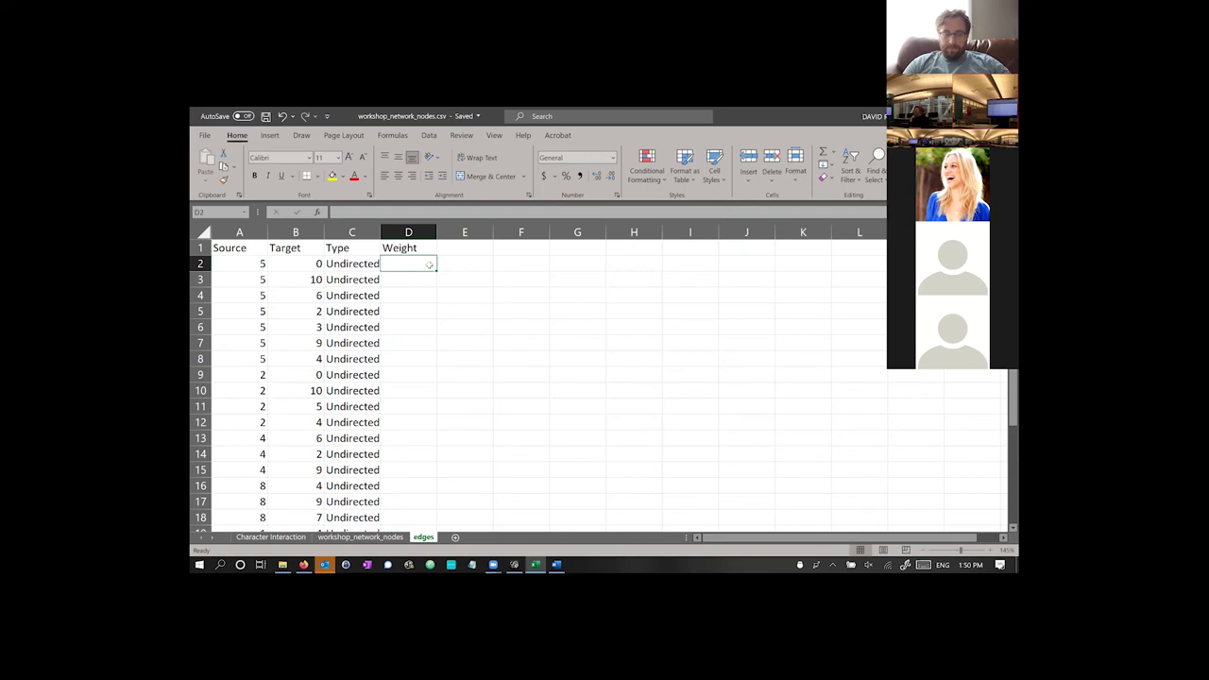
{"action": "left_click", "coordinate": [236, 264]}
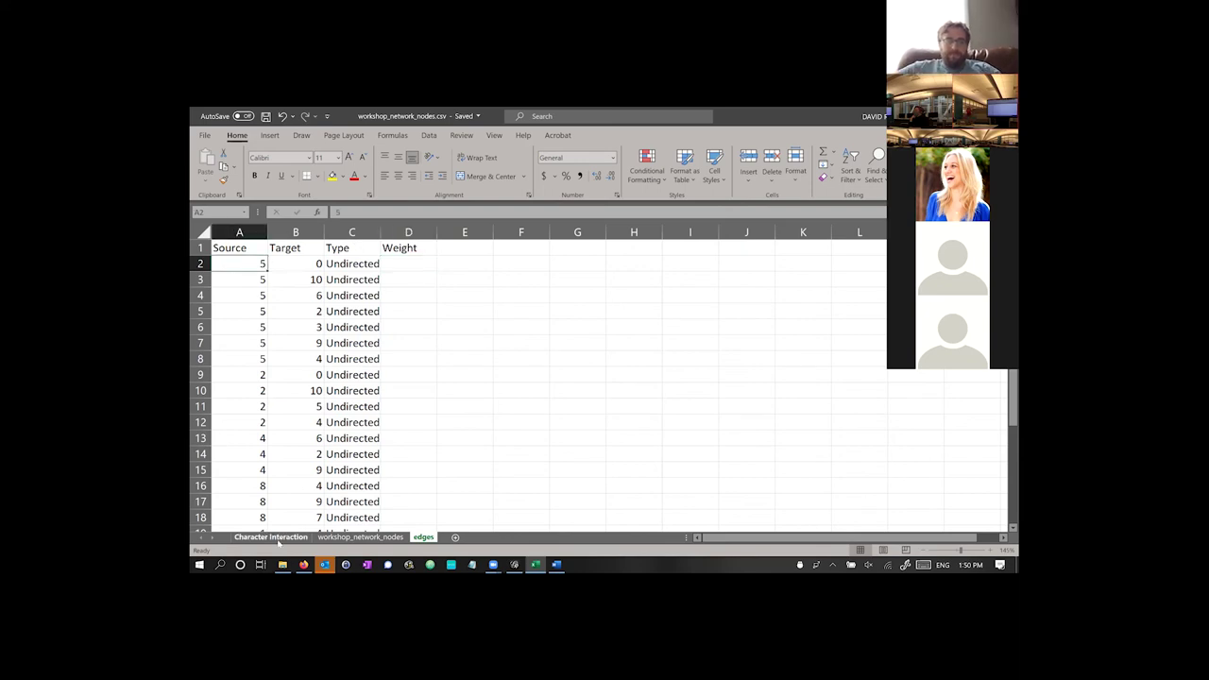
{"action": "left_click", "coordinate": [275, 537]}
{"action": "left_click", "coordinate": [262, 241]}
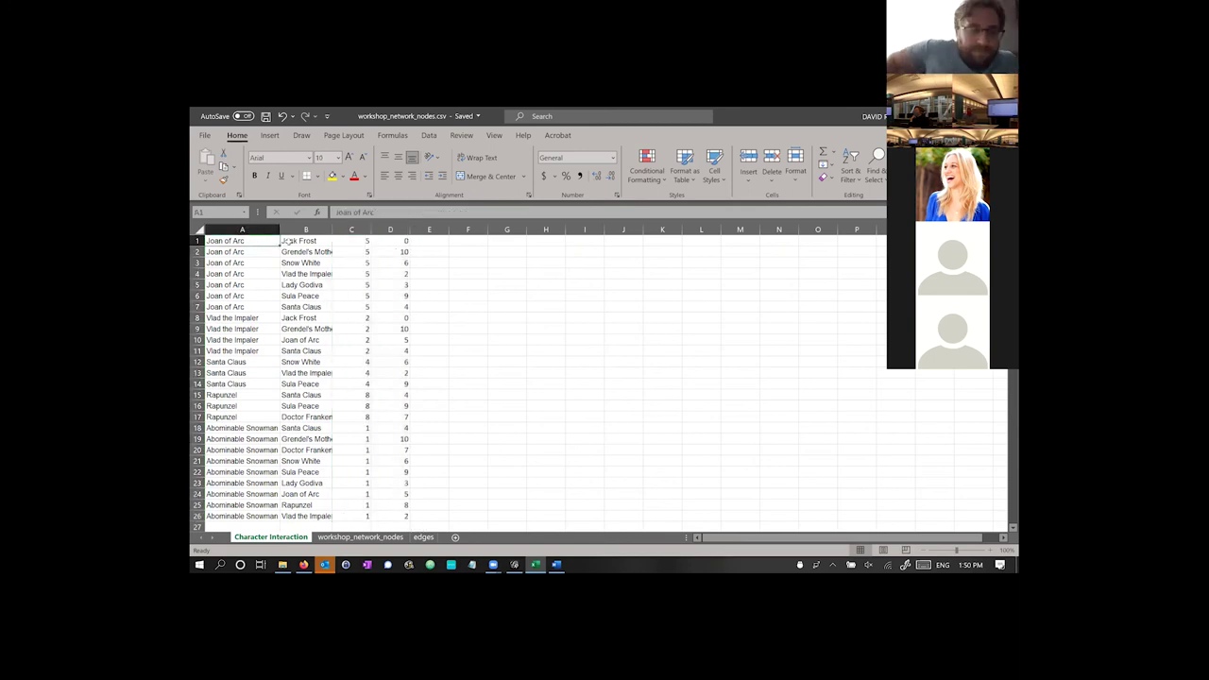
{"action": "left_click", "coordinate": [423, 537]}
{"action": "left_click", "coordinate": [388, 268]}
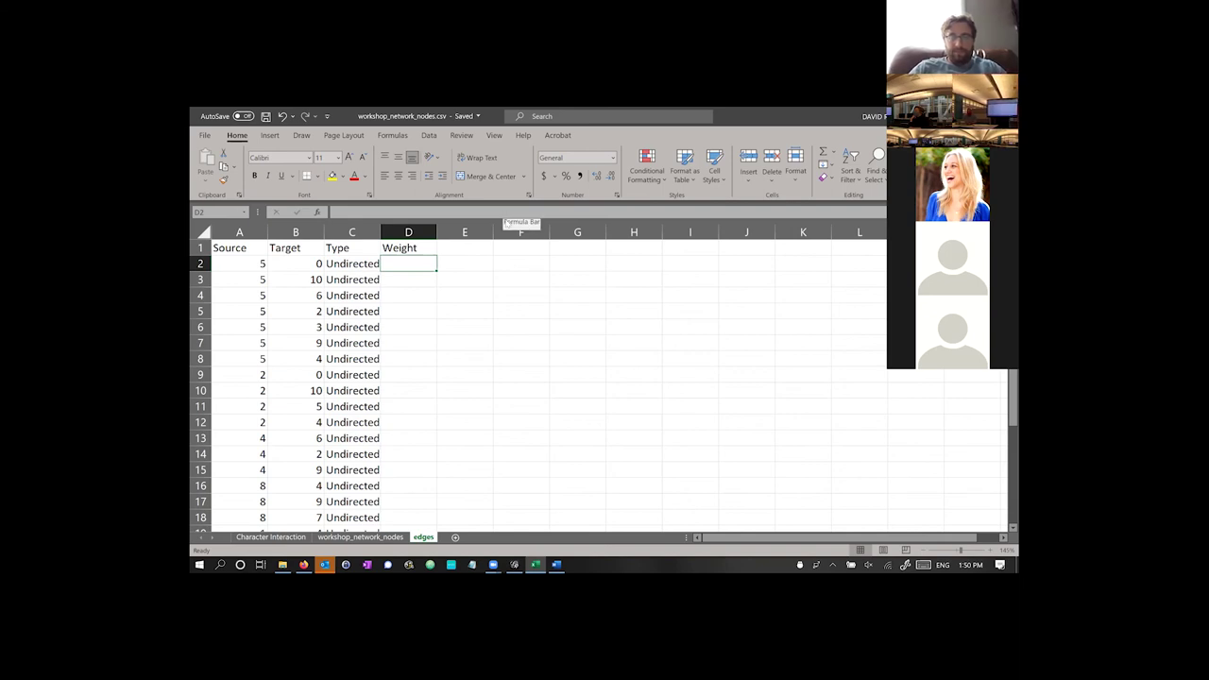
{"action": "type", "text": "1"}
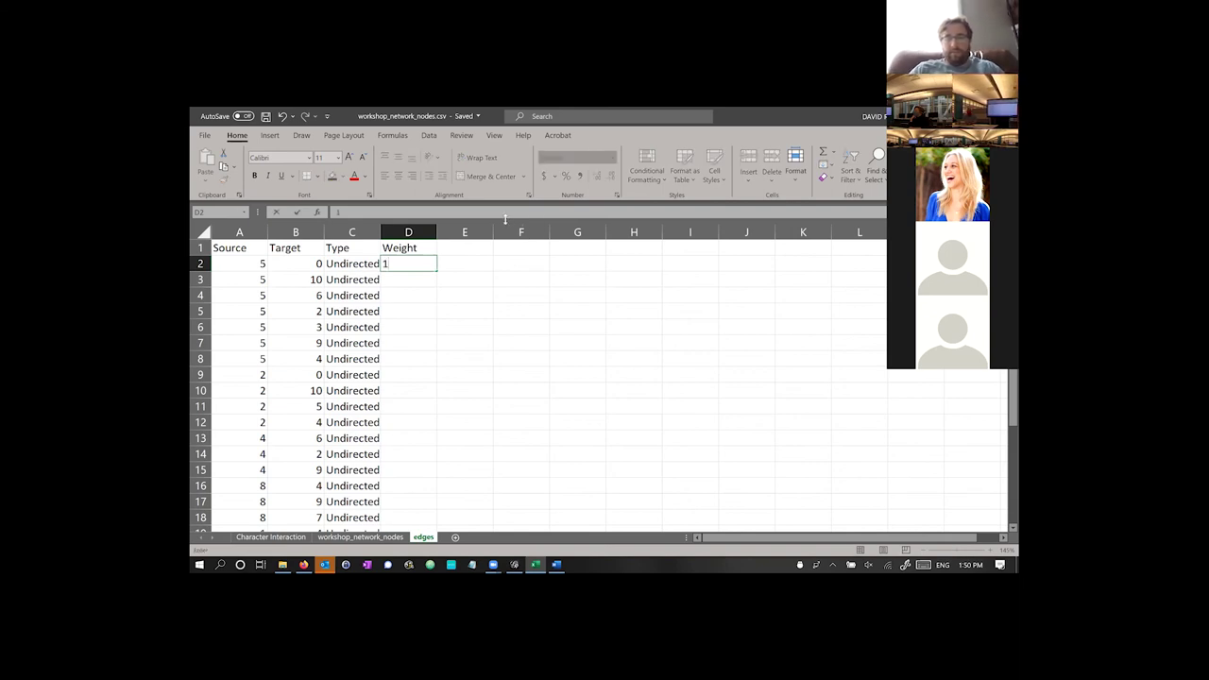
{"action": "key", "text": "Return"}
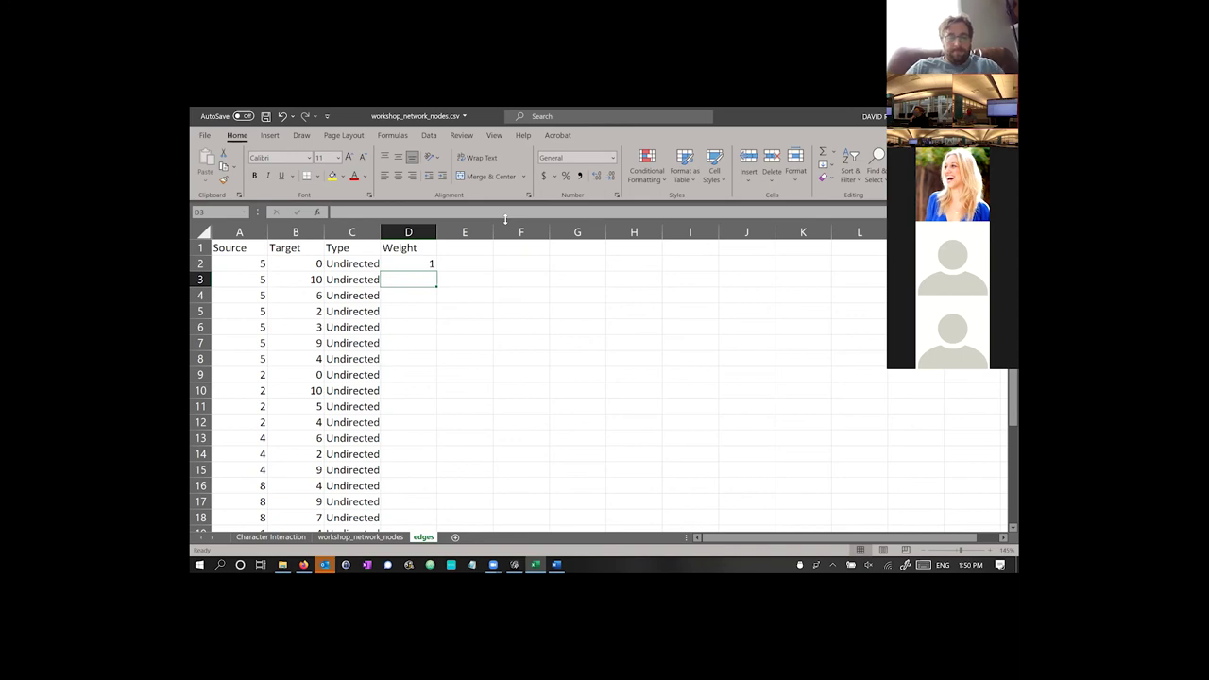
- Check the Character Interaction sheet and enter the Weight values 20, 23 and 6 in D3:D5 of the edges sheet
{"action": "left_click", "coordinate": [253, 538]}
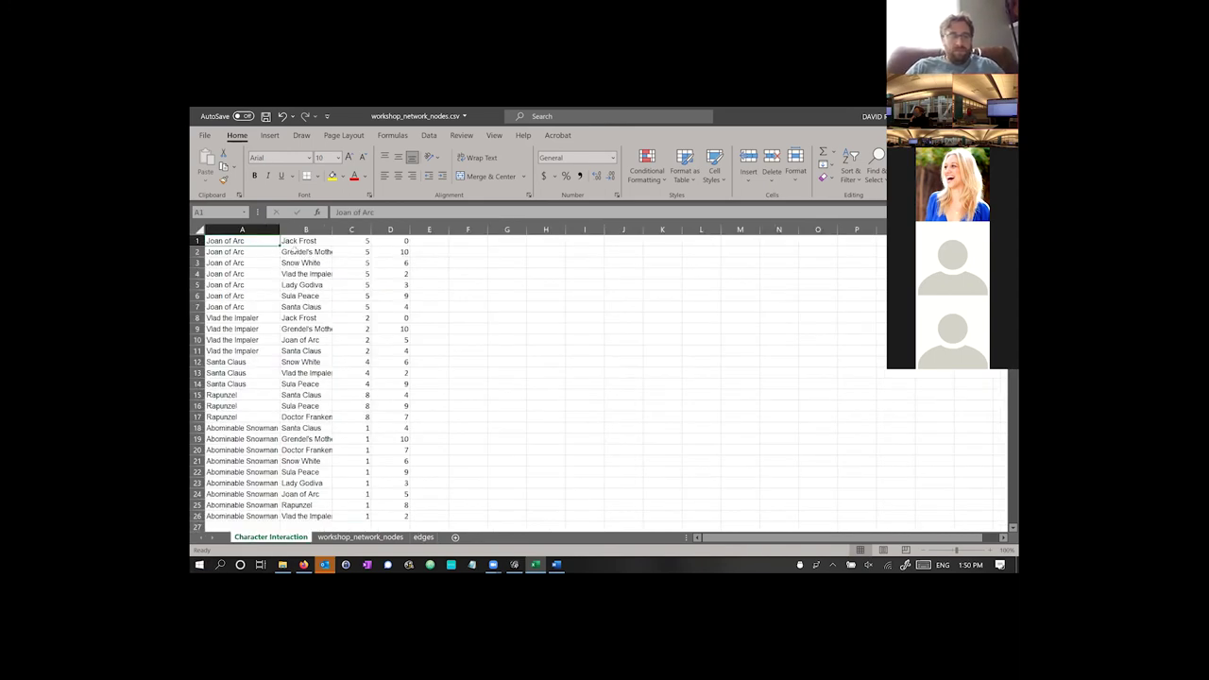
{"action": "left_click", "coordinate": [424, 536]}
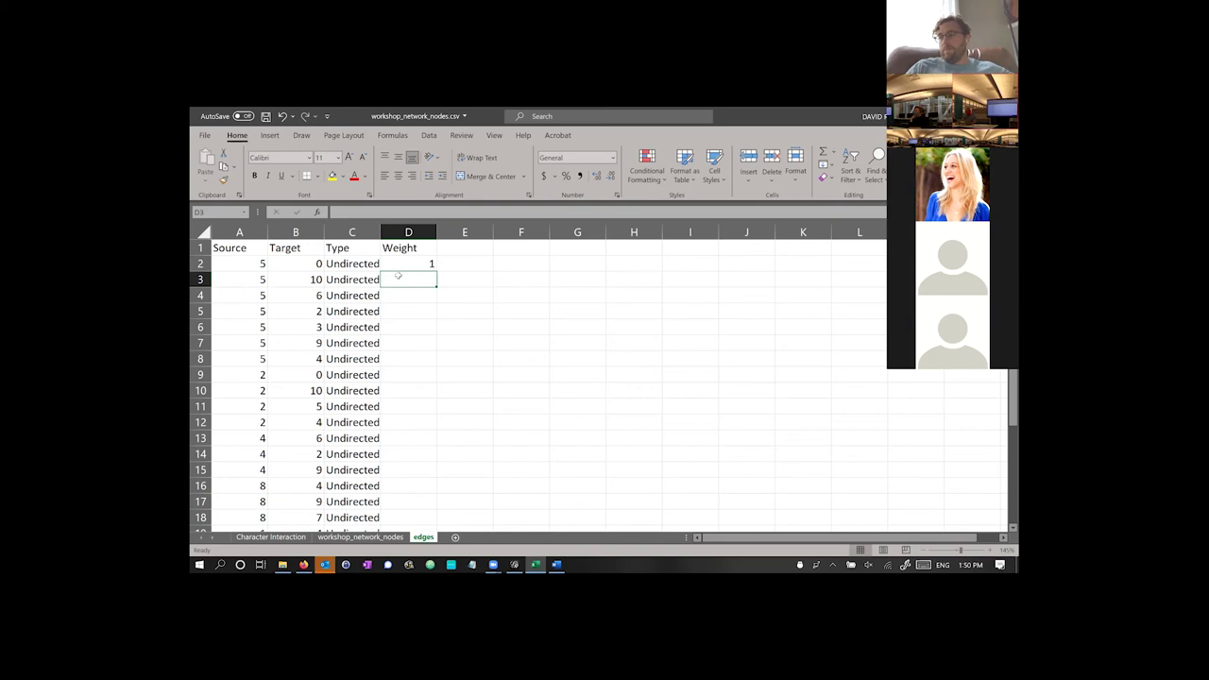
{"action": "type", "text": "20"}
{"action": "key", "text": "Return"}
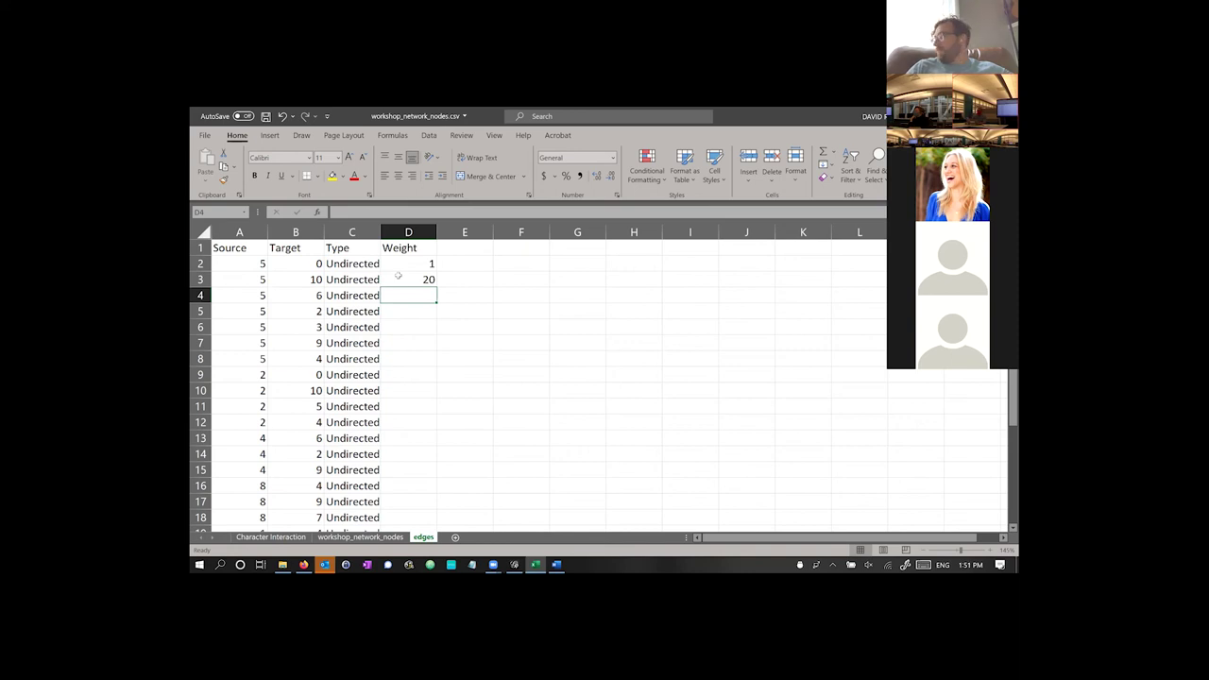
{"action": "type", "text": "28"}
{"action": "key", "text": "Return"}
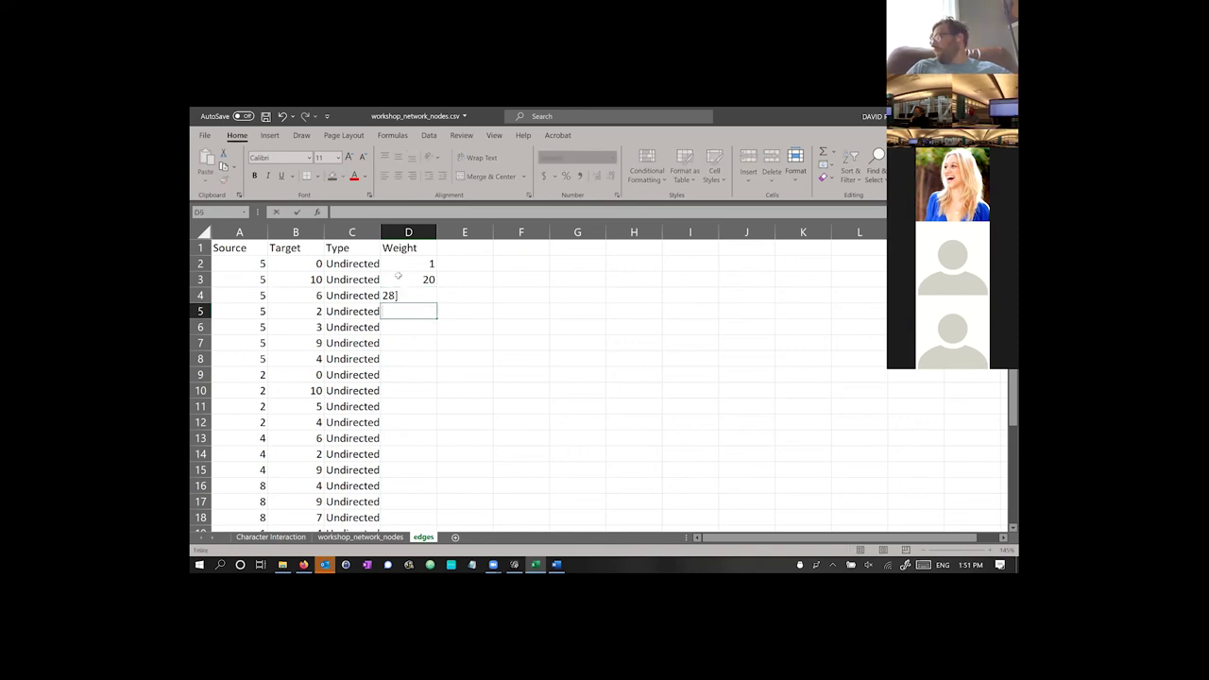
{"action": "left_click", "coordinate": [398, 275]}
{"action": "key", "text": "Down"}
{"action": "type", "text": "23"}
{"action": "key", "text": "Return"}
{"action": "type", "text": "6"}
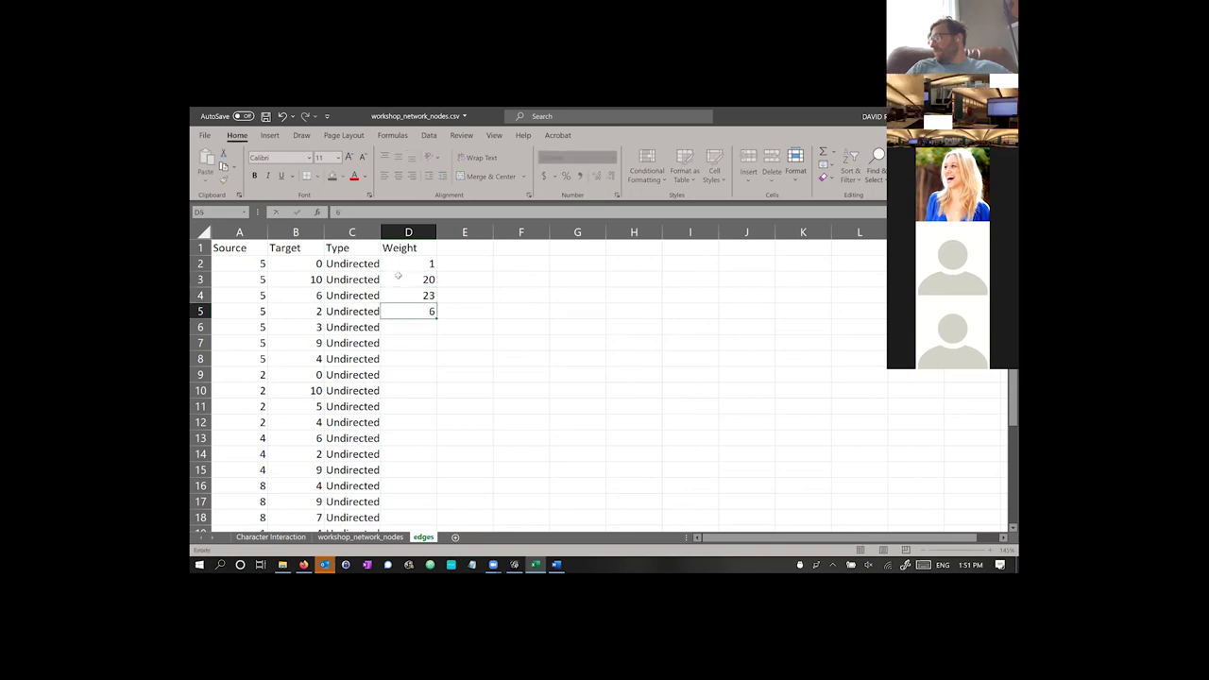
{"action": "key", "text": "Return"}
- Enter the Weight values 29, 20, 1 and 2 in D6:D9 of the edges sheet
{"action": "type", "text": "29"}
{"action": "key", "text": "Return"}
{"action": "type", "text": "20"}
{"action": "key", "text": "Return"}
{"action": "type", "text": "1"}
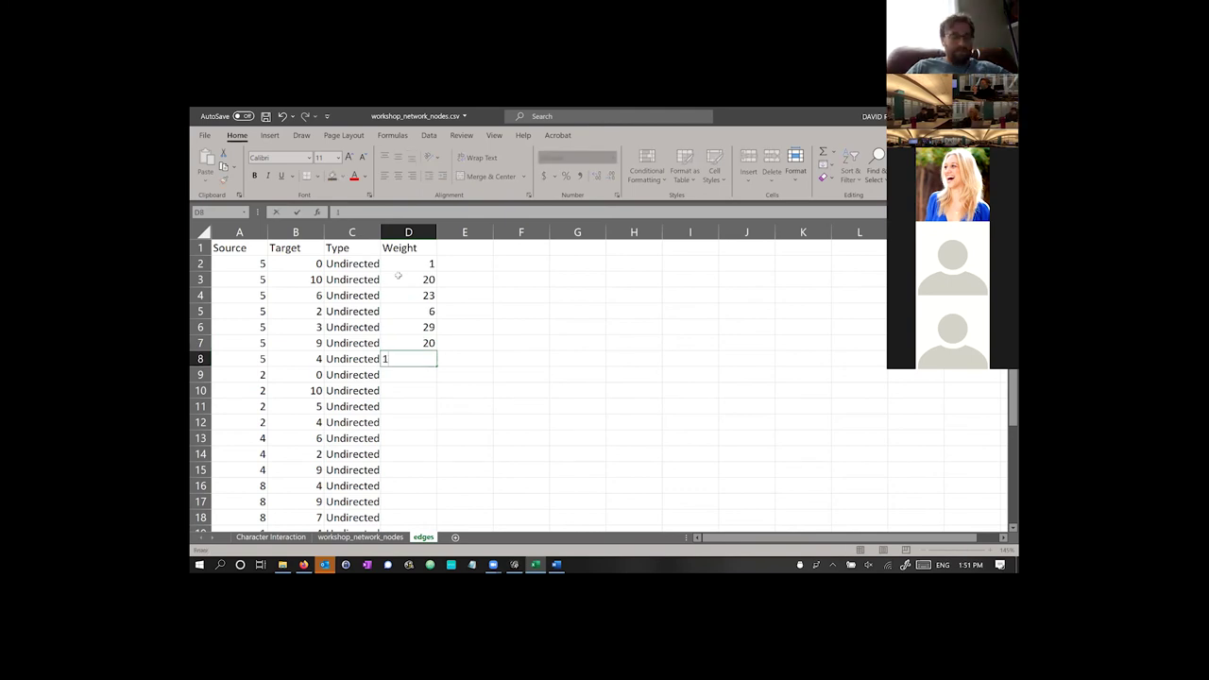
{"action": "key", "text": "Return"}
{"action": "type", "text": "2"}
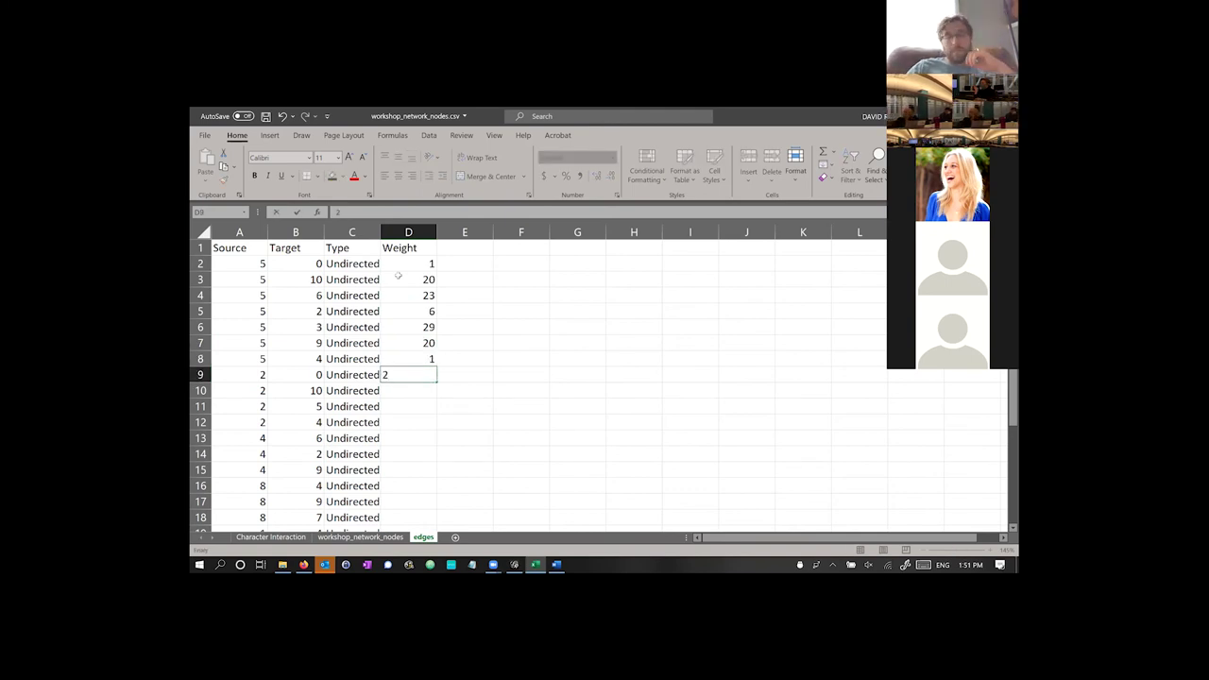
{"action": "key", "text": "Return"}
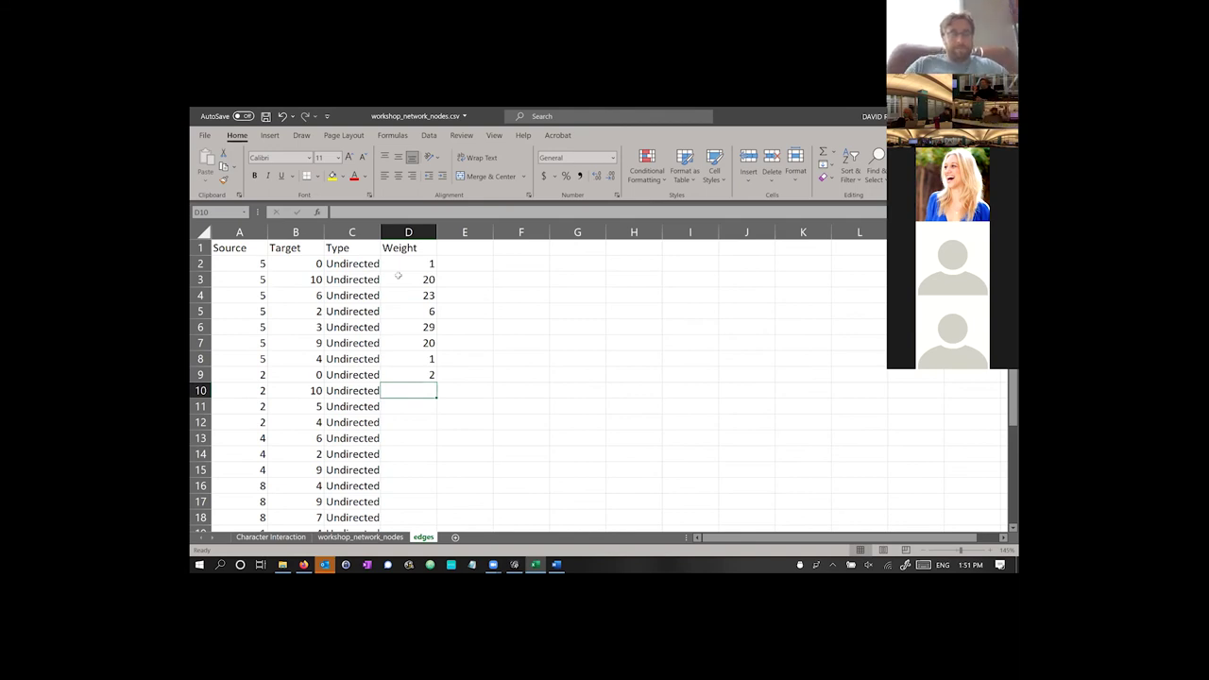
- Examine the Source and Target headers and the ID pair in row 3 of the edges sheet
{"action": "left_click_drag", "start_coordinate": [252, 246], "coordinate": [284, 245]}
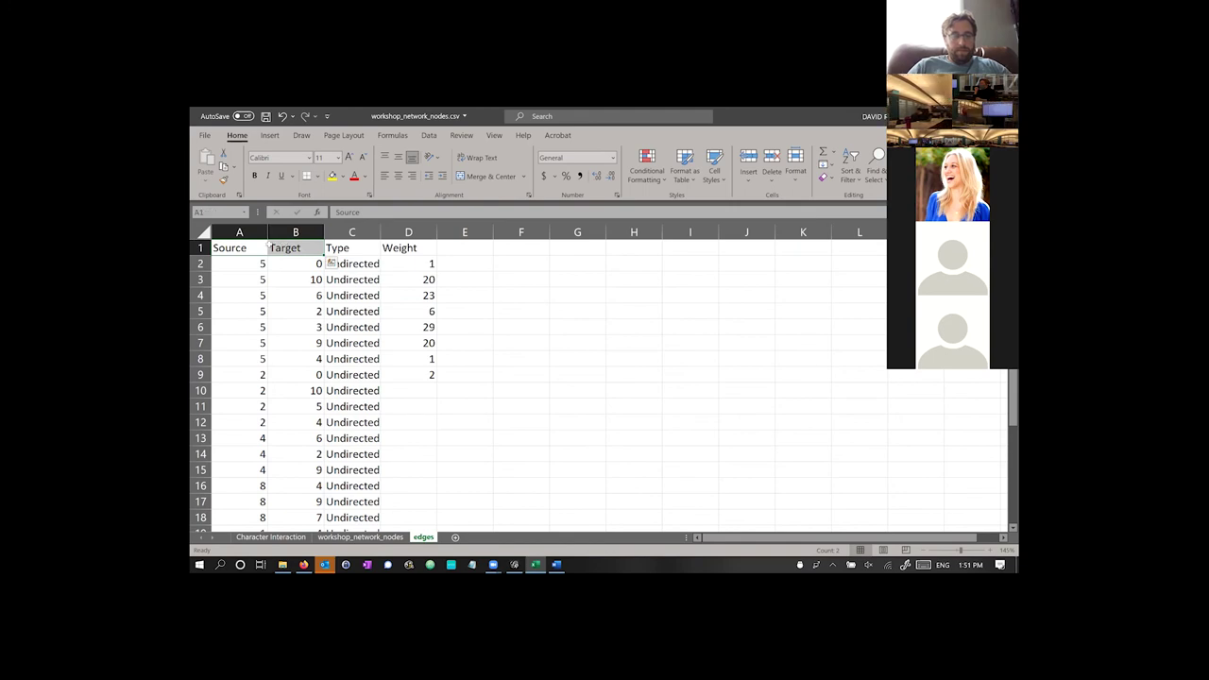
{"action": "left_click", "coordinate": [251, 248]}
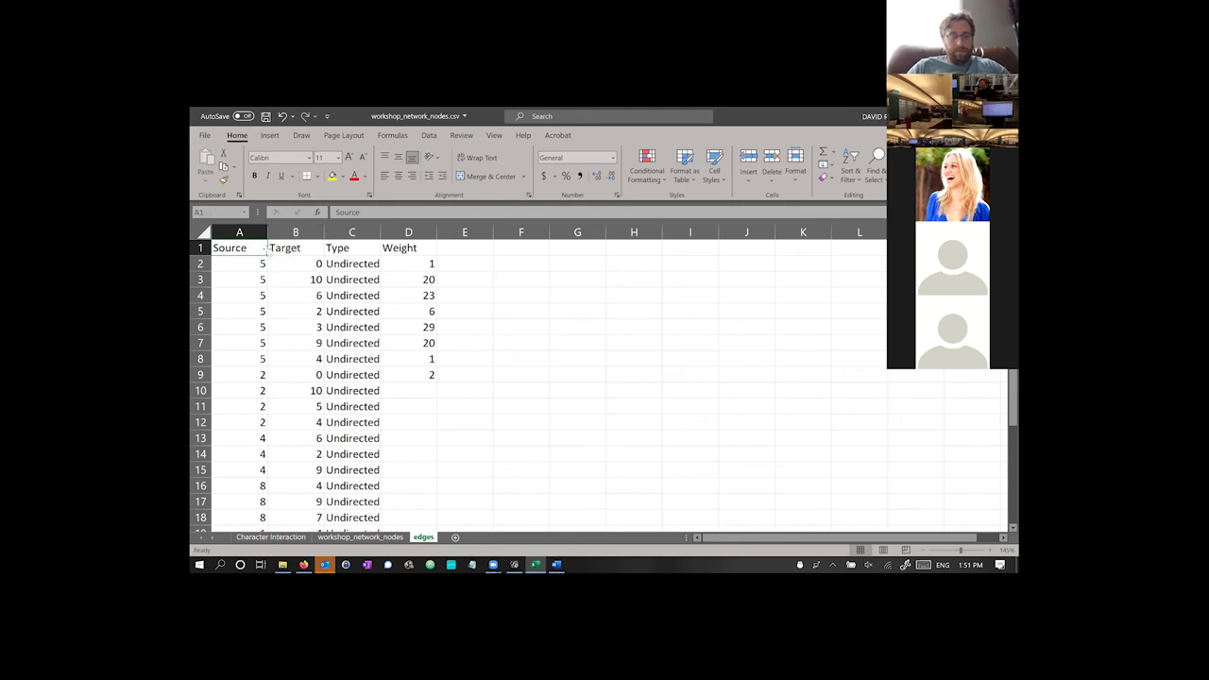
{"action": "left_click", "coordinate": [352, 281]}
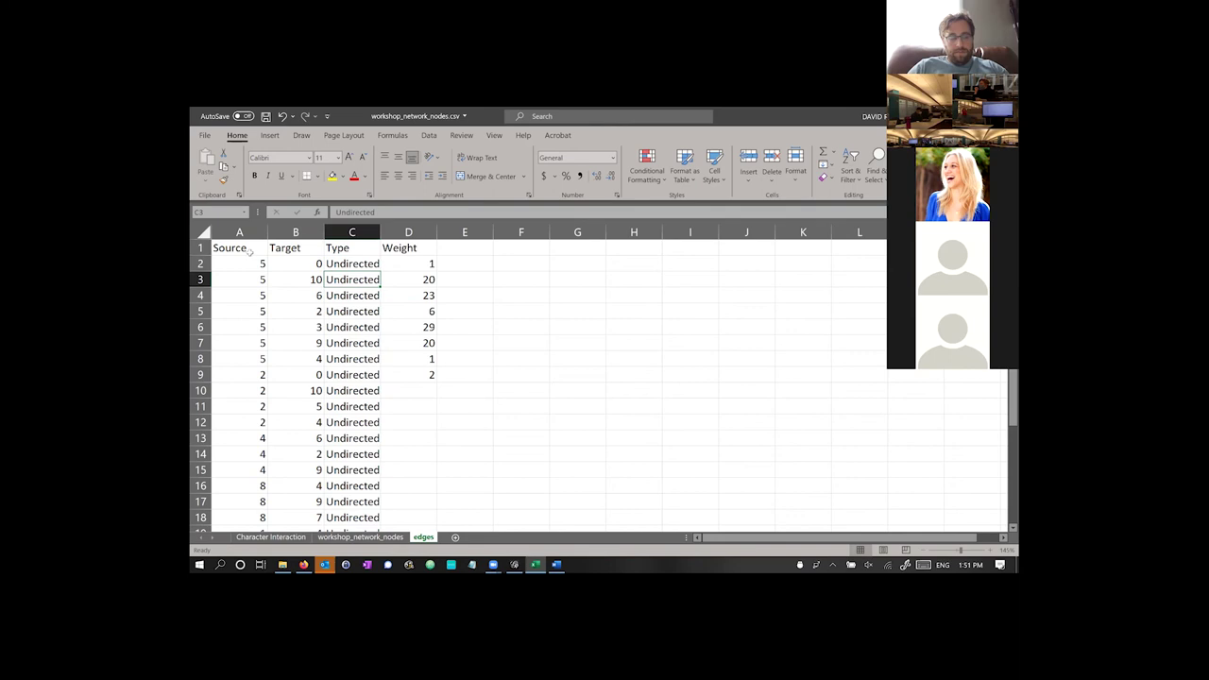
{"action": "left_click", "coordinate": [243, 255]}
{"action": "left_click_drag", "start_coordinate": [243, 283], "coordinate": [323, 281]}
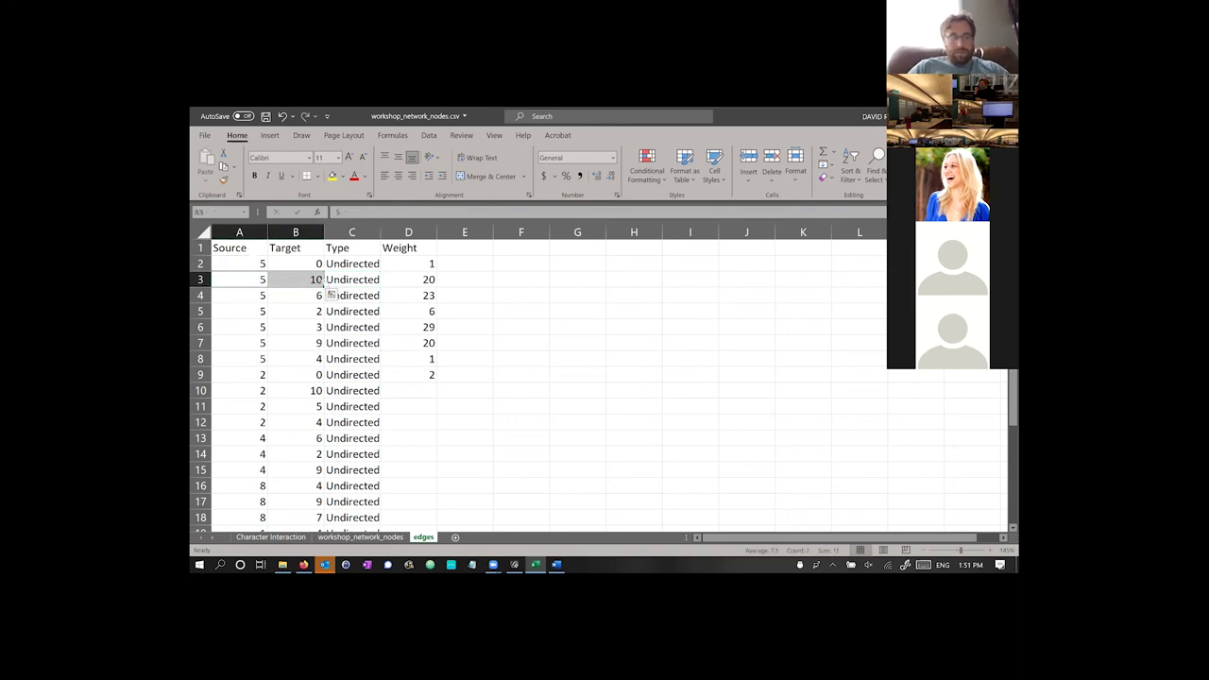
{"action": "left_click", "coordinate": [331, 295]}
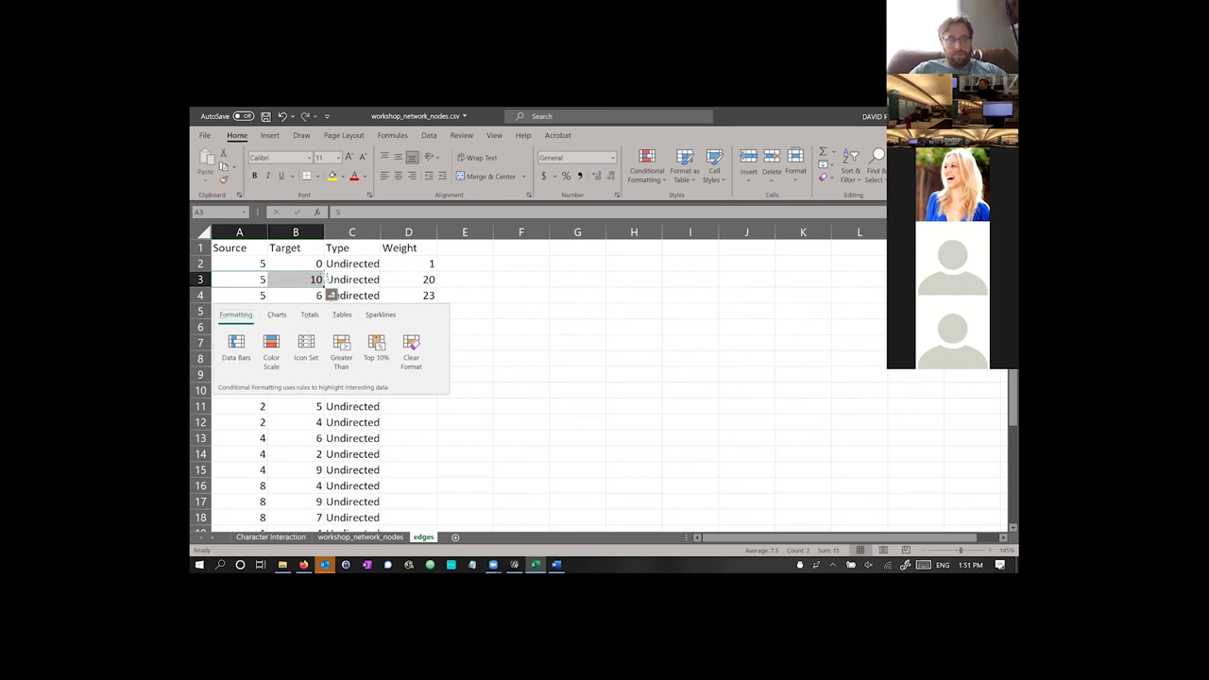
{"action": "left_click", "coordinate": [343, 280]}
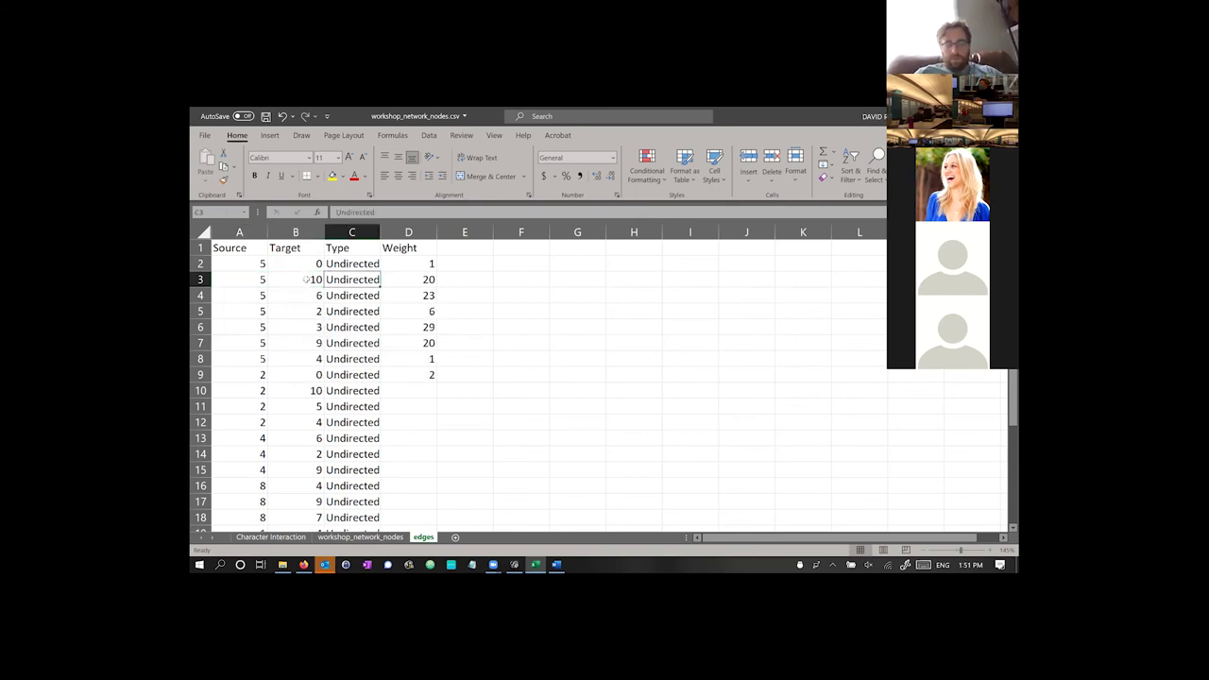
{"action": "left_click", "coordinate": [312, 280]}
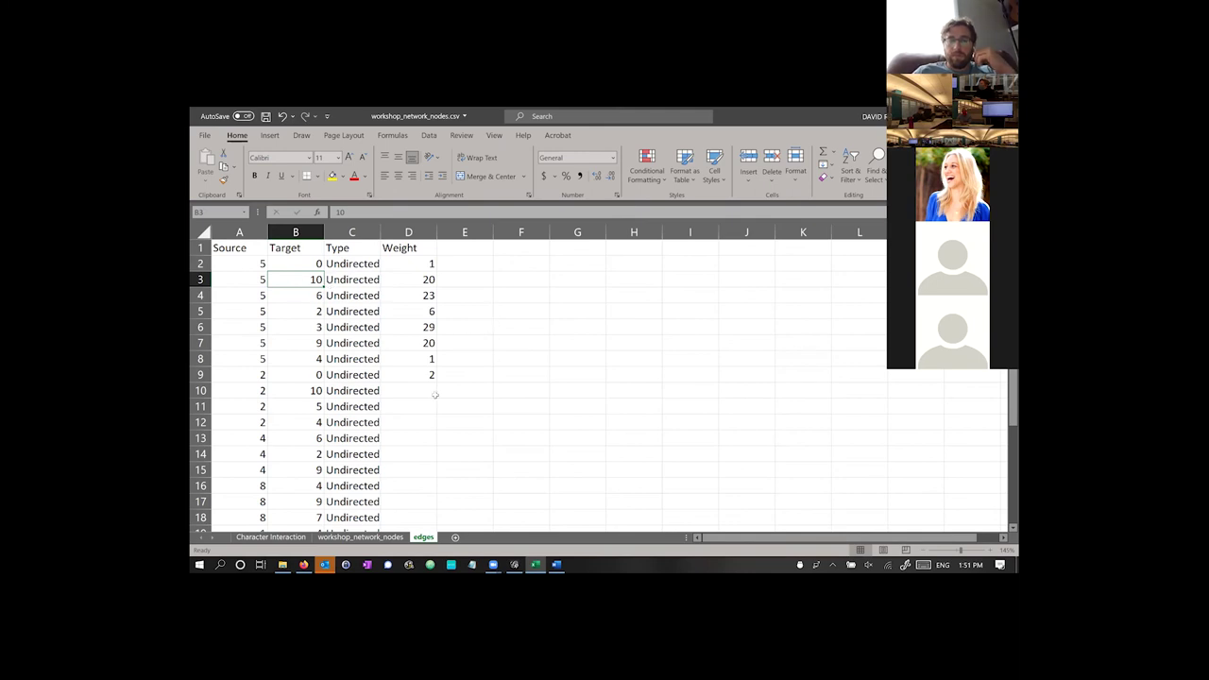
- Enter the Weight values 8, 2, 5 and 10 in D10:D13 of the edges sheet
{"action": "left_click", "coordinate": [426, 393]}
{"action": "type", "text": "8"}
{"action": "key", "text": "Return"}
{"action": "type", "text": "2"}
{"action": "key", "text": "Return"}
{"action": "type", "text": "5"}
{"action": "key", "text": "Return"}
{"action": "type", "text": "10"}
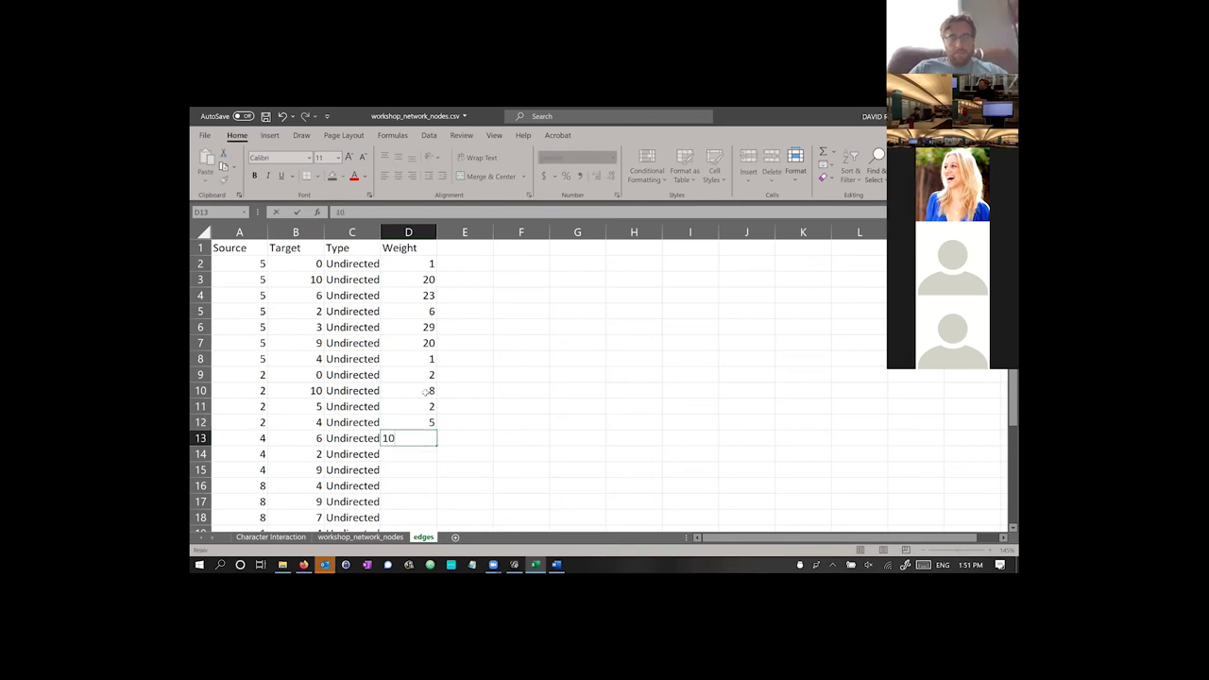
{"action": "key", "text": "Return"}
- Enter the Weight values 59, 76, 3, 2 and 87 in D14:D18 of the edges sheet
{"action": "type", "text": "59"}
{"action": "key", "text": "Return"}
{"action": "type", "text": "76"}
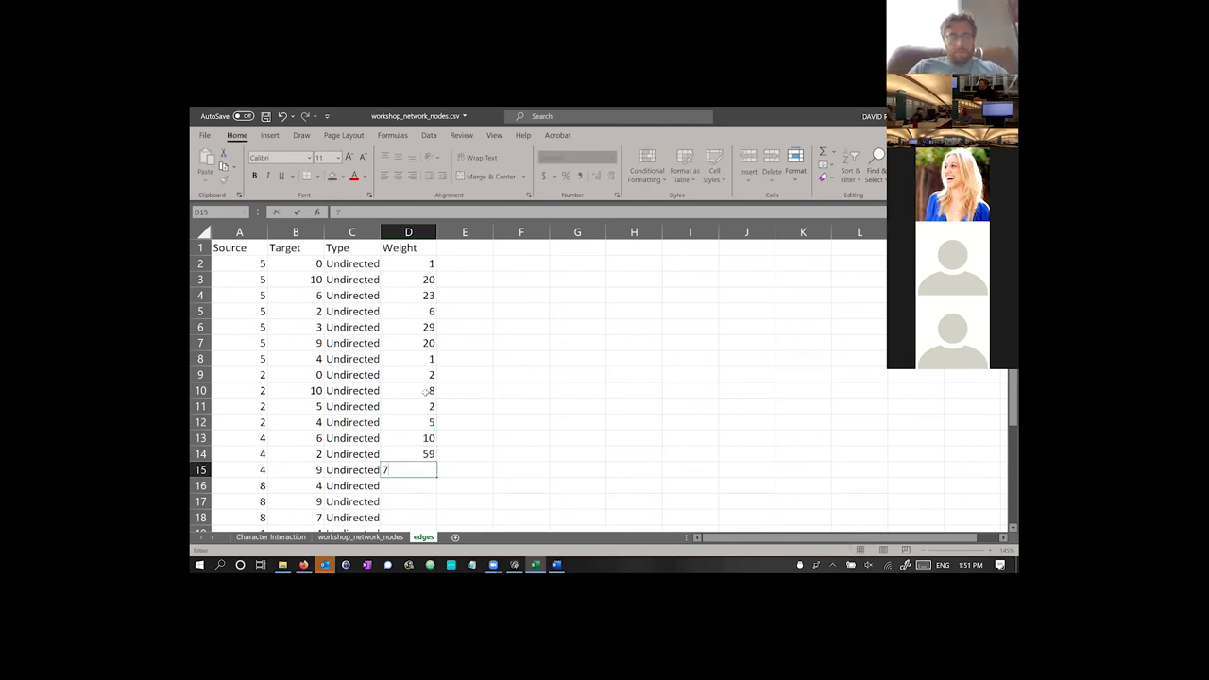
{"action": "key", "text": "Return"}
{"action": "type", "text": "3"}
{"action": "key", "text": "Return"}
{"action": "type", "text": "2"}
{"action": "key", "text": "Return"}
{"action": "type", "text": "87"}
{"action": "key", "text": "Return"}
- Enter the Weight values 2, 3, 54 and 387 in D19:D22 of the edges sheet
{"action": "type", "text": "0"}
{"action": "key", "text": "Return"}
{"action": "key", "text": "Up"}
{"action": "type", "text": "2"}
{"action": "key", "text": "Return"}
{"action": "type", "text": "3"}
{"action": "key", "text": "Return"}
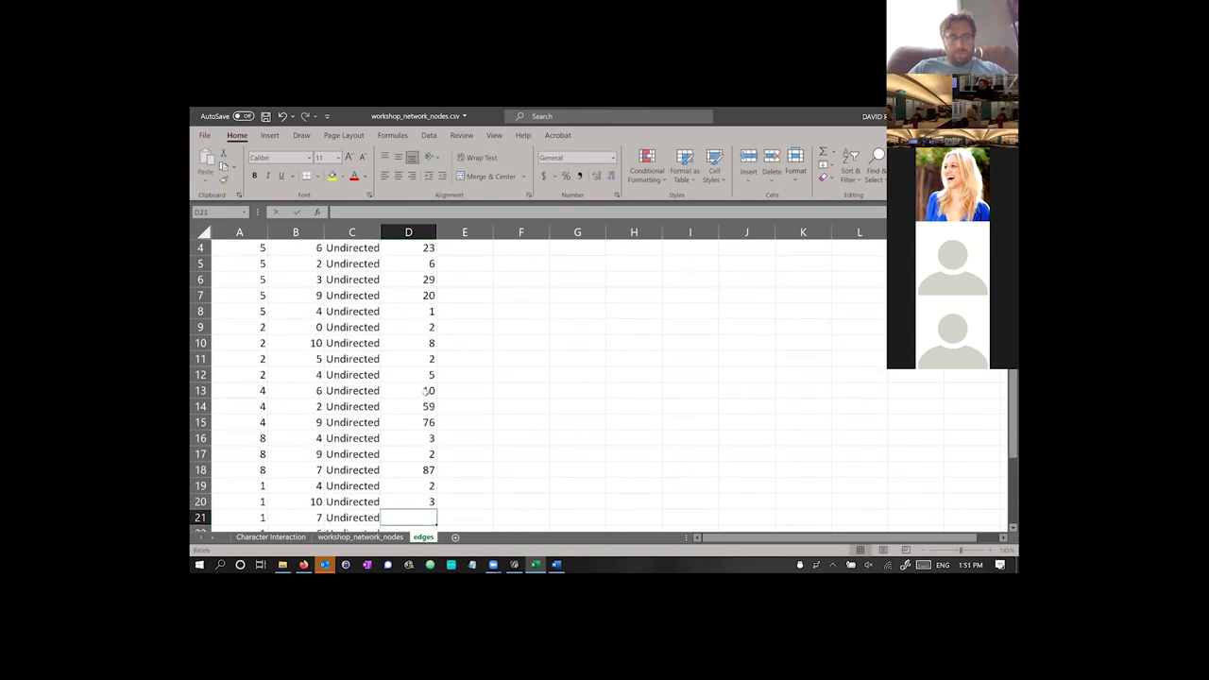
{"action": "type", "text": "54"}
{"action": "key", "text": "Return"}
{"action": "type", "text": "387"}
{"action": "key", "text": "Return"}
- Fill the remaining Weight cells D23:D27 with 2, 5, 7, 9 and 23
{"action": "type", "text": "2"}
{"action": "key", "text": "Return"}
{"action": "type", "text": "5"}
{"action": "key", "text": "Return"}
{"action": "type", "text": "7"}
{"action": "key", "text": "Return"}
{"action": "type", "text": "9"}
{"action": "key", "text": "Return"}
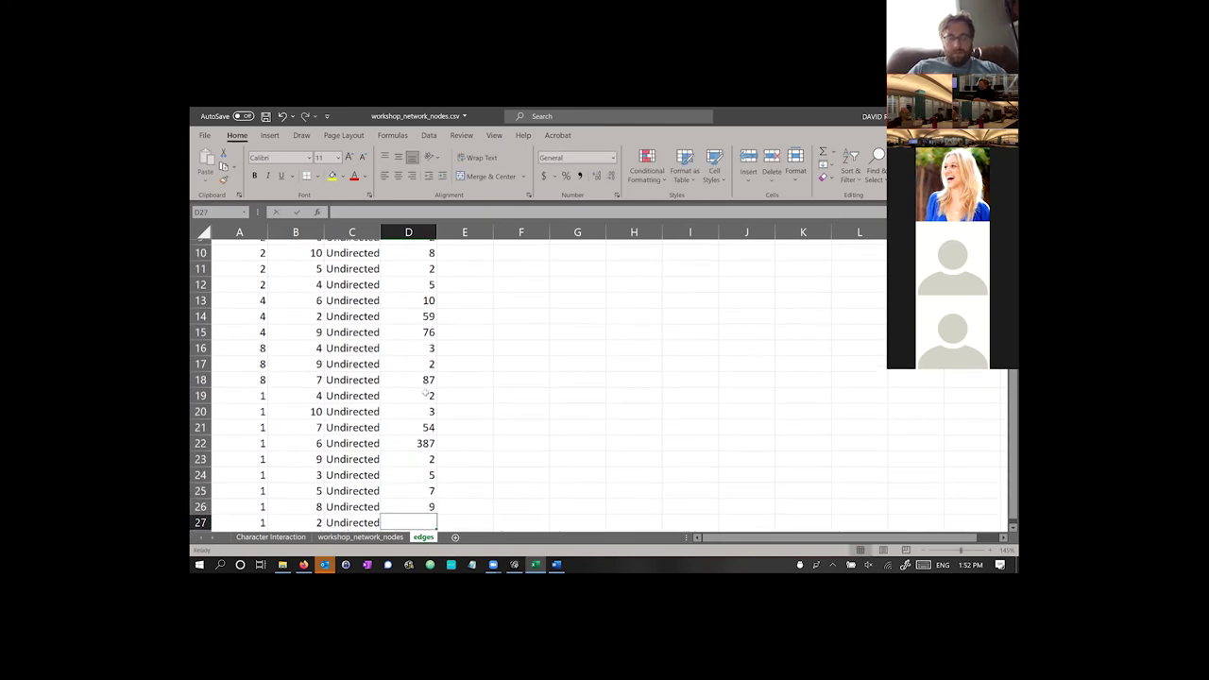
{"action": "type", "text": "2"}
{"action": "key", "text": "Return"}
{"action": "key", "text": "Up"}
{"action": "key", "text": "Up"}
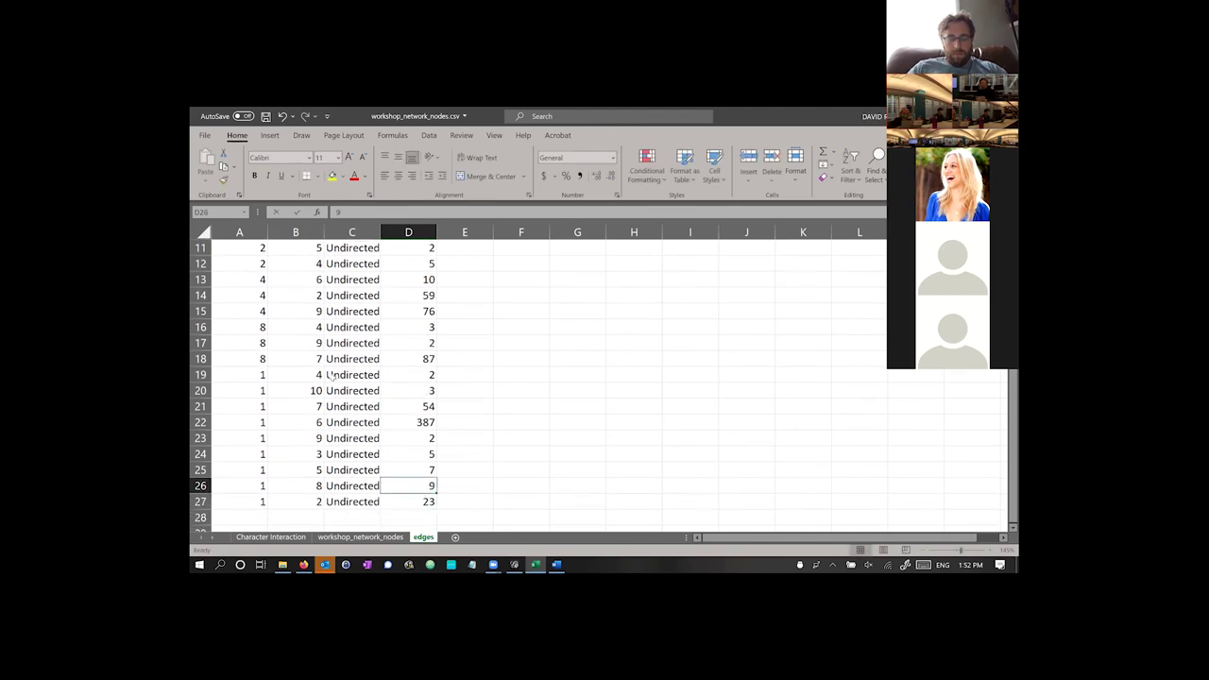
- Review the Type and Weight columns of the edges sheet and save the file
{"action": "scroll", "coordinate": [333, 376], "scroll_direction": "down", "scroll_amount": 2, "text": "ctrl"}
{"action": "scroll", "coordinate": [333, 376], "scroll_direction": "up", "scroll_amount": 3}
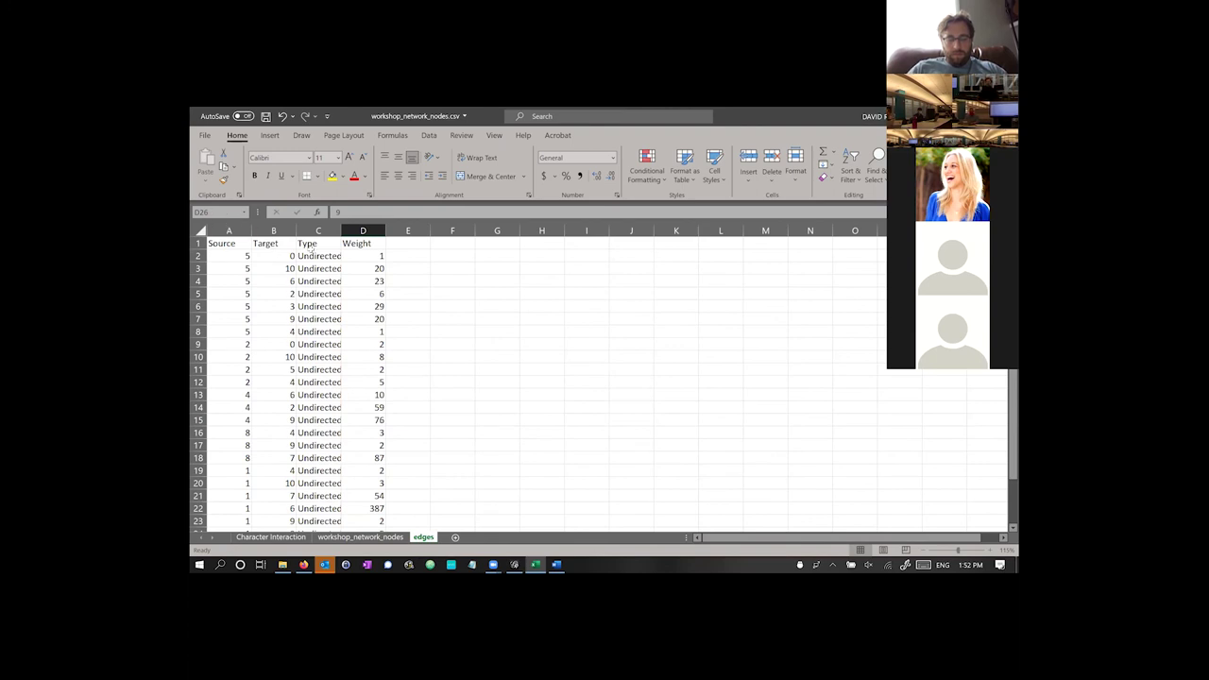
{"action": "left_click", "coordinate": [313, 243]}
{"action": "left_click", "coordinate": [346, 243]}
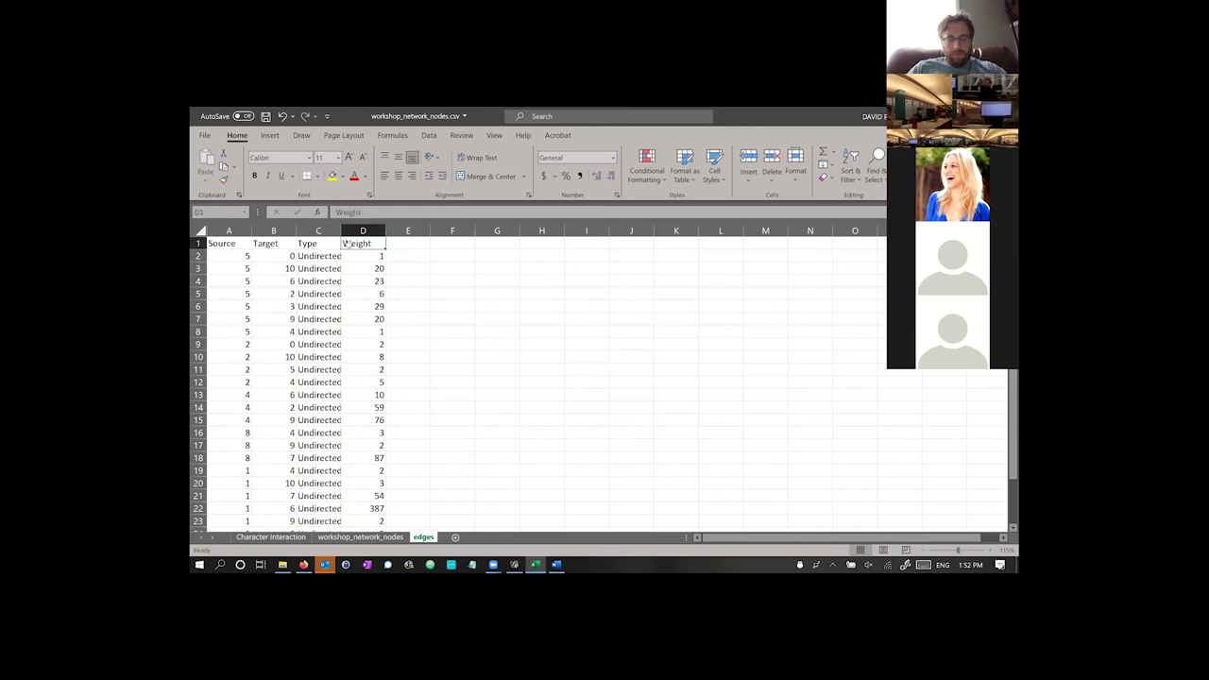
{"action": "key", "text": "ctrl+s"}
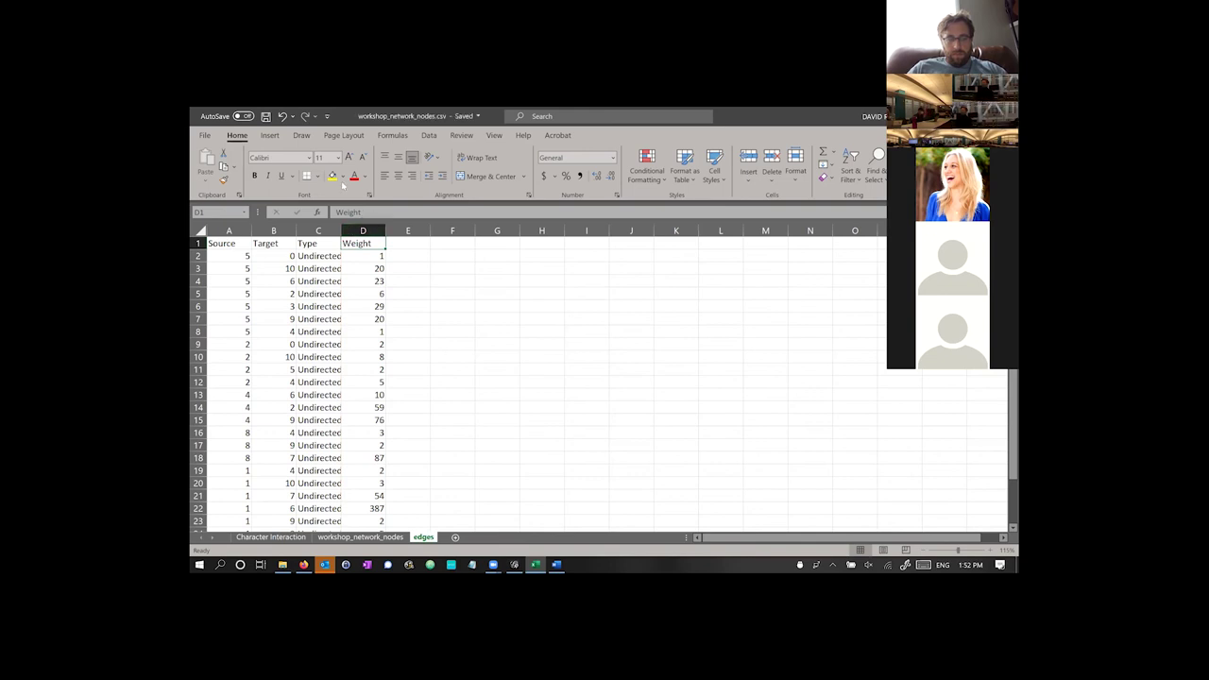
- Save only the edges sheet as a CSV UTF-8 file named workshop_network_edges in the 2021 Gephi Workshop folder
{"action": "left_click", "coordinate": [206, 135]}
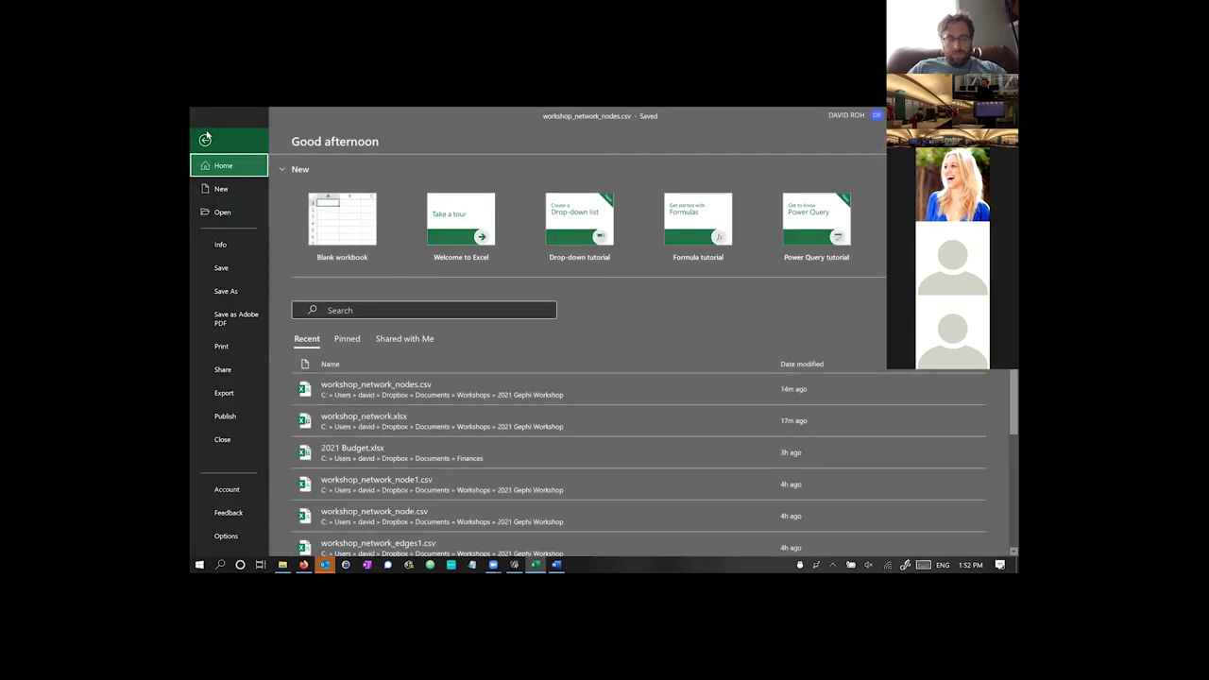
{"action": "left_click", "coordinate": [237, 291]}
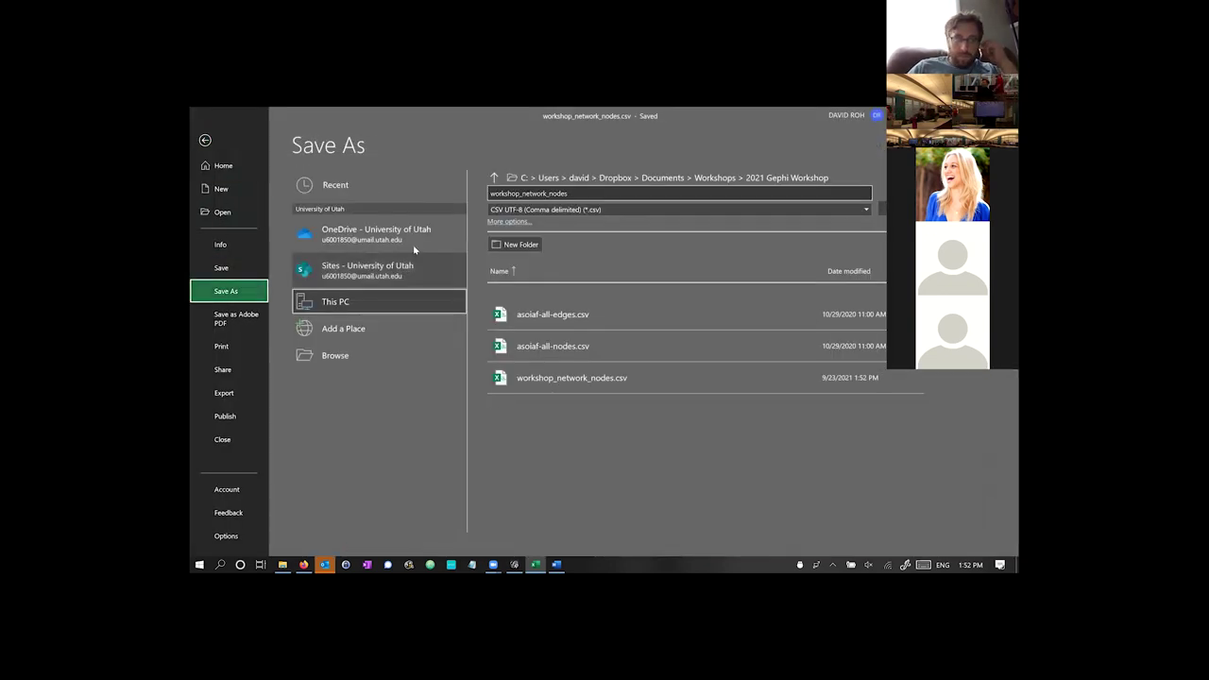
{"action": "left_click", "coordinate": [567, 192]}
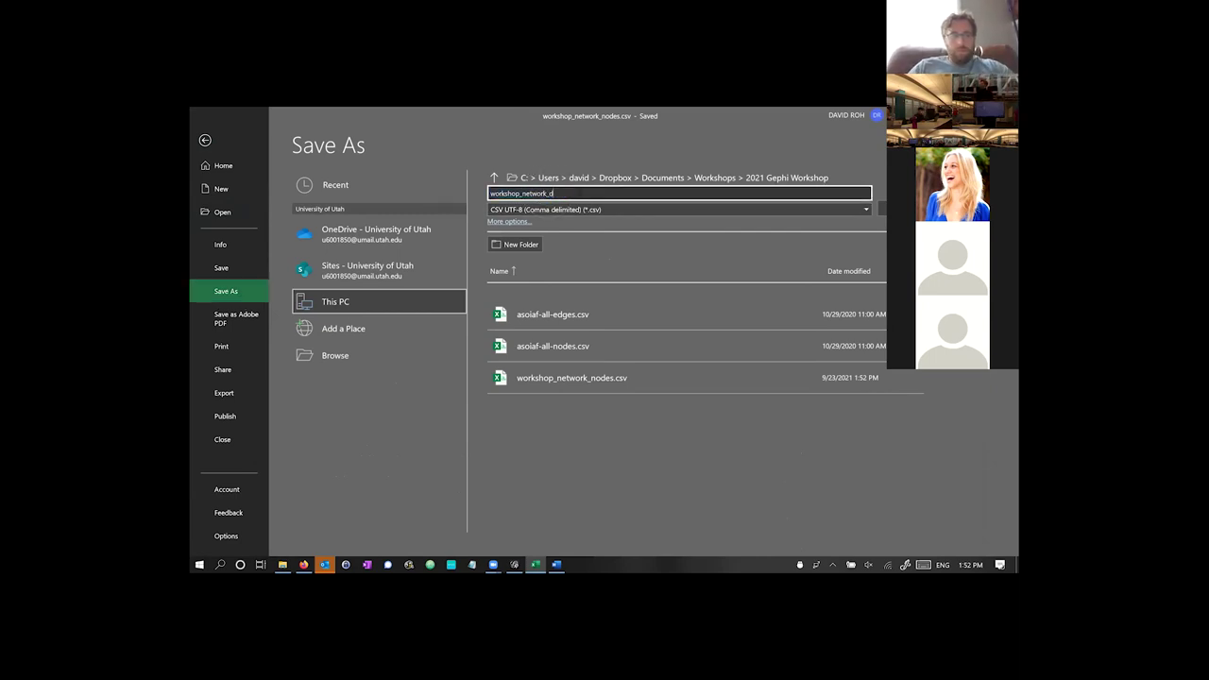
{"action": "left_click", "coordinate": [579, 192]}
{"action": "left_click", "coordinate": [583, 203]}
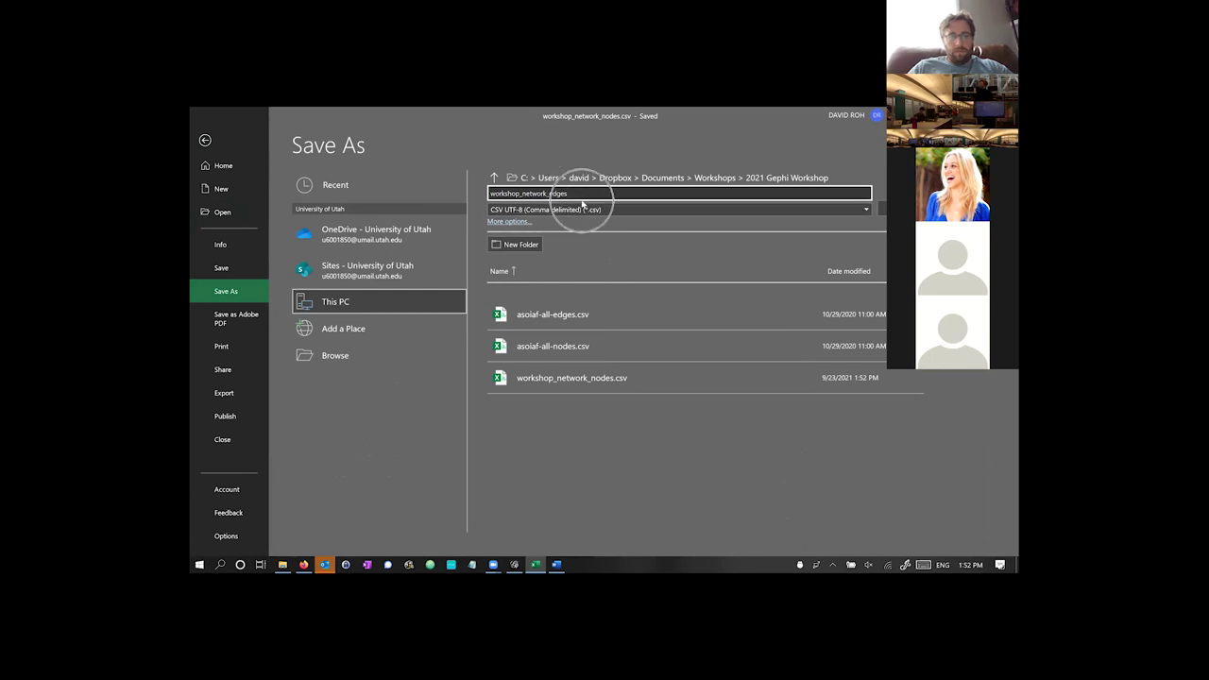
{"action": "key", "text": "Return"}
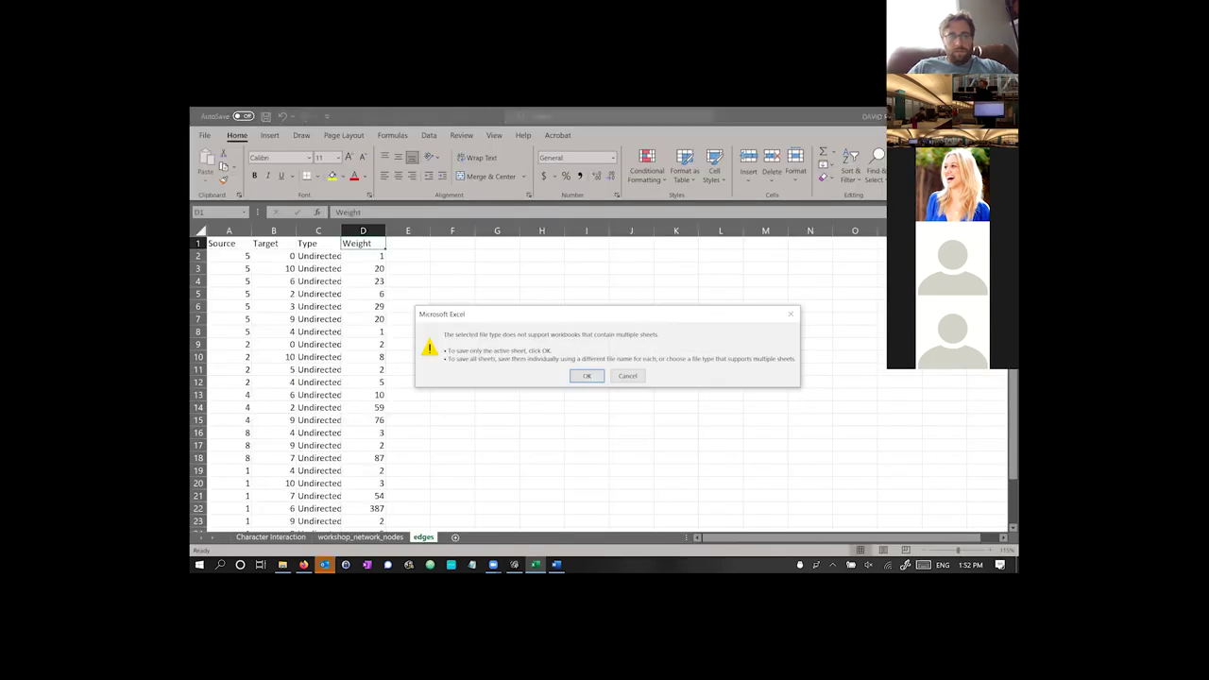
{"action": "left_click", "coordinate": [591, 376]}
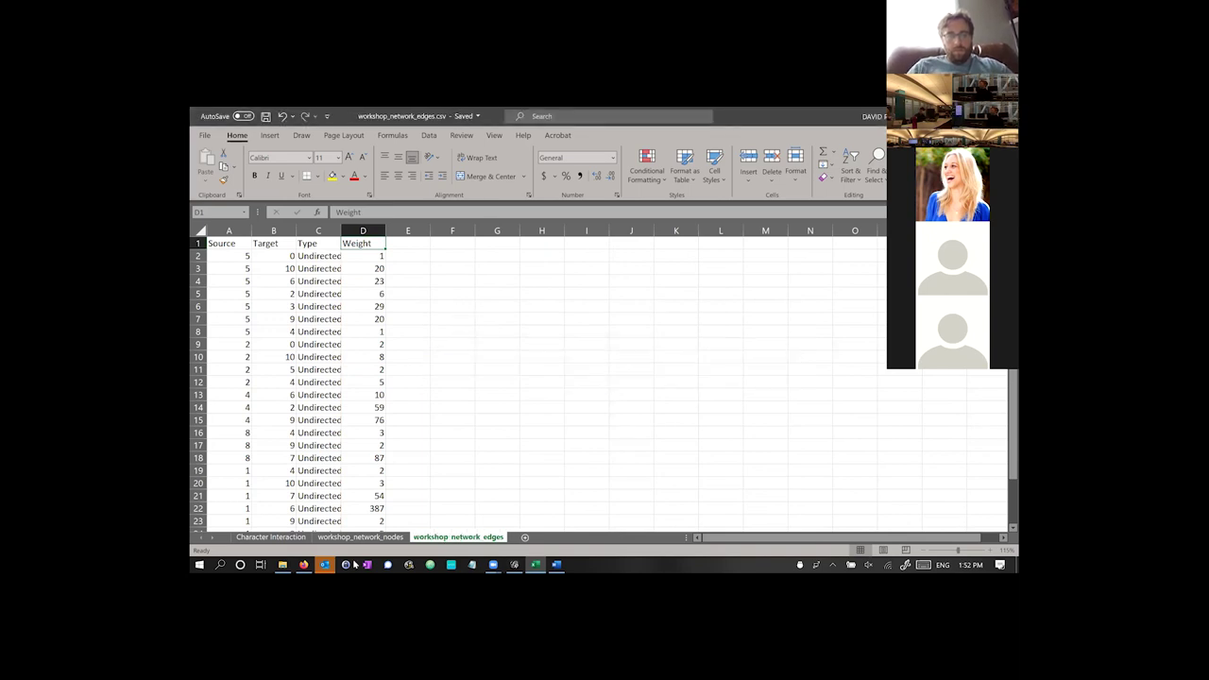
- Switch to File Explorer and check the workshop_network_edges.csv and workshop_network_nodes.csv files in the 2021 Gephi Workshop folder
{"action": "left_click", "coordinate": [283, 565]}
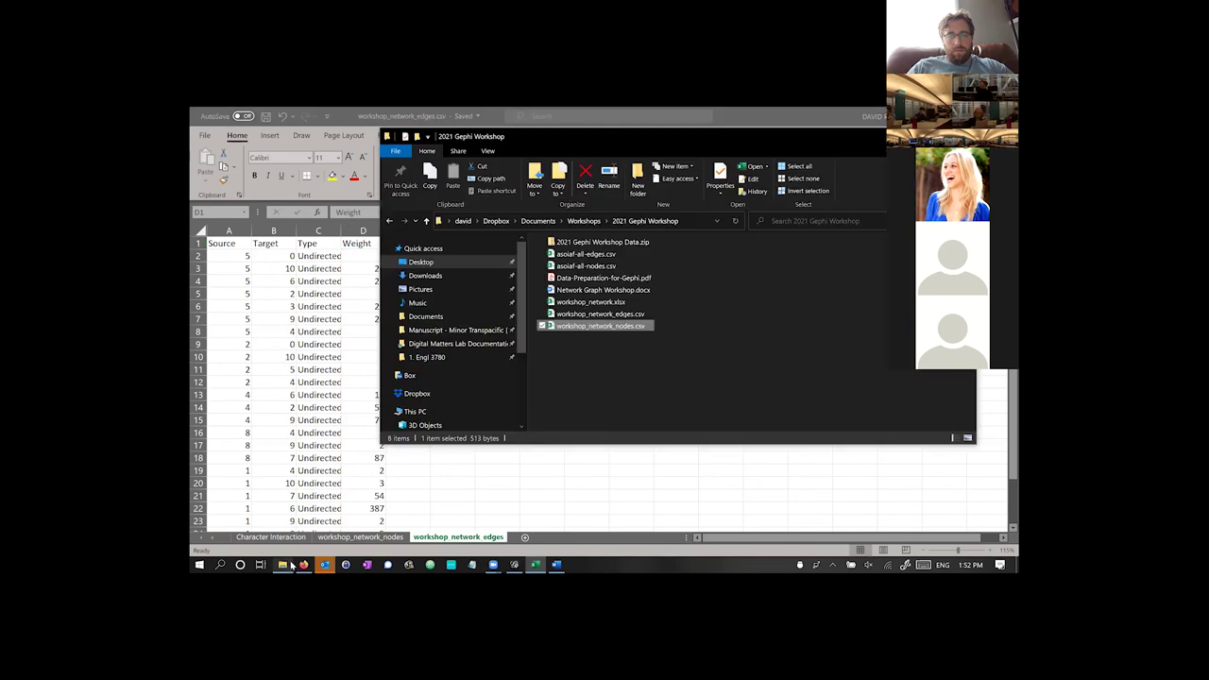
{"action": "left_click_drag", "start_coordinate": [661, 313], "coordinate": [632, 339]}
{"action": "left_click", "coordinate": [628, 322]}
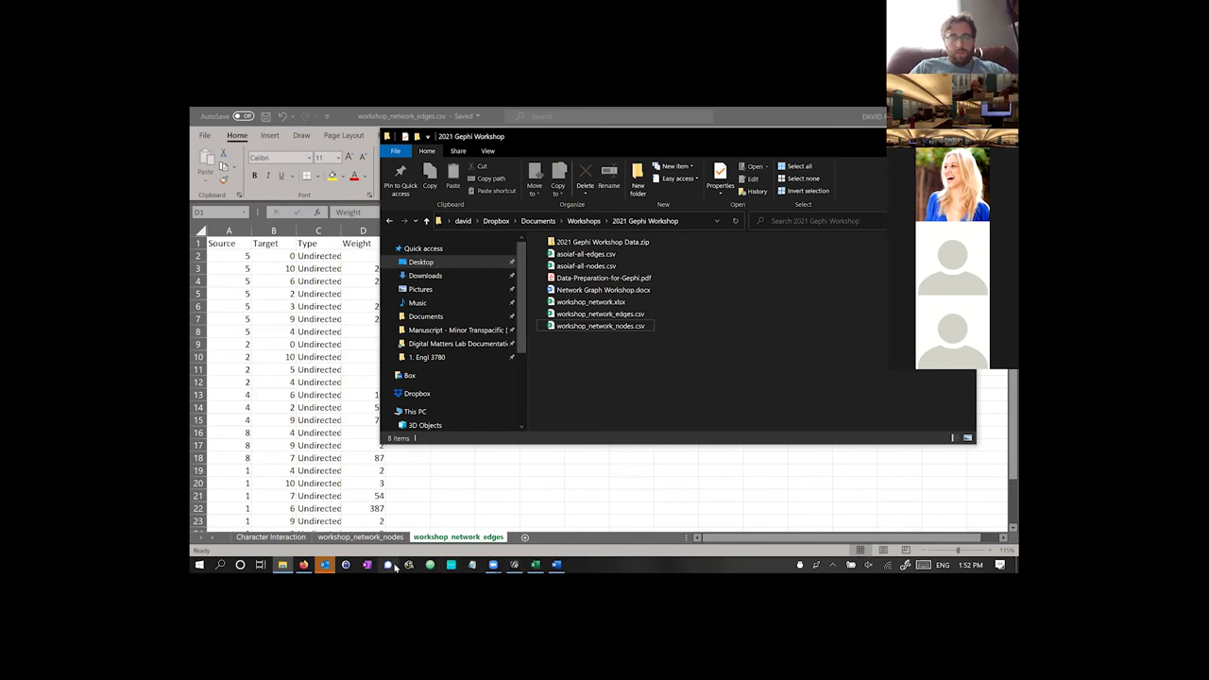
- Open workshop_network_edges.csv in Notepad, inspect its comma-separated rows, and close Notepad
{"action": "key", "text": "super"}
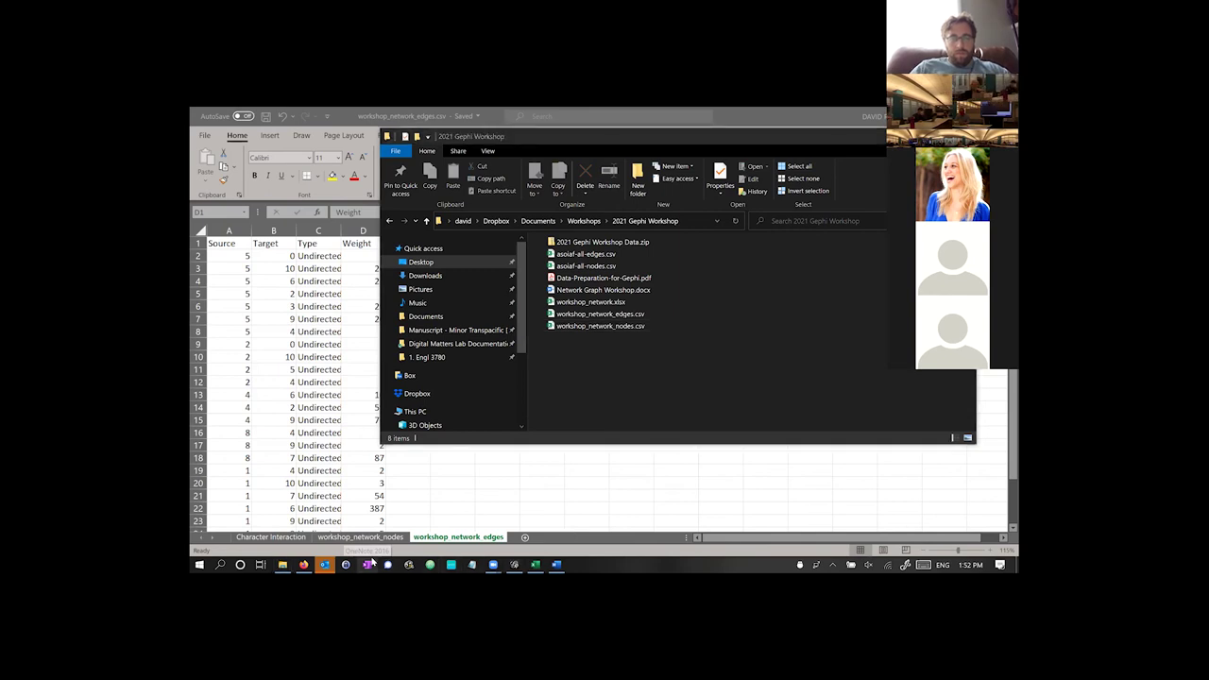
{"action": "type", "text": "notepad"}
{"action": "key", "text": "Return"}
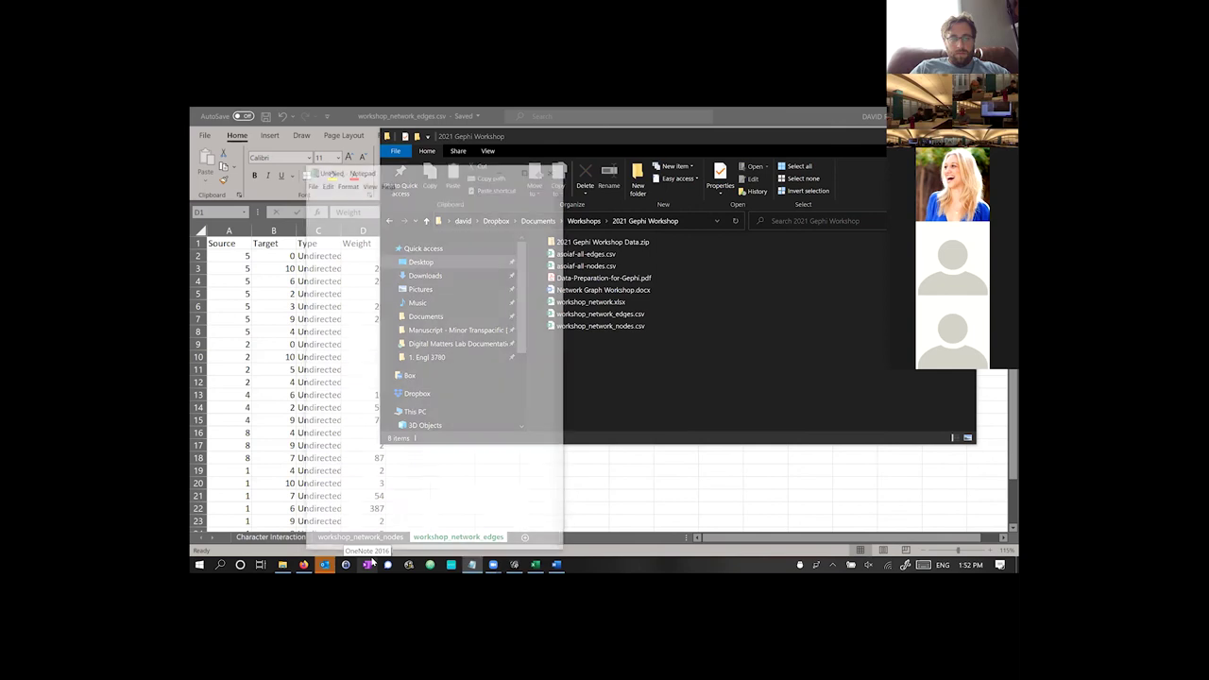
{"action": "left_click_drag", "start_coordinate": [595, 314], "coordinate": [459, 324]}
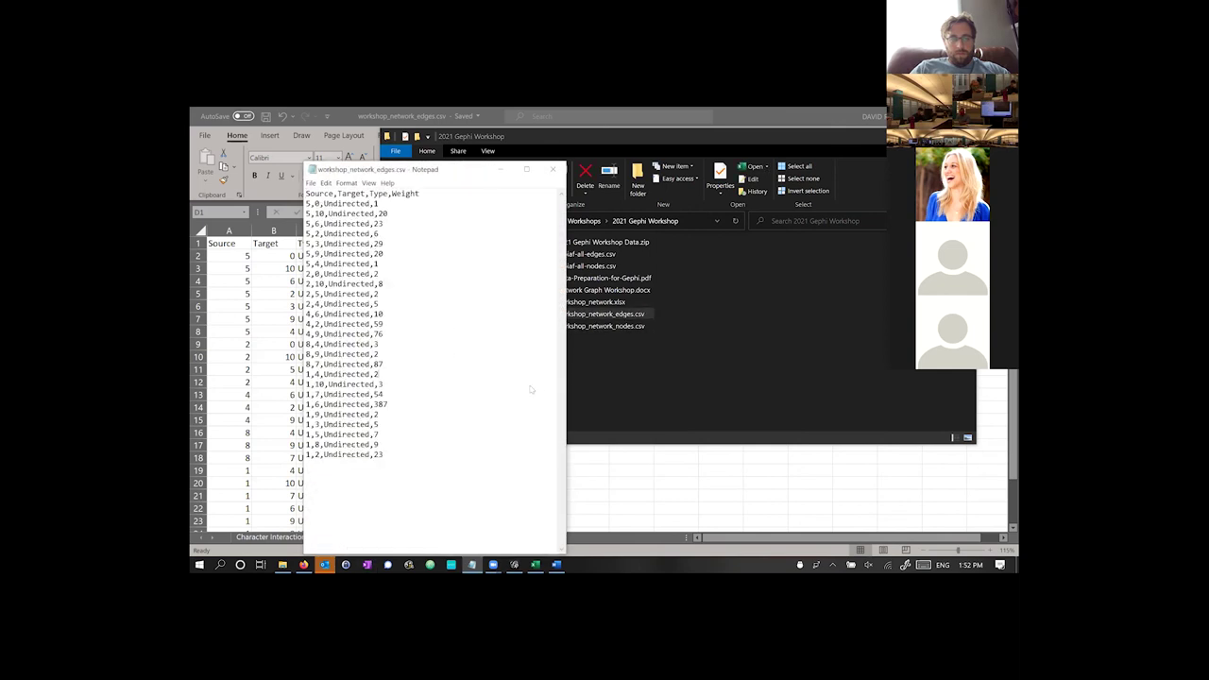
{"action": "left_click", "coordinate": [587, 366]}
{"action": "key", "text": "alt+Tab"}
{"action": "left_click", "coordinate": [555, 170]}
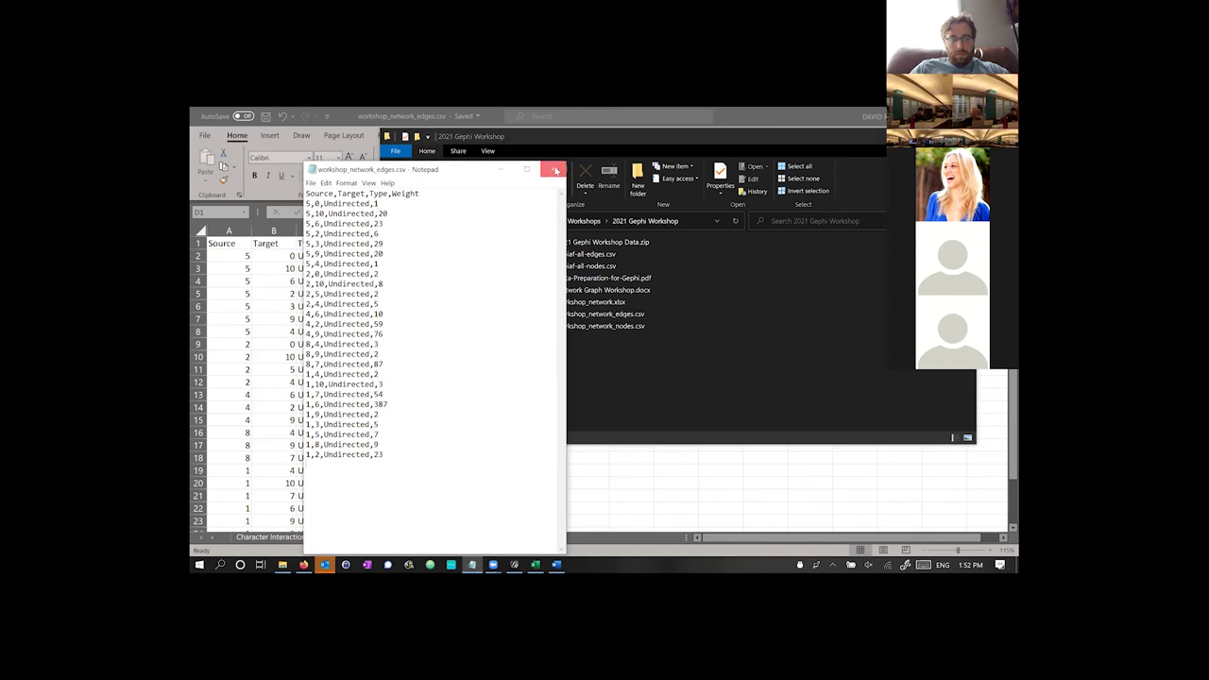
- Close Notepad and the workshop_network_edges.csv workbook in Excel without saving it again
{"action": "left_click", "coordinate": [555, 170]}
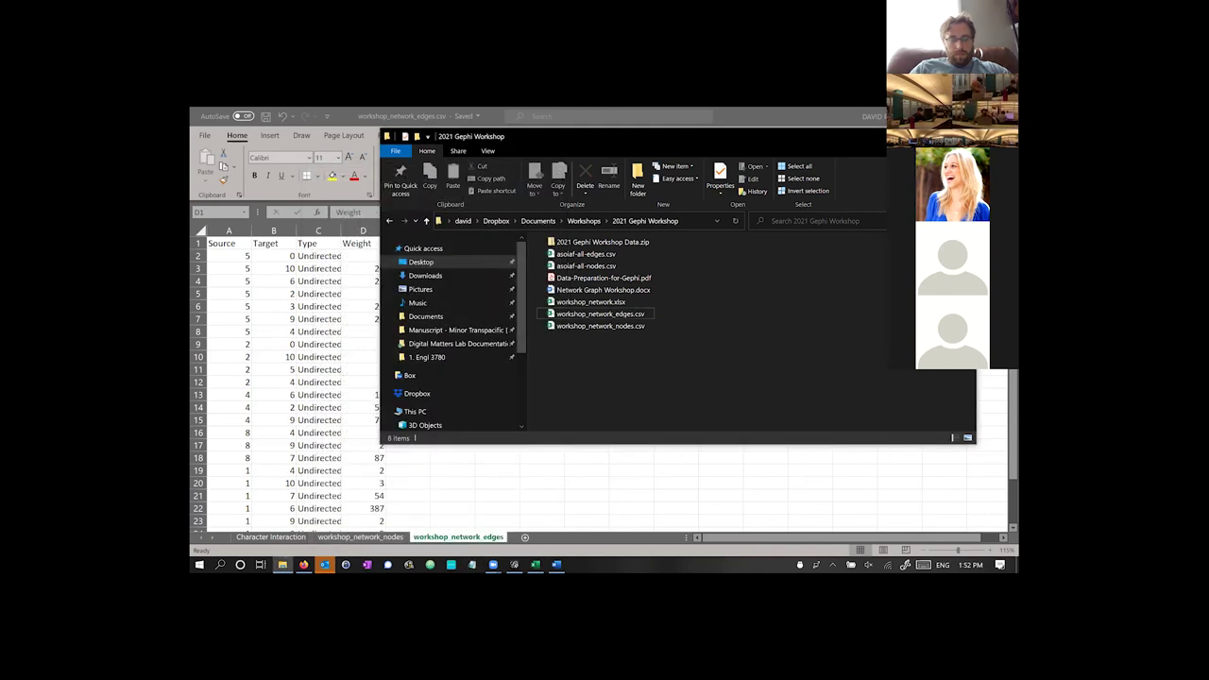
{"action": "key", "text": "alt+Tab"}
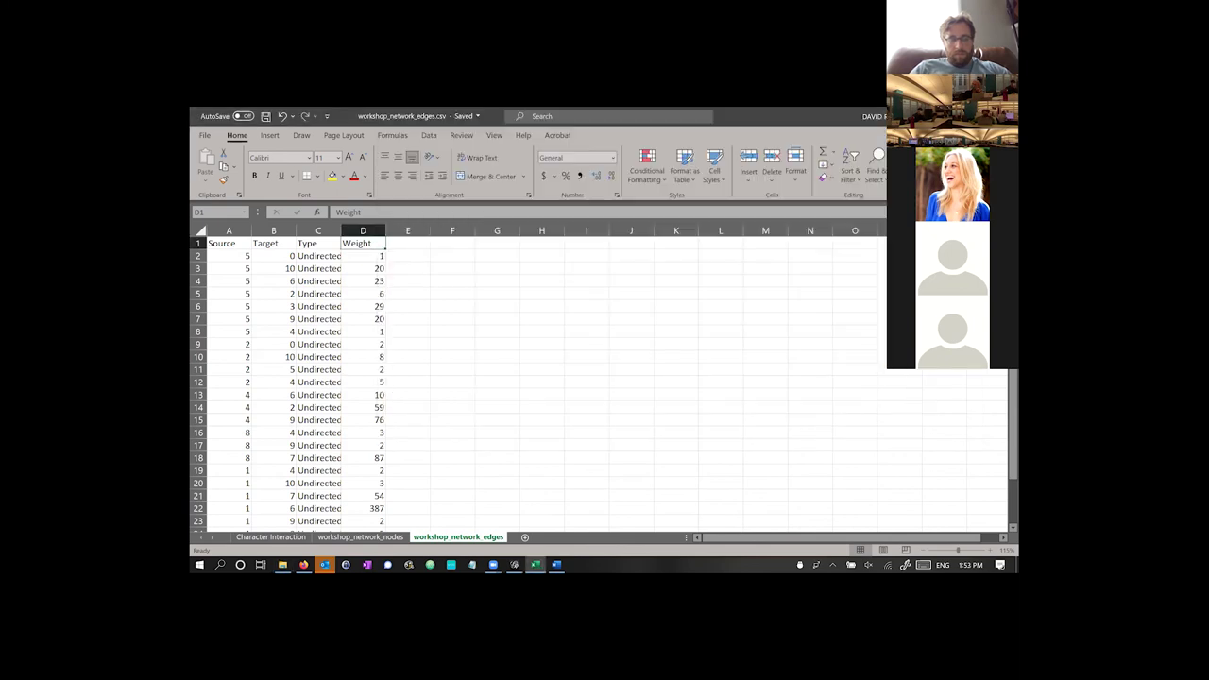
{"action": "key", "text": "ctrl+w"}
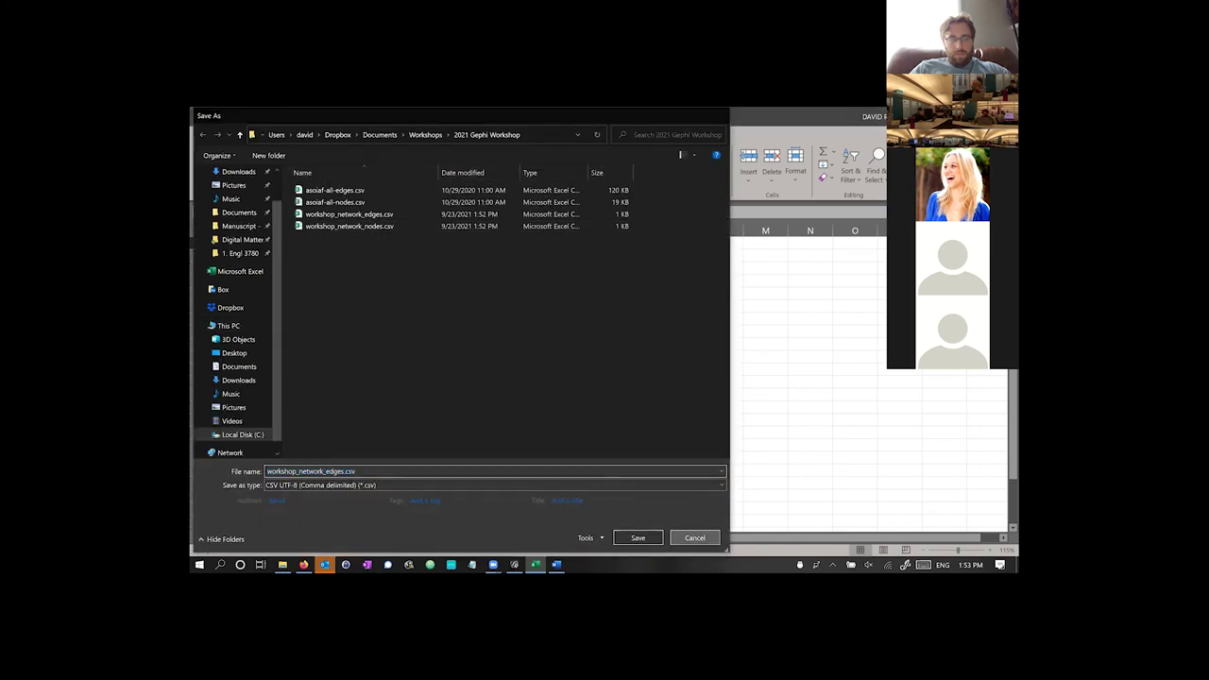
{"action": "left_click", "coordinate": [679, 538]}
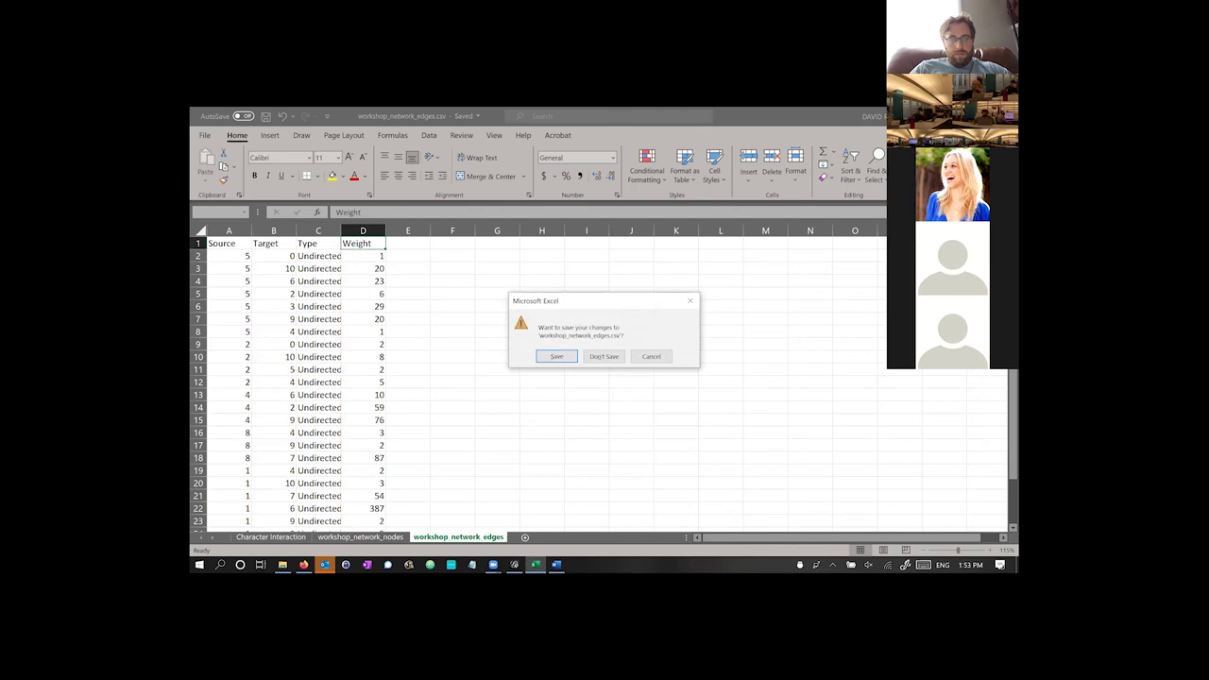
{"action": "left_click", "coordinate": [644, 357]}
{"action": "key", "text": "alt+F4"}
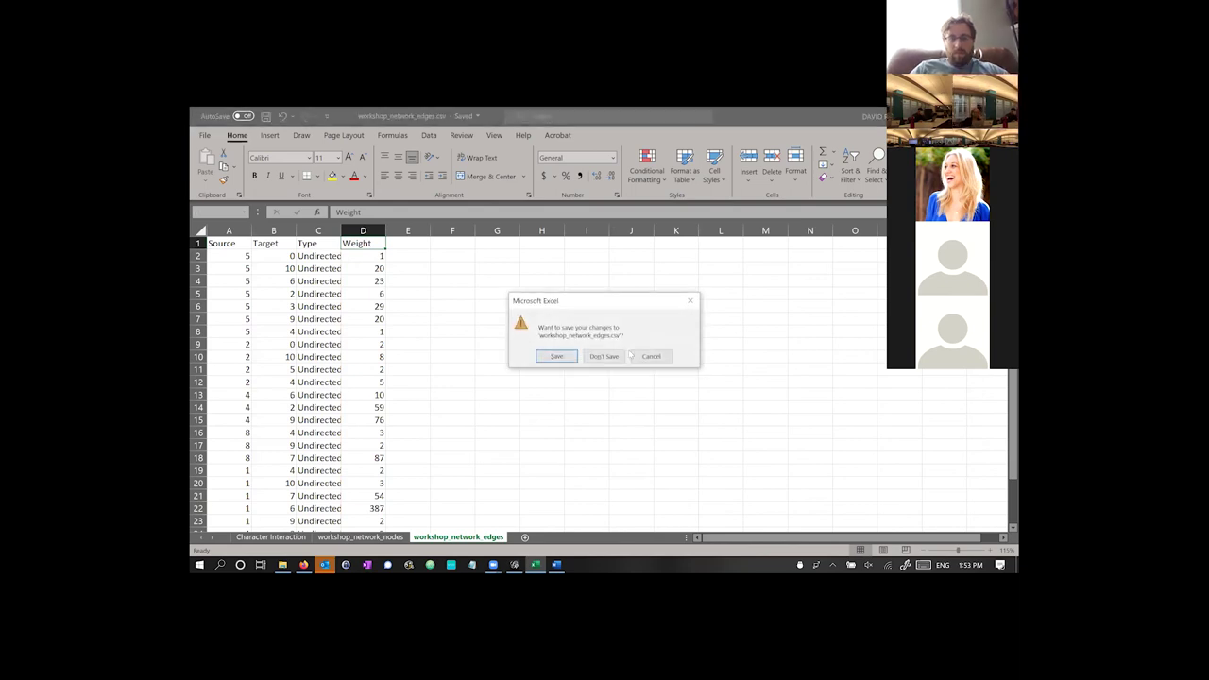
{"action": "left_click", "coordinate": [603, 354]}
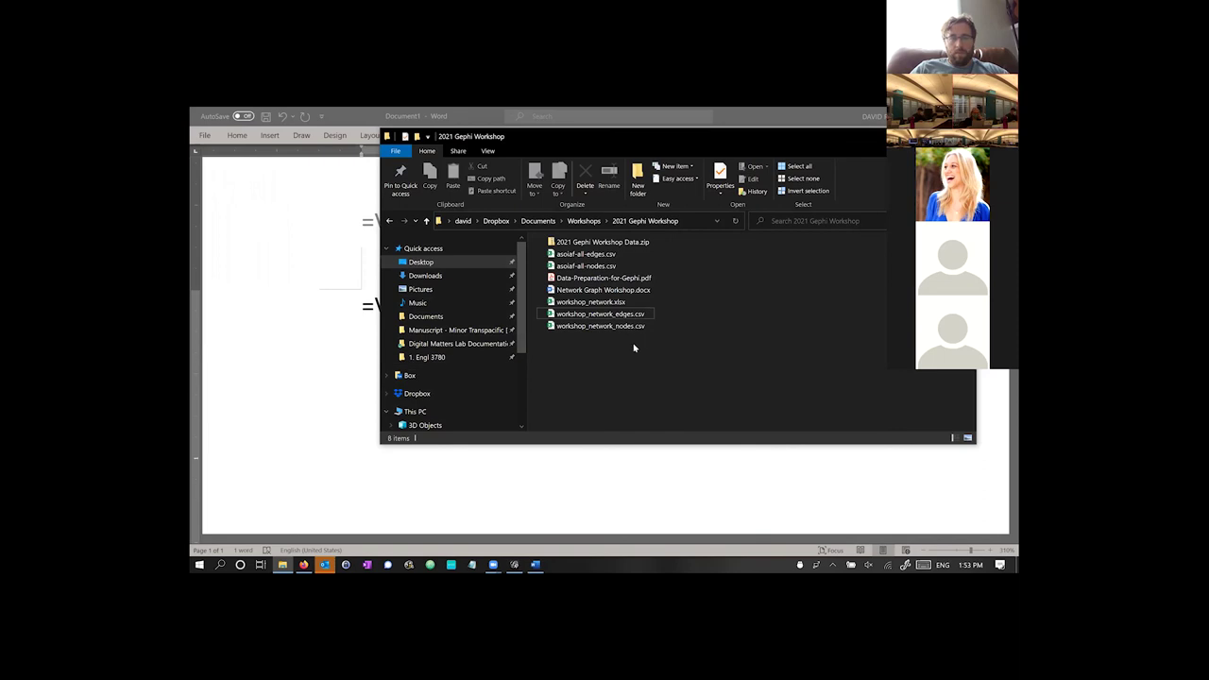
{"action": "left_click", "coordinate": [603, 359]}
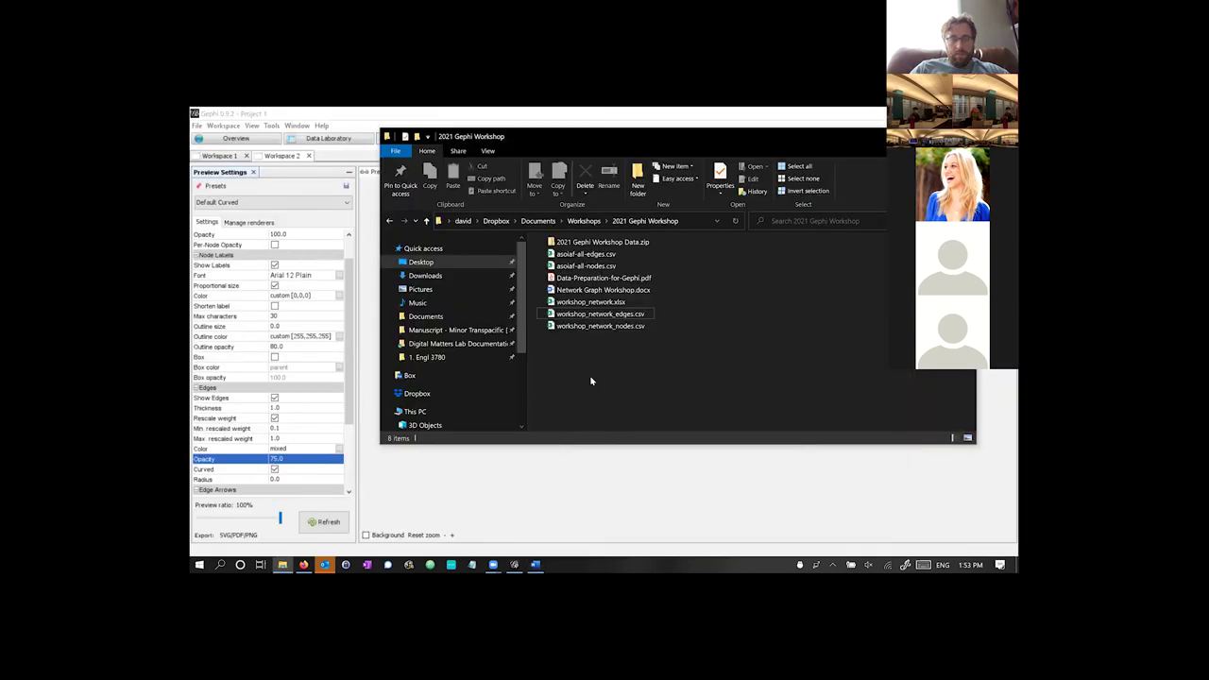
- Open workshop_network_nodes.csv in Notepad and check whether its rows hold the node data
{"action": "left_click", "coordinate": [473, 565]}
{"action": "left_click_drag", "start_coordinate": [629, 316], "coordinate": [438, 311]}
{"action": "left_click", "coordinate": [437, 312]}
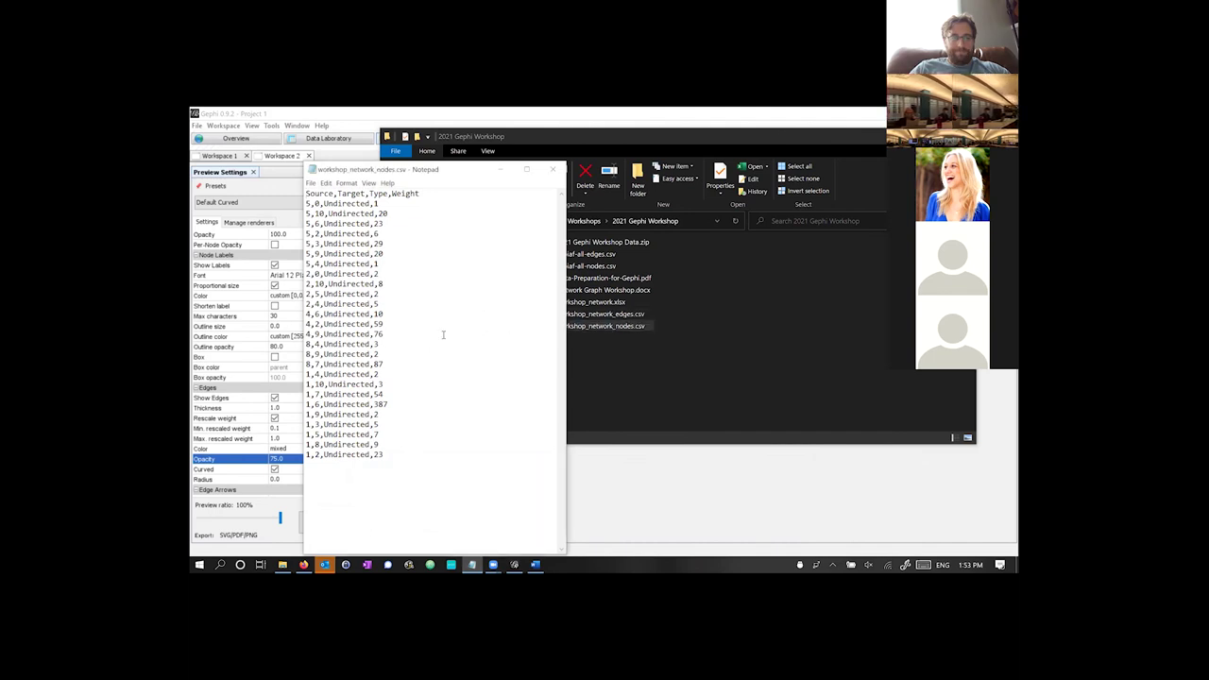
{"action": "left_click", "coordinate": [391, 314]}
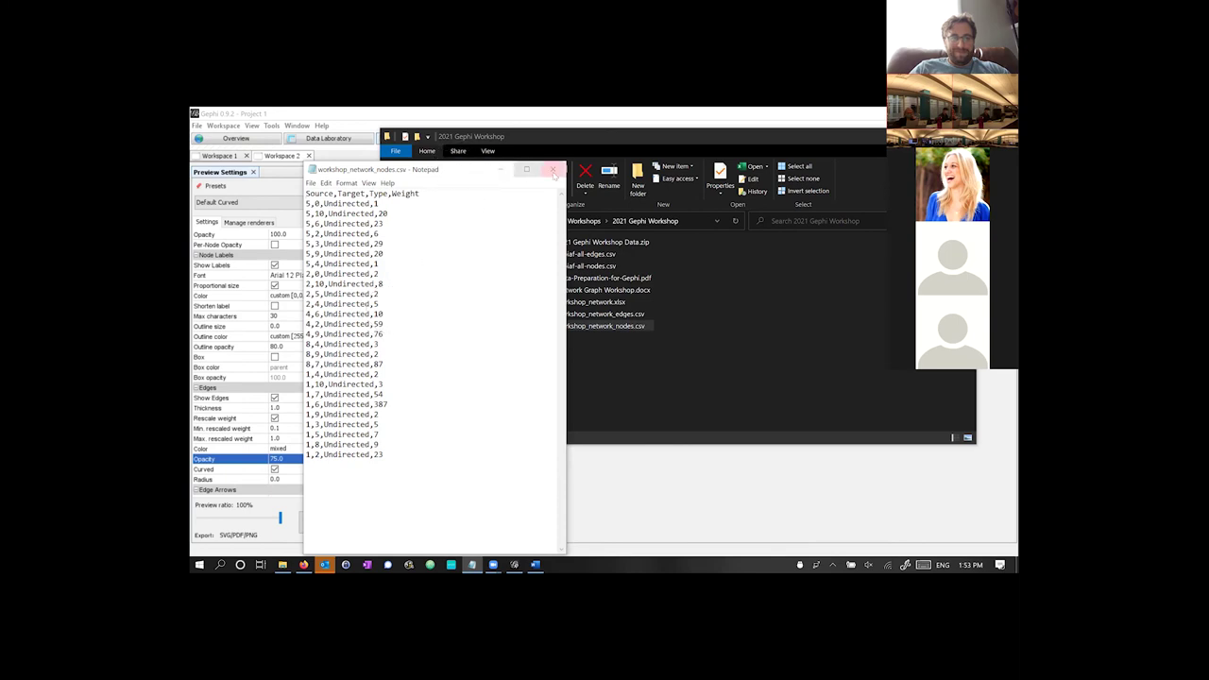
- Open workshop_network.xlsx from the workshop folder and number the Id column of the nodes sheet from 0 to 10
{"action": "left_click", "coordinate": [617, 379]}
{"action": "double_click", "coordinate": [605, 303]}
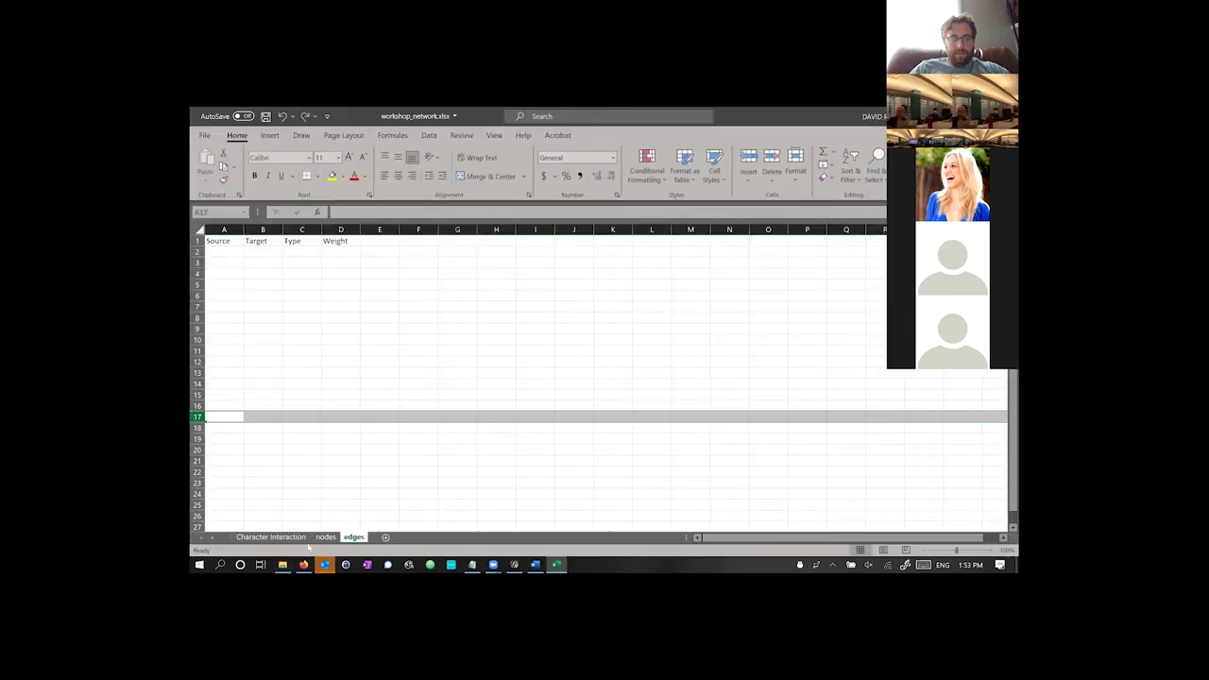
{"action": "left_click", "coordinate": [325, 537]}
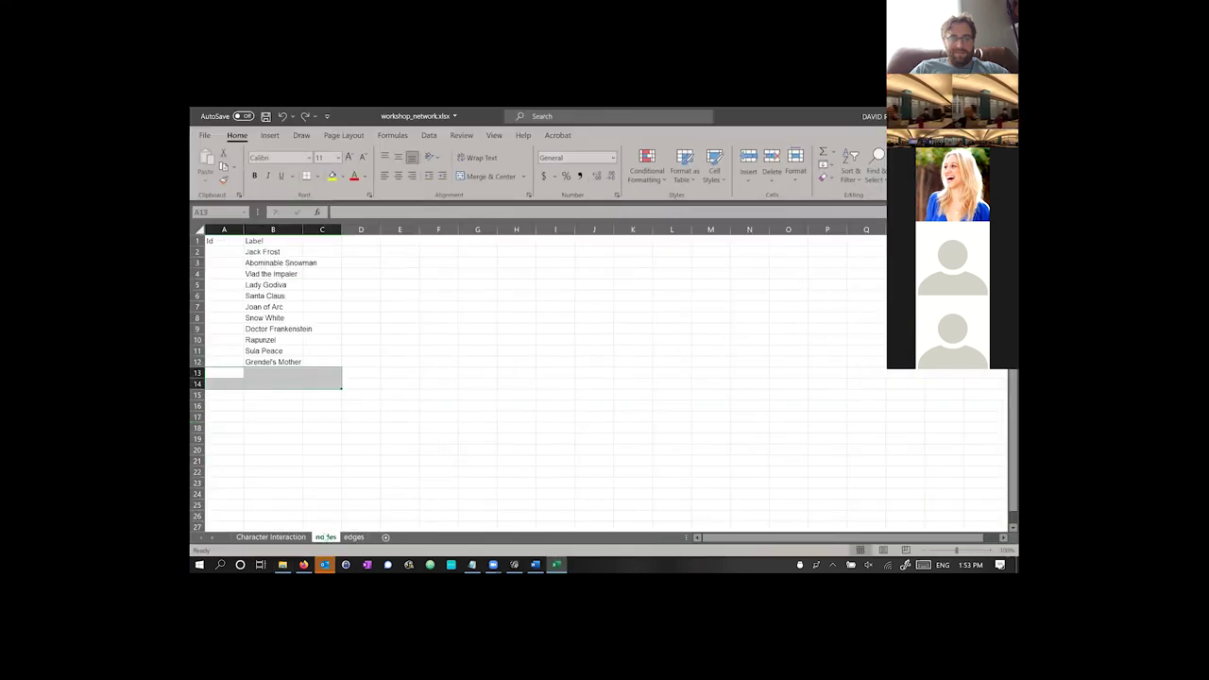
{"action": "left_click", "coordinate": [272, 285]}
{"action": "left_click", "coordinate": [230, 251]}
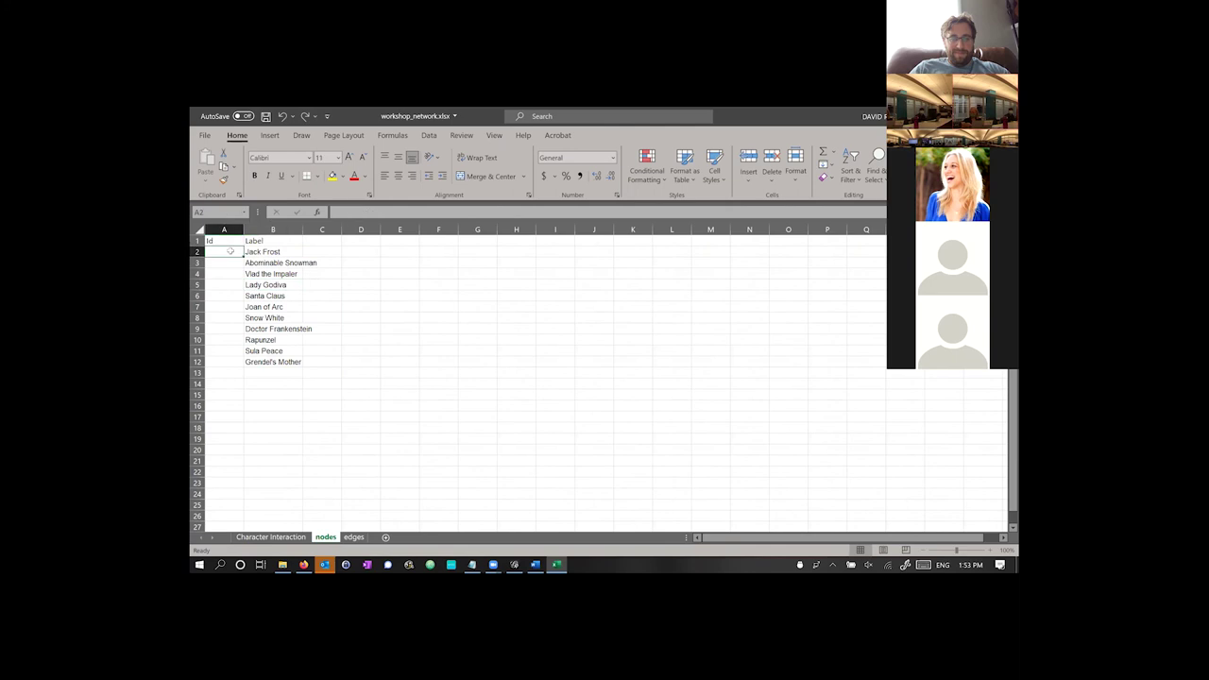
{"action": "type", "text": "0"}
{"action": "key", "text": "Return"}
{"action": "type", "text": "1"}
{"action": "key", "text": "Return"}
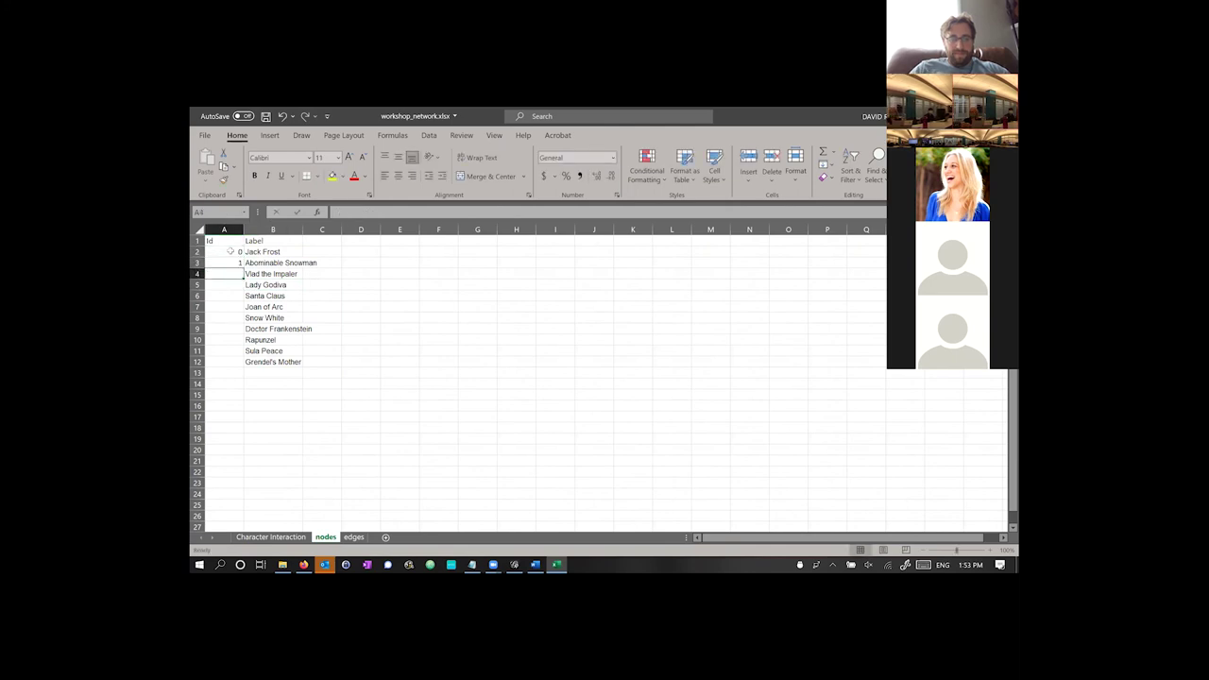
{"action": "left_click_drag", "start_coordinate": [230, 252], "coordinate": [238, 364]}
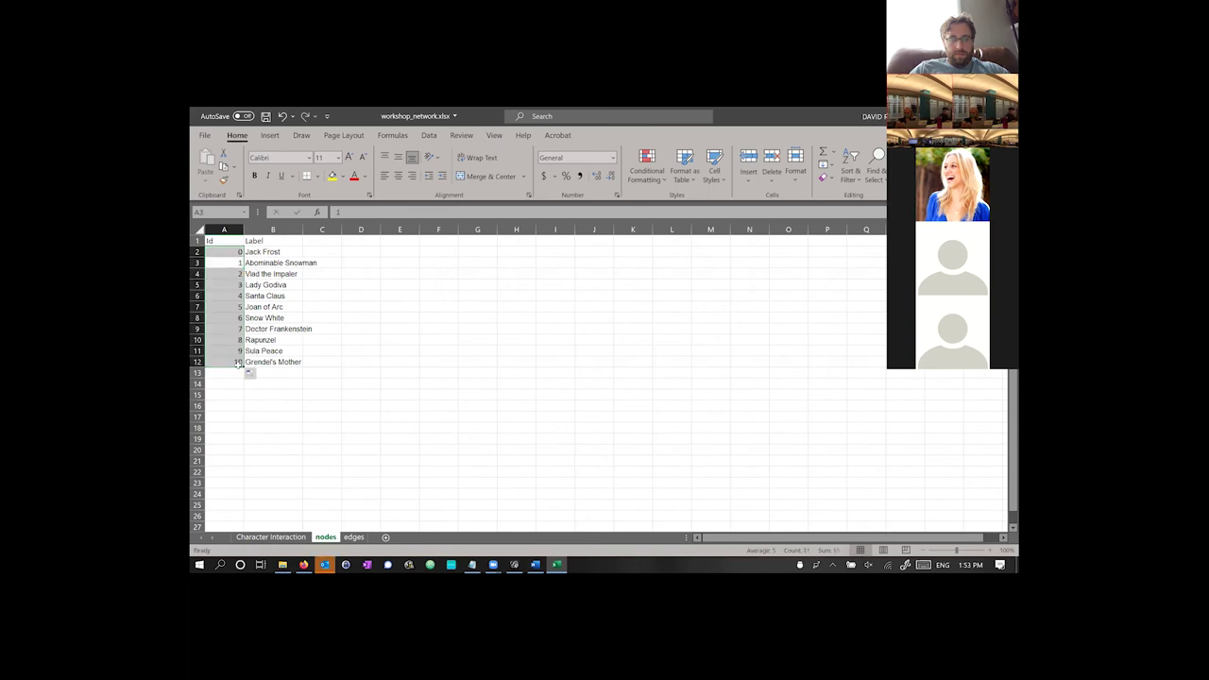
{"action": "left_click", "coordinate": [406, 315]}
- Save only the nodes sheet as a CSV UTF-8 file named workshop_network_nodes.csv, replacing the existing file
{"action": "left_click", "coordinate": [204, 135]}
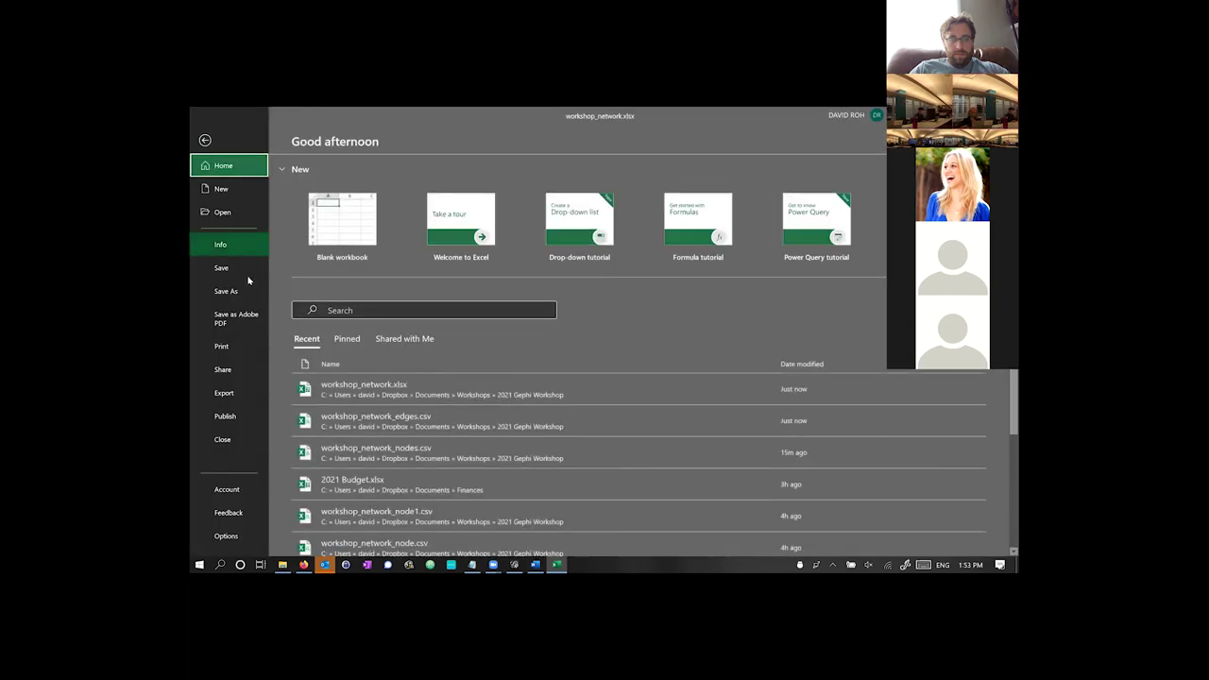
{"action": "left_click", "coordinate": [240, 292]}
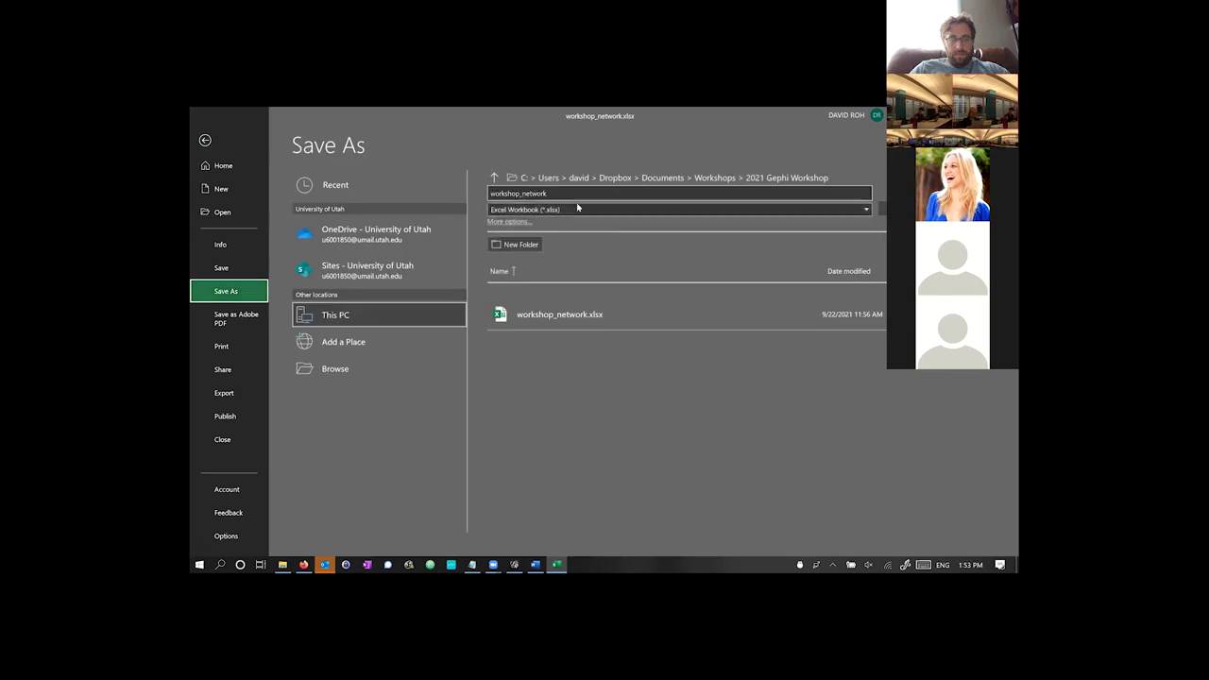
{"action": "left_click", "coordinate": [578, 209]}
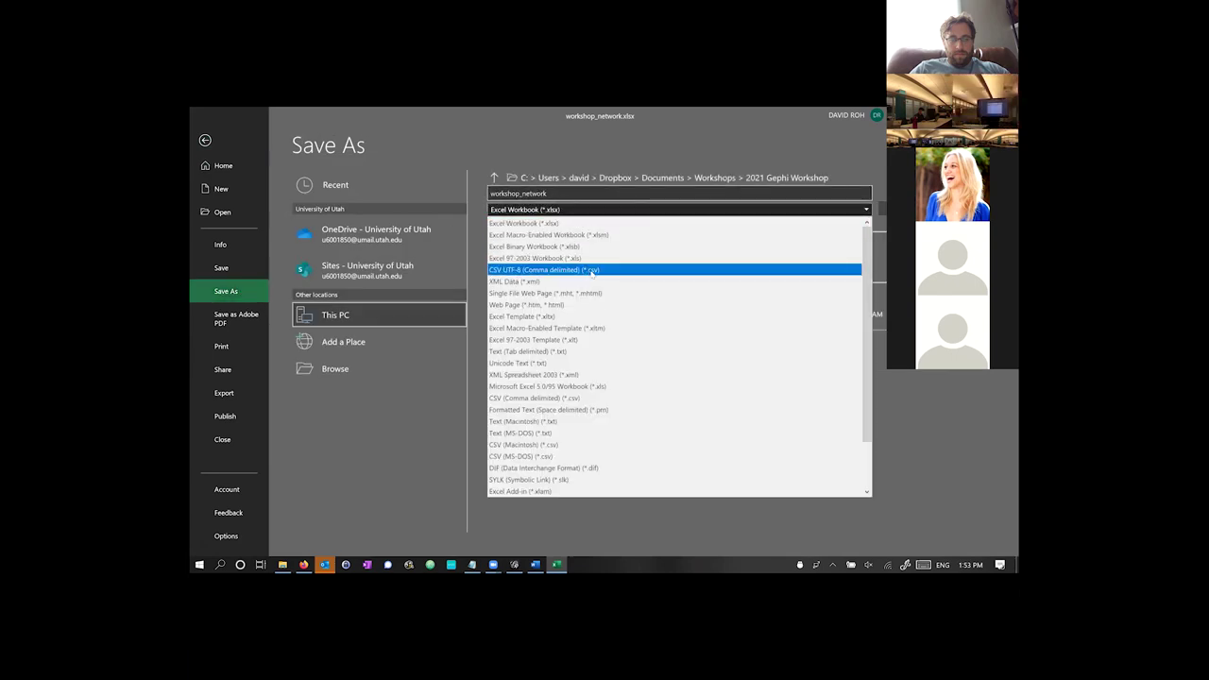
{"action": "left_click", "coordinate": [593, 272]}
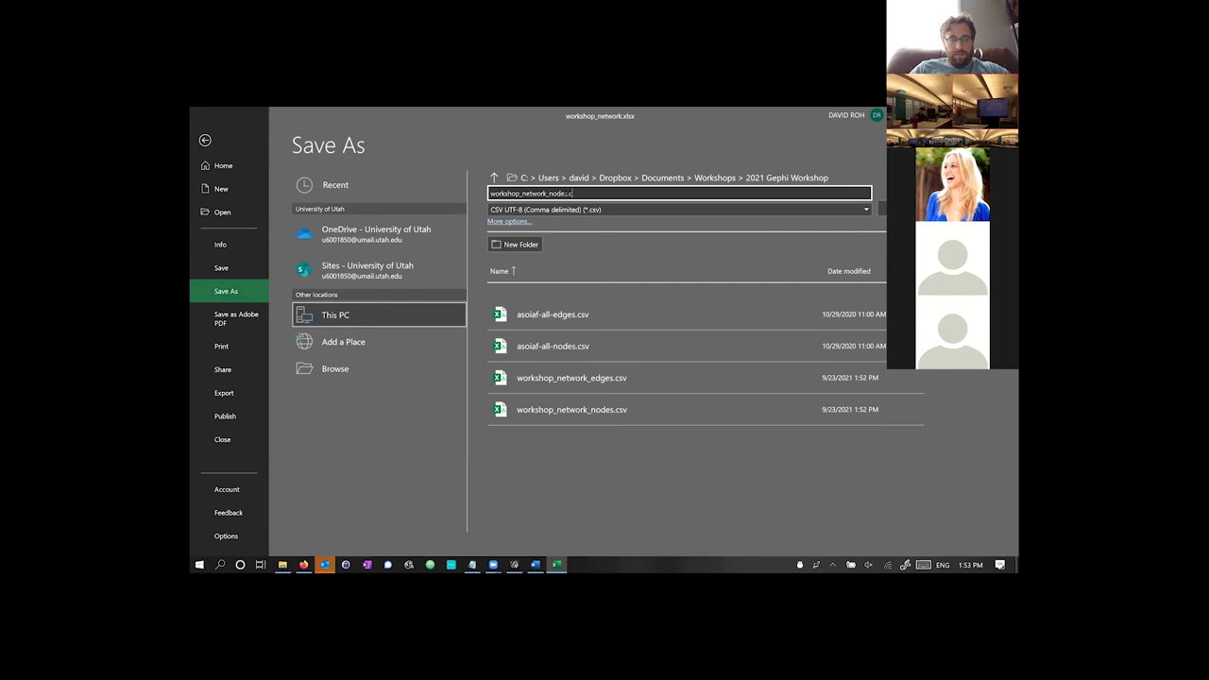
{"action": "type", "text": "v"}
{"action": "key", "text": "Return"}
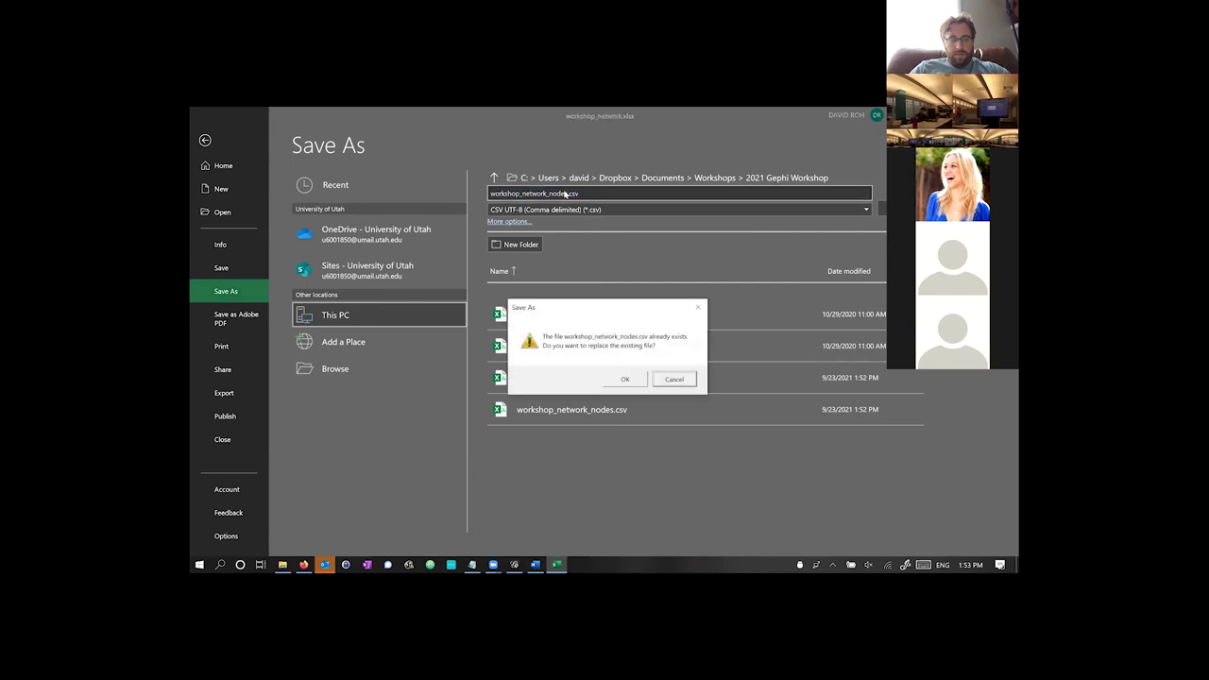
{"action": "left_click", "coordinate": [625, 379]}
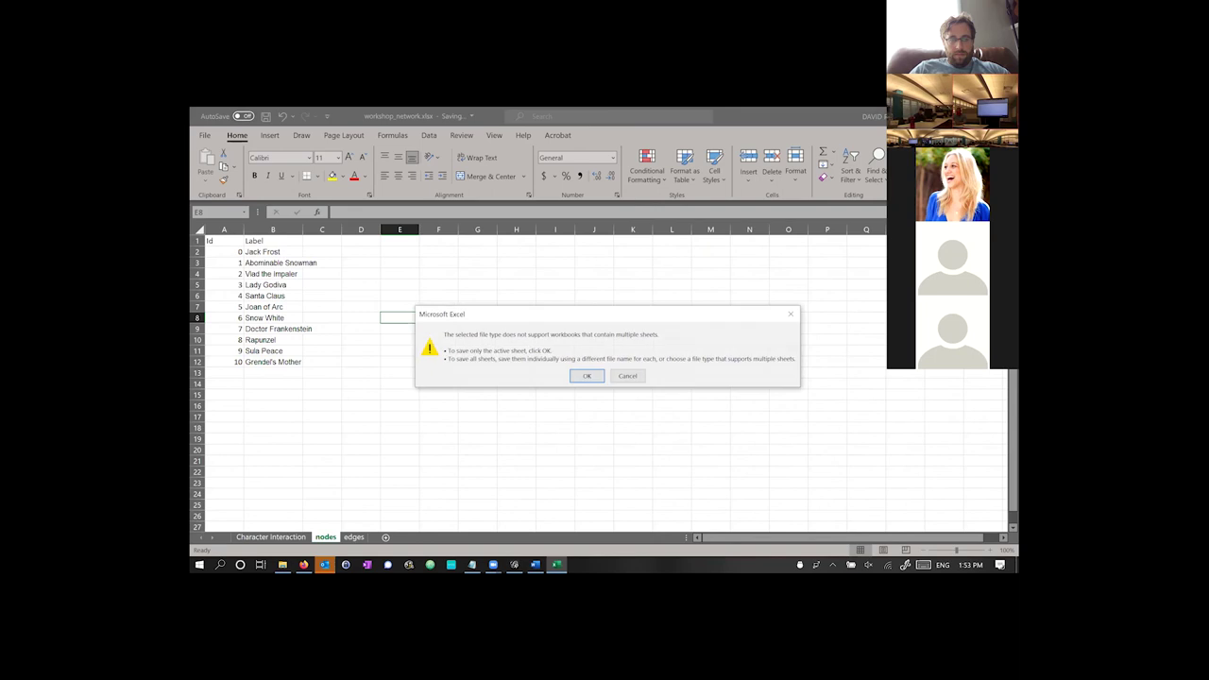
{"action": "left_click", "coordinate": [599, 375]}
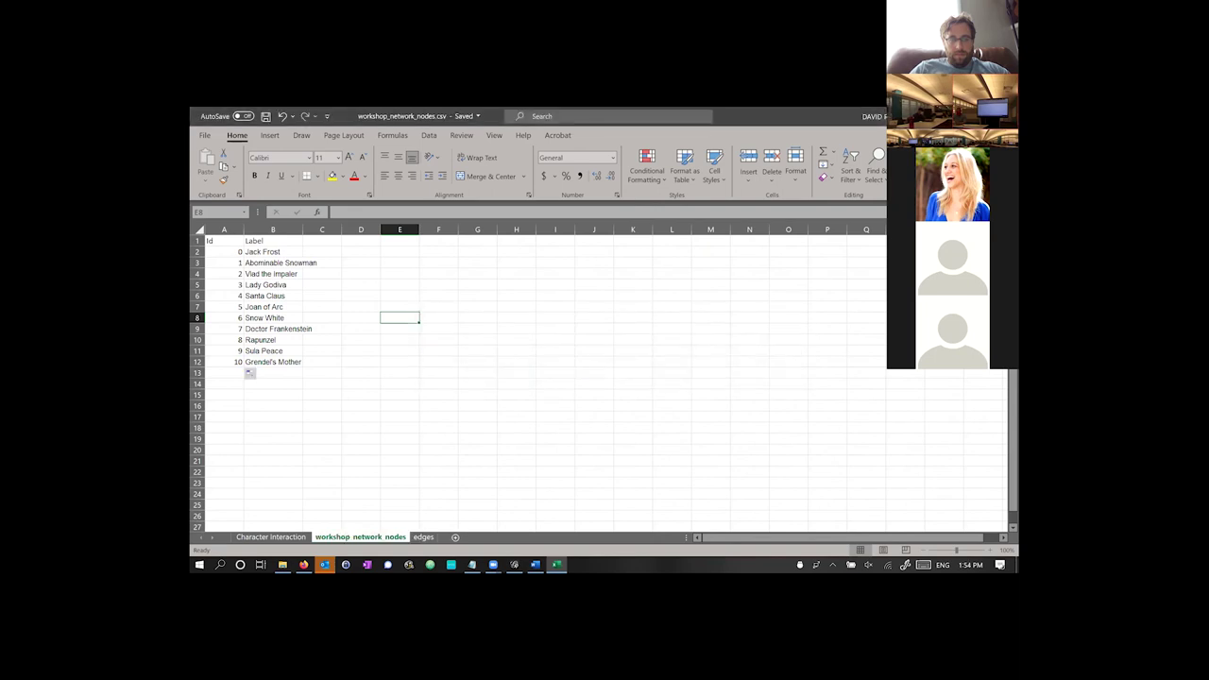
- Close the nodes workbook, clean up the stray ending after the last row of workshop_network_nodes.csv in Notepad, save it and close Notepad
{"action": "left_click", "coordinate": [945, 116]}
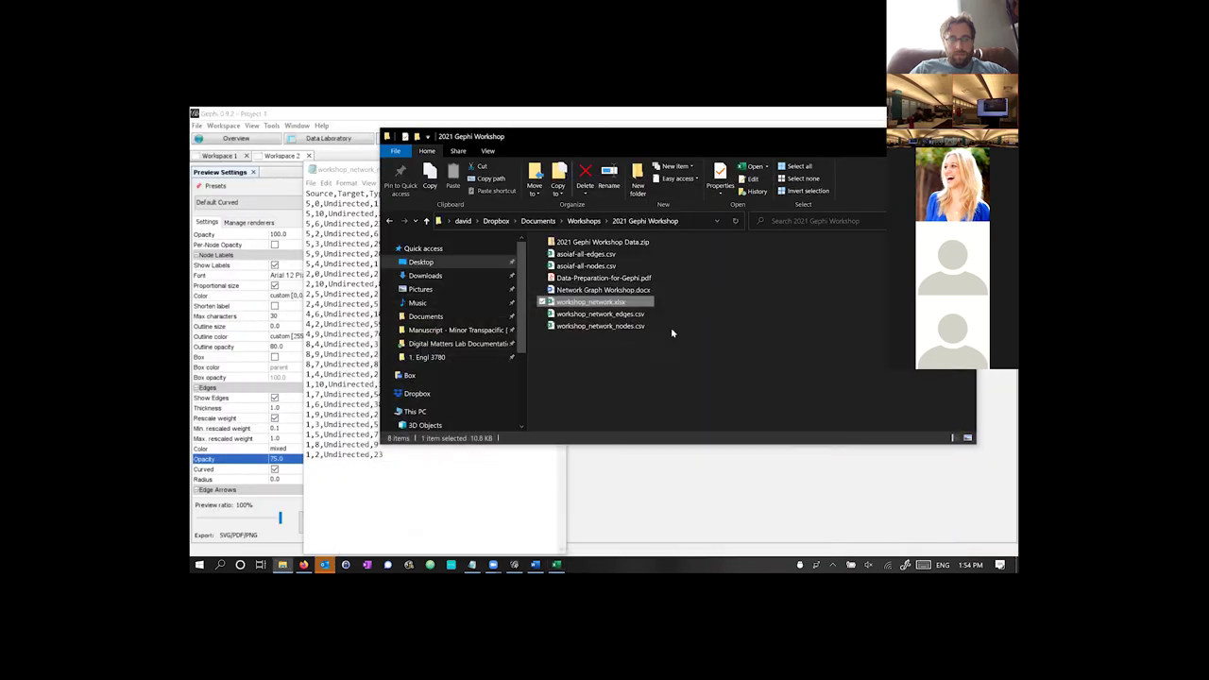
{"action": "left_click", "coordinate": [598, 326]}
{"action": "left_click_drag", "start_coordinate": [442, 503], "coordinate": [442, 502]}
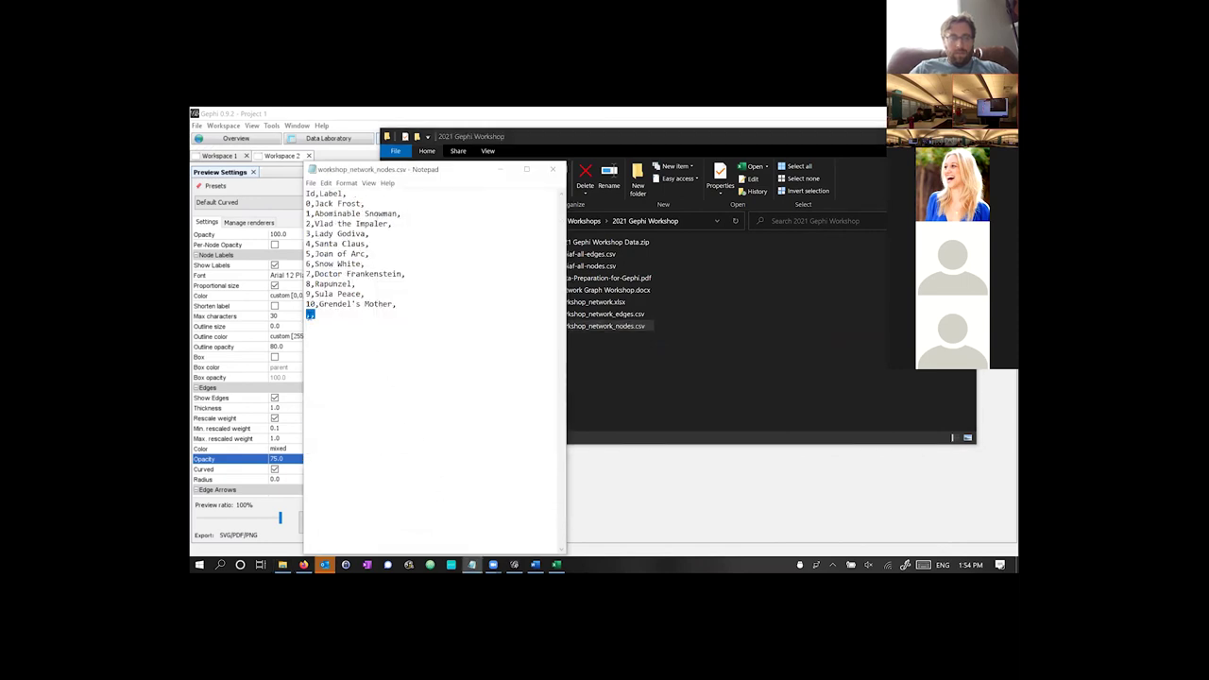
{"action": "left_click", "coordinate": [556, 564]}
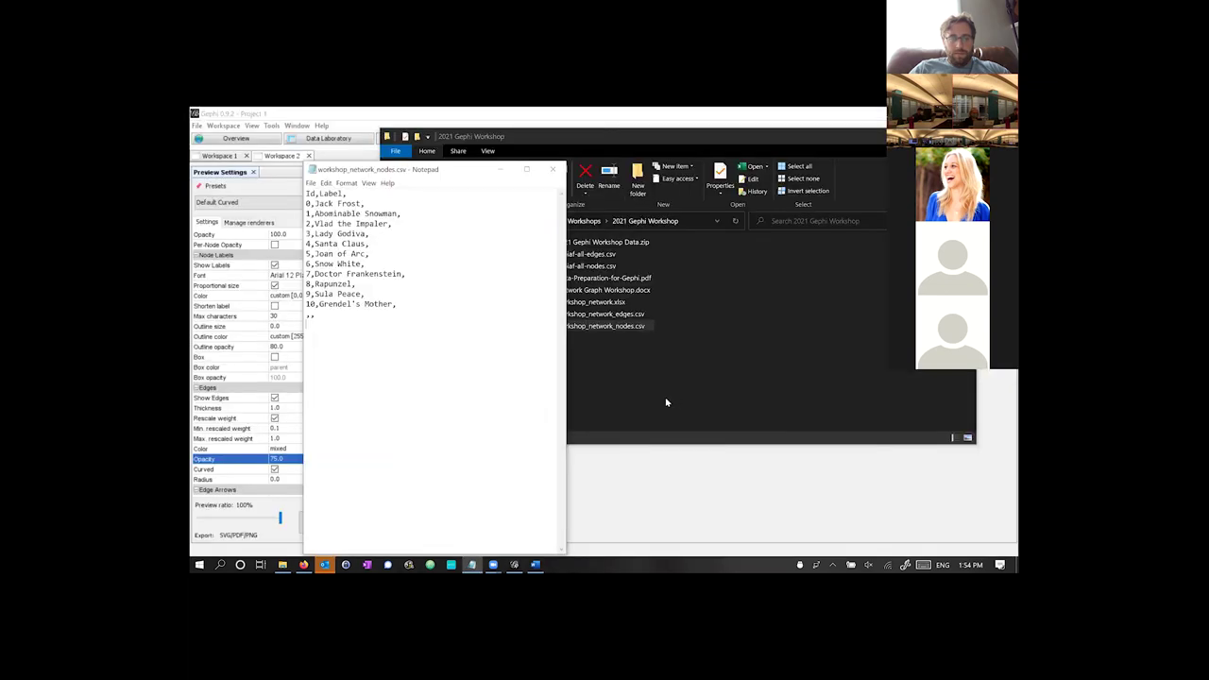
{"action": "key", "text": "BackSpace"}
{"action": "key", "text": "ctrl+s"}
{"action": "left_click", "coordinate": [554, 172]}
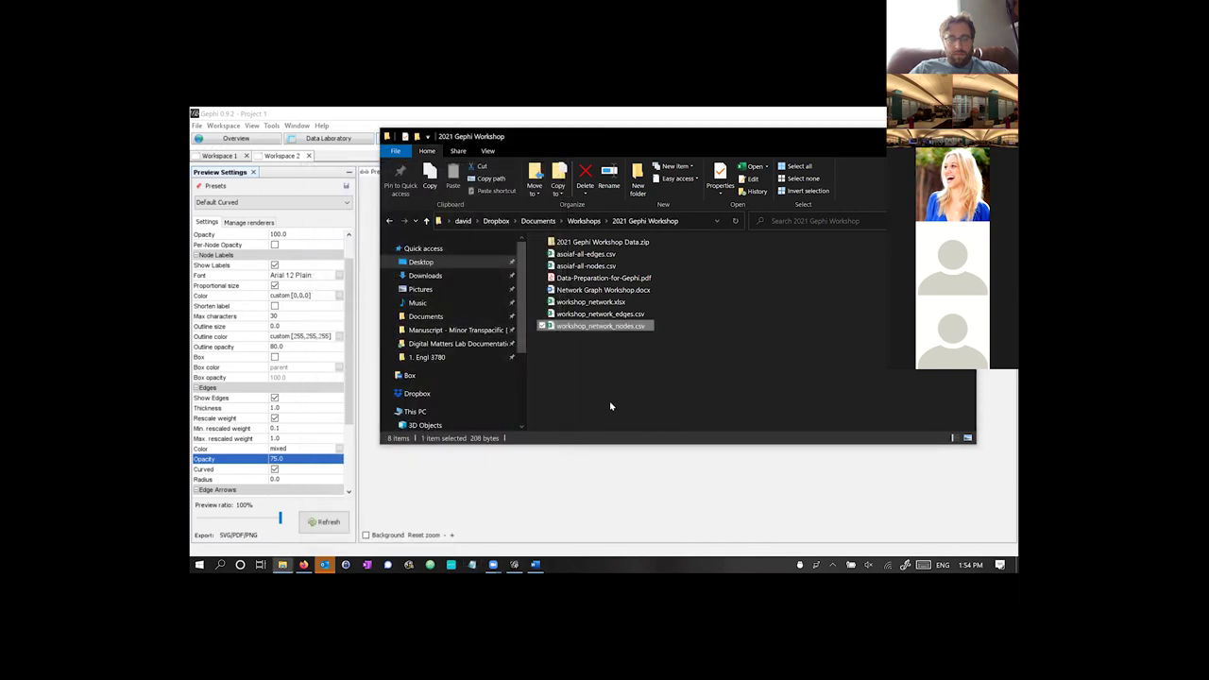
- Switch to Gephi, start a new project without saving the current one, and show its Overview workspace
{"action": "left_click", "coordinate": [610, 406]}
{"action": "left_click", "coordinate": [523, 522]}
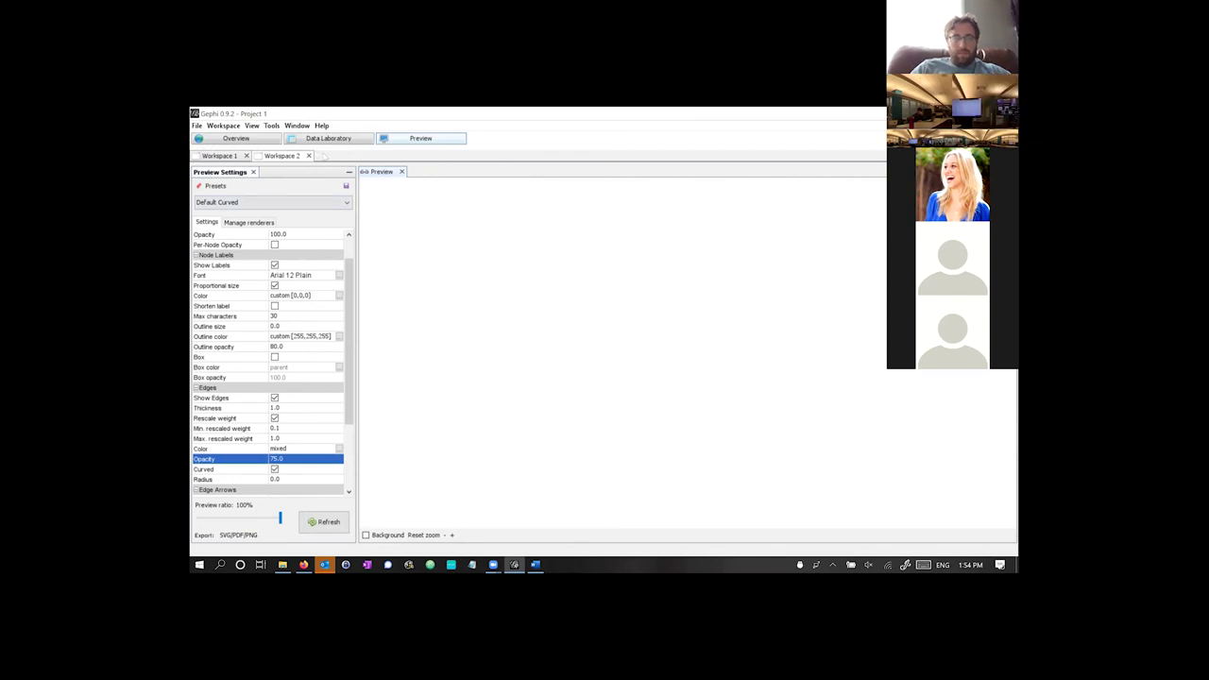
{"action": "left_click", "coordinate": [198, 126]}
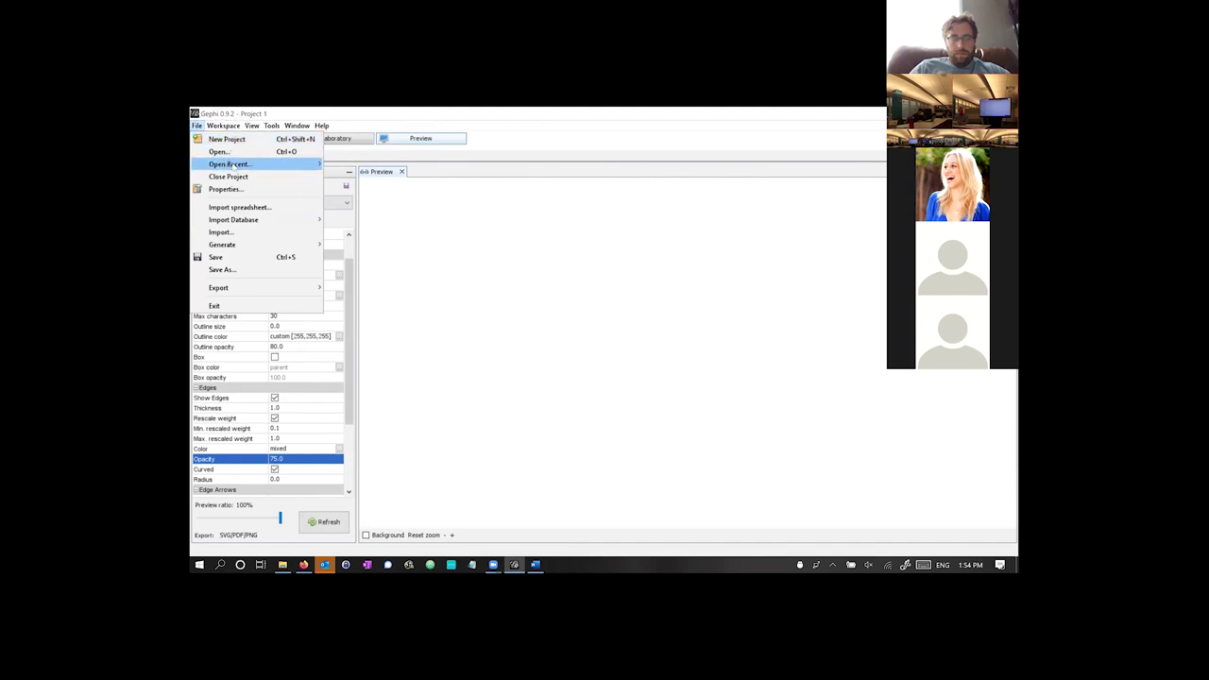
{"action": "left_click", "coordinate": [234, 143]}
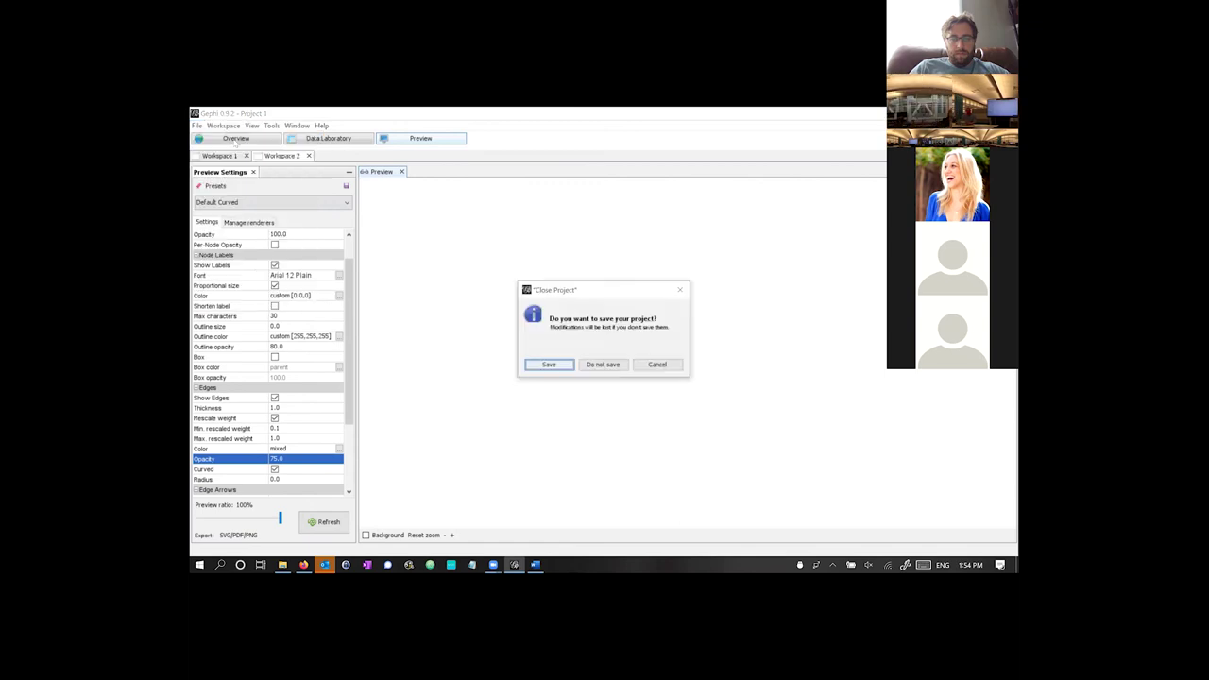
{"action": "left_click", "coordinate": [597, 368]}
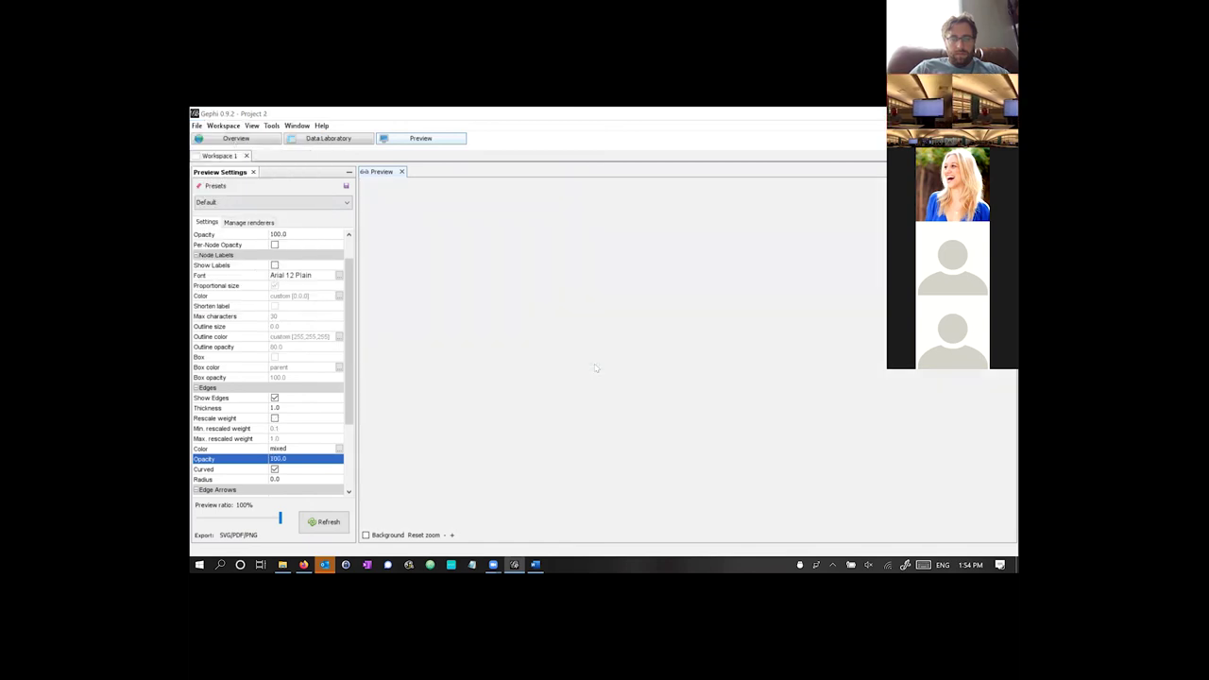
{"action": "left_click", "coordinate": [235, 138]}
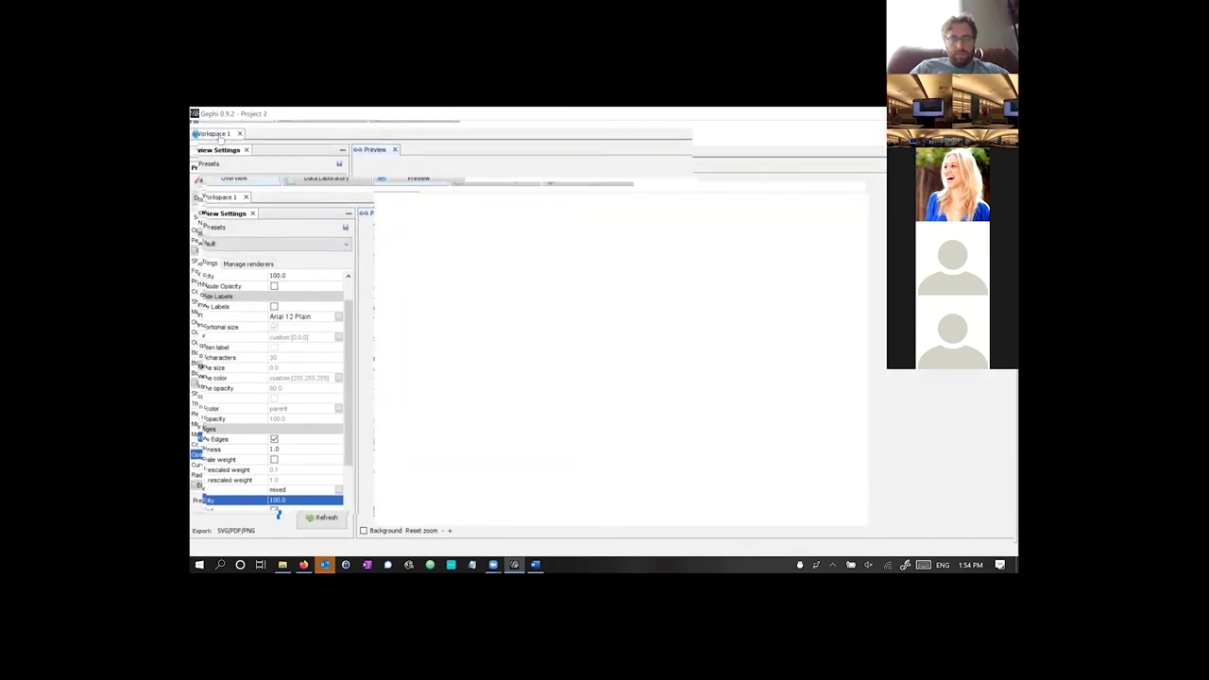
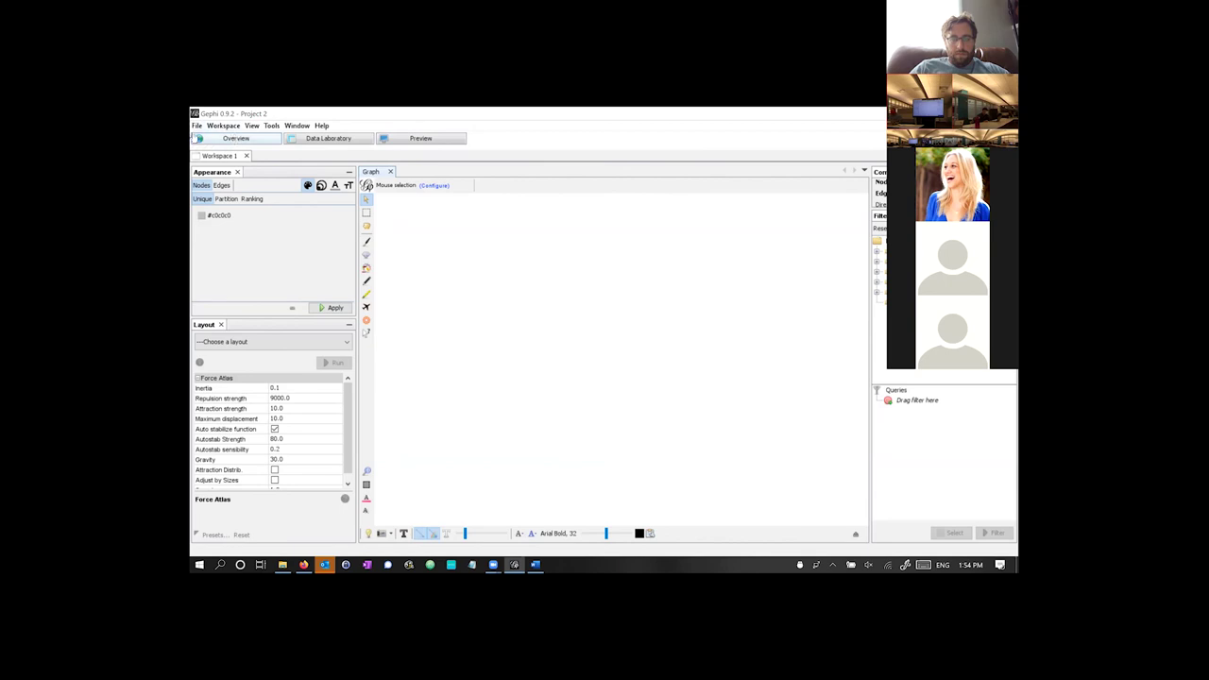
- Load workshop_network_nodes.csv through the spreadsheet import as a comma-separated UTF-8 nodes table with the Id and Label columns
{"action": "left_click", "coordinate": [196, 126]}
{"action": "left_click", "coordinate": [241, 213]}
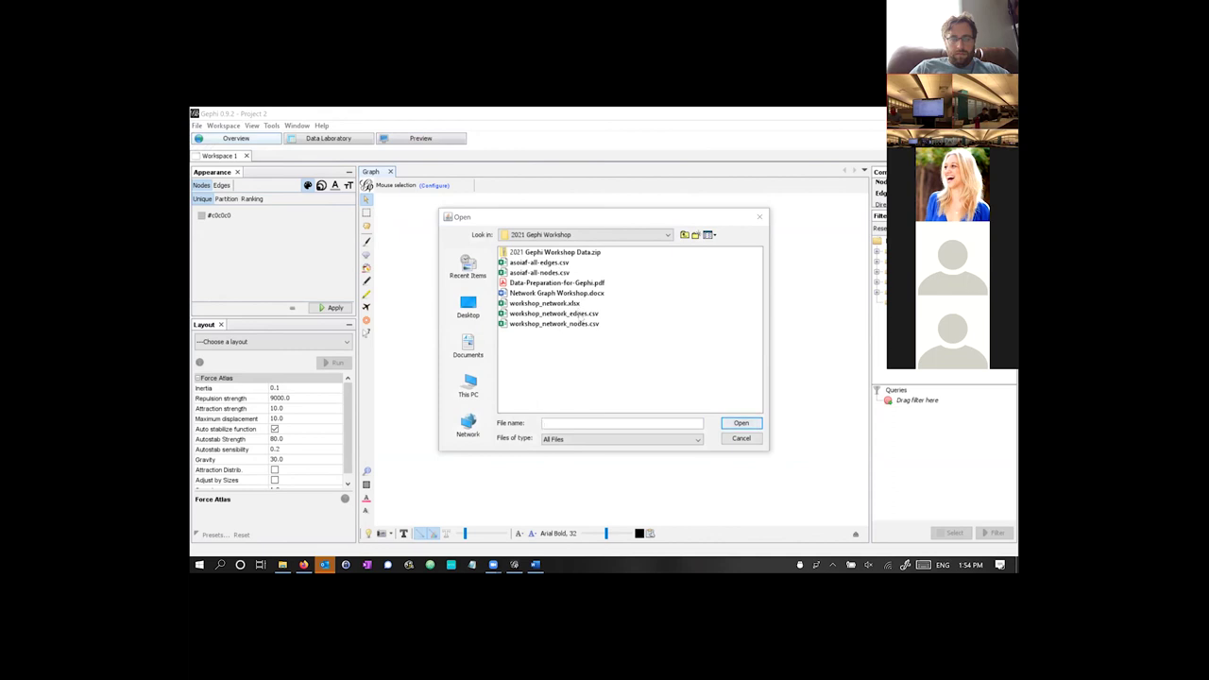
{"action": "left_click", "coordinate": [583, 323]}
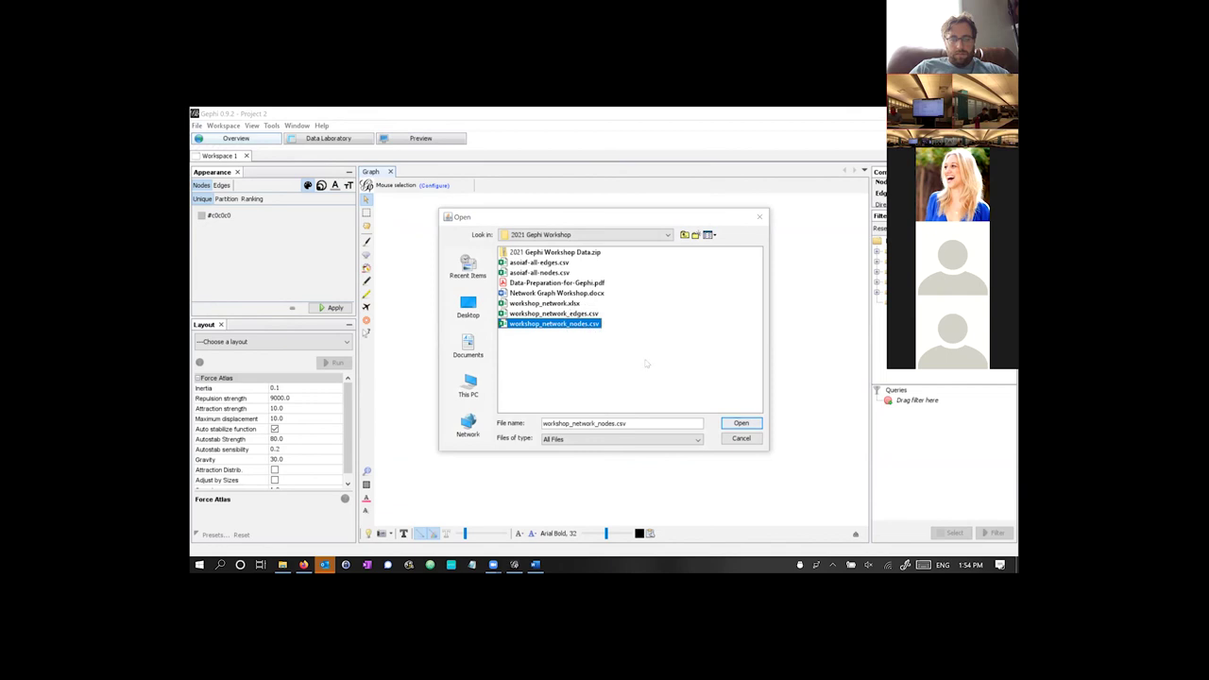
{"action": "left_click", "coordinate": [741, 423]}
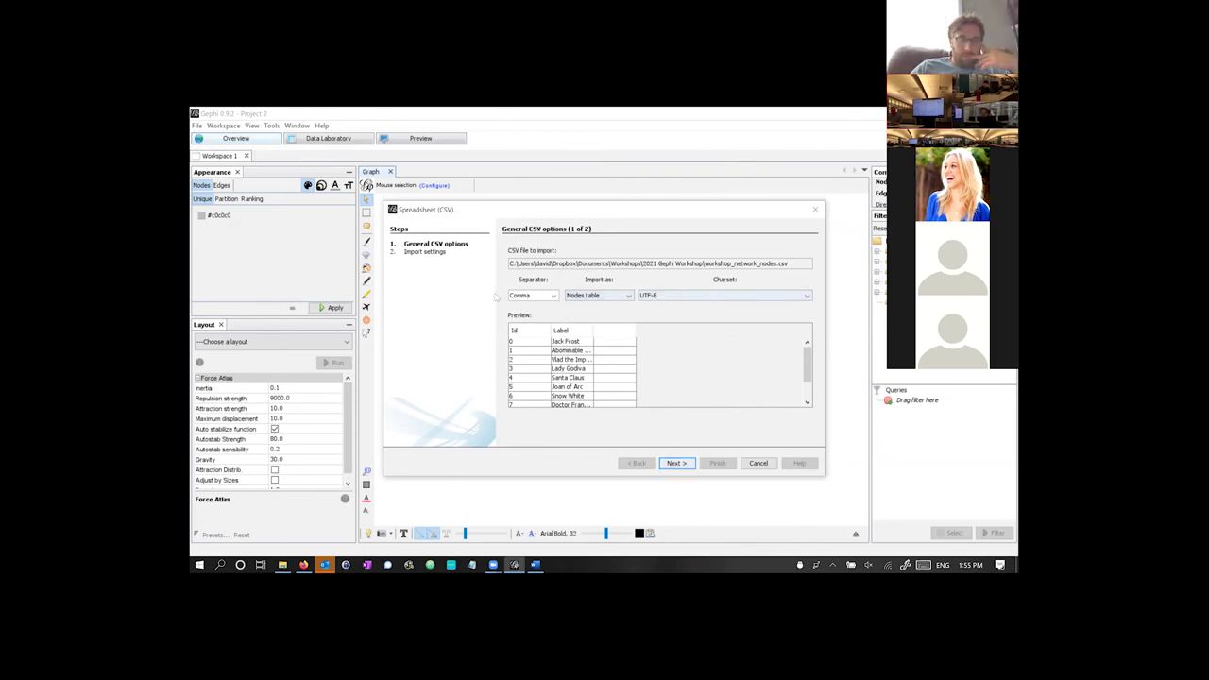
{"action": "left_click", "coordinate": [677, 463]}
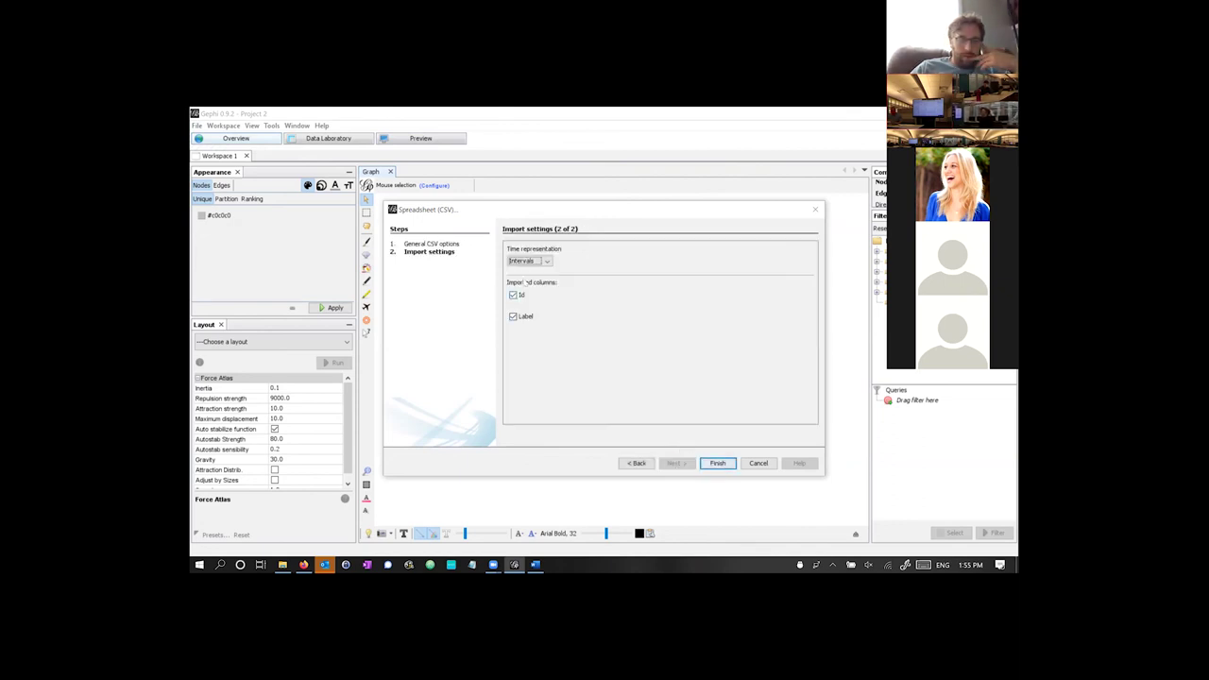
{"action": "left_click", "coordinate": [716, 462]}
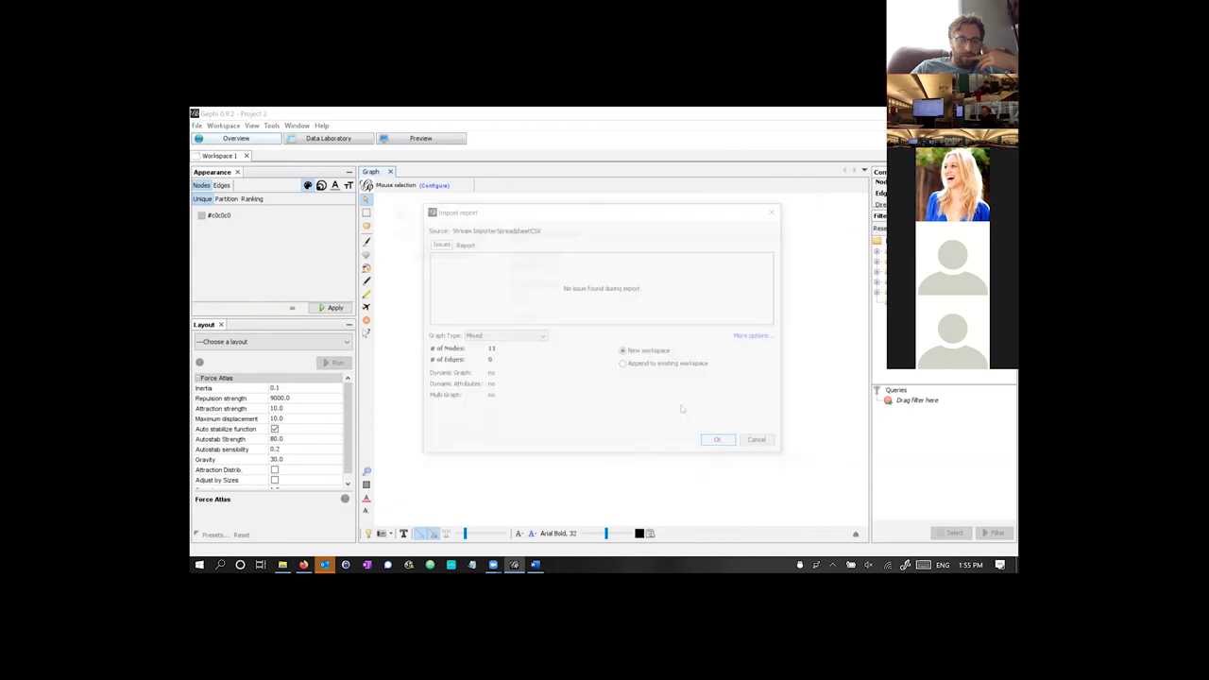
- Set the graph type of the nodes import to Undirected and bring the nodes into a new workspace
{"action": "left_click", "coordinate": [518, 338]}
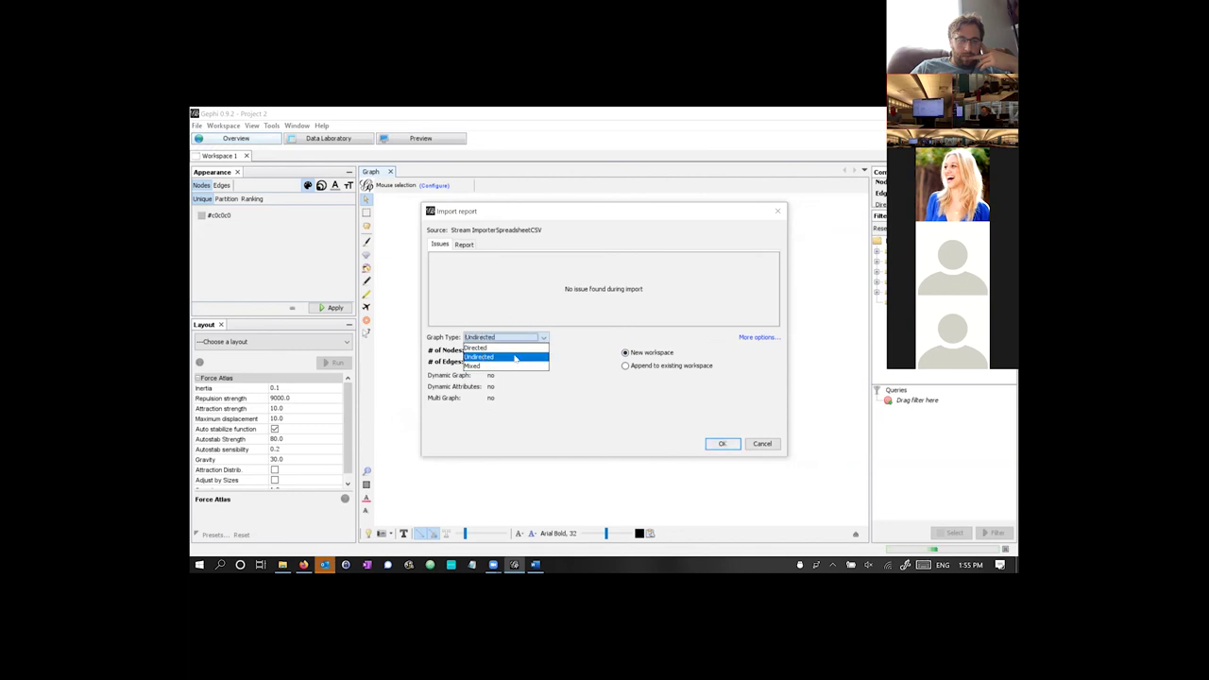
{"action": "left_click", "coordinate": [515, 356]}
{"action": "left_click", "coordinate": [648, 352]}
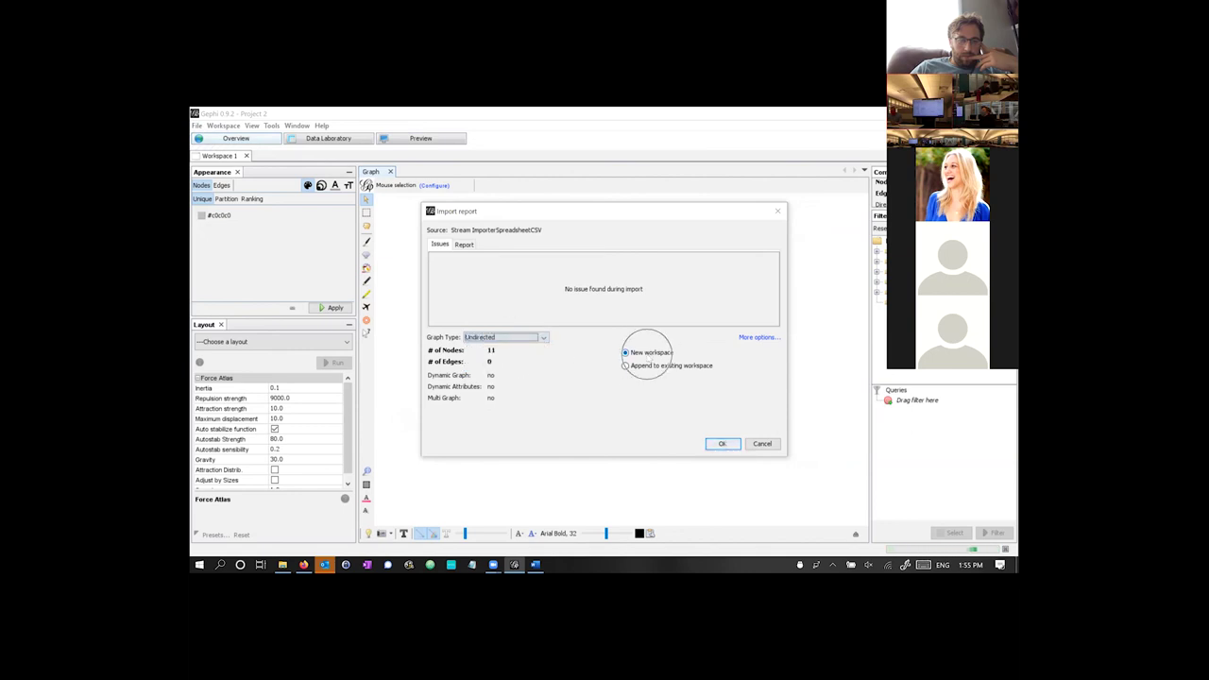
{"action": "left_click", "coordinate": [722, 443]}
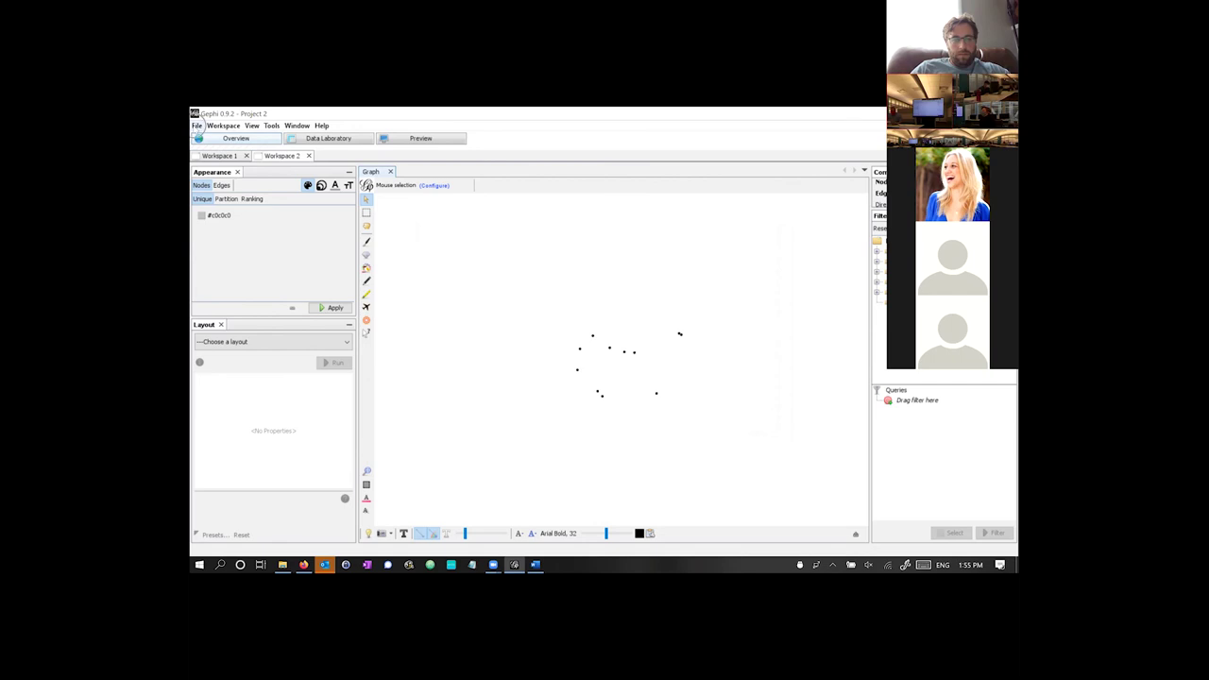
- Load workshop_network_edges.csv through the spreadsheet import as a comma-separated UTF-8 edges table, including the Type and Weight columns
{"action": "left_click", "coordinate": [196, 125]}
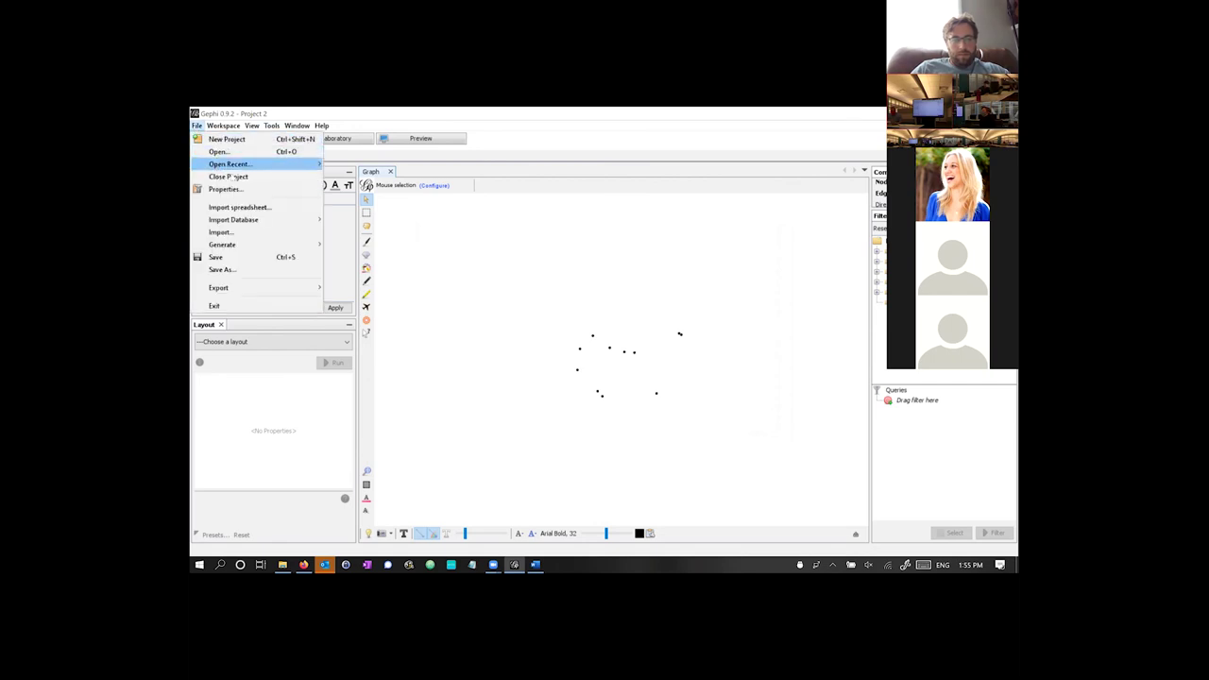
{"action": "left_click", "coordinate": [250, 206]}
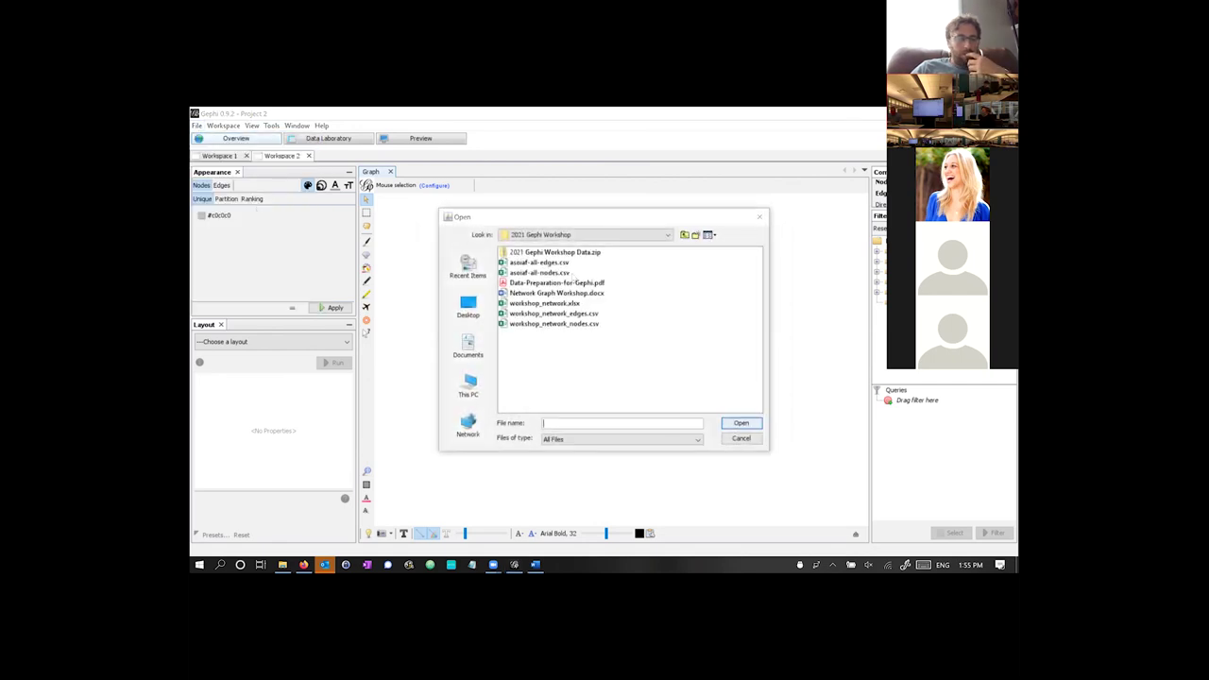
{"action": "left_click", "coordinate": [554, 312]}
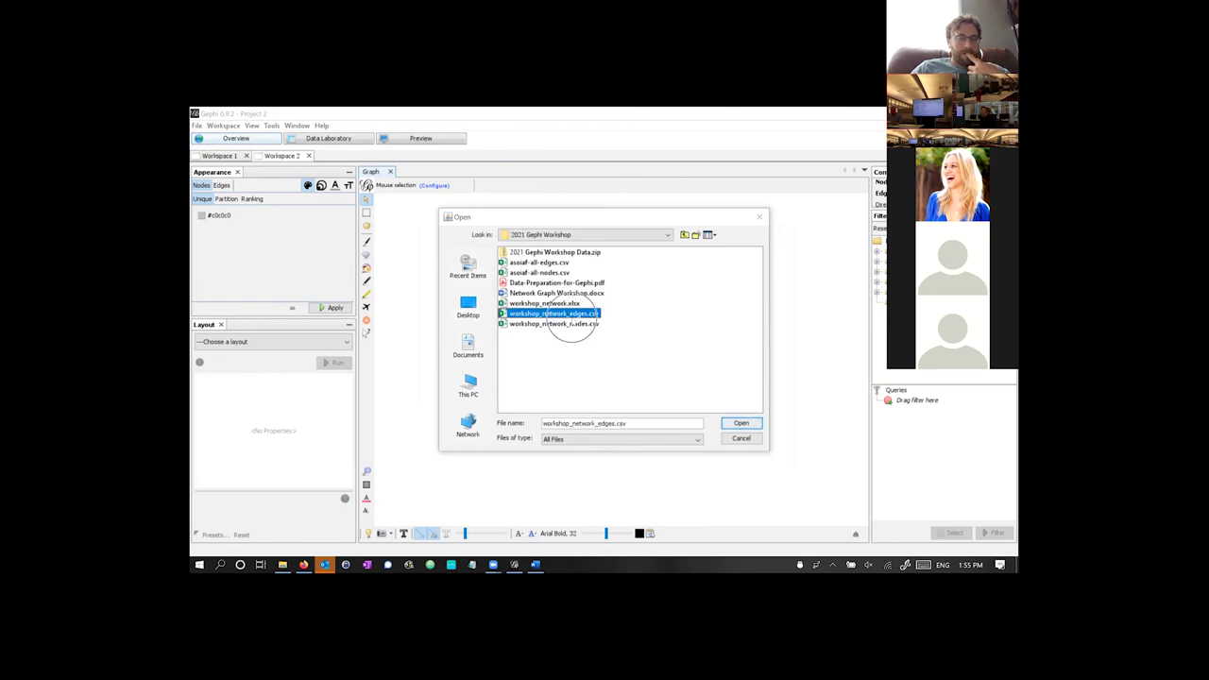
{"action": "left_click", "coordinate": [742, 423]}
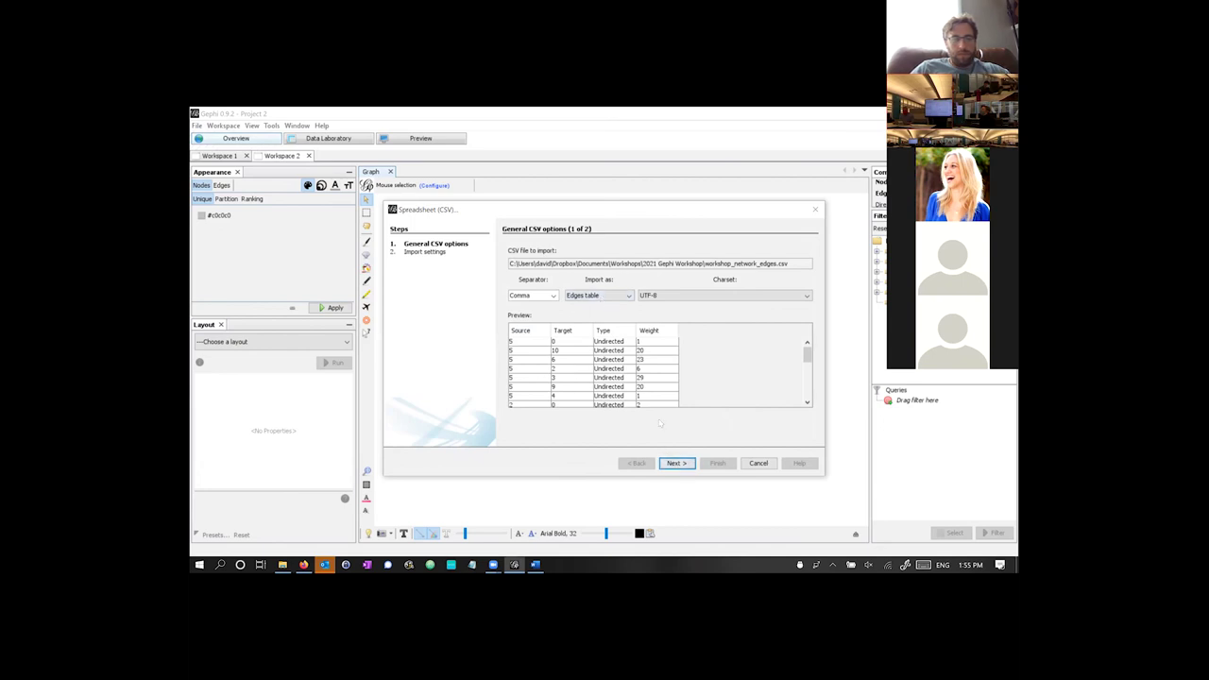
{"action": "left_click", "coordinate": [687, 464]}
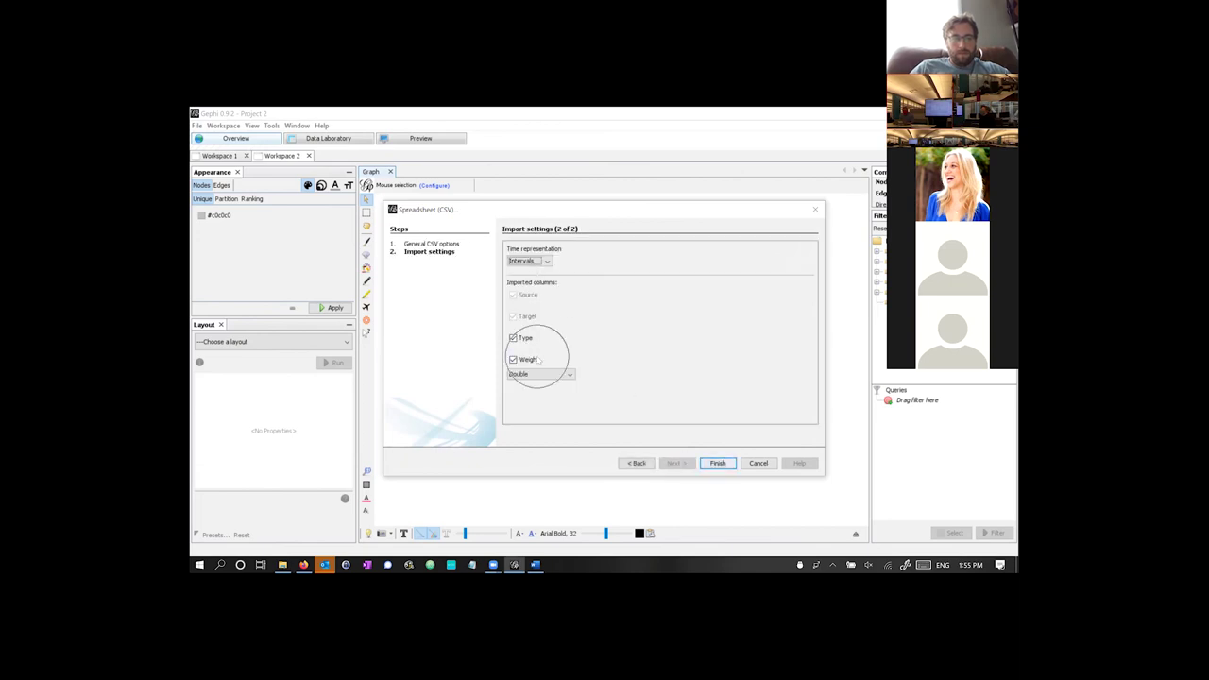
{"action": "left_click", "coordinate": [718, 463]}
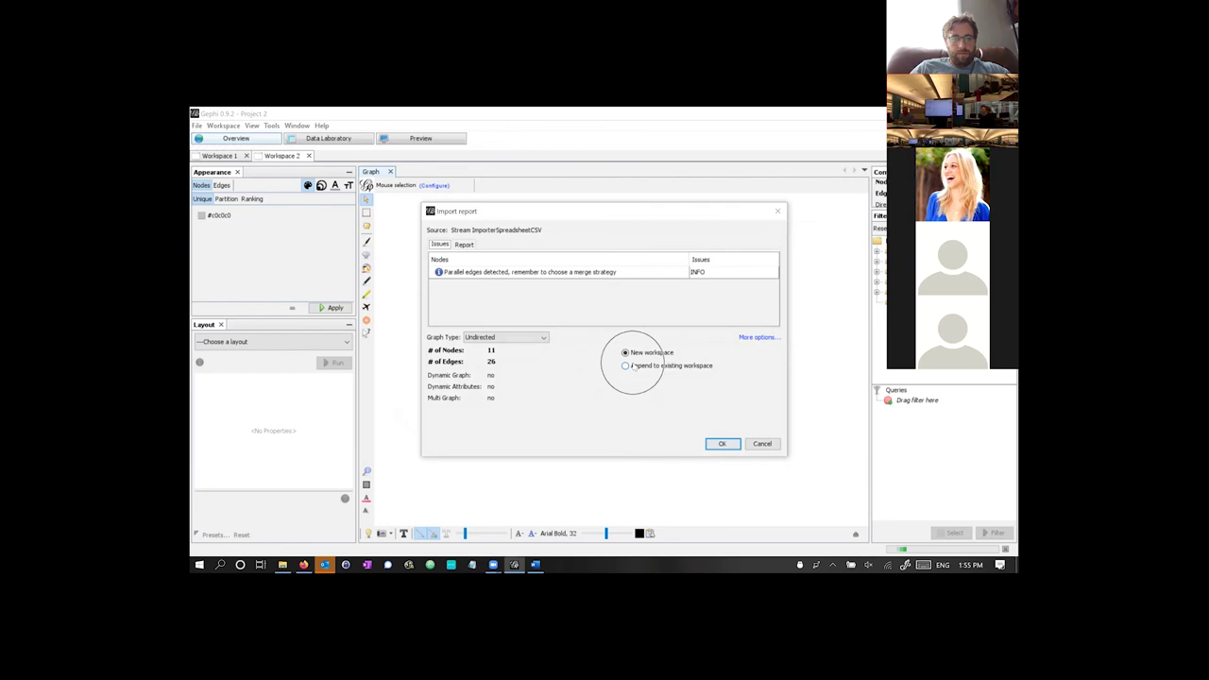
- Append the imported edges to the existing workspace that holds the nodes
{"action": "left_click", "coordinate": [625, 367]}
{"action": "left_click", "coordinate": [625, 368]}
{"action": "left_click", "coordinate": [626, 367]}
{"action": "left_click", "coordinate": [724, 444]}
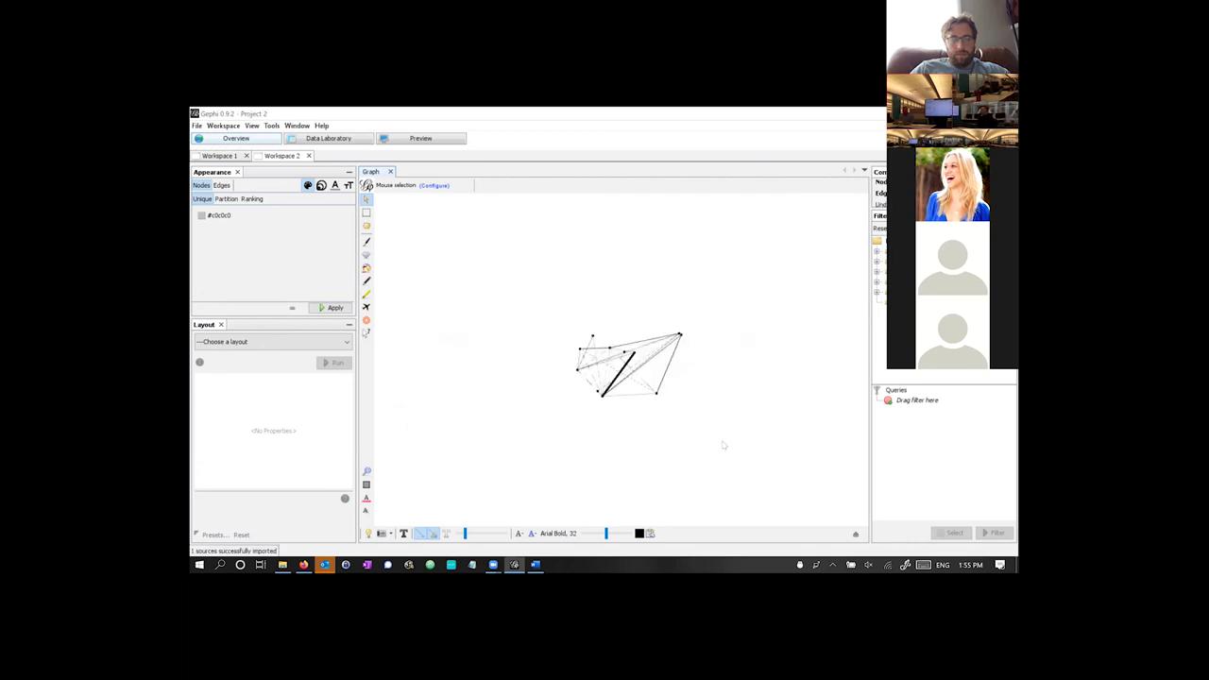
{"action": "scroll", "coordinate": [573, 347], "scroll_direction": "up", "scroll_amount": 2}
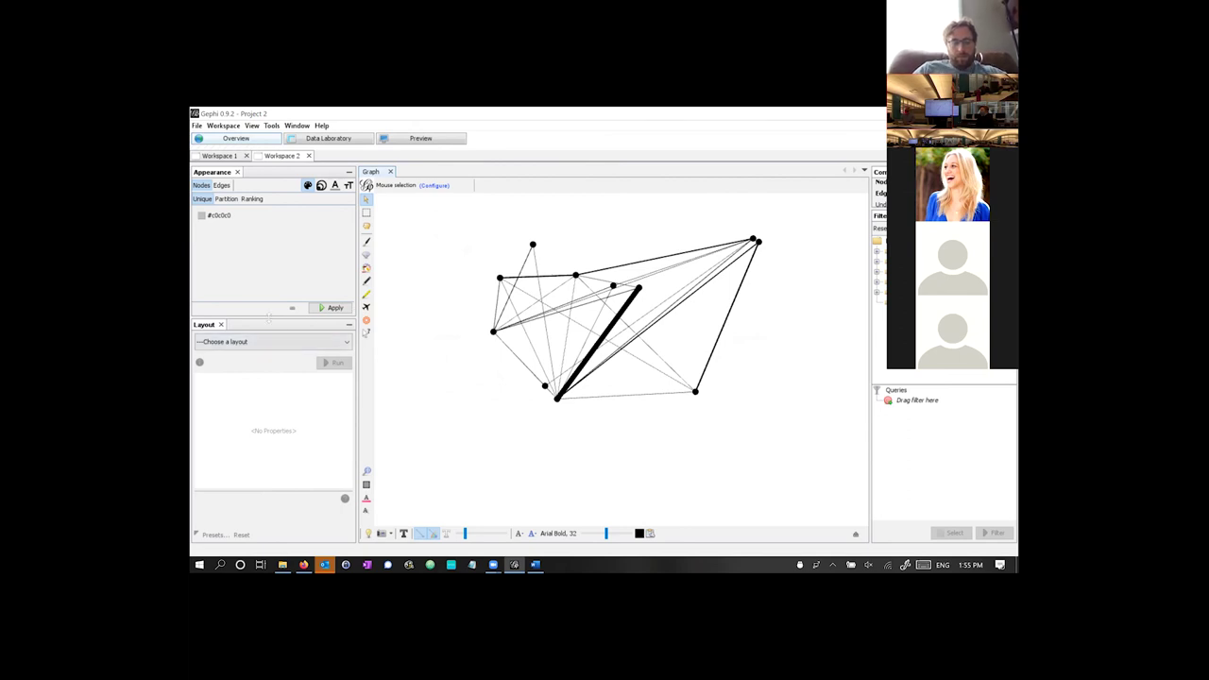
{"action": "left_click", "coordinate": [262, 349]}
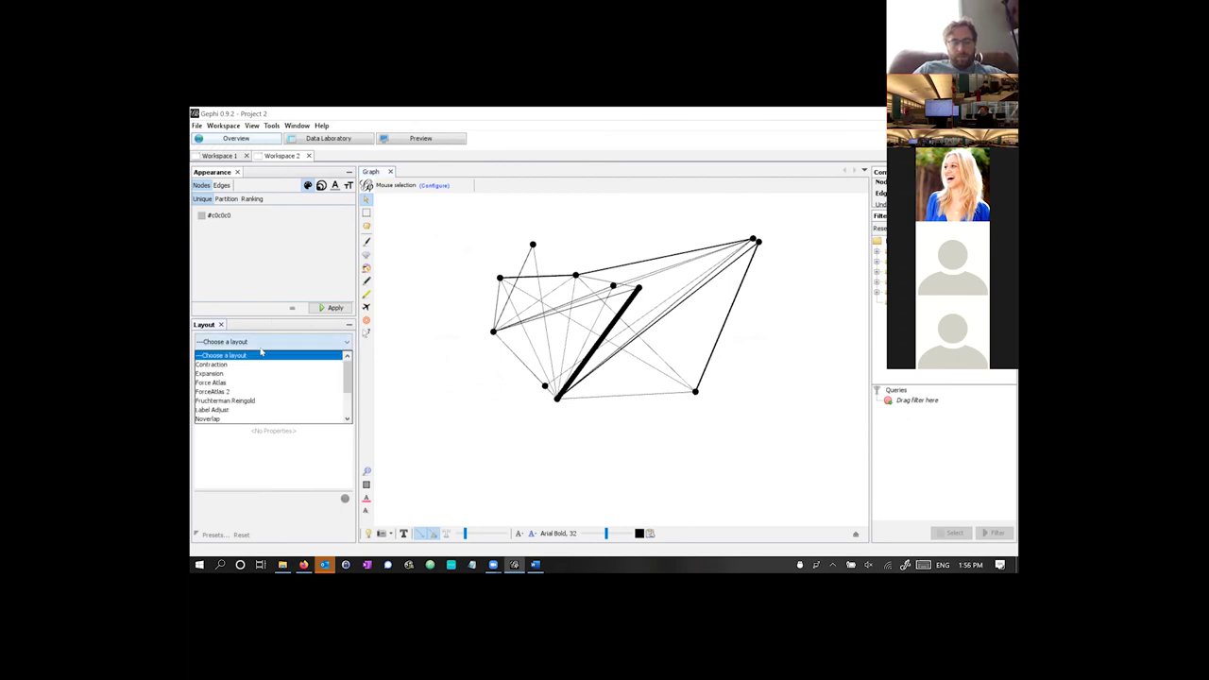
{"action": "left_click", "coordinate": [257, 341]}
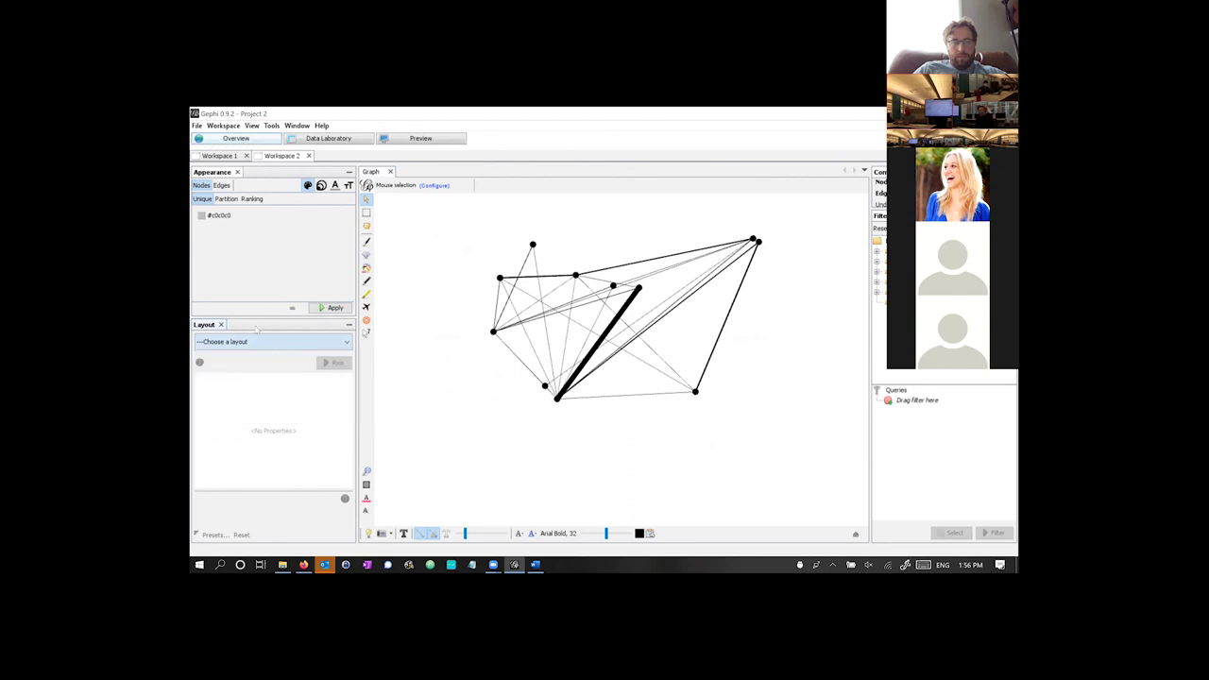